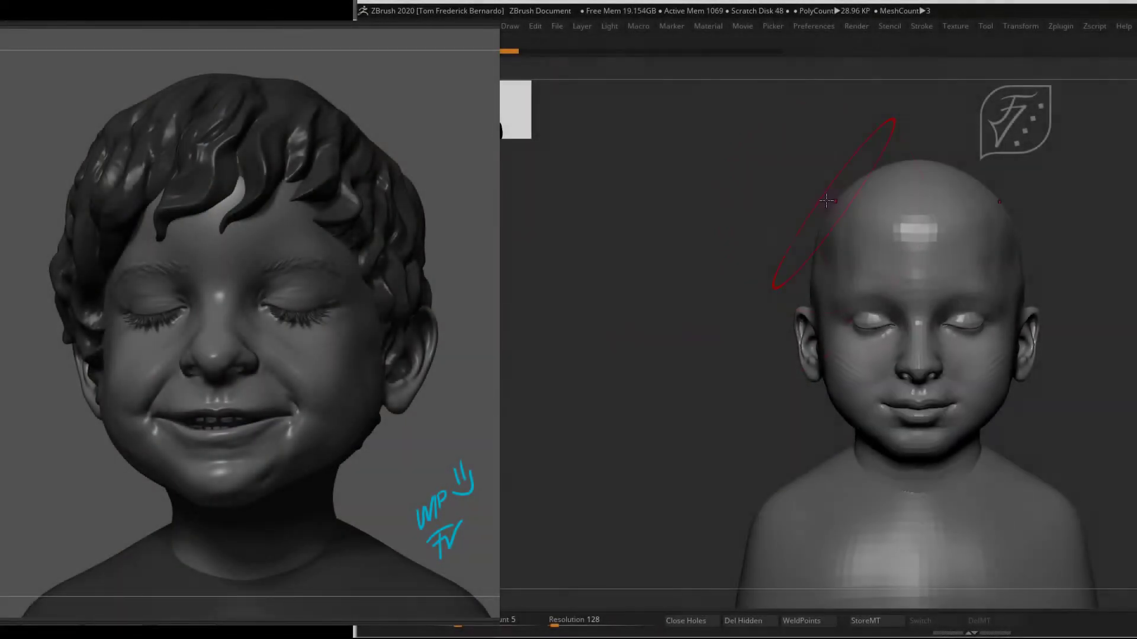
Shape the cheeks and lower face of the child's head symmetrically with the Move Topological brush
mouse_move(826, 202)
left_mouse_down()
mouse_move(698, 337)
mouse_move(698, 460)
mouse_move(693, 355)
mouse_move(672, 353)
mouse_move(759, 261)
mouse_move(695, 304)
mouse_move(726, 284)
mouse_move(710, 266)
mouse_move(719, 264)
left_mouse_up()
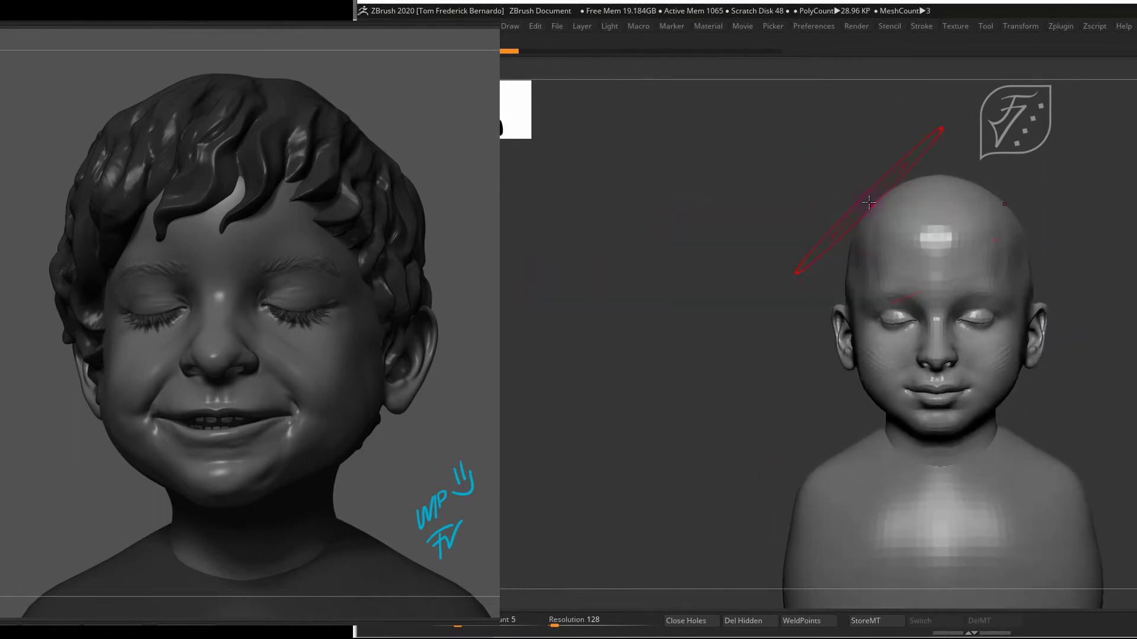
key("space")
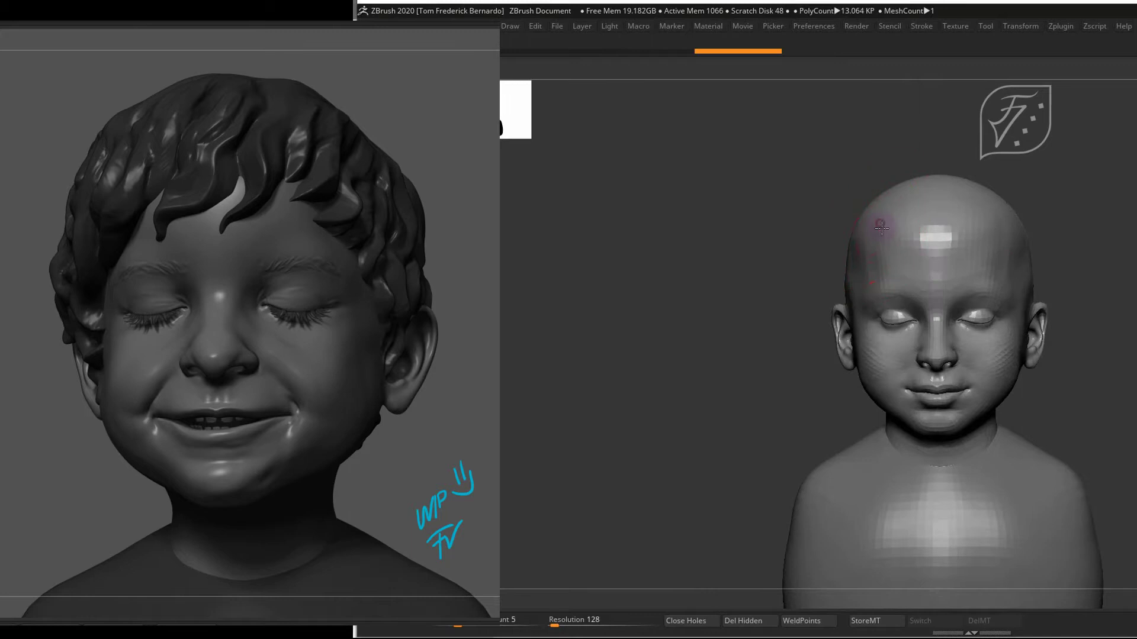
left_click_drag(811, 353, 682, 360, "alt")
key("space")
left_click(745, 307)
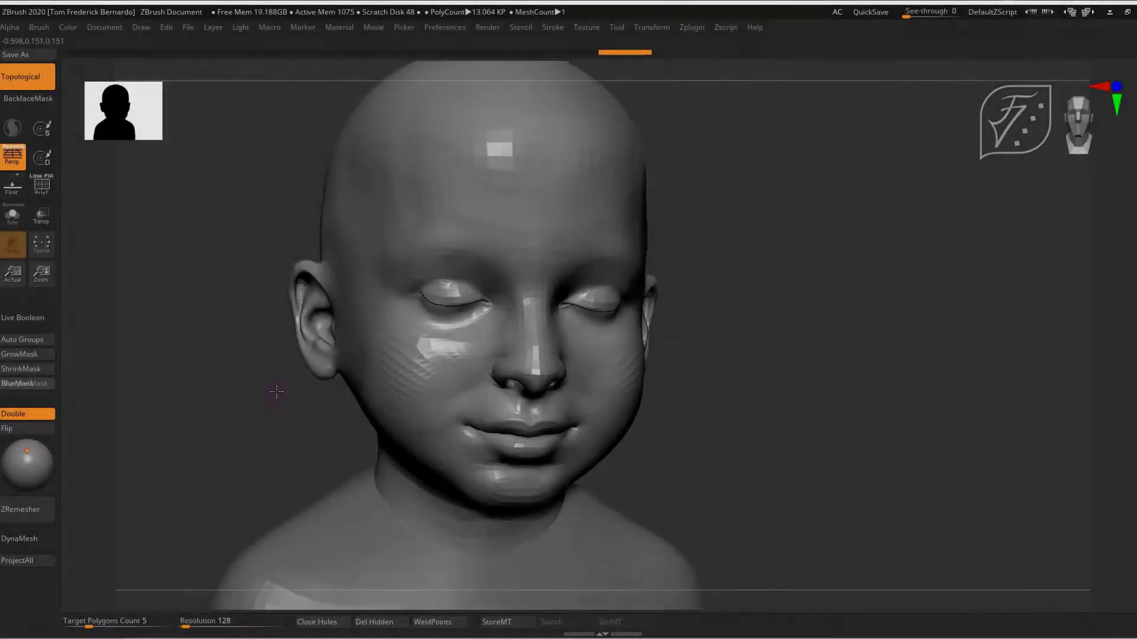
Pull the mouth corners outward and up into a slight smile
left_click_drag(274, 393, 249, 416)
key("space")
left_click_drag(482, 362, 464, 364)
left_click_drag(450, 385, 441, 377)
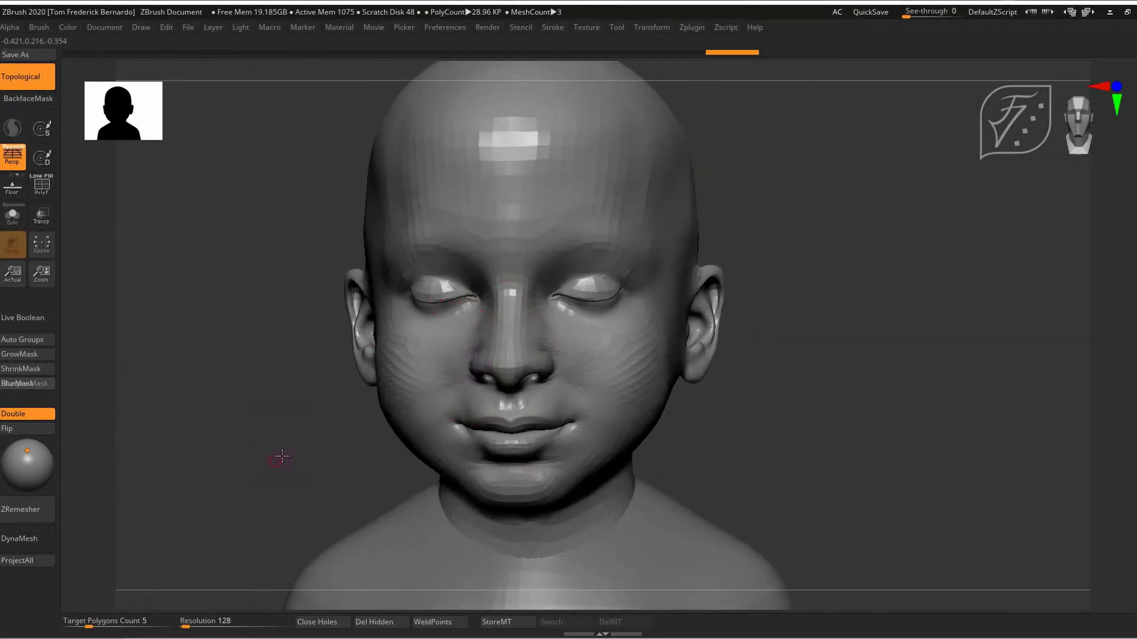
left_click_drag(279, 459, 296, 455)
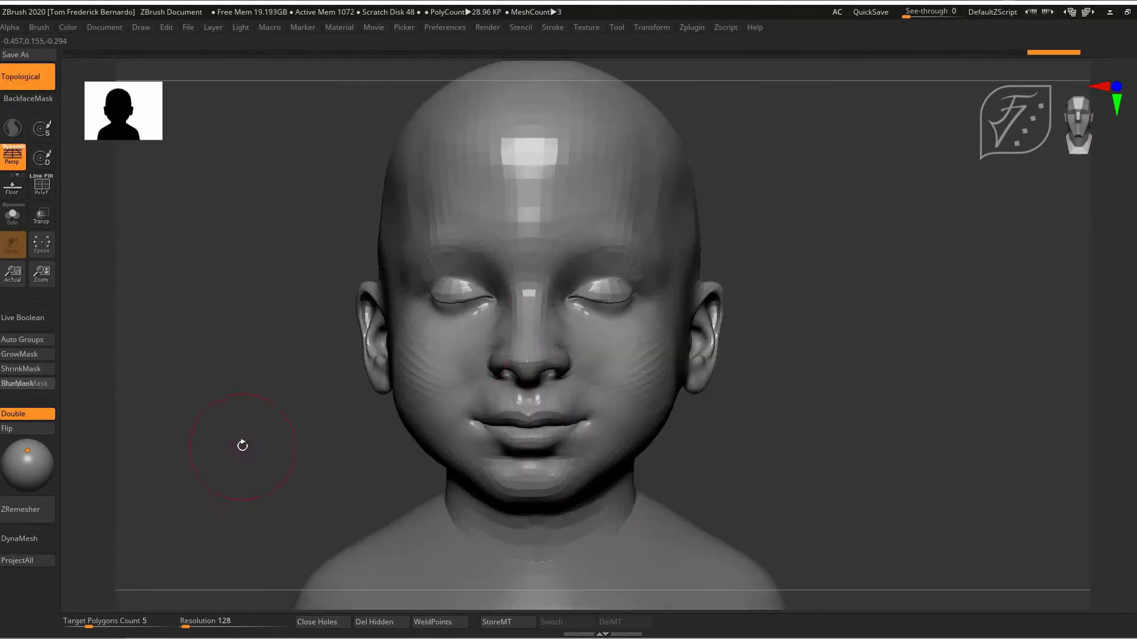
Refine the jawline, chin and outer cheeks beside the ears with Move Topological strokes
key("space")
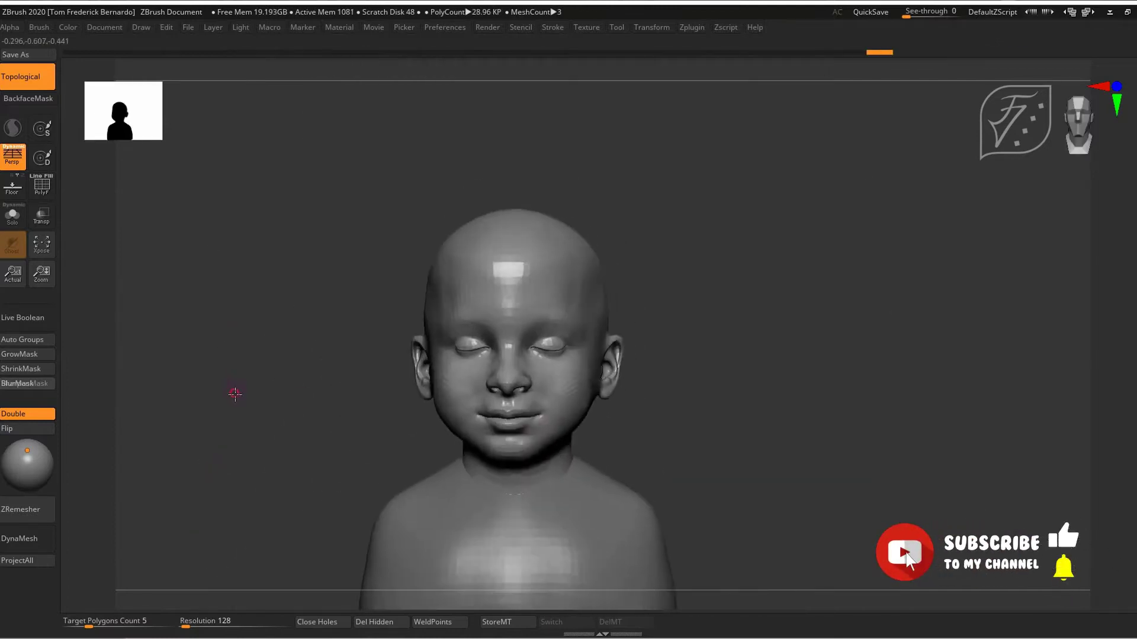
left_click_drag(235, 394, 203, 470, "alt")
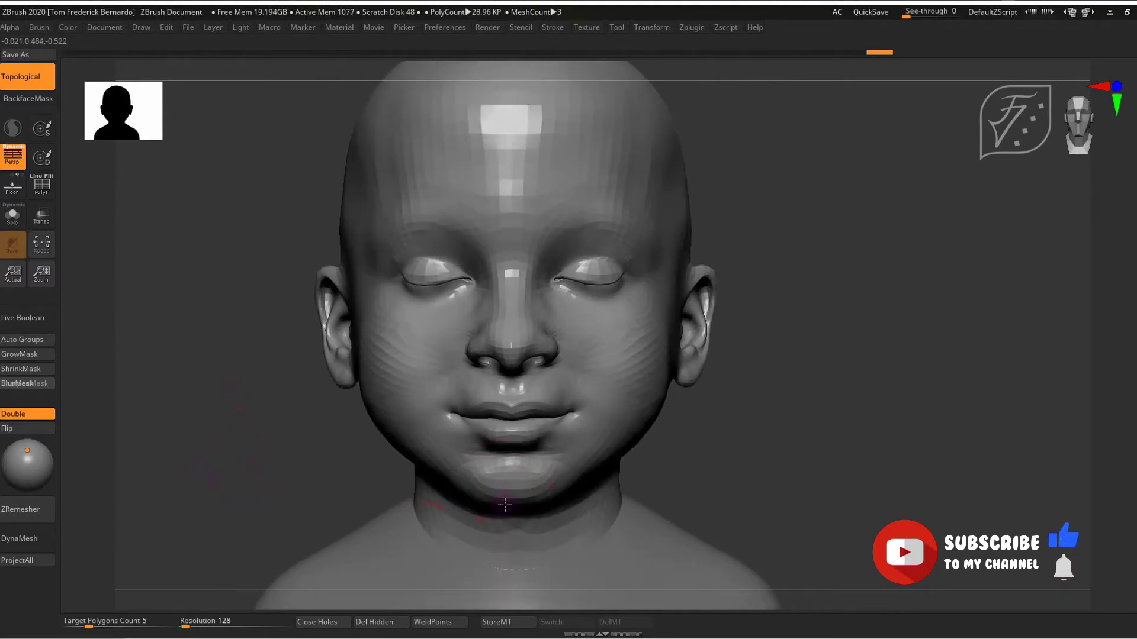
key("space")
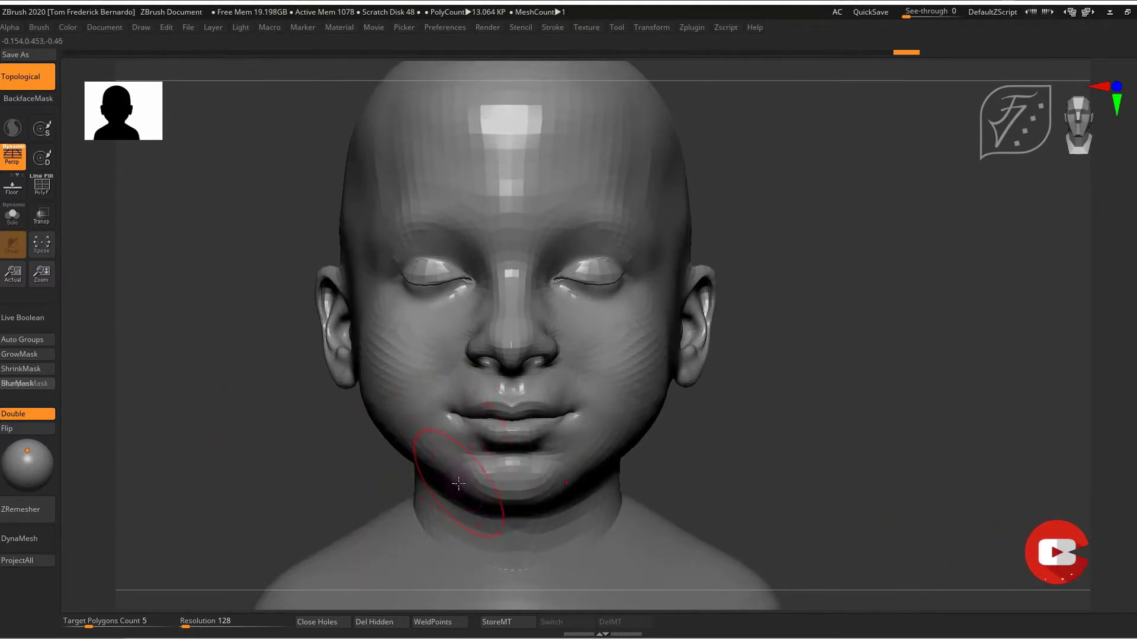
key("space")
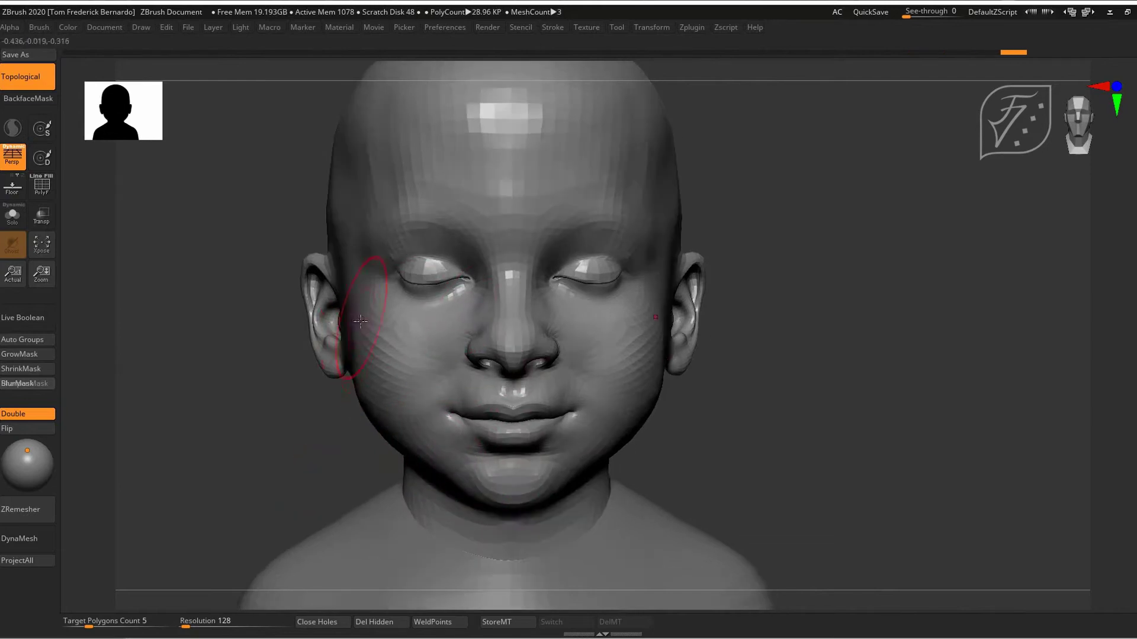
left_click_drag(272, 449, 289, 367)
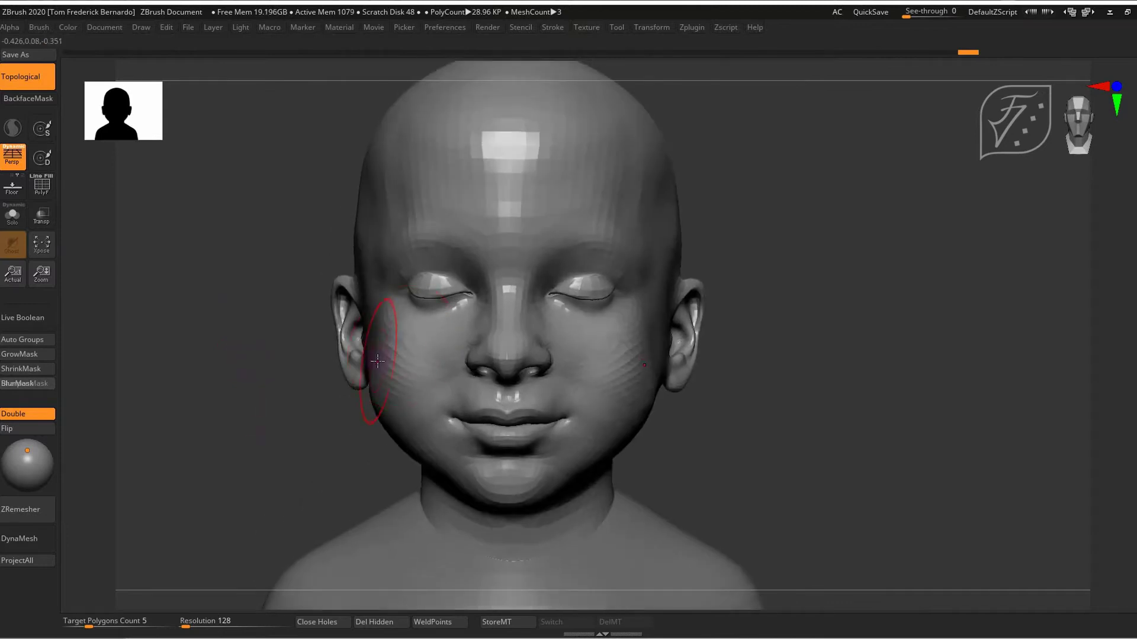
Part the lips into a wider smile and hide the teeth subtool
mouse_move(273, 426)
left_mouse_down()
mouse_move(355, 414)
mouse_move(381, 347)
mouse_move(271, 411)
left_mouse_up()
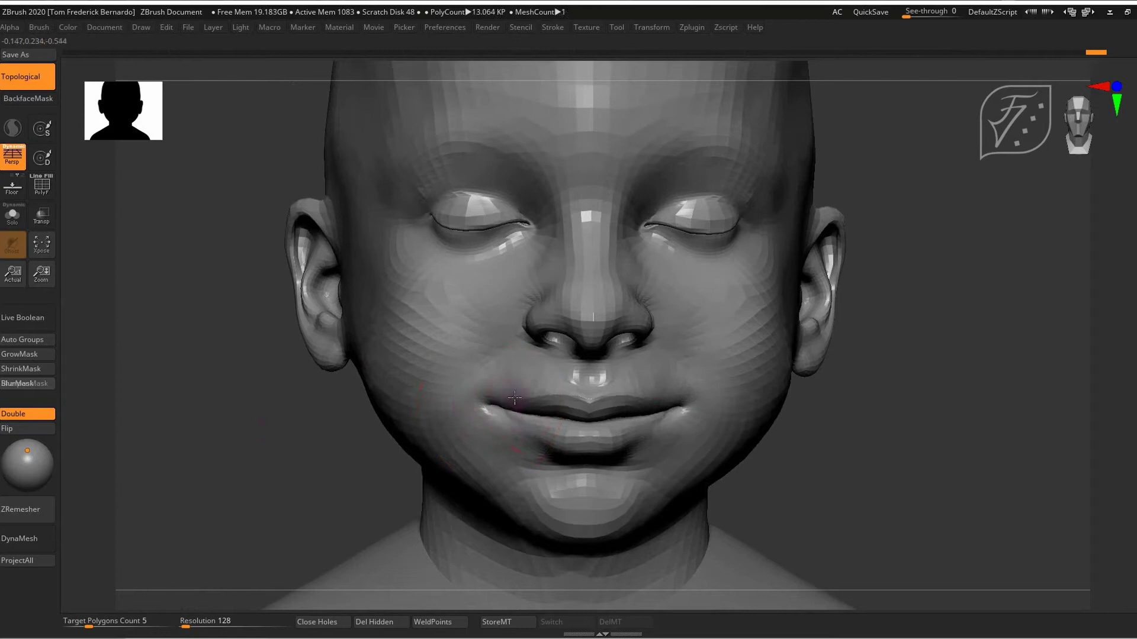
left_click_drag(592, 465, 553, 428)
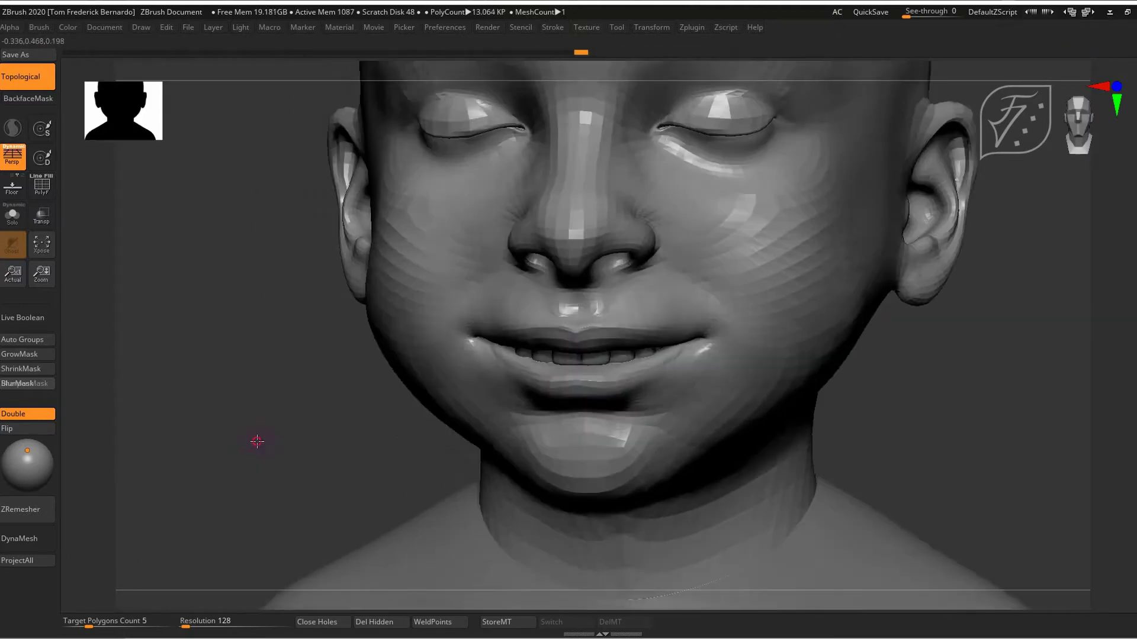
left_click(2, 325)
mouse_move(62, 276)
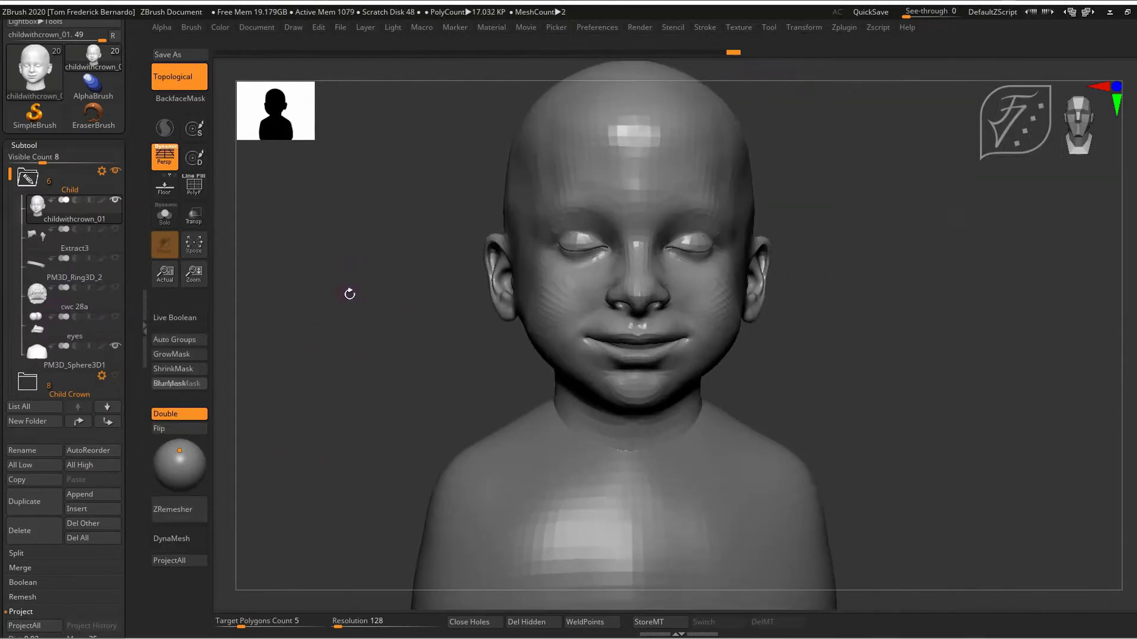
Curve the lower lip and mouth corners of the childwithcrown_01 subtool to strengthen the smile
left_click_drag(349, 294, 362, 575)
key("space")
left_click_drag(350, 356, 368, 390)
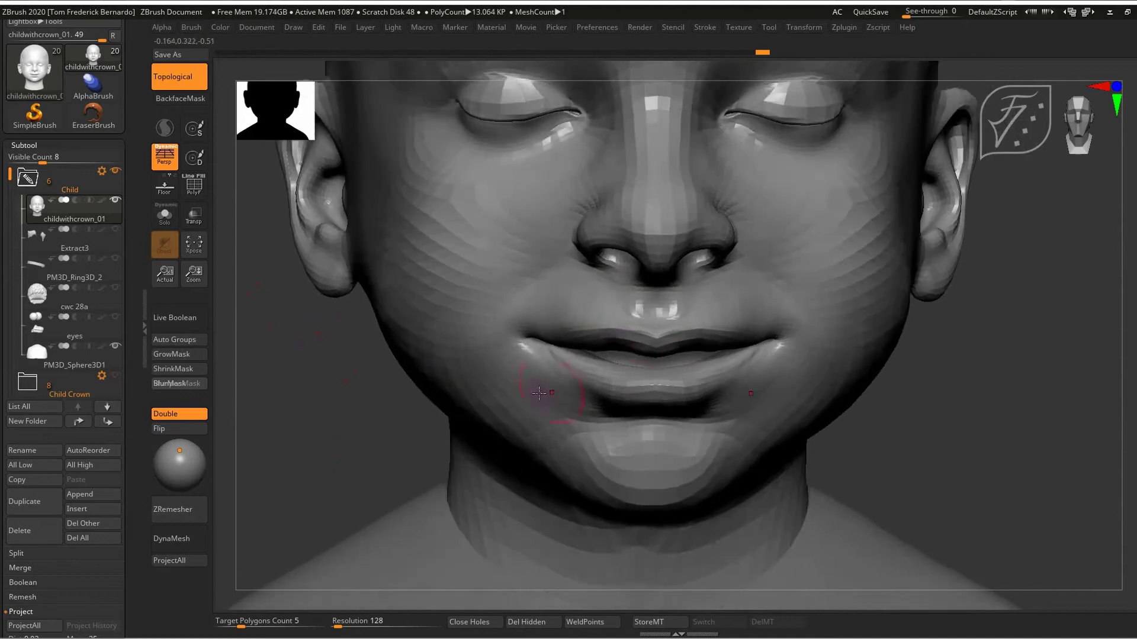
left_click_drag(577, 354, 578, 356)
left_click_drag(357, 409, 330, 413)
Reduce the brush size and reshape the upper lip's lower edge toward the mouth corners
key("s")
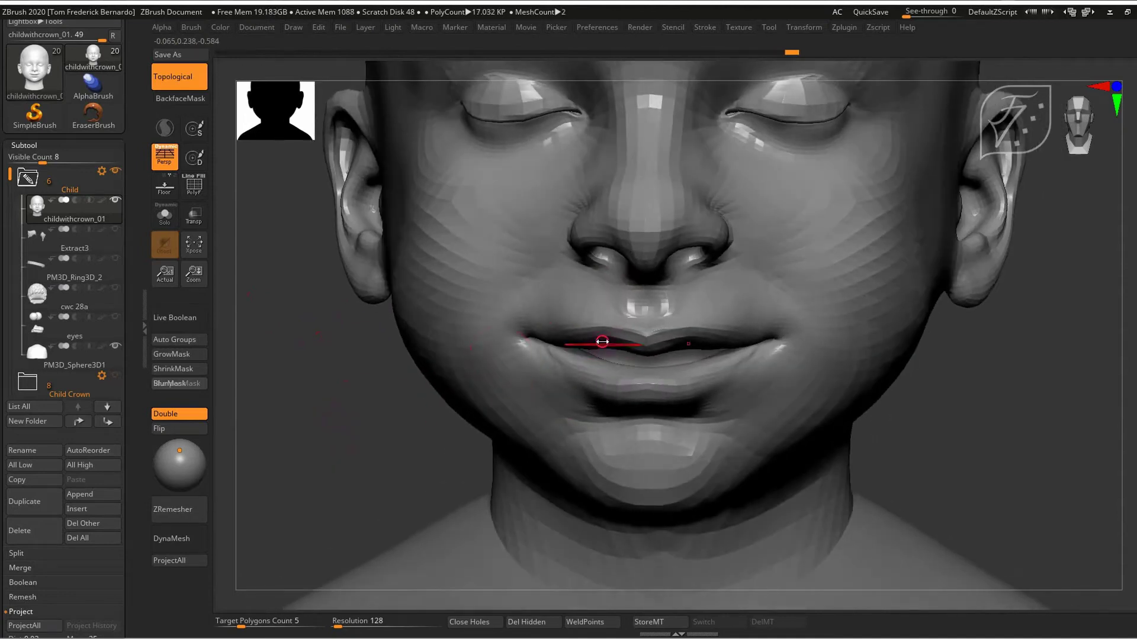
right_click_drag(592, 339, 552, 333)
left_click_drag(538, 337, 562, 330)
mouse_move(382, 418)
left_mouse_down()
mouse_move(340, 429)
mouse_move(377, 423)
mouse_move(305, 322)
mouse_move(330, 337)
mouse_move(295, 448)
left_mouse_up()
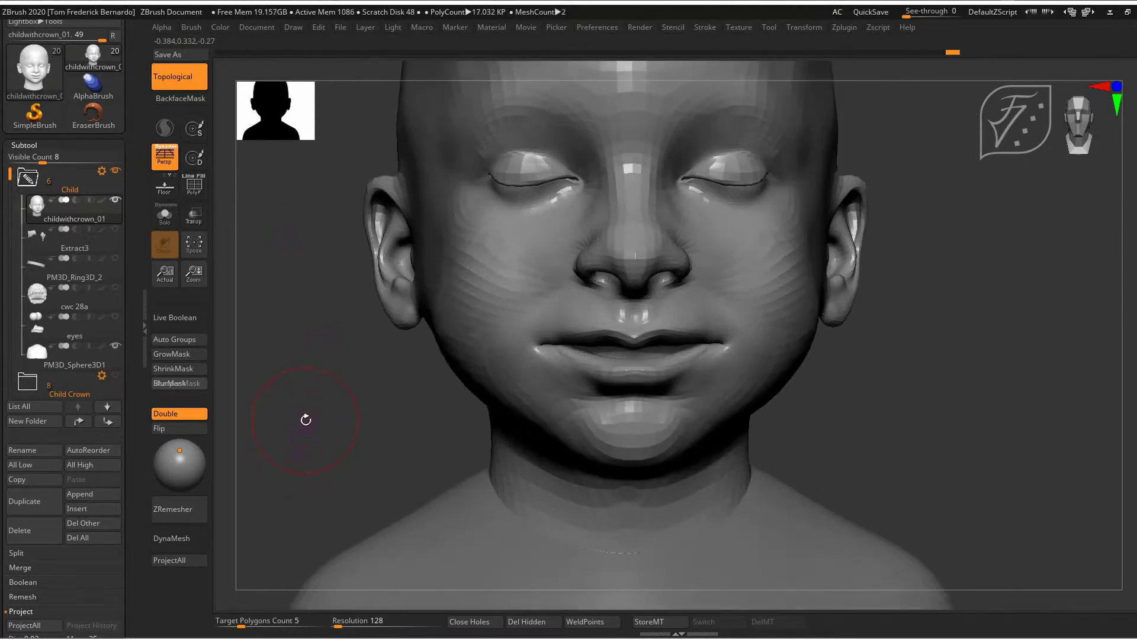
Carve the smile folds running from the nostrils toward the mouth corners with a sculpting brush
right_click_drag(331, 382, 409, 388)
right_click_drag(527, 255, 554, 260)
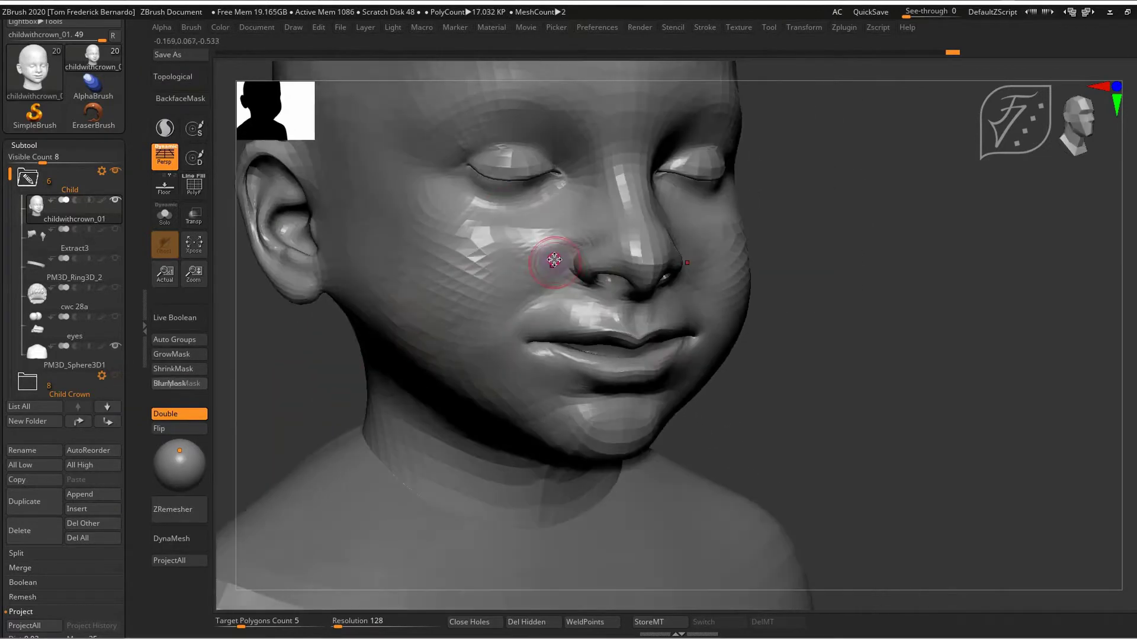
right_click(425, 375)
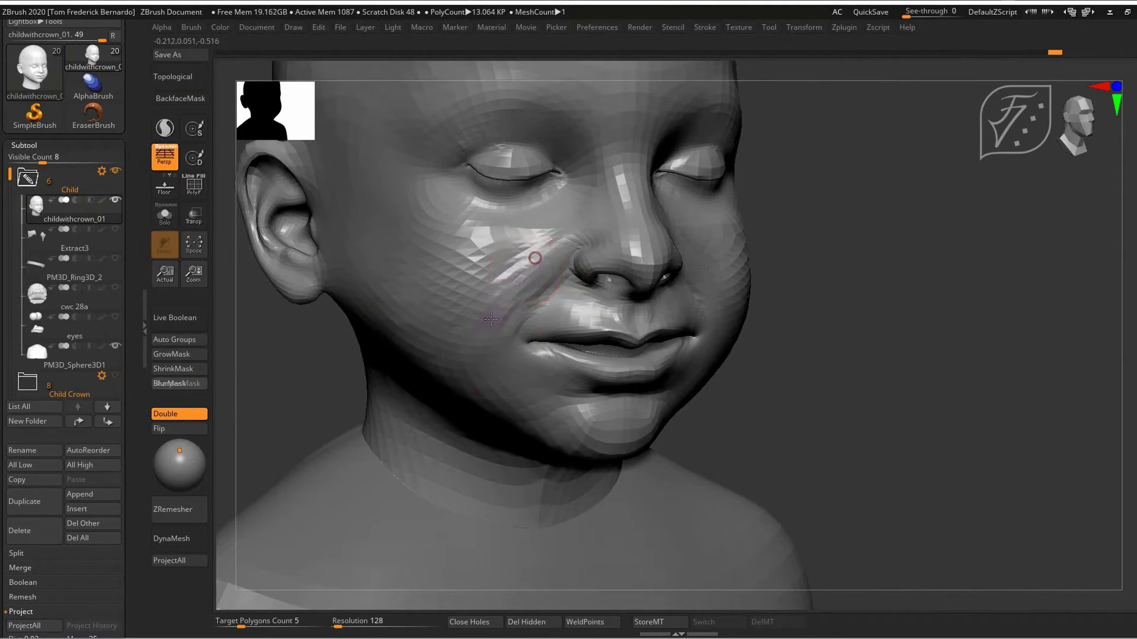
Sculpt a crease into the upper eyelids above the closed eyes
right_click_drag(474, 407, 324, 435, "shift")
right_click_drag(324, 435, 359, 521, "ctrl")
mouse_move(335, 414)
right_mouse_down("alt")
mouse_move(335, 528)
mouse_move(351, 523)
right_mouse_up("alt")
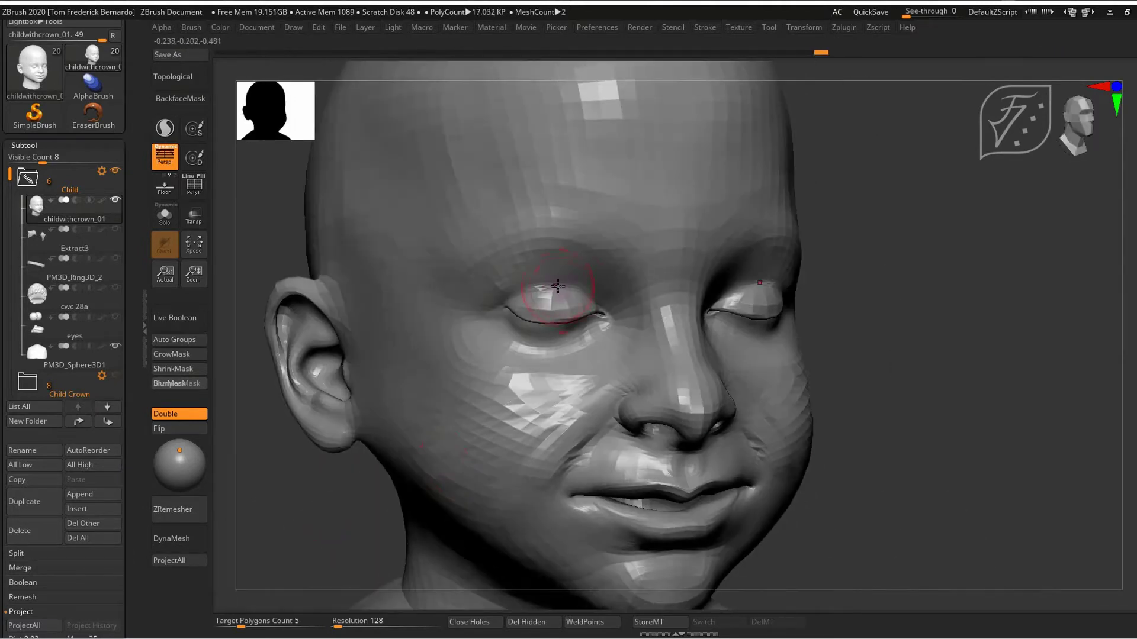
right_click_drag(296, 498, 332, 494, "shift")
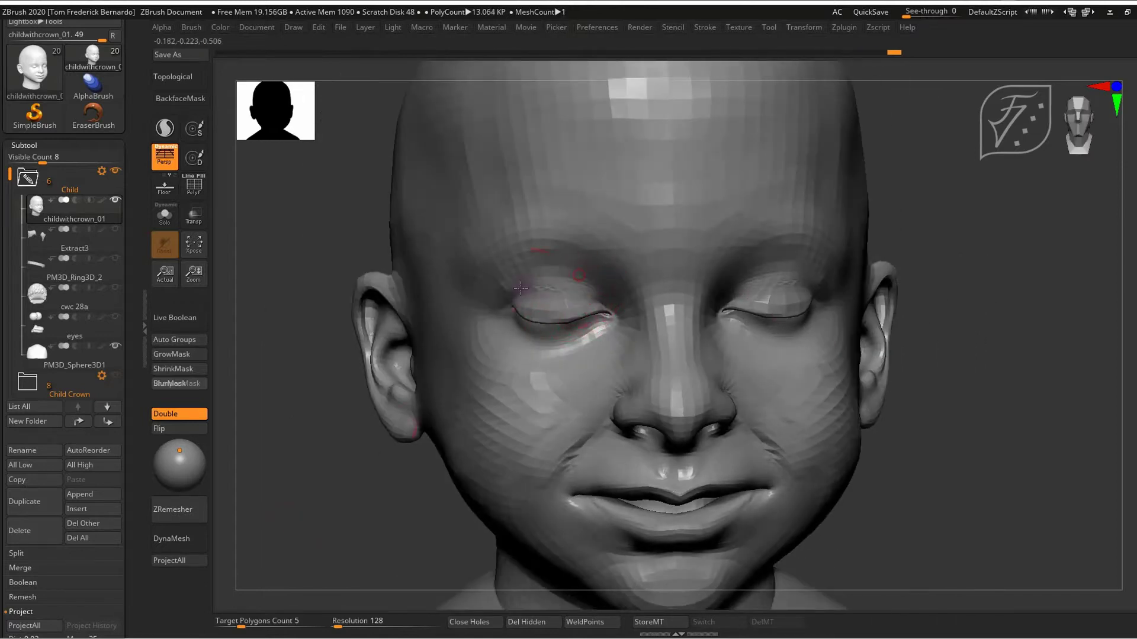
Deepen the creases at the eye corners and shape the upper lids, with backface masking turned on
right_click_drag(520, 287, 596, 312)
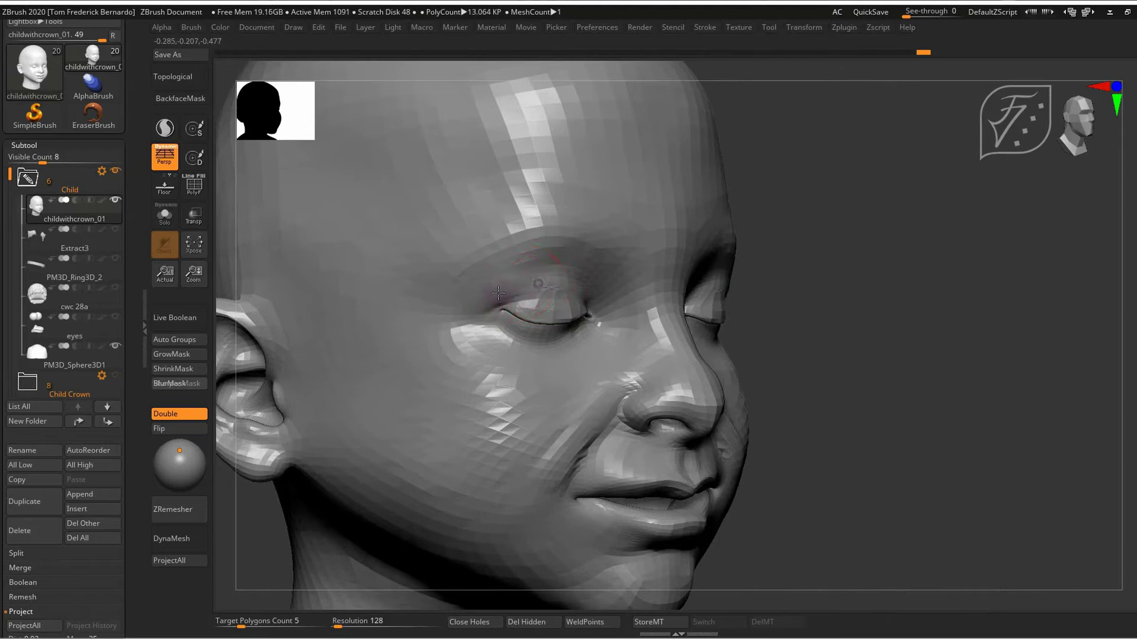
right_click_drag(601, 408, 634, 399, "alt")
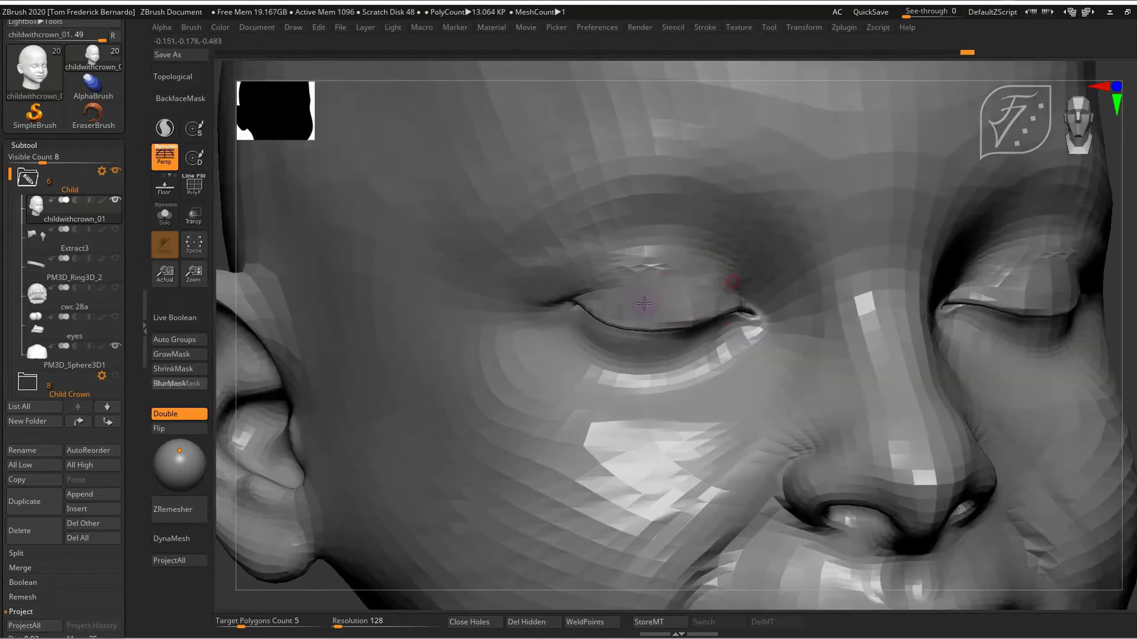
right_click_drag(578, 426, 561, 401)
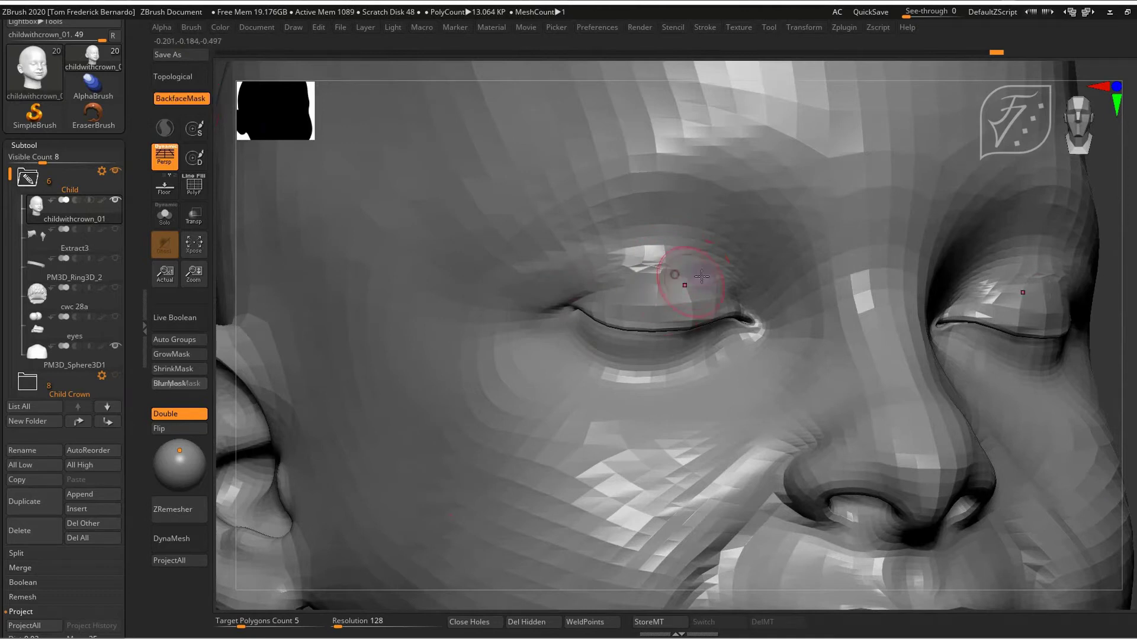
Switch back to the Move Topological brush without backface masking and adjust the lips from the front
left_click(117, 346)
key("f")
right_click_drag(343, 436, 292, 450)
right_click_drag(303, 507, 293, 461)
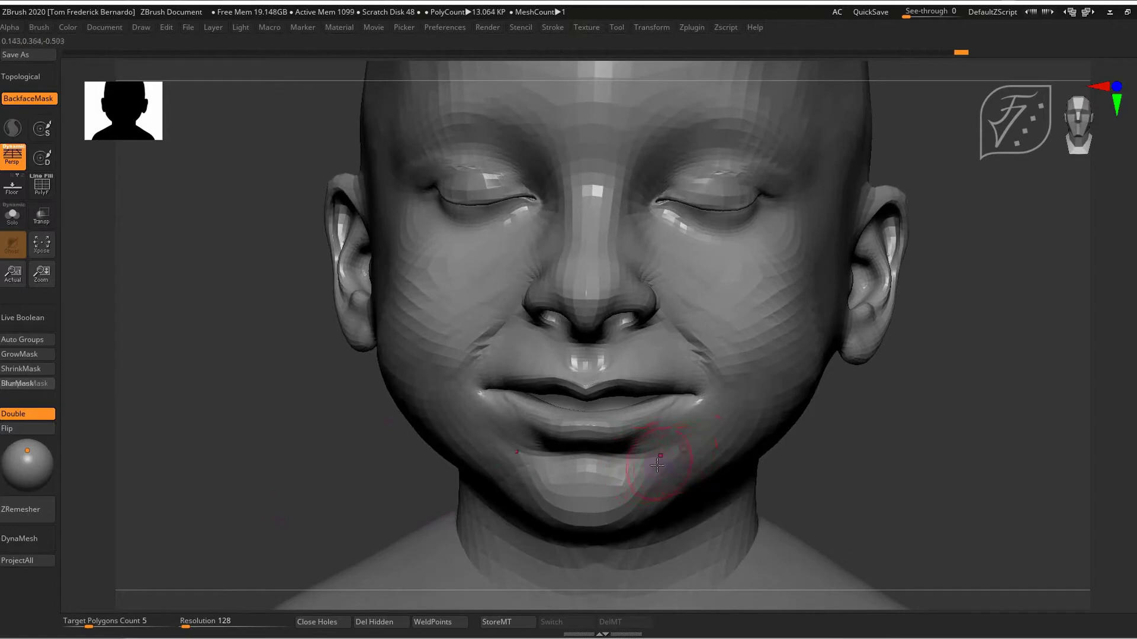
right_click_drag(378, 460, 525, 446)
key("space")
left_click_drag(552, 422, 554, 422)
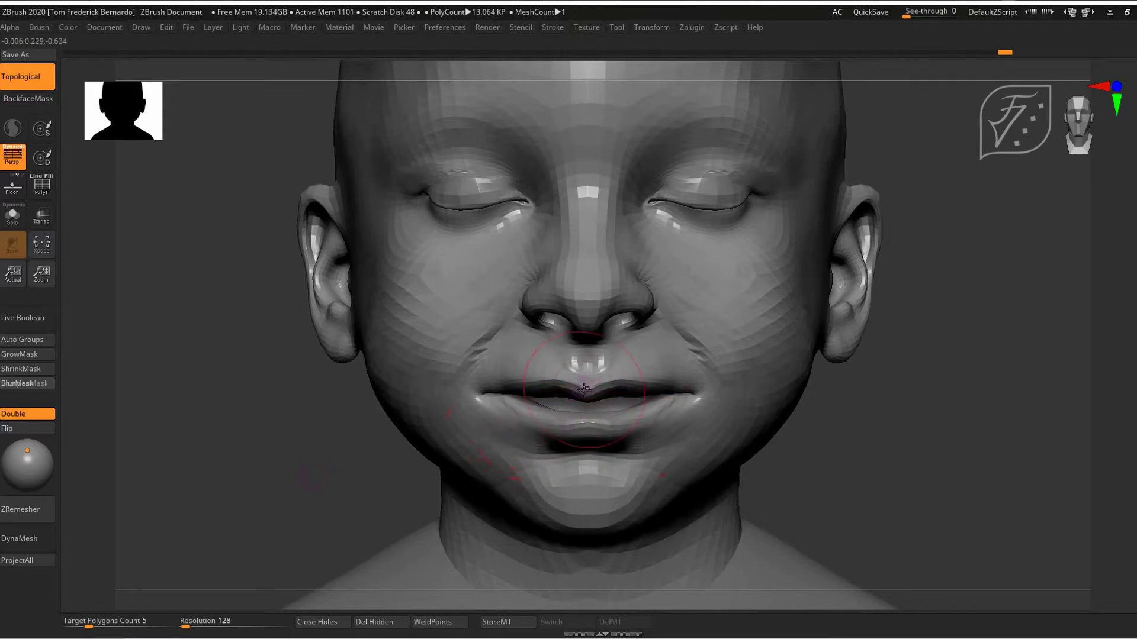
Open the lips a little more and adjust the mouth corners with a resized brush
mouse_move(292, 459)
left_mouse_down("alt")
mouse_move(295, 346)
mouse_move(308, 464)
mouse_move(304, 451)
left_mouse_up("alt")
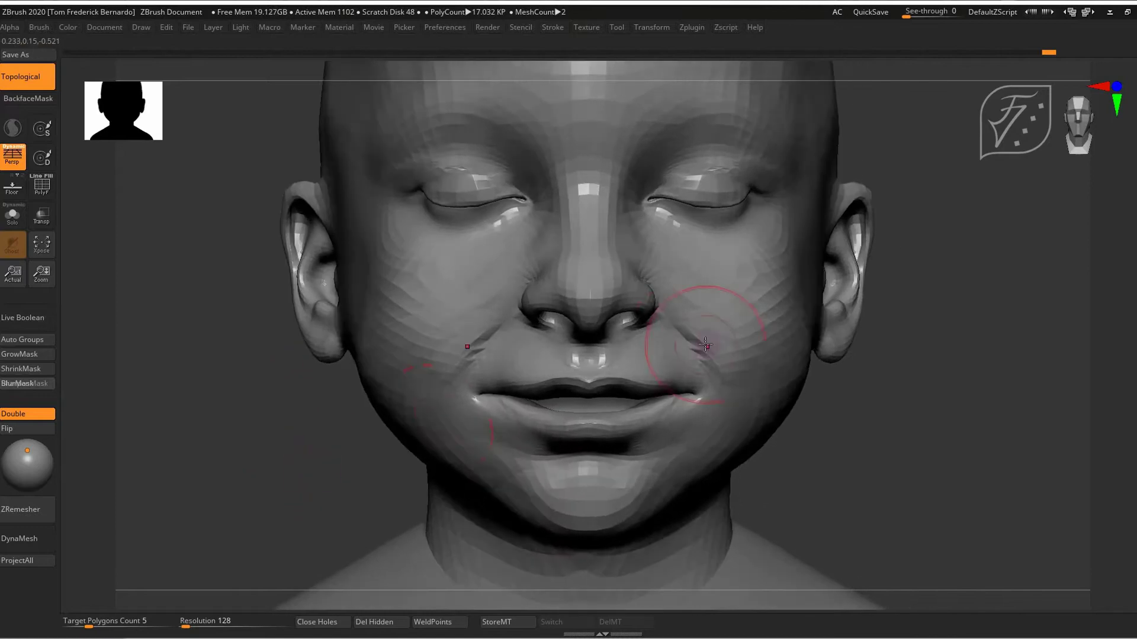
key("space")
left_click_drag(483, 379, 492, 385)
Reshape the lower cheeks, mouth corners and jaw around the smile with a resized Move Topological brush
mouse_move(269, 438)
left_mouse_down("alt")
mouse_move(271, 349)
mouse_move(279, 373)
mouse_move(424, 454)
mouse_move(249, 395)
left_mouse_up("alt")
key("space")
left_click_drag(419, 430, 487, 411)
left_click_drag(414, 425, 385, 425)
left_click_drag(500, 418, 496, 414)
mouse_move(403, 427)
left_mouse_down()
mouse_move(331, 418)
mouse_move(408, 500)
left_mouse_up()
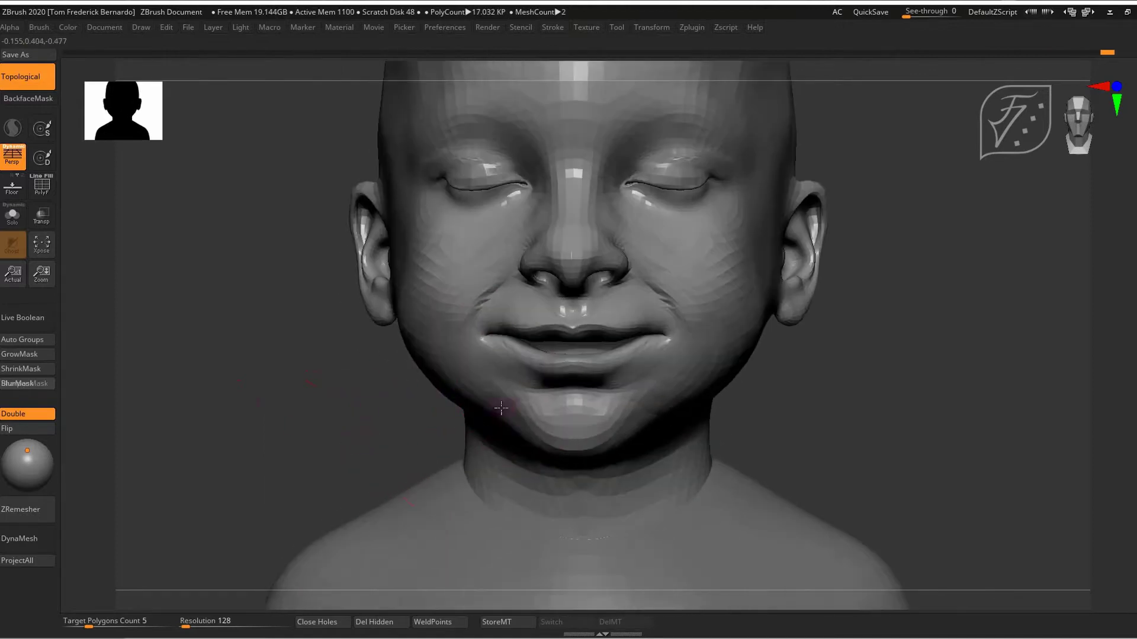
Adjust the brush size and move the outer corners of the closed eyes to match the smile
left_click_drag(306, 398, 363, 435, "alt")
mouse_move(332, 475)
left_mouse_down()
mouse_move(365, 484)
mouse_move(698, 405)
mouse_move(723, 444)
mouse_move(757, 451)
mouse_move(416, 459)
mouse_move(333, 434)
mouse_move(355, 287)
mouse_move(262, 375)
mouse_move(311, 368)
mouse_move(274, 437)
mouse_move(239, 435)
left_mouse_up()
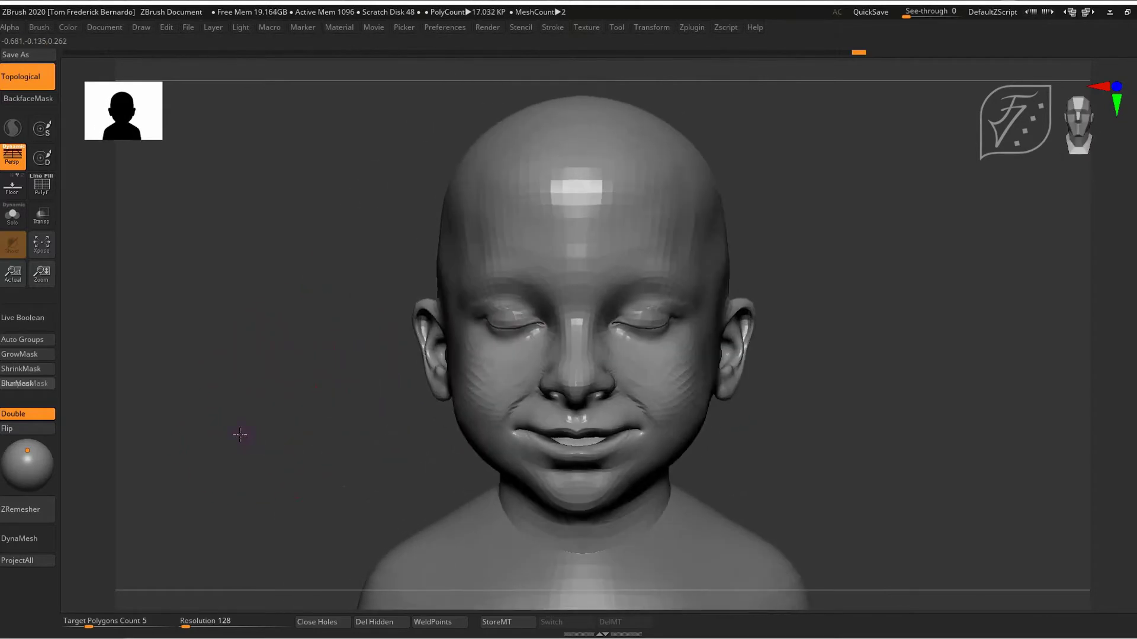
key("space")
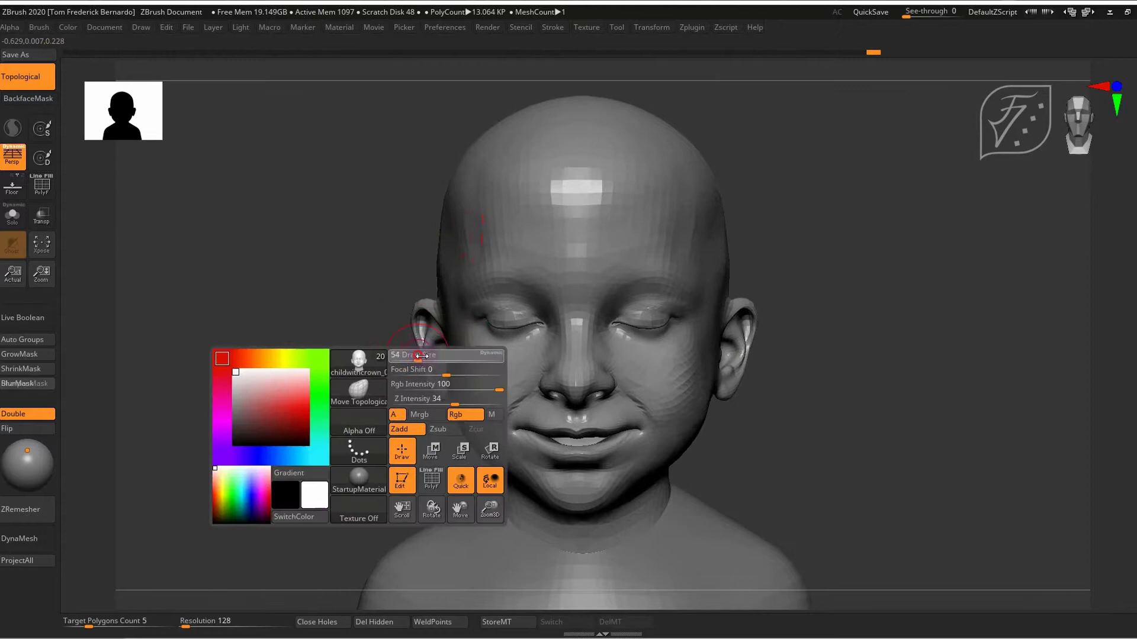
left_click_drag(346, 444, 239, 466)
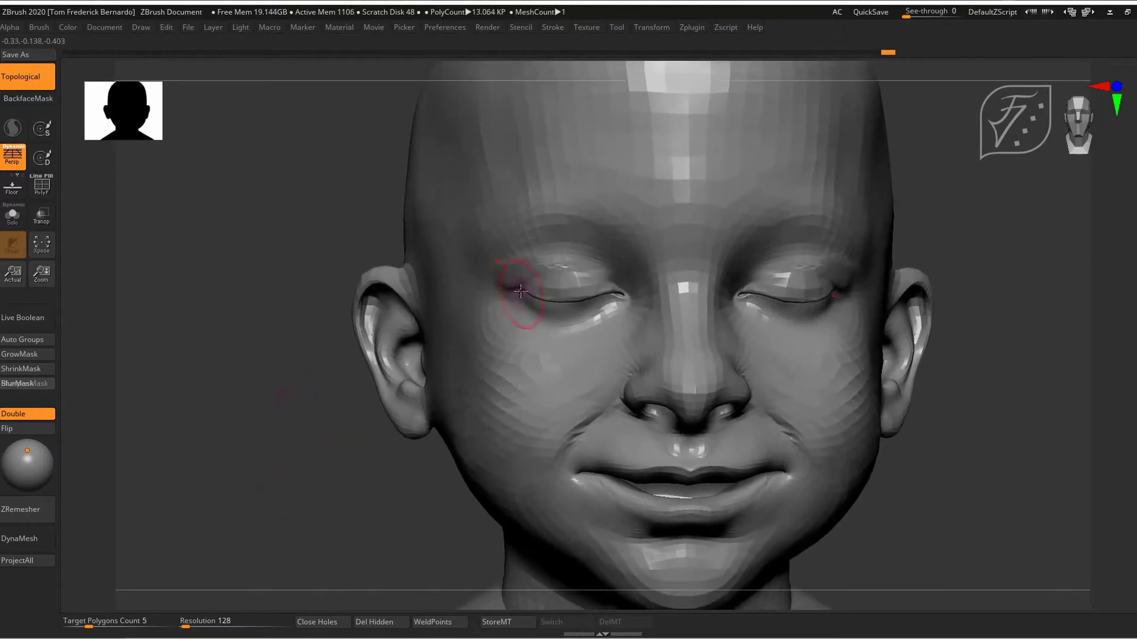
mouse_move(299, 488)
left_mouse_down("alt")
mouse_move(265, 421)
mouse_move(272, 474)
mouse_move(172, 479)
left_mouse_up("alt")
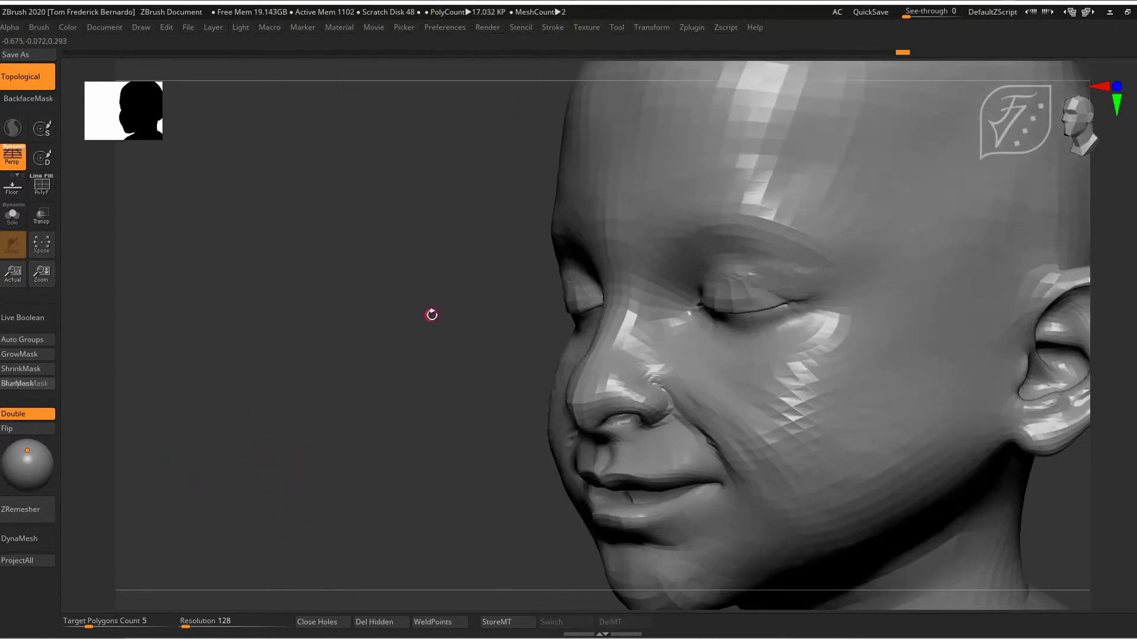
Refine the closed eyelid line and eye corners from side and front views with the Move Topological brush
left_click_drag(432, 315, 467, 313)
key("space")
left_click_drag(379, 308, 571, 290)
left_click_drag(651, 252, 334, 326)
mouse_move(334, 327)
right_mouse_down()
mouse_move(310, 399)
mouse_move(307, 380)
mouse_move(296, 473)
right_mouse_up()
key("space")
key("space")
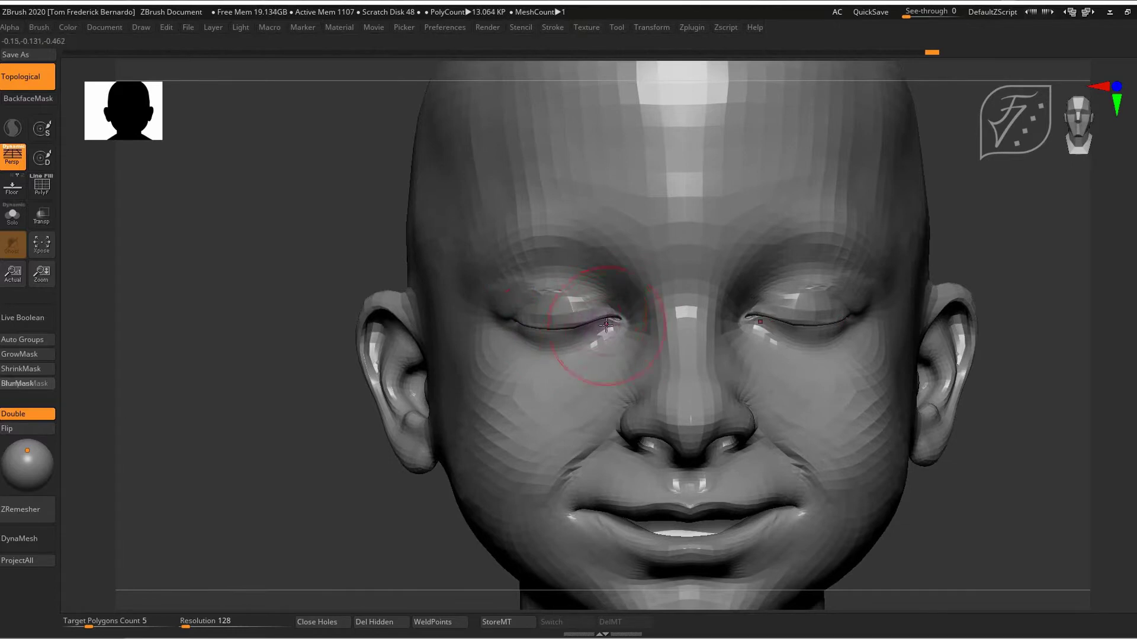
left_click_drag(541, 345, 508, 324)
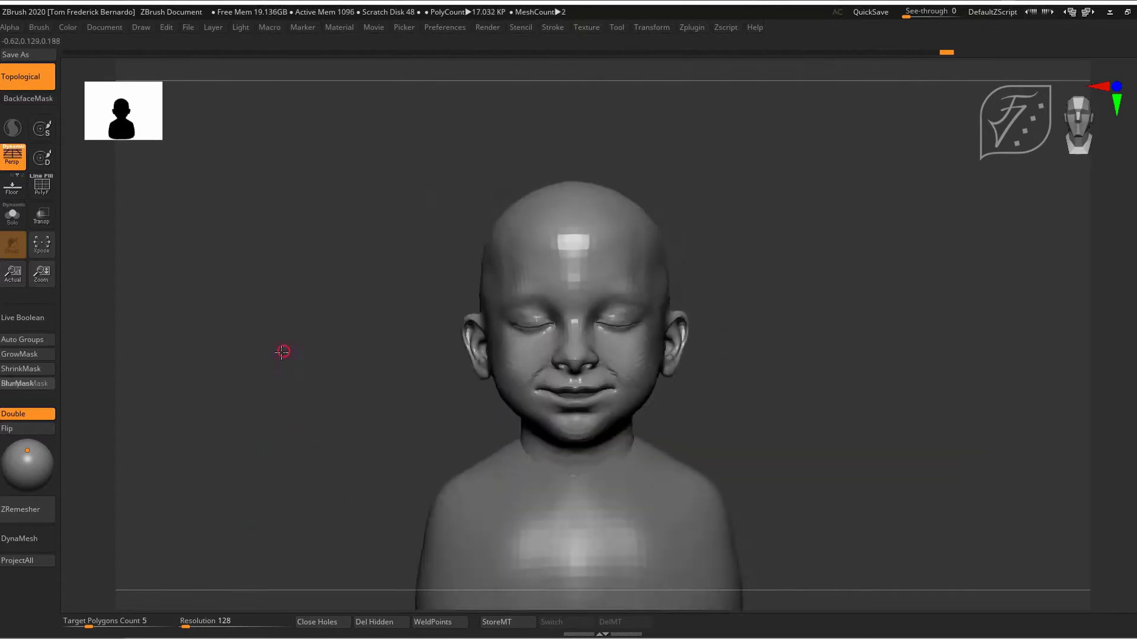
Check the bust's overall shape from behind and from the front
left_click_drag(279, 350, 280, 413)
key("space")
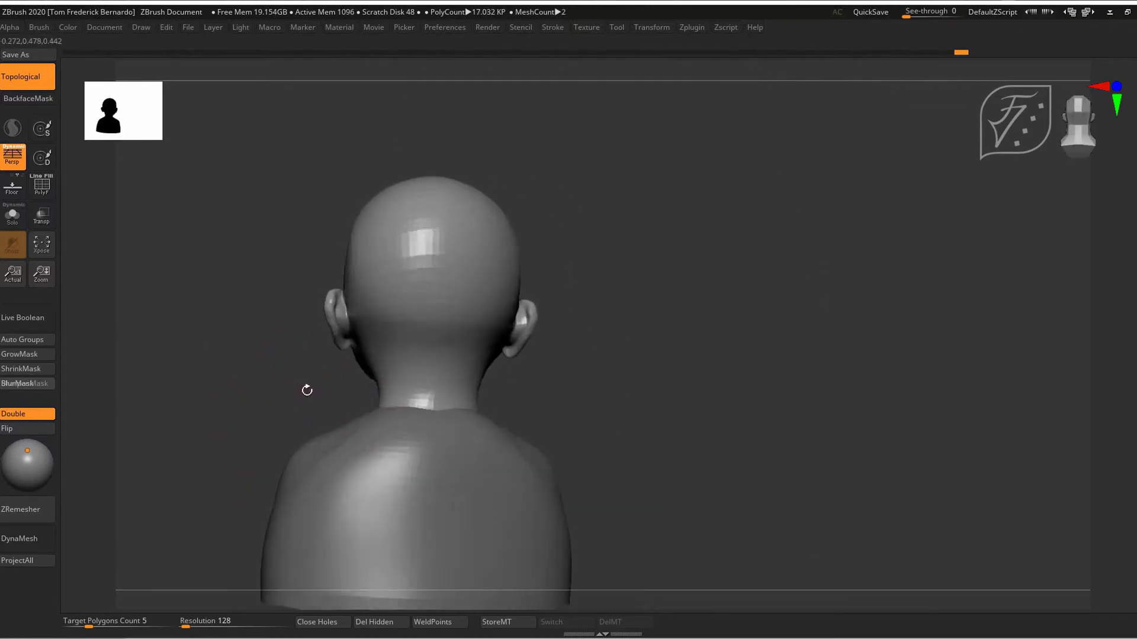
key("space")
mouse_move(388, 362)
left_mouse_down()
mouse_move(389, 406)
mouse_move(487, 391)
left_mouse_up()
left_click_drag(487, 390, 695, 441, "alt")
left_click_drag(484, 415, 259, 474)
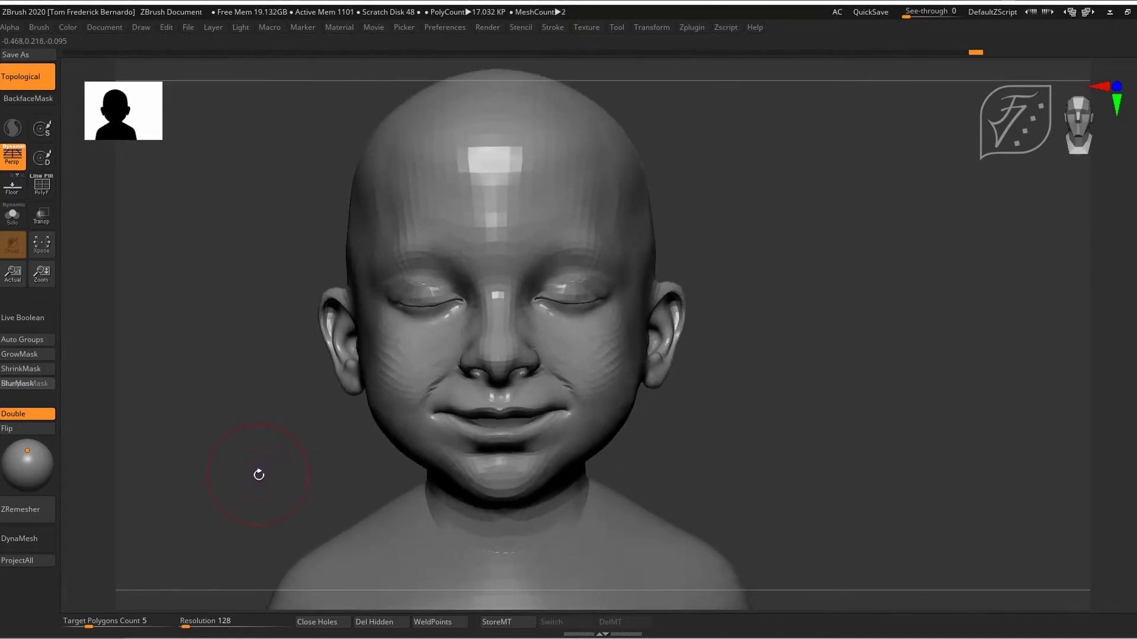
Adjust the outline of the lower cheeks and jaw from the front with the Move Topological brush at draw size 90
mouse_move(260, 431)
left_mouse_down()
mouse_move(254, 406)
mouse_move(246, 414)
left_mouse_up()
key("space")
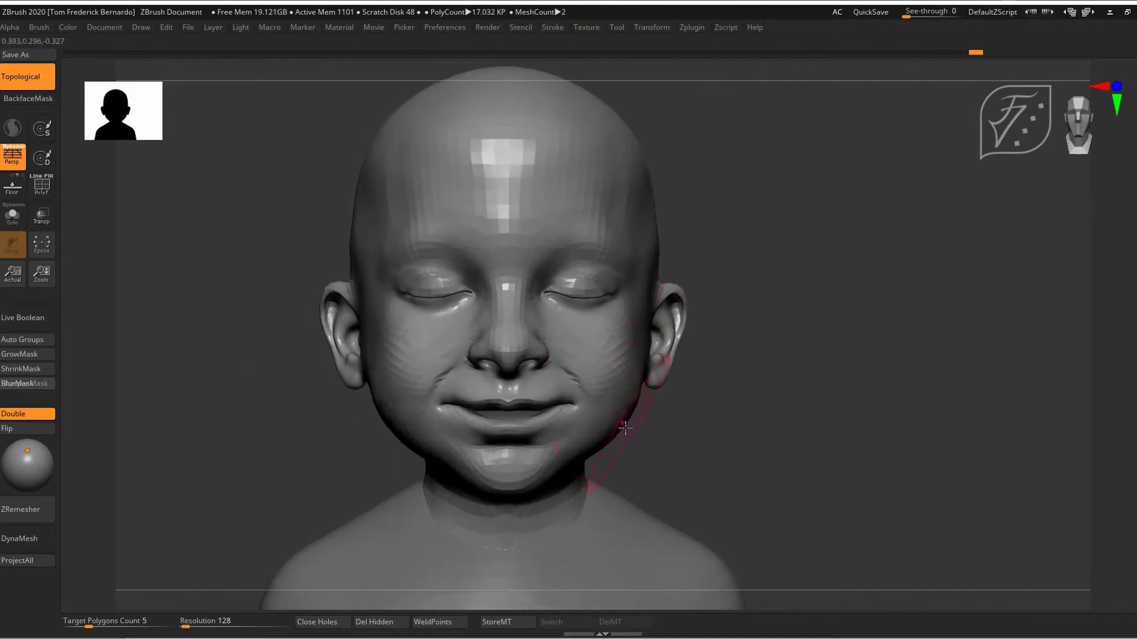
left_click_drag(632, 432, 626, 408)
key("space")
key("space")
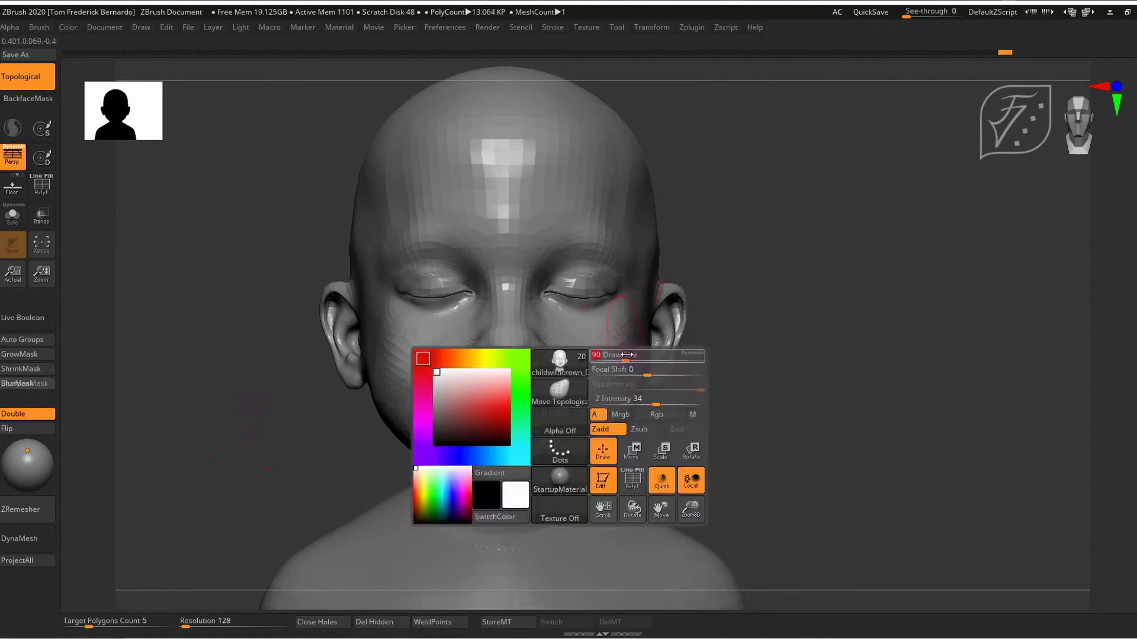
left_click_drag(310, 453, 286, 444)
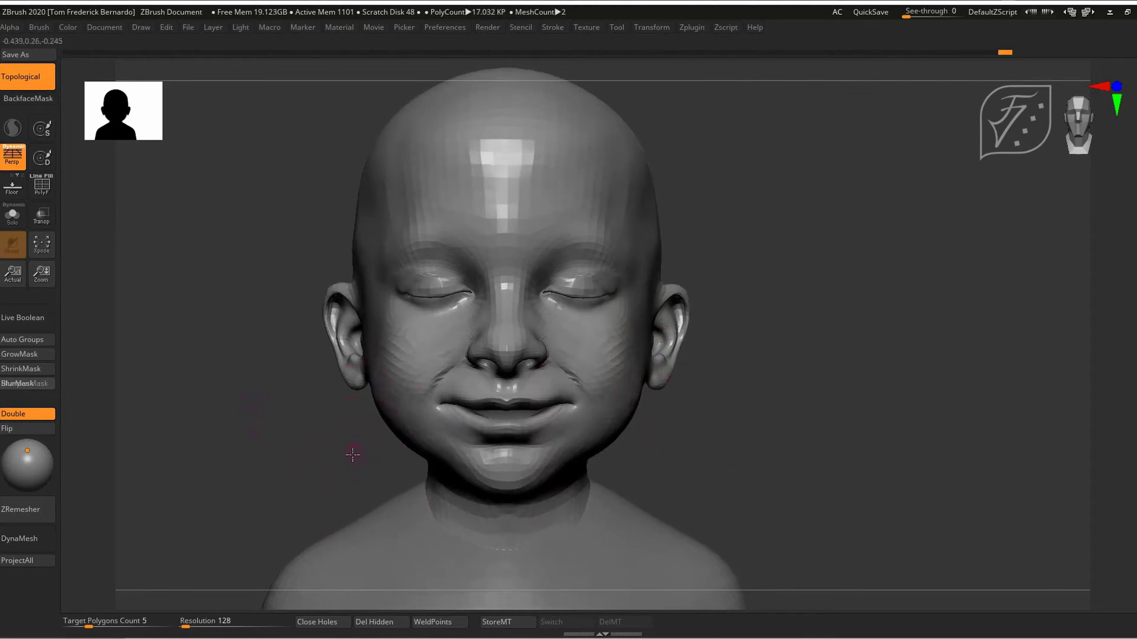
left_click_drag(352, 455, 365, 450)
left_click_drag(695, 441, 676, 438)
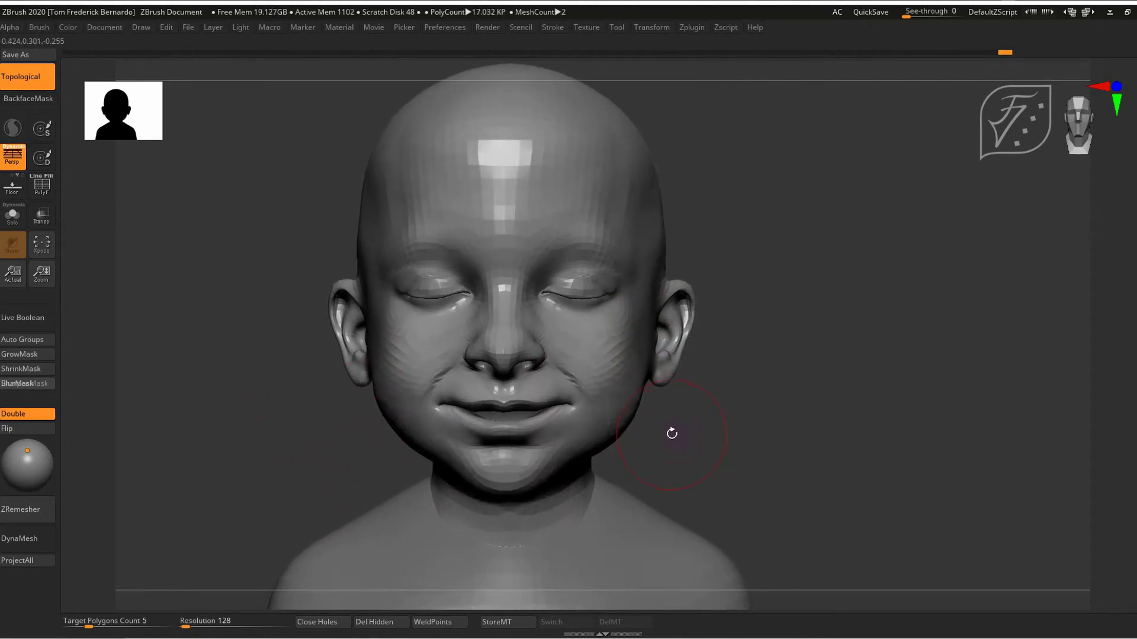
Divide the head mesh once more and carve creases beside the mouth corners with a smaller sculpting brush
key("1")
key("space")
left_click_drag(424, 379, 417, 379)
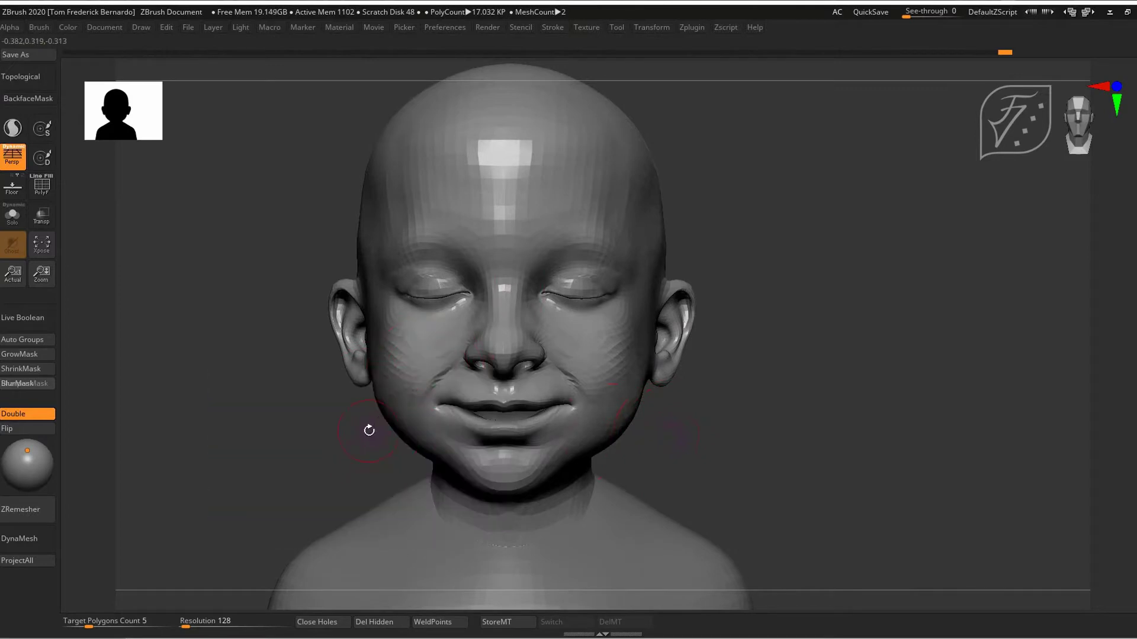
mouse_move(319, 466)
left_mouse_down("alt")
mouse_move(335, 415)
mouse_move(333, 436)
left_mouse_up("alt")
key("space")
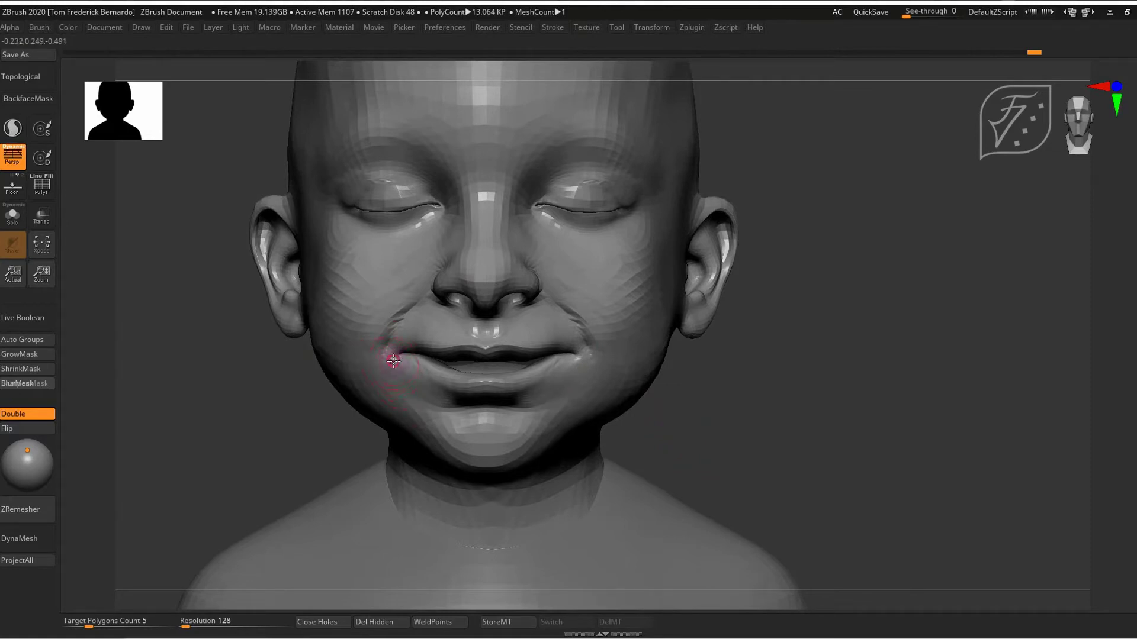
mouse_move(262, 444)
left_mouse_down()
mouse_move(226, 449)
mouse_move(275, 403)
mouse_move(237, 432)
mouse_move(255, 435)
left_mouse_up()
key("ctrl+d")
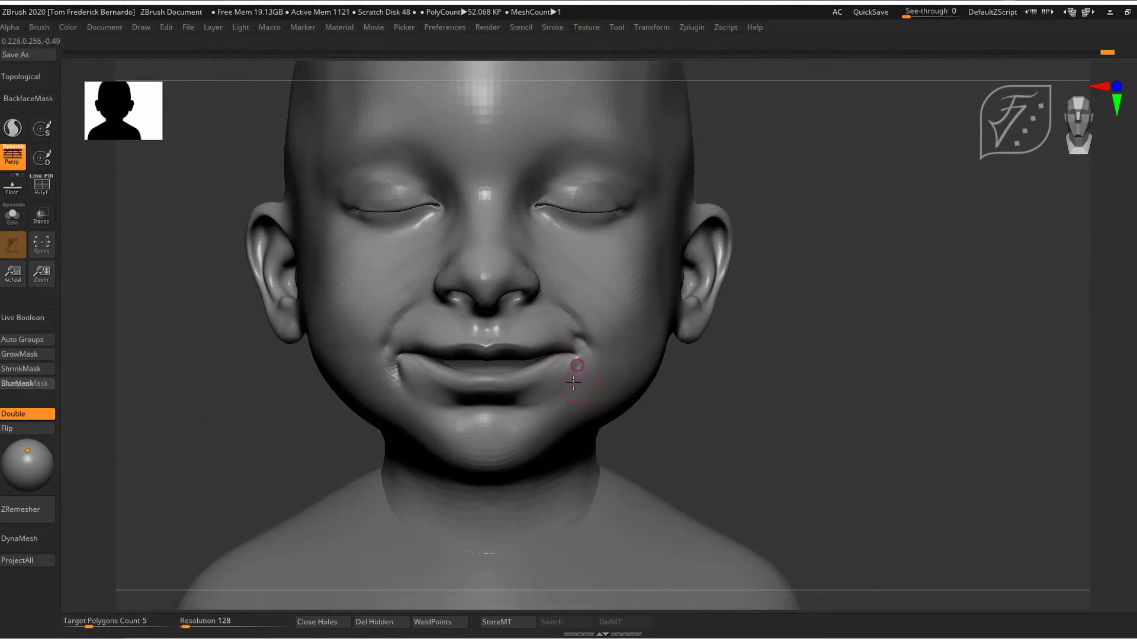
Sculpt the crease below the lower lip and along the side of the chin with a resized brush
key("space")
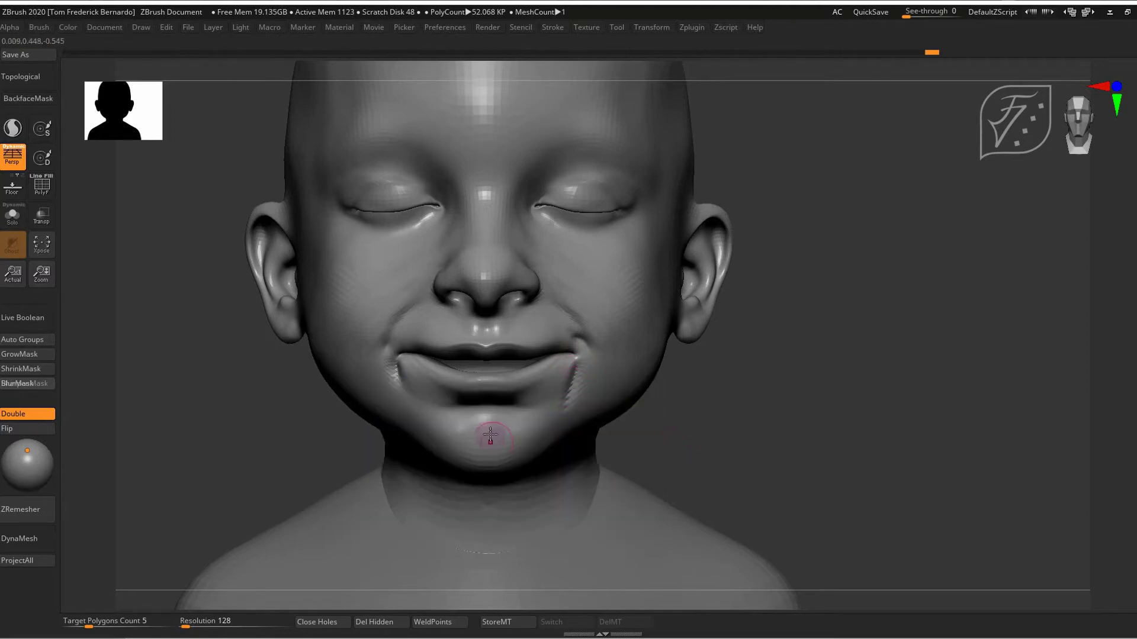
left_click_drag(221, 388, 249, 406)
left_click_drag(465, 421, 467, 417)
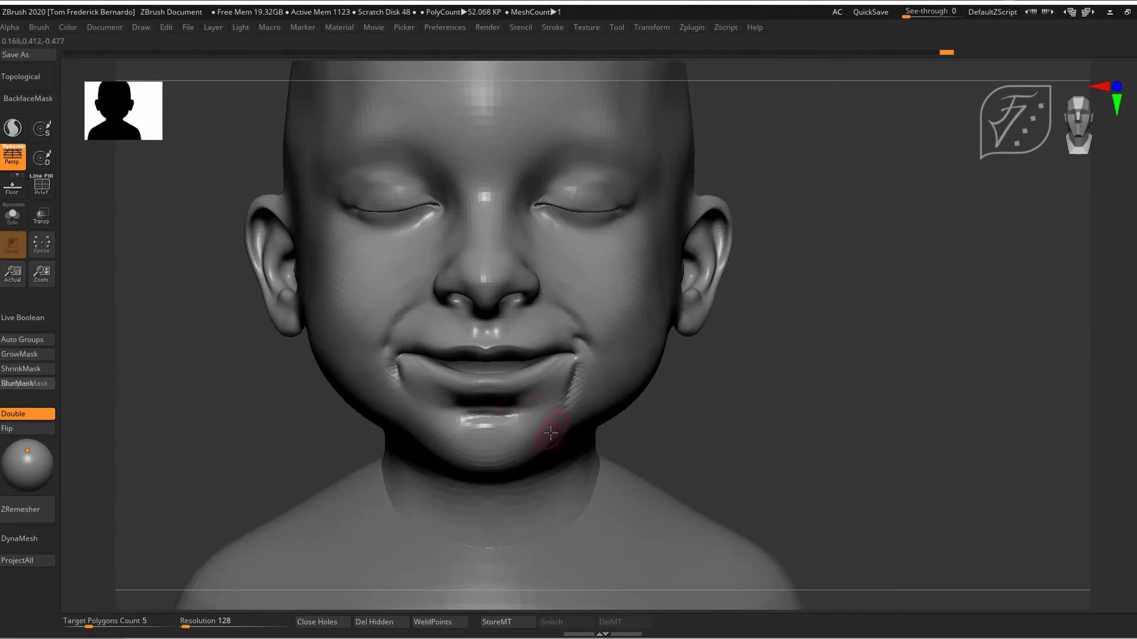
left_click_drag(278, 429, 393, 356, "alt")
left_click_drag(314, 363, 344, 340)
key("ctrl+z")
key("ctrl+shift+z")
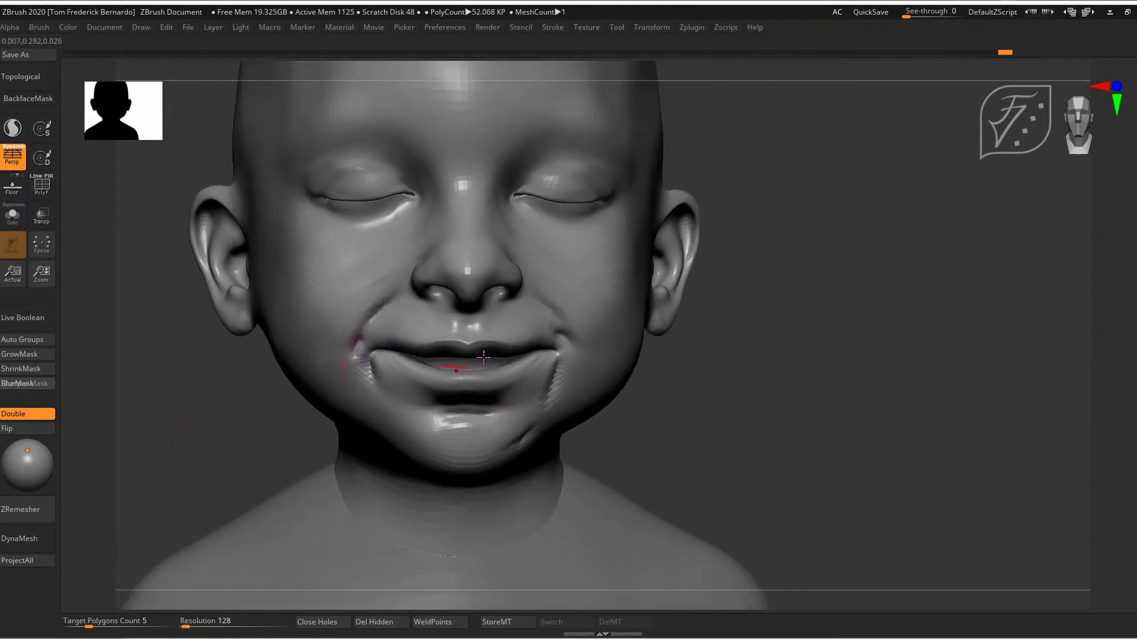
Smooth the smile fold beside the nose and sculpt the upper cheek below the eye
left_click_drag(266, 414, 261, 361, "alt")
left_click_drag(260, 361, 272, 441)
left_click_drag(427, 307, 409, 321, "shift")
left_click_drag(252, 402, 202, 428)
mouse_move(202, 427)
left_mouse_down("alt")
mouse_move(259, 431)
mouse_move(260, 444)
left_mouse_up("alt")
left_click_drag(237, 385, 278, 415)
left_click_drag(447, 394, 408, 414)
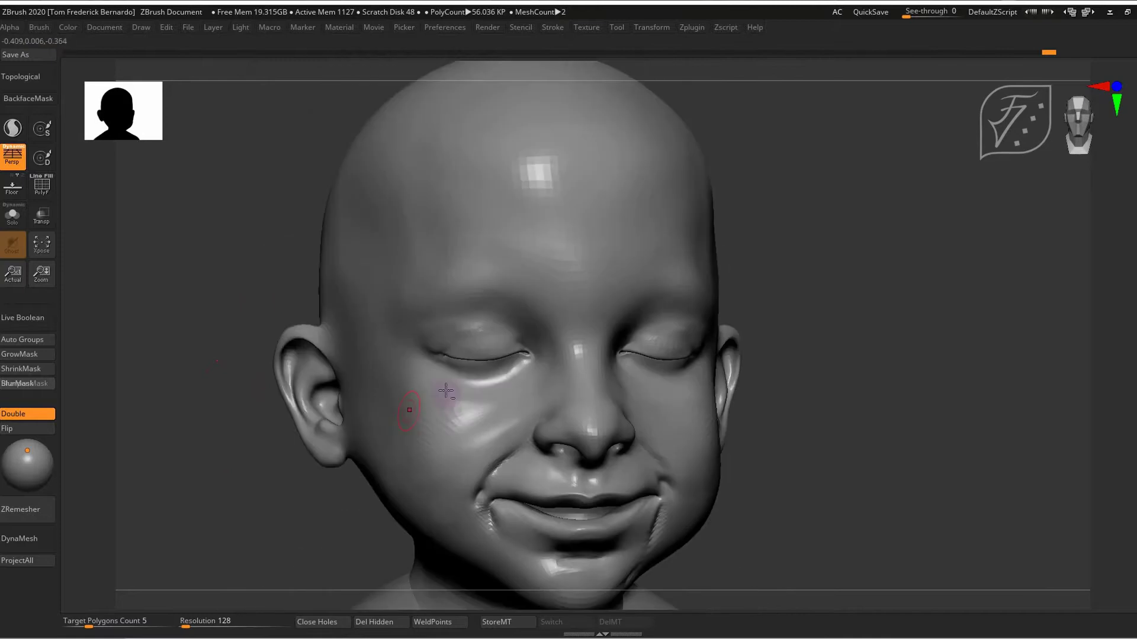
Lower the middle of the closed eyelid line with a resized Move Topological brush
left_click_drag(249, 391, 255, 450, "alt")
key("b")
key("m")
key("v")
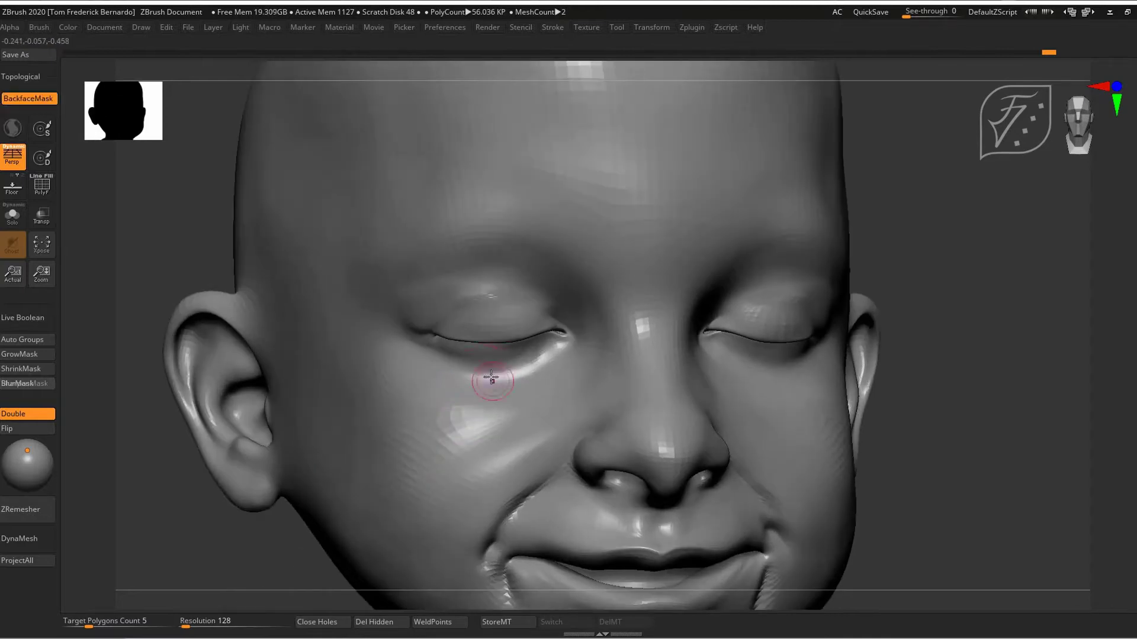
left_click_drag(191, 532, 220, 537, "shift")
key("b")
key("m")
key("t")
key("space")
left_click_drag(492, 342, 497, 342)
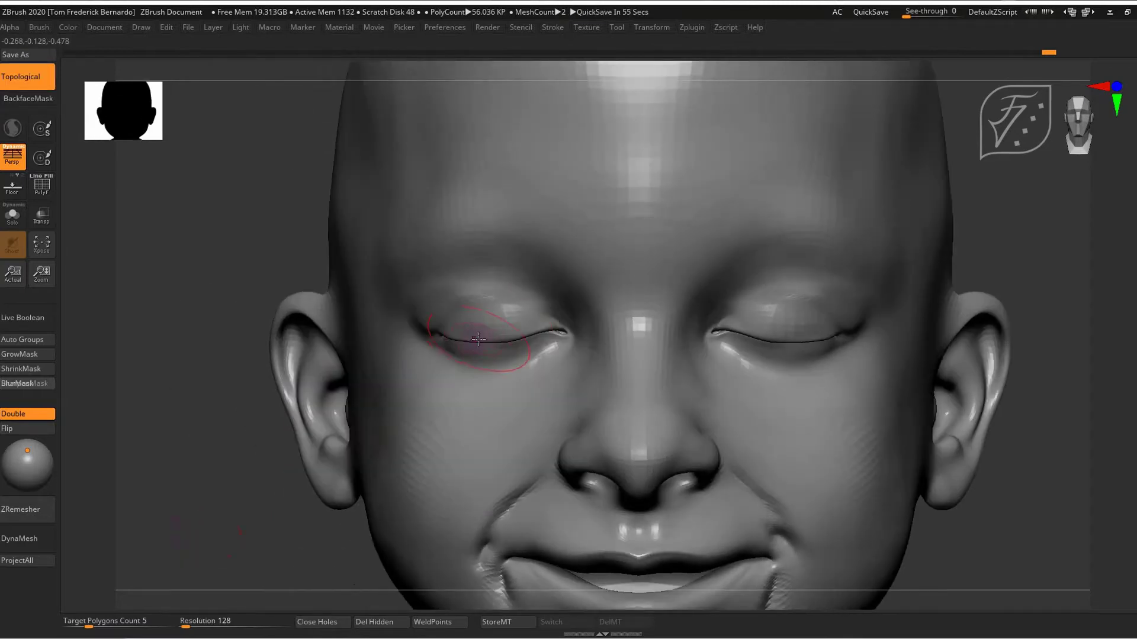
key("space")
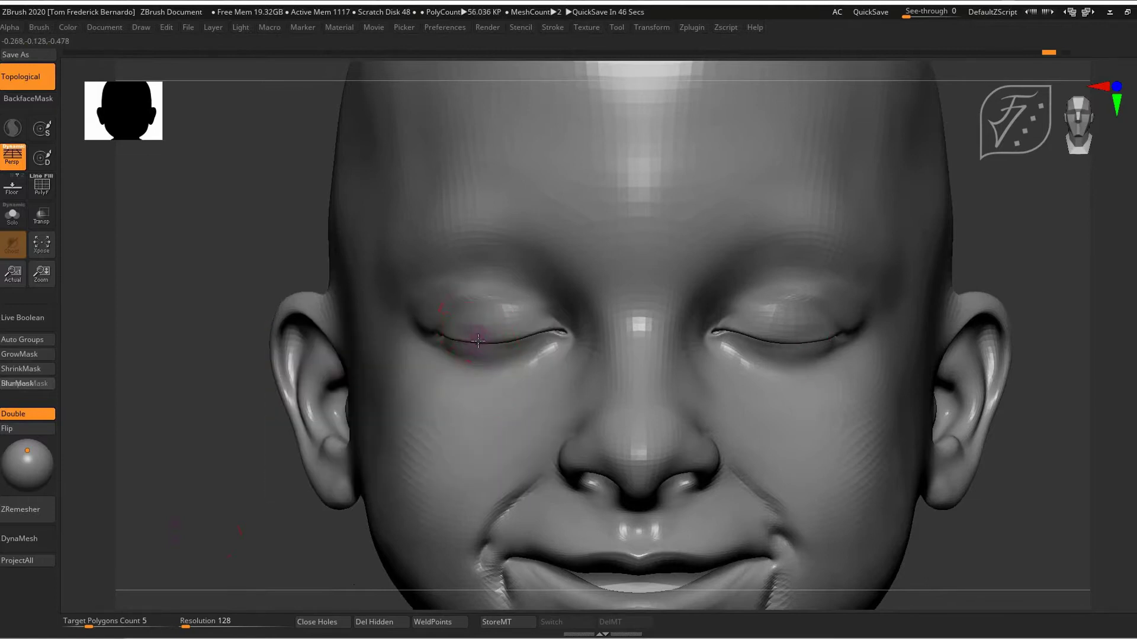
left_click_drag(478, 341, 476, 347)
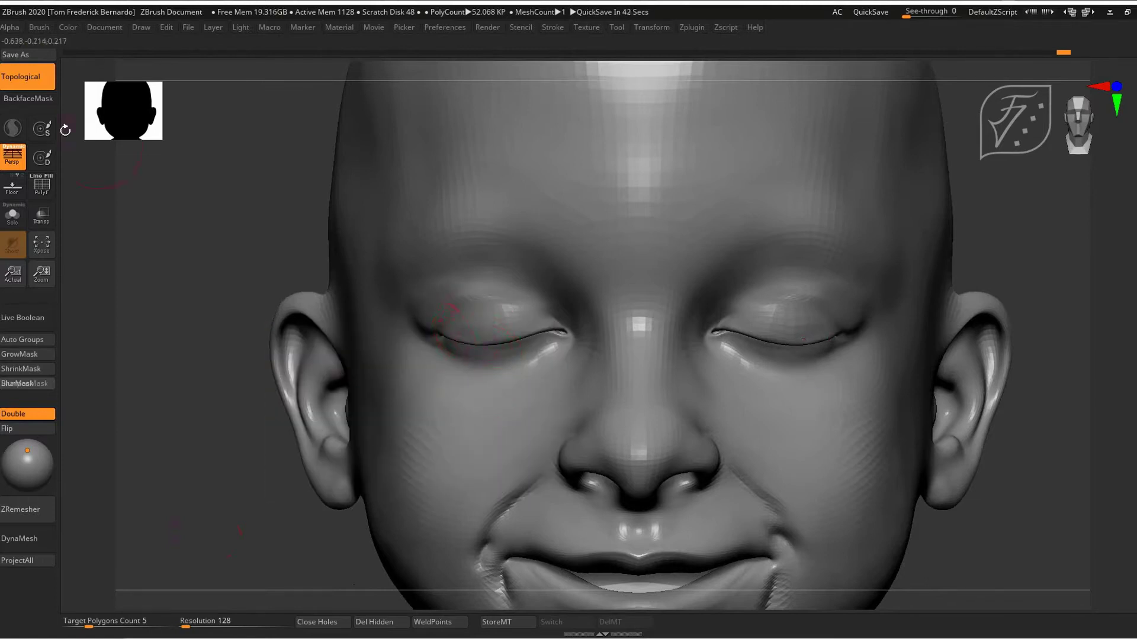
Turn off the brush's topological masking, undo the last eyelid stroke and reshape the lid line
left_click(33, 80)
key("ctrl+z")
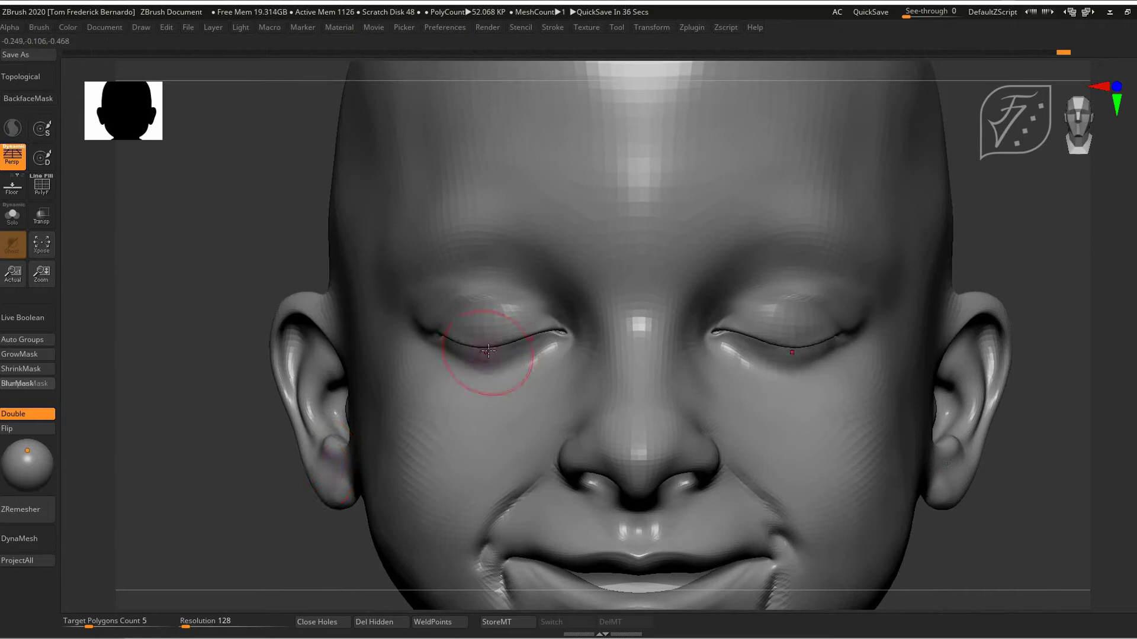
mouse_move(235, 537)
left_mouse_down()
mouse_move(193, 530)
mouse_move(232, 535)
left_mouse_up()
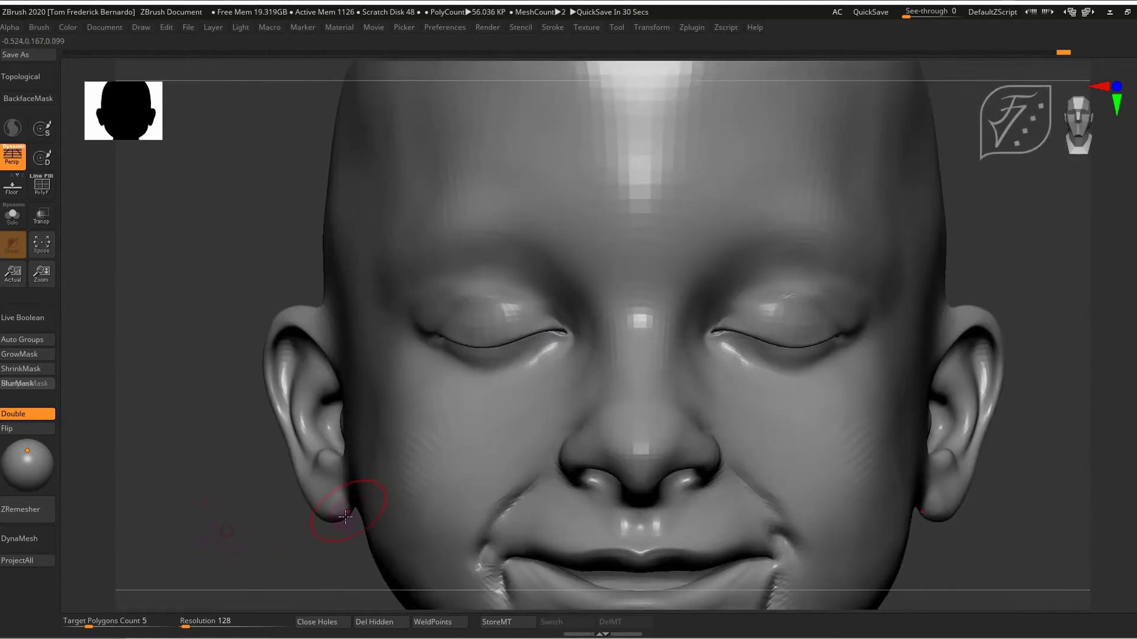
Reshape the lower lip and the underside of the jaw in profile at a lower subdivision level, with topological masking turned on
right_click_drag(349, 511, 288, 423, "ctrl")
mouse_move(287, 423)
left_mouse_down("alt")
mouse_move(307, 383)
mouse_move(314, 468)
mouse_move(240, 430)
mouse_move(290, 434)
left_mouse_up("alt")
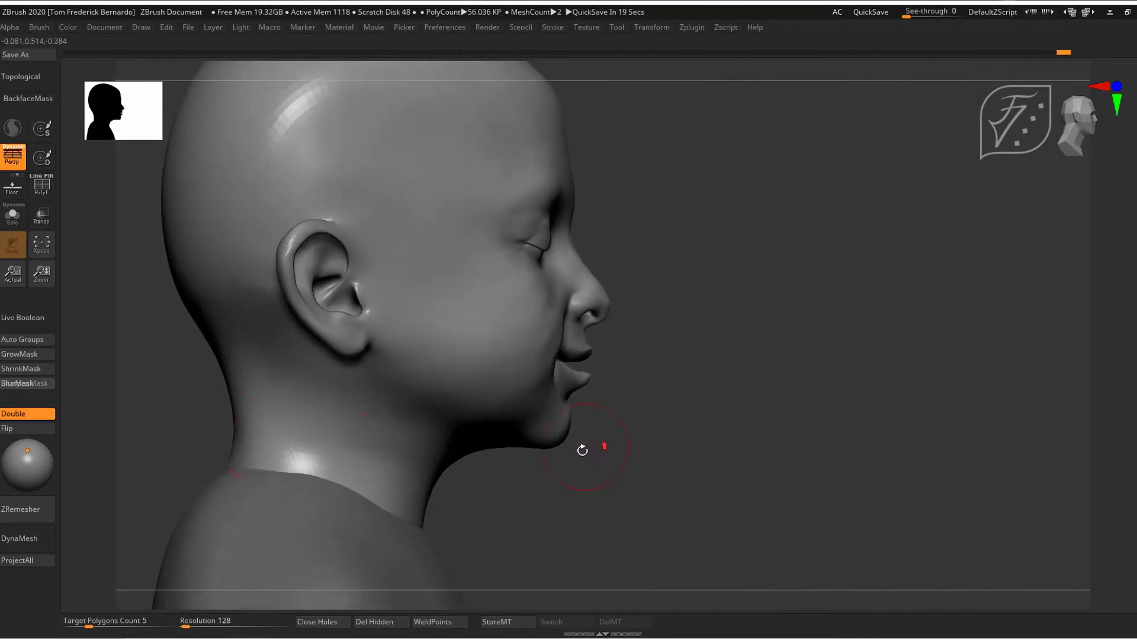
left_click_drag(675, 403, 659, 510, "alt")
key("shift+d")
mouse_move(782, 454)
left_mouse_down("alt")
mouse_move(913, 391)
mouse_move(876, 402)
left_mouse_up("alt")
key("space")
left_click_drag(820, 367, 832, 368)
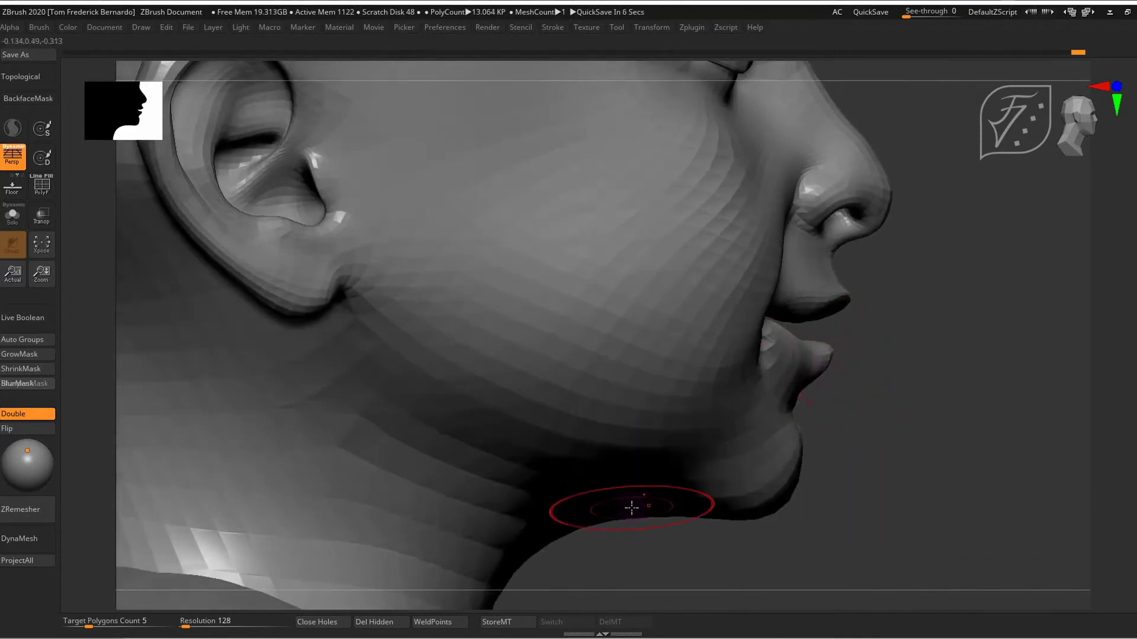
left_click(21, 76)
key("space")
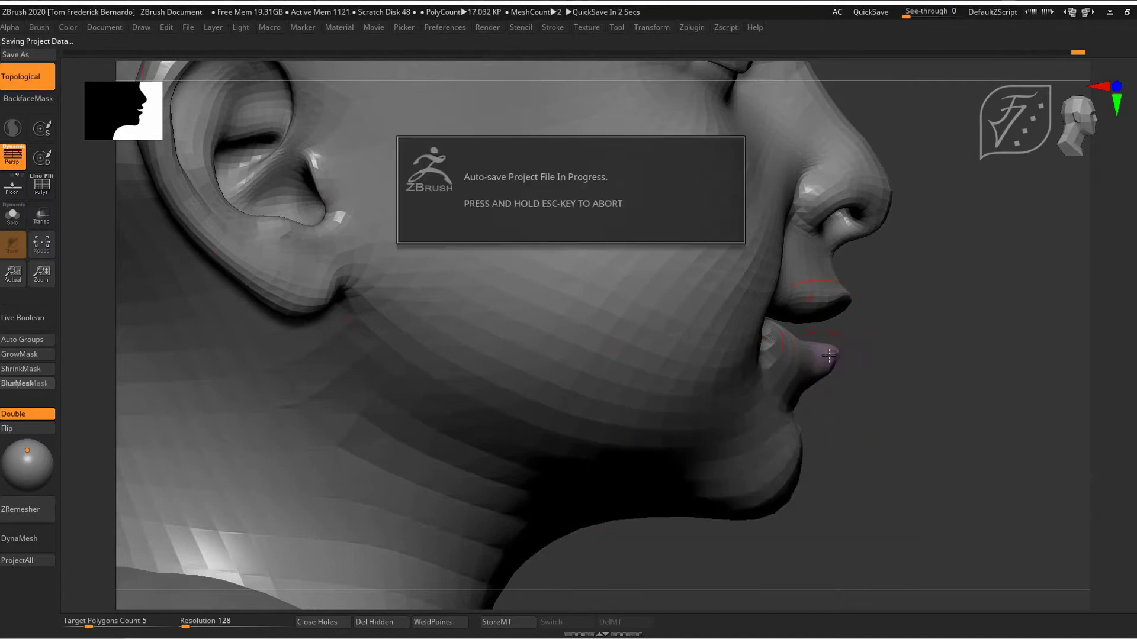
Adjust the shape of the lips and the area below the lower lip from the front with a resized Move Topological brush
mouse_move(880, 420)
left_mouse_down()
mouse_move(787, 407)
mouse_move(770, 417)
left_mouse_up()
mouse_move(843, 439)
right_mouse_down()
mouse_move(540, 391)
mouse_move(498, 431)
right_mouse_up()
key("space")
left_click_drag(636, 266, 638, 293)
left_click_drag(660, 364, 669, 375)
key("space")
right_click_drag(689, 439, 437, 474, "ctrl")
key("space")
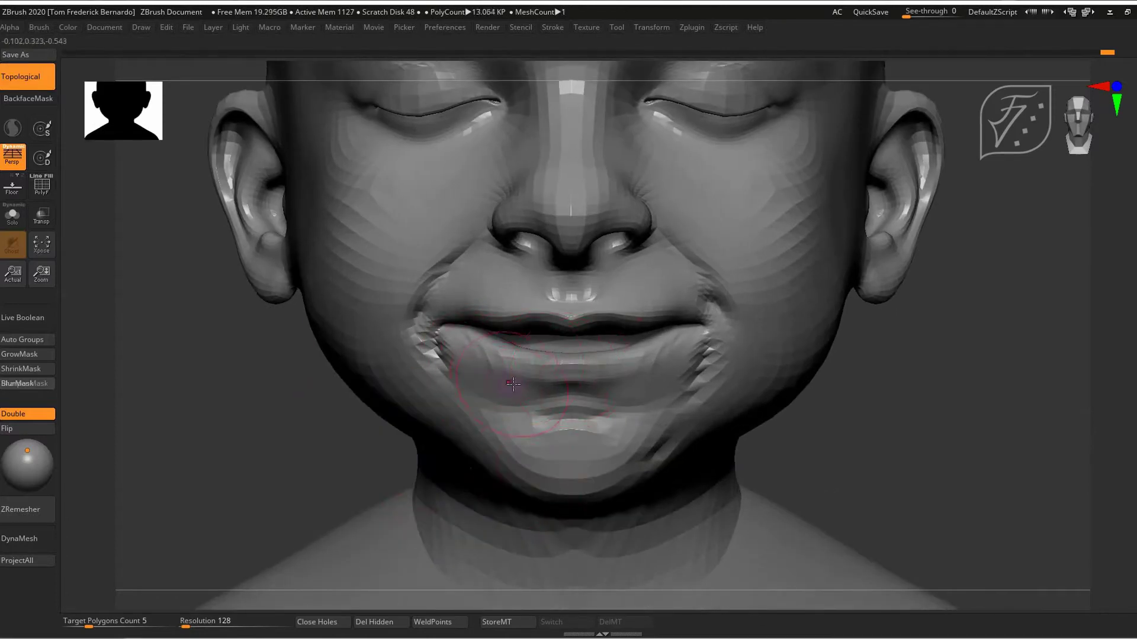
key("space")
mouse_move(510, 356)
left_mouse_down()
mouse_move(517, 363)
mouse_move(503, 358)
left_mouse_up()
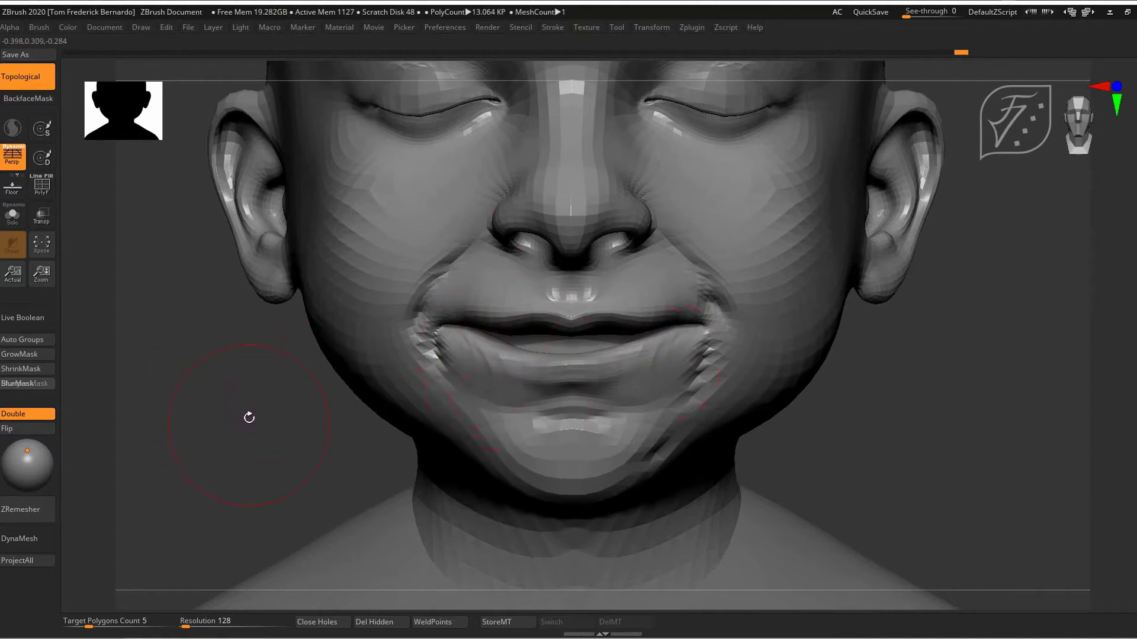
Build up the cheeks beside the nose and below the eyes with the ClayBuildup brush
key("space")
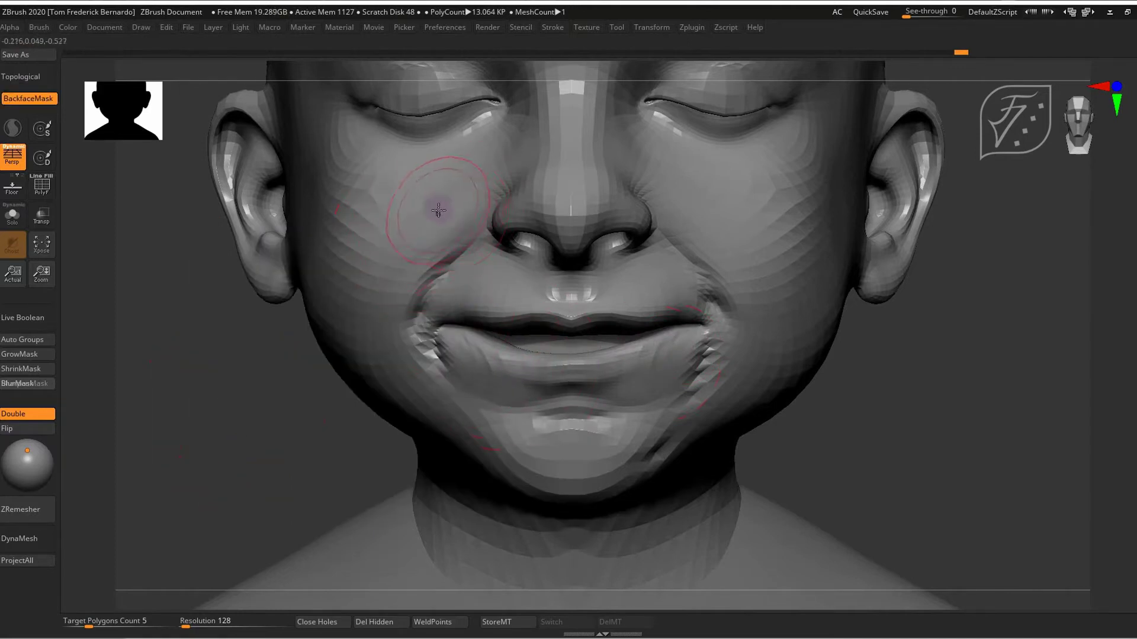
mouse_move(443, 221)
left_mouse_down()
mouse_move(437, 197)
mouse_move(425, 203)
mouse_move(459, 201)
left_mouse_up()
left_click_drag(385, 233, 348, 226)
mouse_move(343, 386)
left_mouse_down()
mouse_move(292, 302)
mouse_move(326, 382)
mouse_move(331, 455)
left_mouse_up()
left_click_drag(830, 497, 853, 510)
left_click_drag(648, 305, 647, 299)
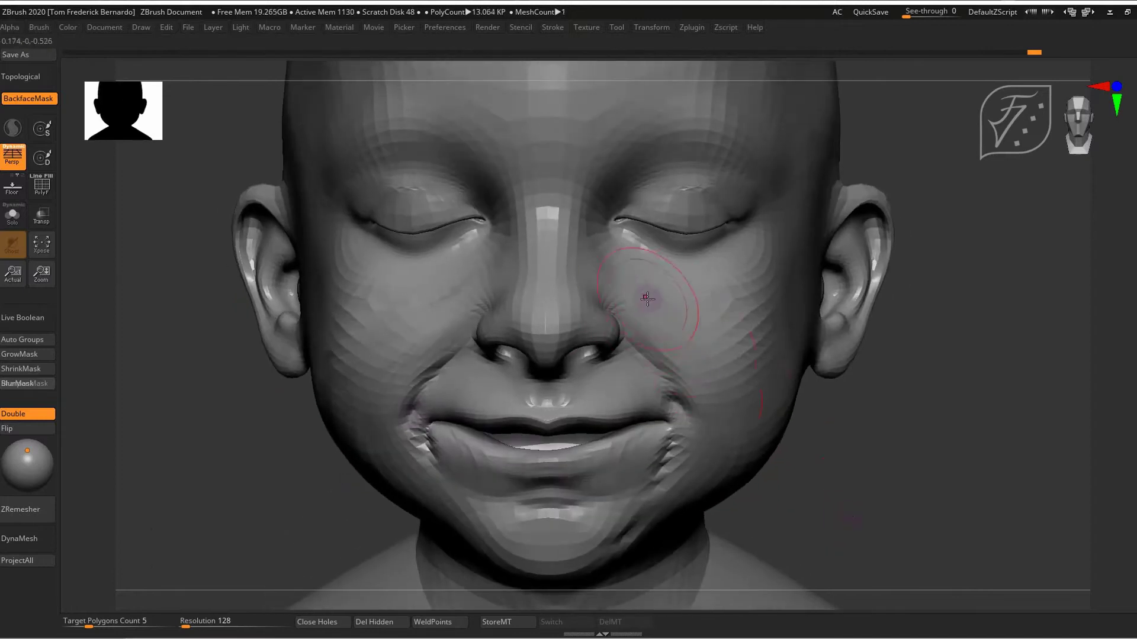
Build up the forms around the mouth corners and lower face with a resized ClayBuildup brush
mouse_move(269, 455)
left_mouse_down("alt")
mouse_move(246, 426)
mouse_move(269, 452)
mouse_move(247, 455)
left_mouse_up("alt")
key("space")
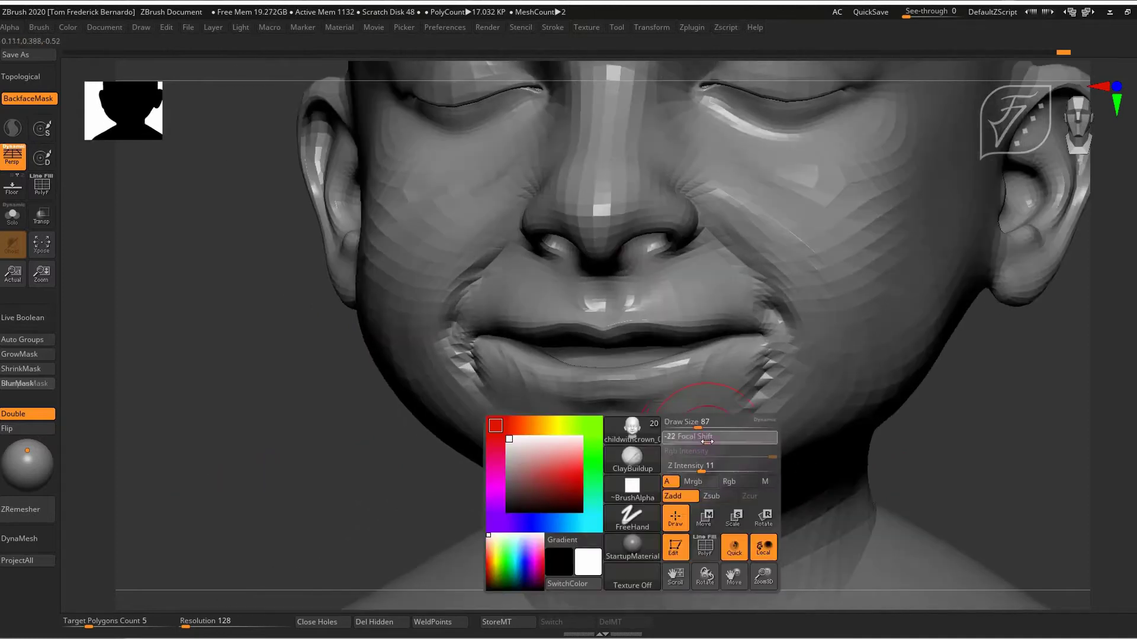
mouse_move(367, 471)
left_mouse_down("alt")
mouse_move(348, 406)
mouse_move(251, 436)
mouse_move(696, 492)
left_mouse_up("alt")
key("space")
mouse_move(464, 330)
left_mouse_down()
mouse_move(474, 330)
mouse_move(403, 325)
mouse_move(451, 338)
left_mouse_up()
mouse_move(760, 415)
left_mouse_down()
mouse_move(320, 431)
mouse_move(148, 382)
left_mouse_up()
mouse_move(148, 382)
left_mouse_down()
mouse_move(301, 370)
mouse_move(248, 459)
left_mouse_up()
key("space")
left_click_drag(407, 246, 382, 247)
mouse_move(823, 448)
left_mouse_down()
mouse_move(770, 448)
mouse_move(330, 254)
left_mouse_up()
mouse_move(452, 432)
left_mouse_down()
mouse_move(279, 375)
mouse_move(314, 350)
mouse_move(260, 414)
mouse_move(149, 428)
left_mouse_up()
Refine the forms of the smiling face using the Move Topological brush at several draw sizes
key("b")
key("m")
key("t")
key("space")
left_click(445, 280)
key("space")
left_click(444, 273)
left_click_drag(288, 441, 343, 430)
key("space")
left_click(452, 296)
left_click_drag(457, 316, 466, 317)
key("space")
left_click(467, 313)
left_click_drag(271, 402, 249, 441, "alt")
left_click_drag(403, 394, 409, 391)
key("space")
key("space")
left_click(447, 314)
left_click_drag(443, 315, 447, 313)
key("space")
Sculpt the inner edge of the ear's upper rim from the side with a resized brush
left_click_drag(254, 426, 219, 436)
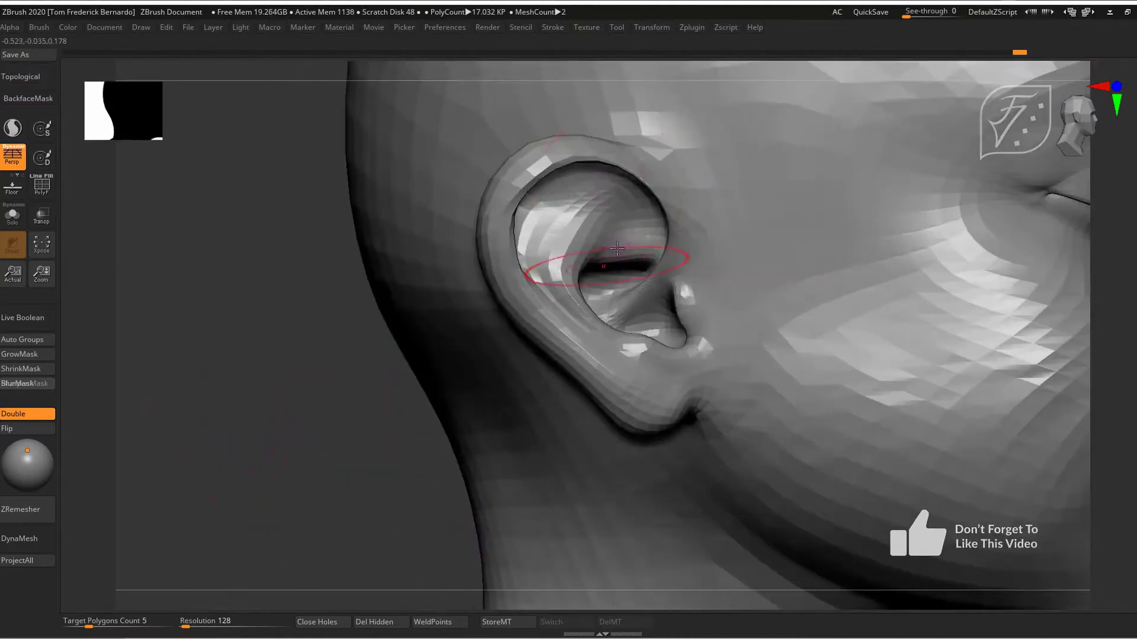
key("space")
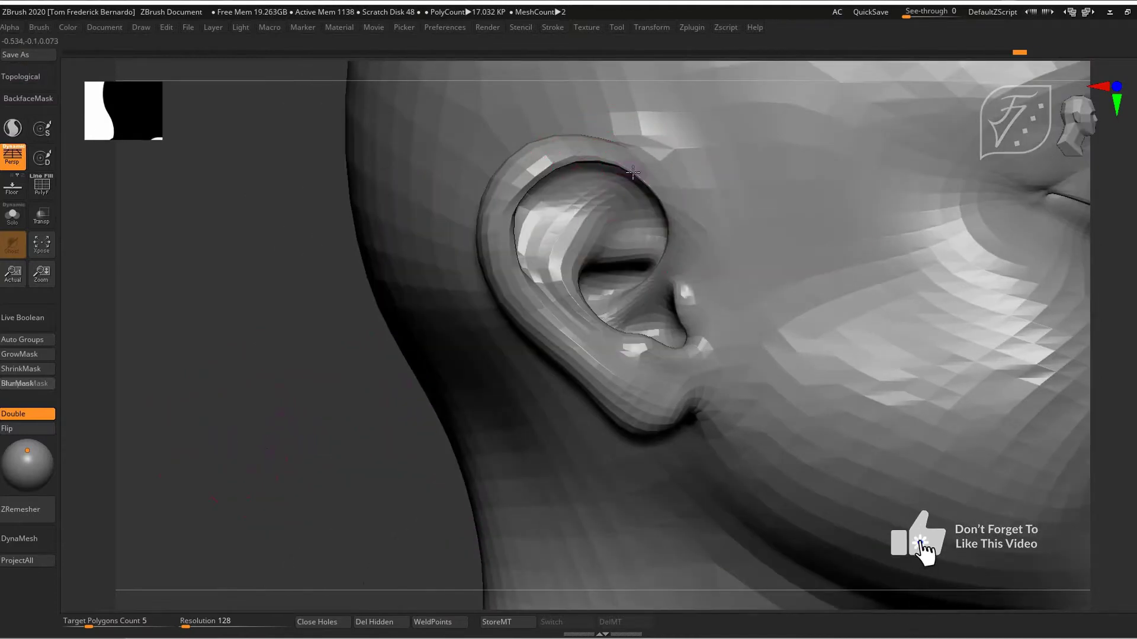
mouse_move(627, 174)
left_mouse_down()
mouse_move(657, 215)
mouse_move(639, 182)
mouse_move(584, 154)
left_mouse_up()
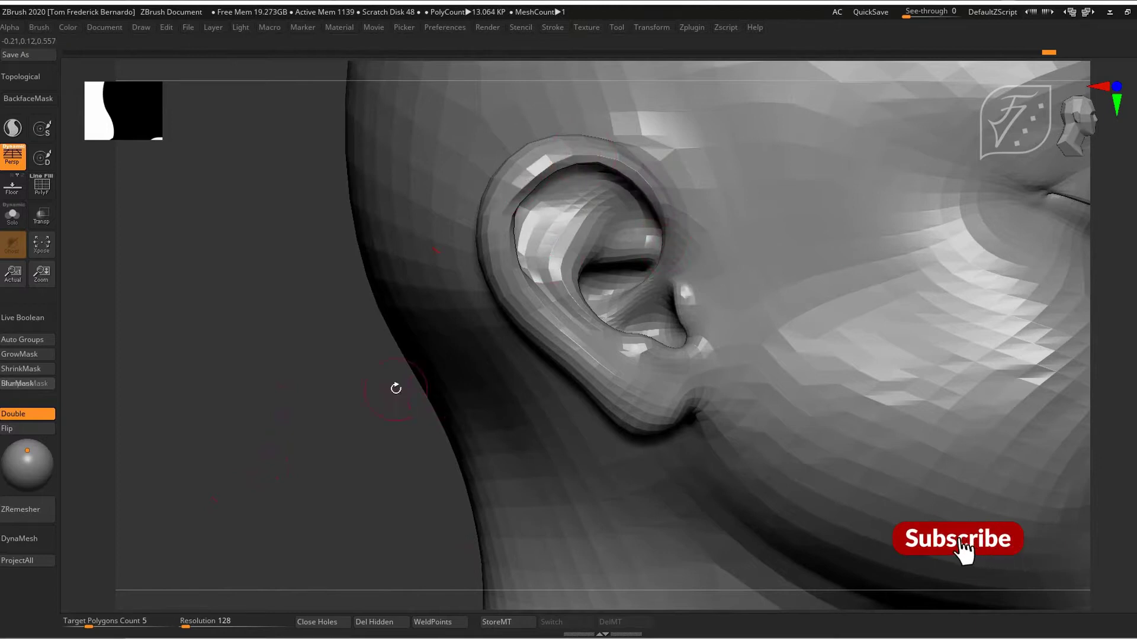
left_click_drag(396, 385, 278, 508)
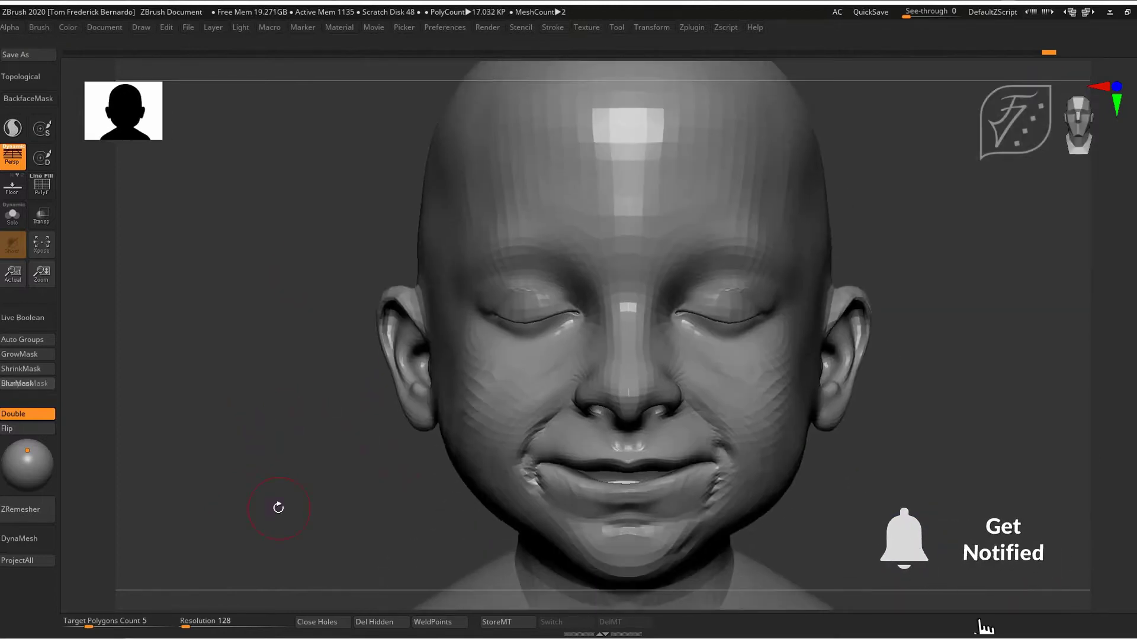
Adjust the inner corners of the closed eyes using a resized Move Topological brush with topological masking turned off
key("b")
key("m")
key("t")
mouse_move(660, 349)
right_mouse_down("alt")
mouse_move(538, 337)
mouse_move(537, 429)
right_mouse_up("alt")
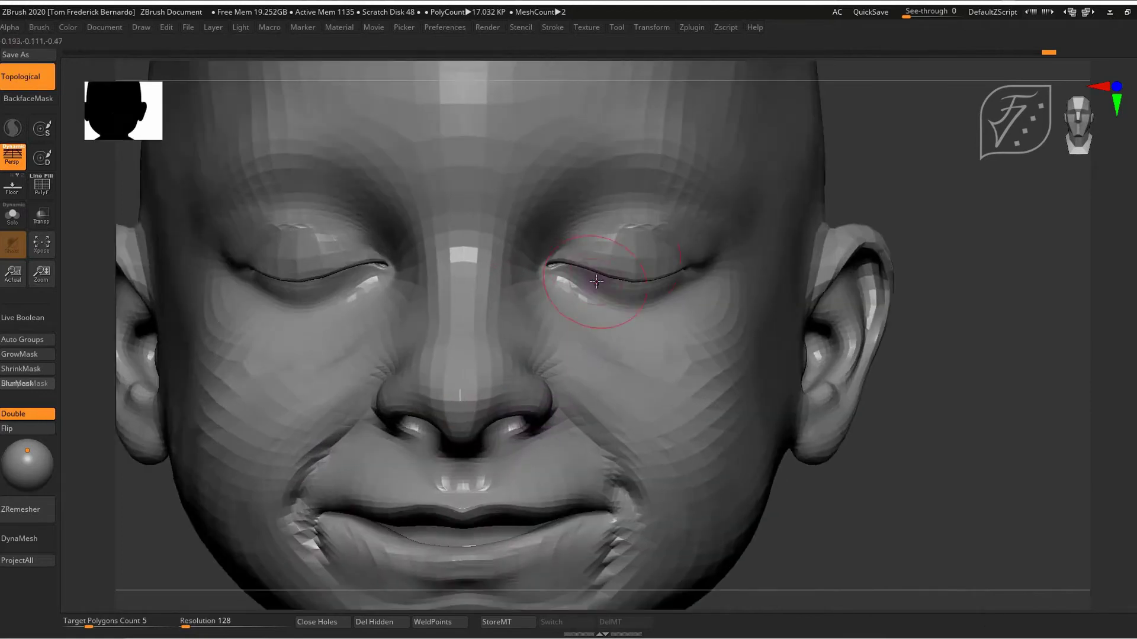
left_click(37, 82)
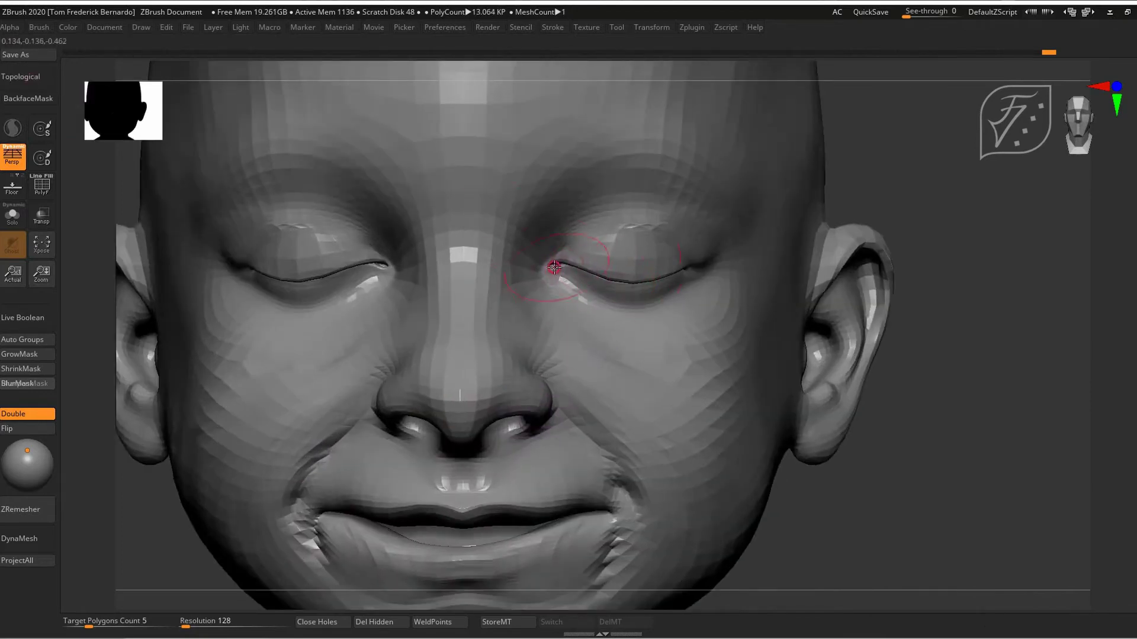
right_click_drag(350, 362, 521, 385, "alt")
key("space")
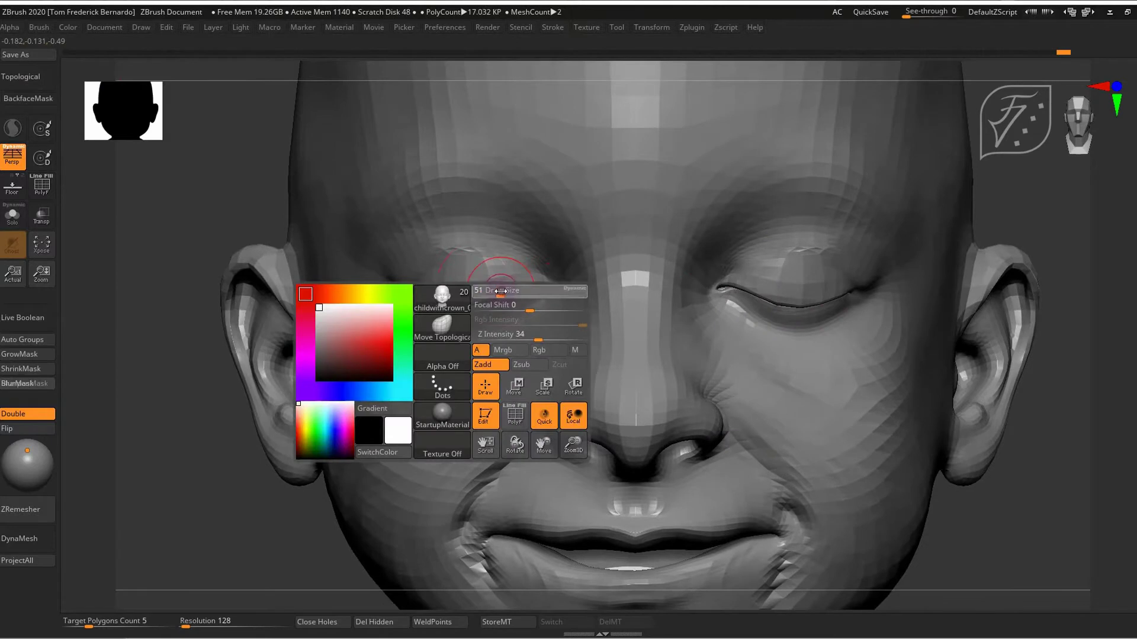
key("space")
left_click_drag(515, 294, 530, 292)
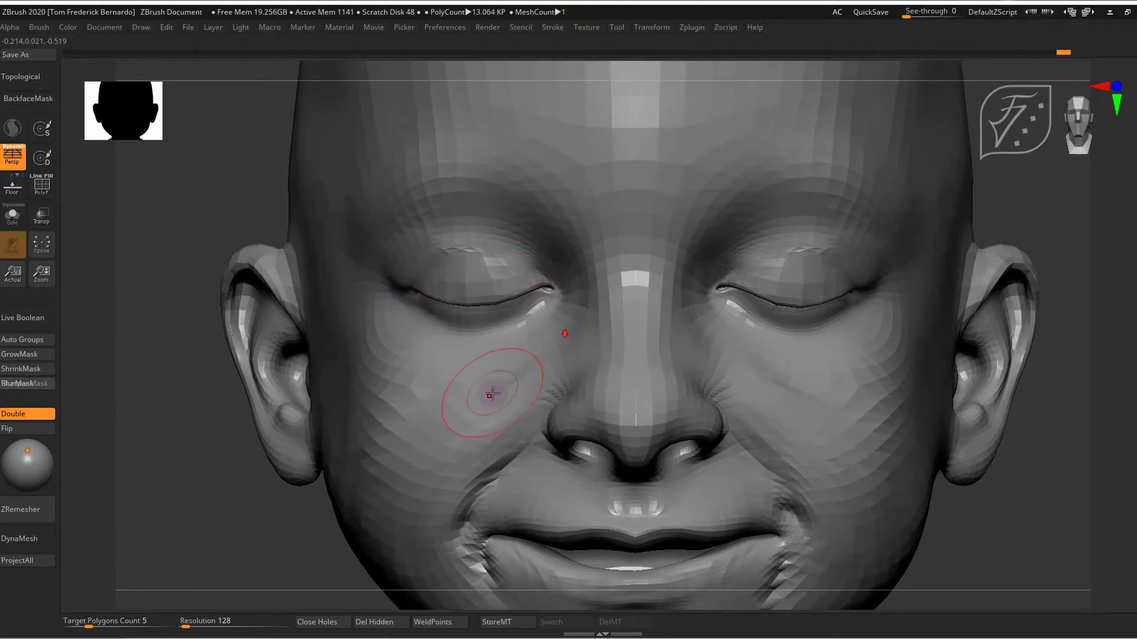
Check the smiling bust from three-quarter and front views
right_click_drag(527, 396, 498, 347, "alt")
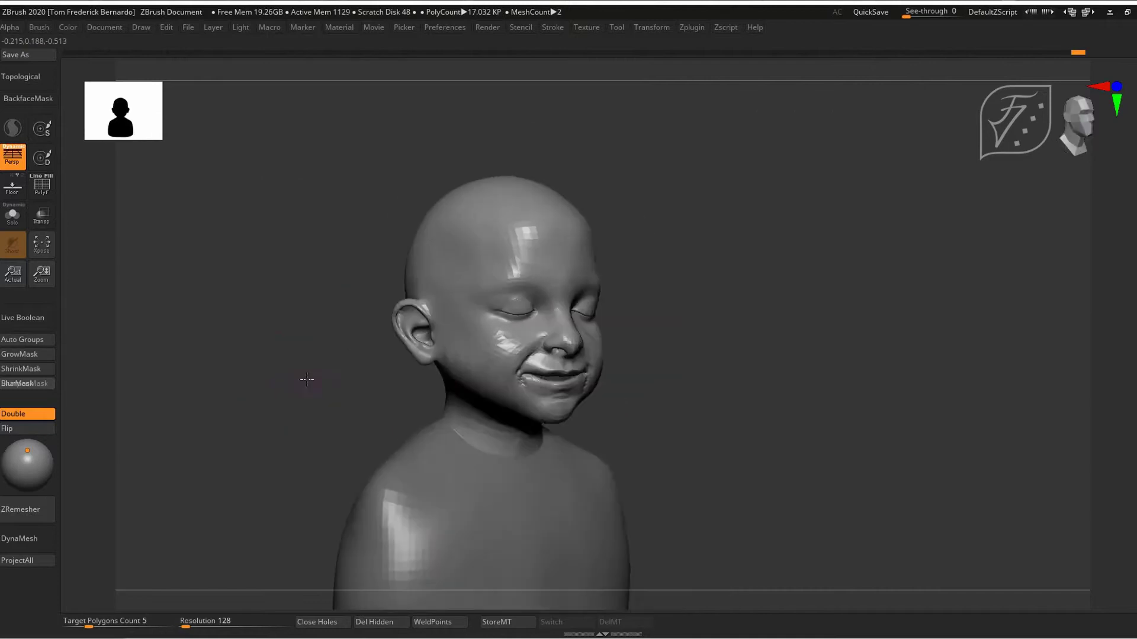
mouse_move(304, 380)
right_mouse_down()
mouse_move(290, 378)
mouse_move(526, 334)
mouse_move(516, 407)
right_mouse_up()
right_click_drag(499, 294, 513, 312, "shift")
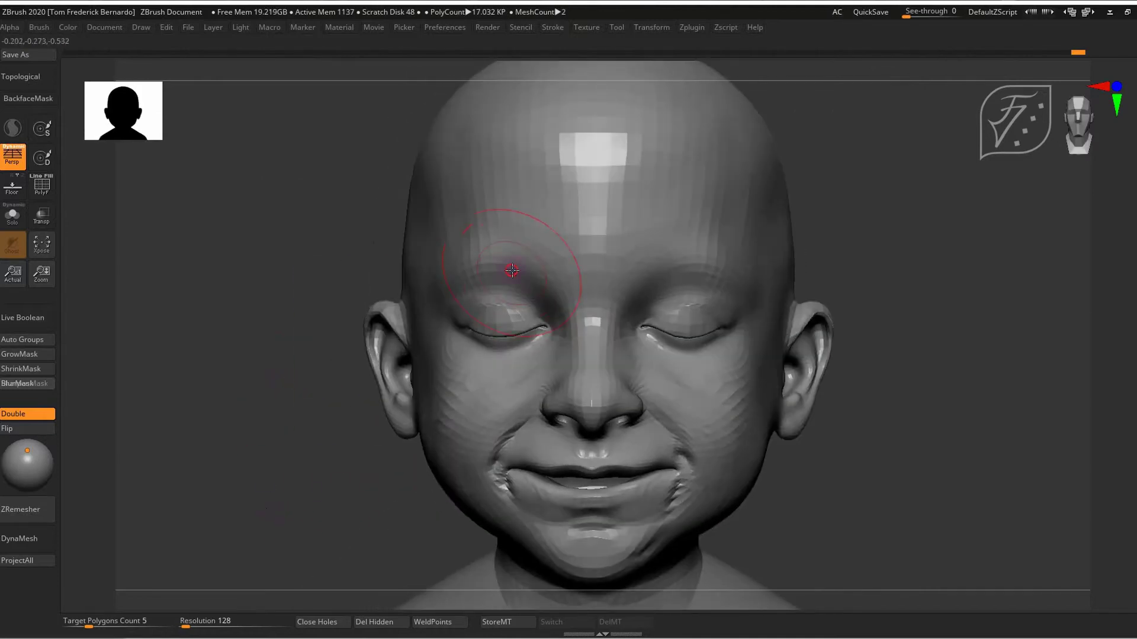
Push the forehead's profile back slightly from the side view with a resized brush
right_click_drag(329, 437, 359, 431)
right_click(449, 362)
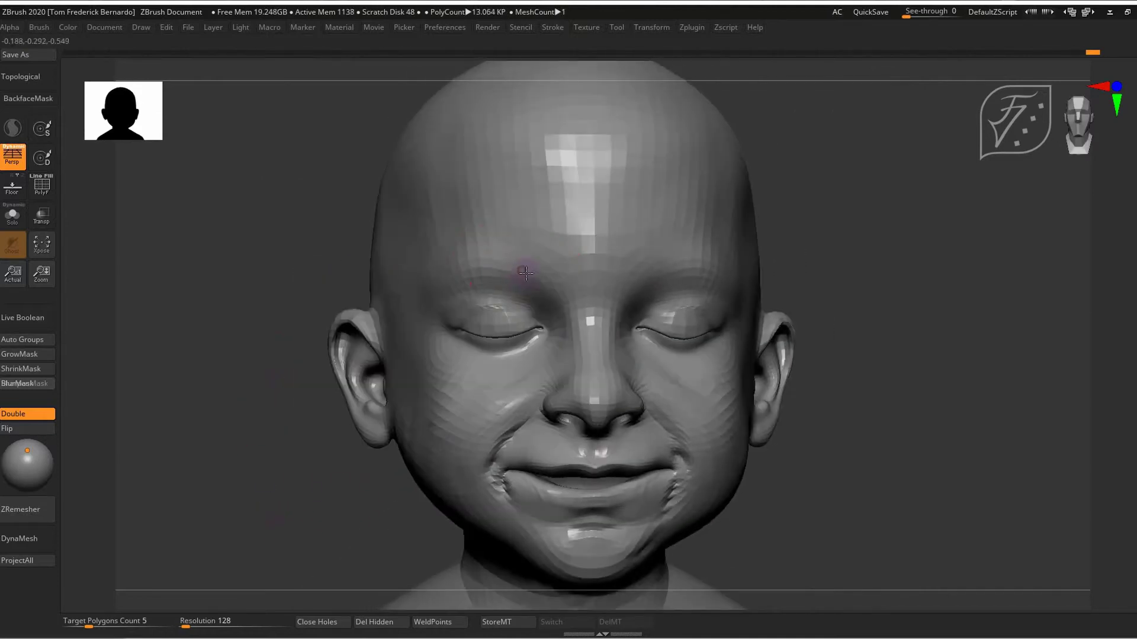
right_click_drag(352, 380, 549, 287)
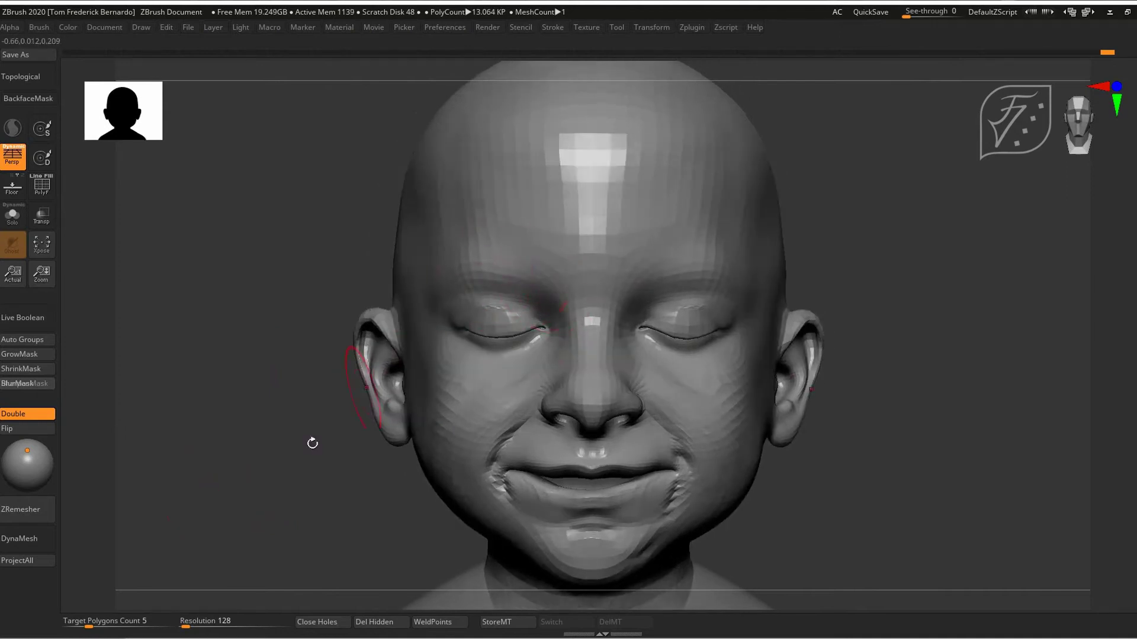
right_click_drag(313, 443, 313, 435)
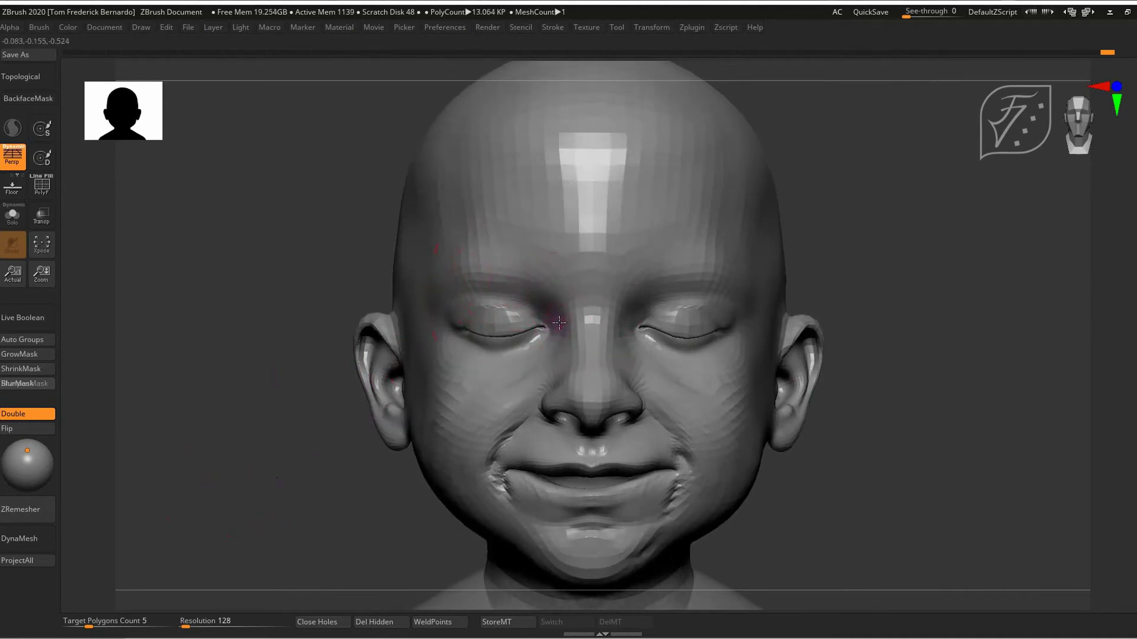
right_click_drag(258, 447, 253, 349, "ctrl")
right_click_drag(686, 331, 716, 489, "ctrl")
key("space")
left_click_drag(548, 307, 563, 307)
mouse_move(841, 364)
right_mouse_down()
mouse_move(782, 383)
mouse_move(553, 307)
right_mouse_up()
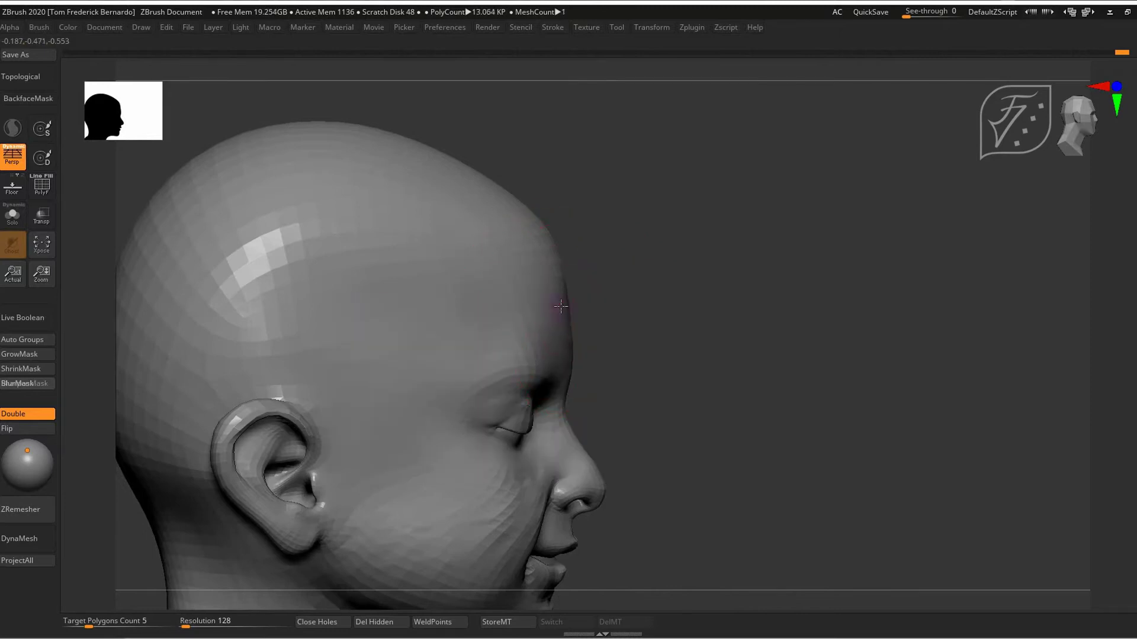
left_click_drag(568, 302, 562, 302)
right_click_drag(746, 379, 703, 383)
left_click_drag(590, 287, 576, 285)
Examine the smiling head and its proportions from several angles and from a framed front view
right_click_drag(699, 299, 447, 308)
key("space")
left_click_drag(617, 251, 627, 251)
key("f")
right_click_drag(404, 446, 381, 318)
right_click_drag(326, 354, 649, 384)
key("space")
right_click_drag(571, 177, 338, 466, "ctrl")
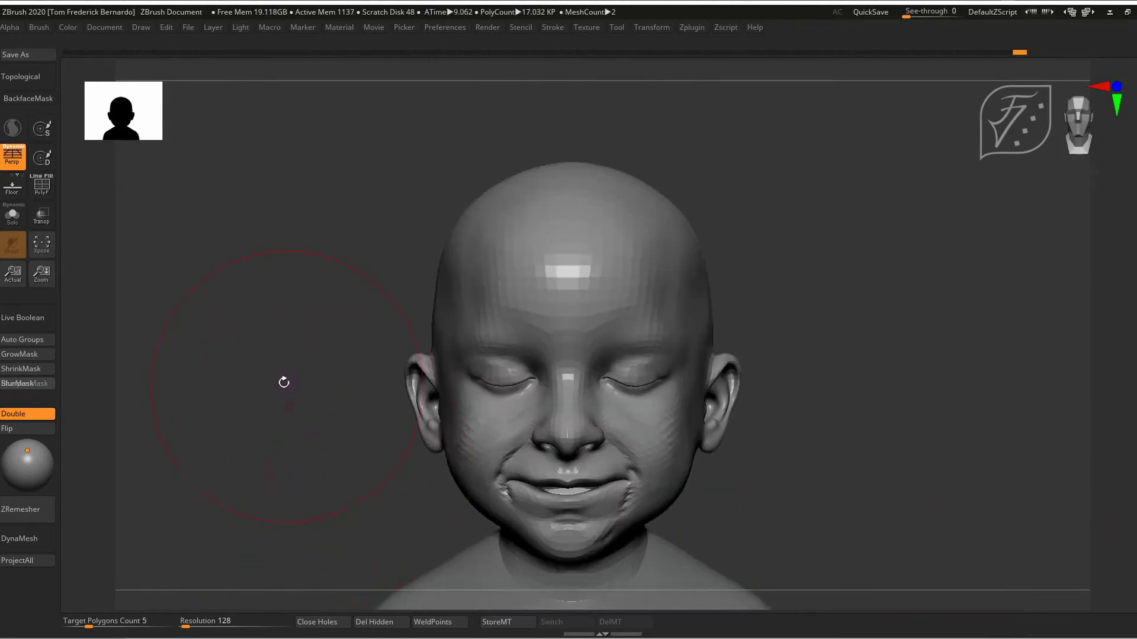
mouse_move(363, 310)
right_mouse_down("ctrl")
mouse_move(365, 403)
mouse_move(363, 277)
right_mouse_up("ctrl")
right_click_drag(256, 481, 642, 371)
right_click_drag(649, 424, 385, 390, "shift")
Pull the middle of the lower lip slightly downward
right_click_drag(385, 391, 394, 479, "ctrl")
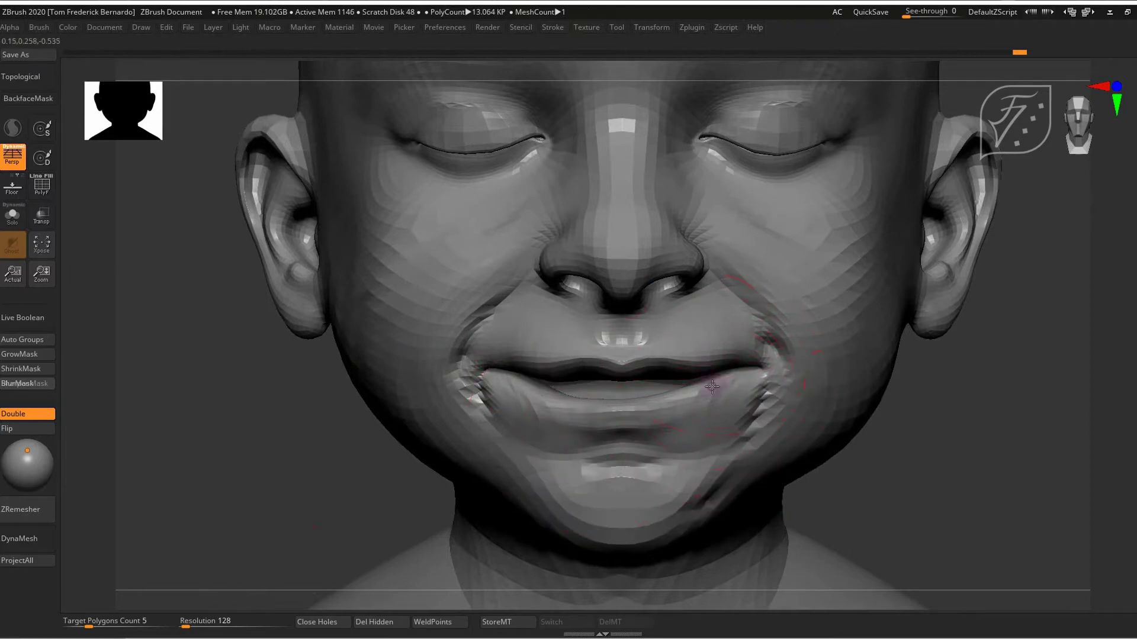
left_click_drag(592, 409, 591, 414)
key("space")
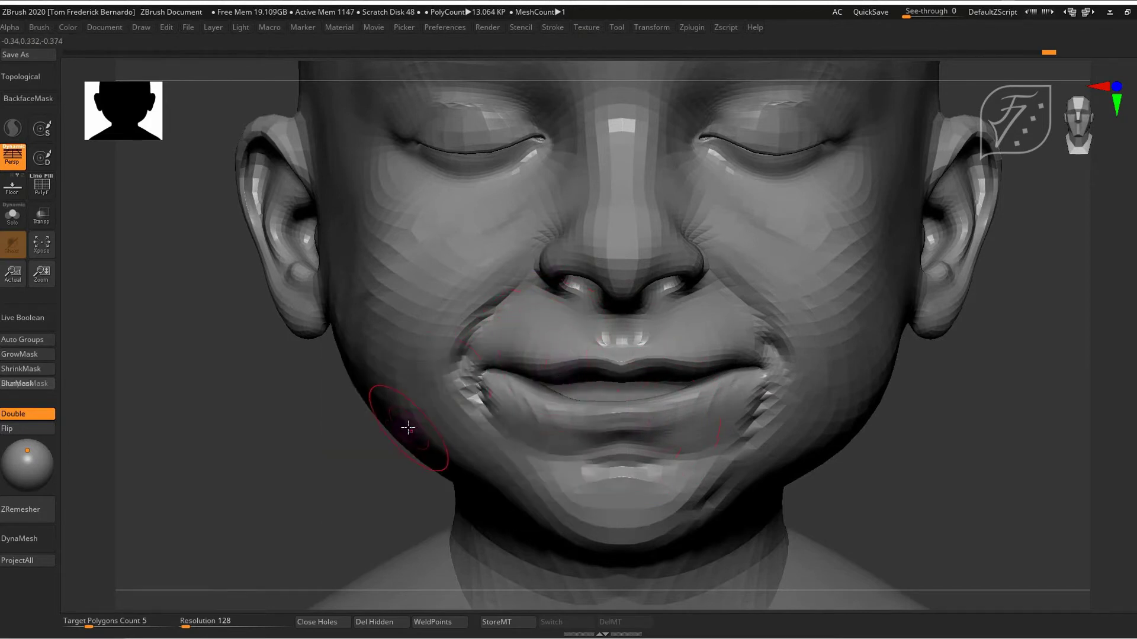
Sculpt the cheek along the smile fold and beside the mouth corner using a resized brush with backface masking
key("1")
key("space")
left_click_drag(261, 442, 304, 444)
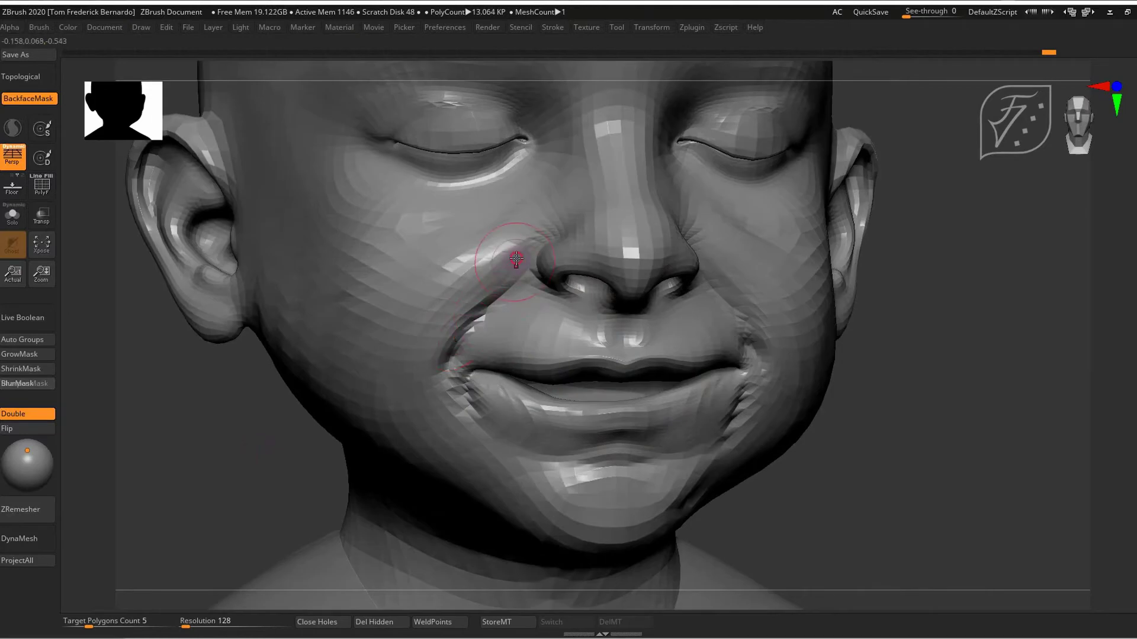
left_click_drag(516, 258, 467, 315)
key("space")
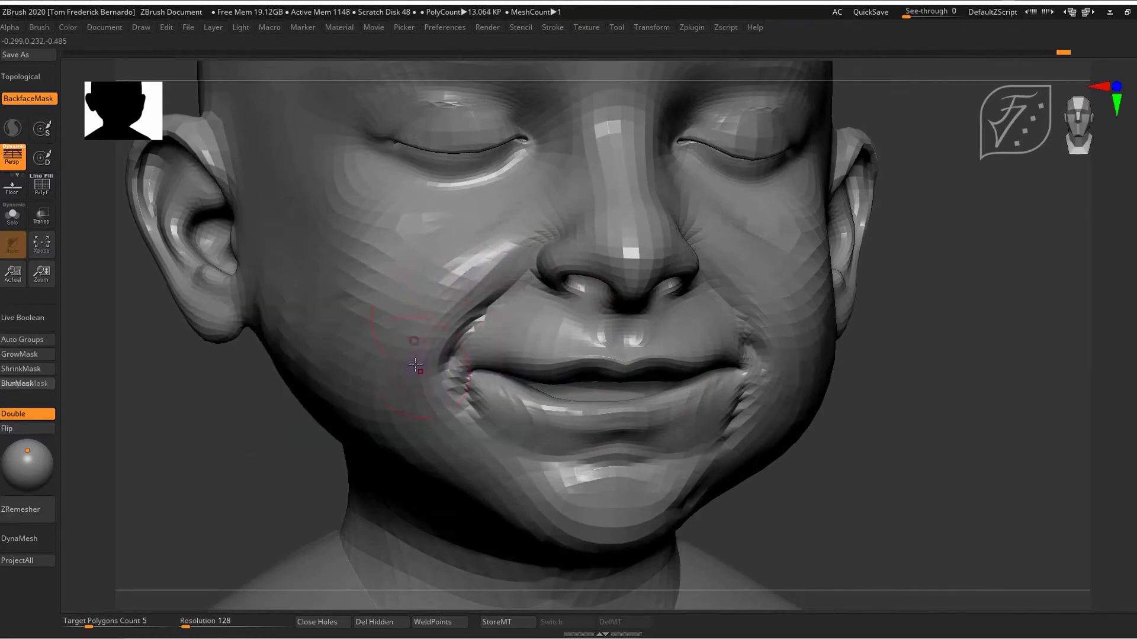
left_click_drag(419, 370, 383, 401)
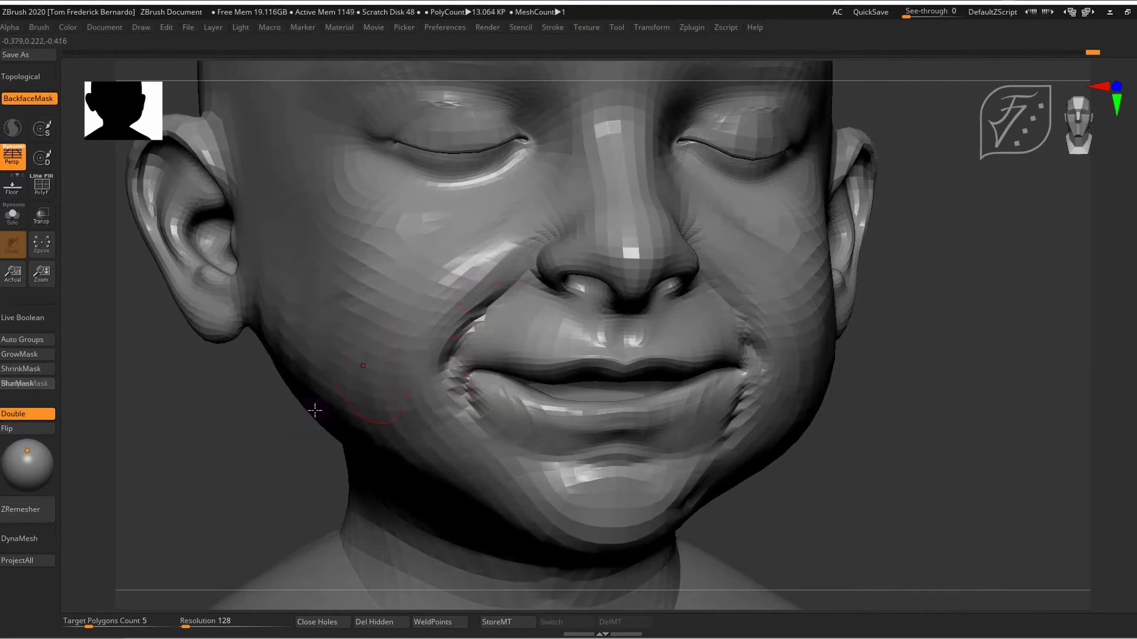
Carve a crease extending outward from the outer corner of the closed eye and review it from the front
right_click_drag(381, 387, 494, 538, "alt")
right_click(427, 347)
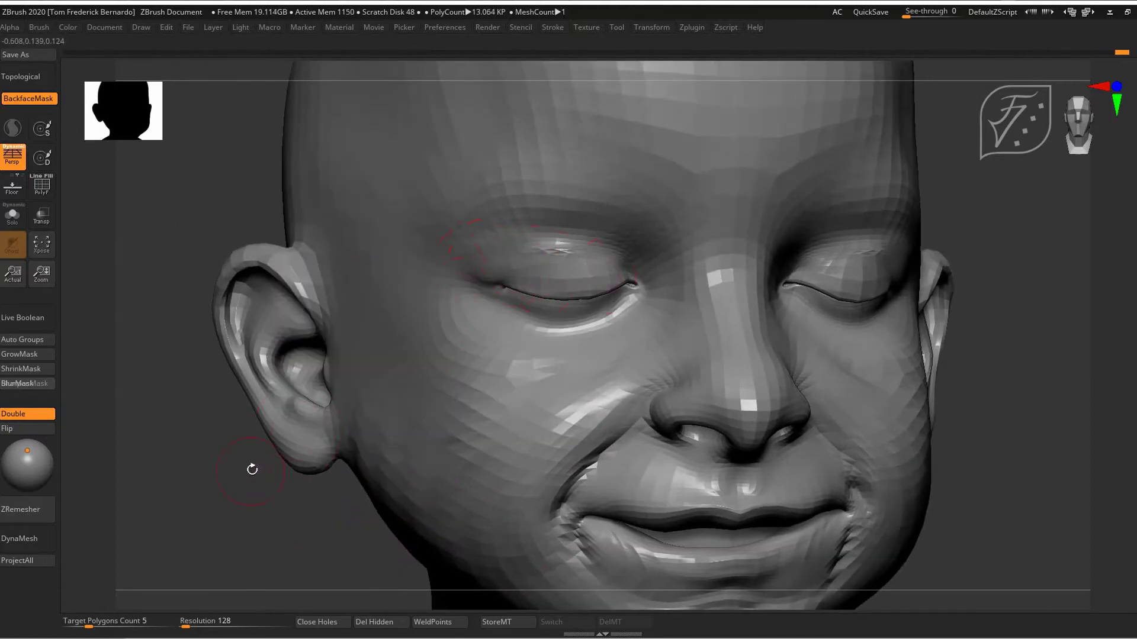
right_click_drag(220, 512, 259, 537)
key("1")
right_click(490, 287)
right_click_drag(527, 242, 490, 317)
left_click_drag(490, 317, 459, 311)
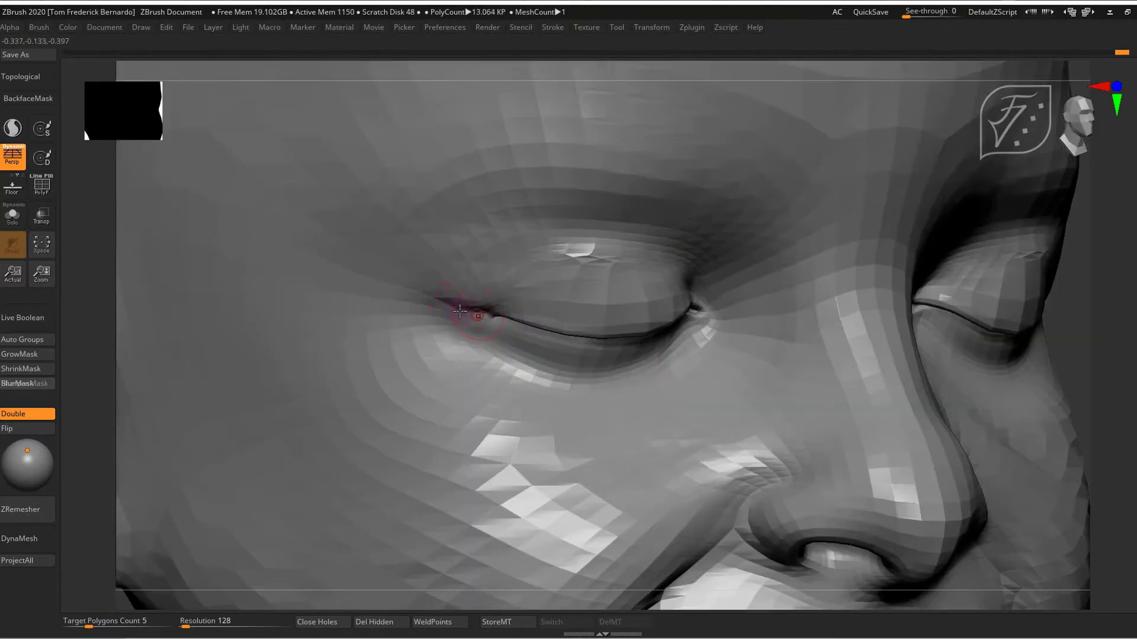
right_click_drag(561, 369, 523, 267, "ctrl")
right_click_drag(255, 489, 224, 393)
right_click_drag(224, 394, 311, 414)
right_click_drag(311, 414, 323, 595, "ctrl")
key("ctrl+z")
Sculpt volume beneath the lower eyelid and toward its outer corner using a brush with backface masking
key("2")
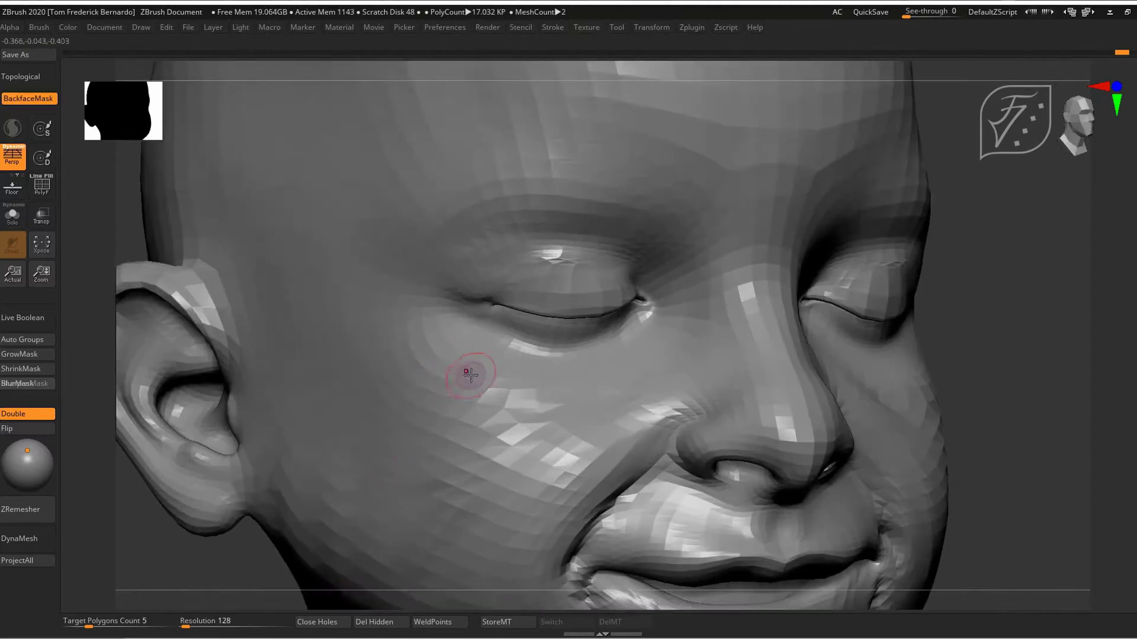
right_click_drag(632, 281, 632, 326, "ctrl")
key("ctrl+z")
left_click_drag(645, 326, 528, 333)
key("ctrl+shift+z")
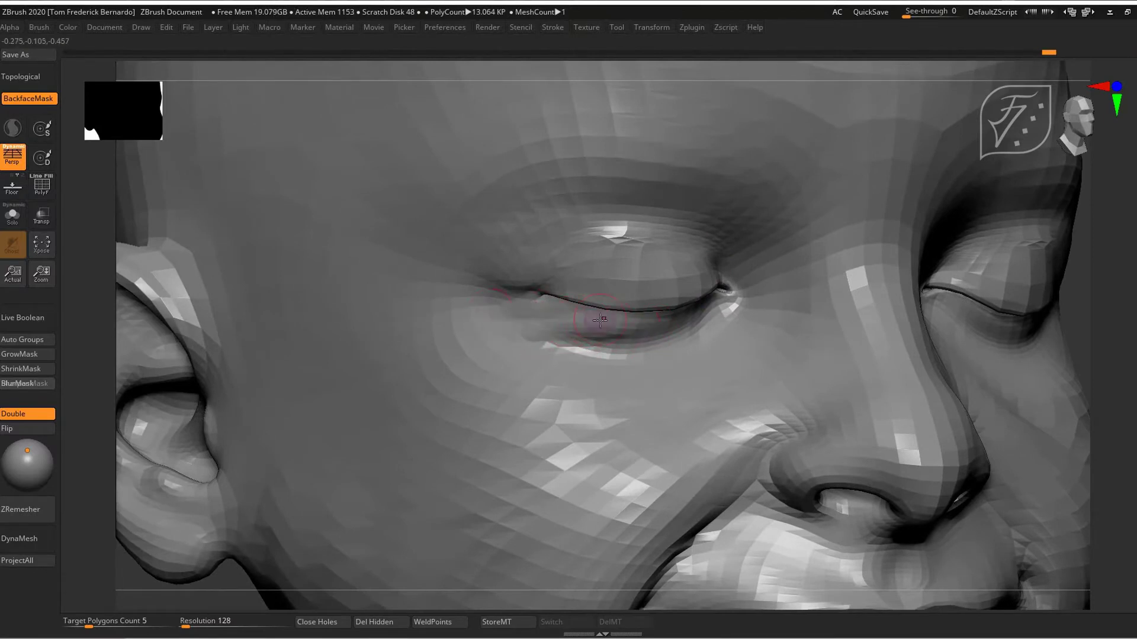
left_click_drag(514, 317, 505, 367)
mouse_move(505, 367)
right_mouse_down("ctrl")
mouse_move(482, 355)
mouse_move(279, 470)
mouse_move(368, 598)
mouse_move(274, 573)
right_mouse_up("ctrl")
key("ctrl+z")
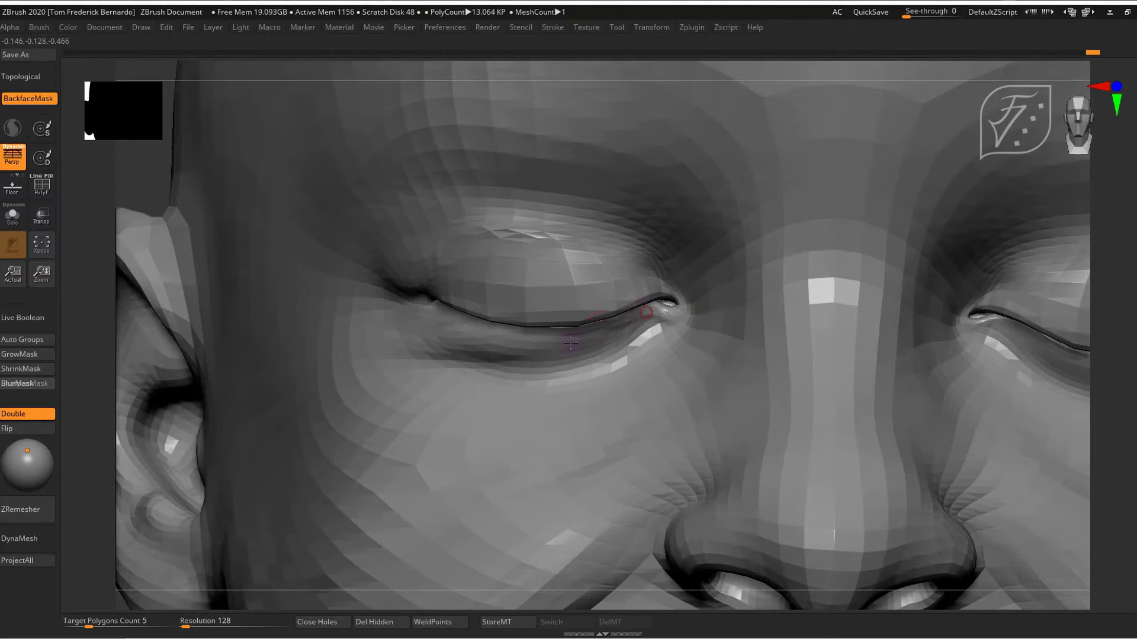
Sculpt the area at the closed eye's outer corner outward toward the temple with a resized brush
right_click_drag(397, 382, 452, 390)
key("space")
mouse_move(418, 332)
left_mouse_down()
mouse_move(419, 312)
mouse_move(290, 339)
left_mouse_up()
key("space")
left_click_drag(417, 311, 339, 310)
key("ctrl+shift+z")
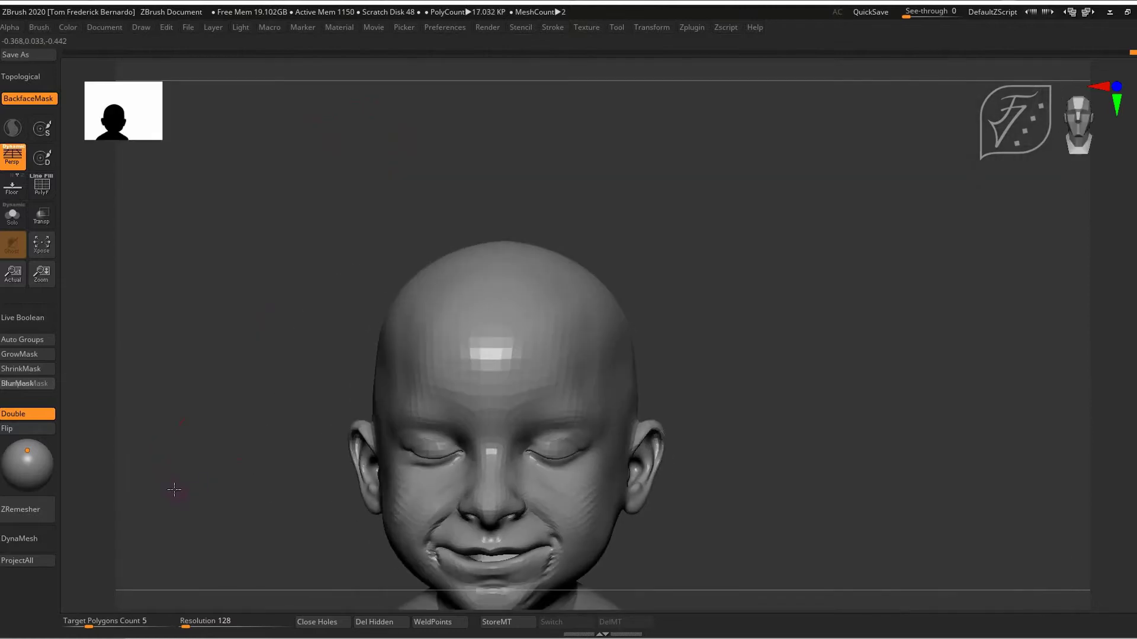
key("ctrl+shift+z")
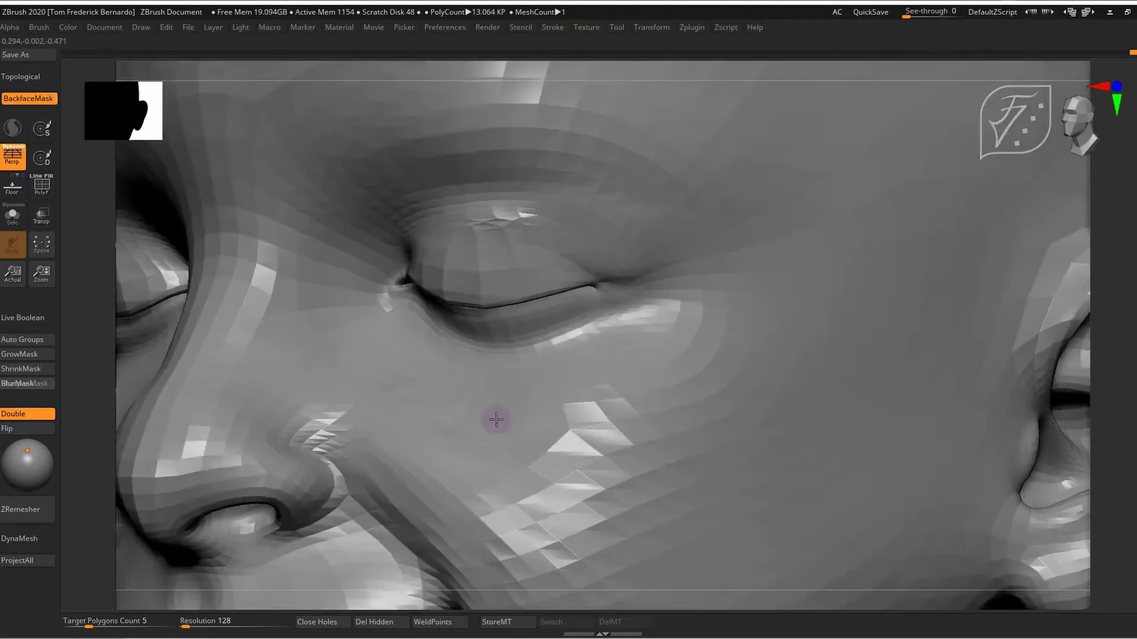
key("ctrl+z")
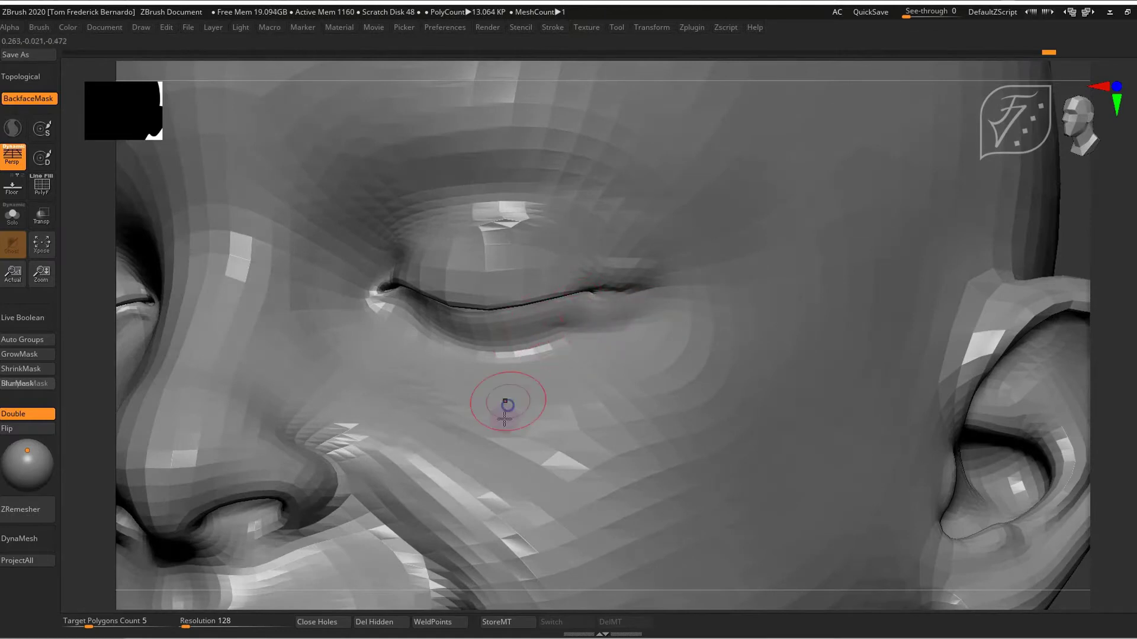
Shape the upper eyelid's outer end and the inner corner of the closed eye
right_click_drag(505, 405, 543, 374)
mouse_move(643, 344)
left_mouse_down()
mouse_move(616, 310)
mouse_move(629, 295)
left_mouse_up()
mouse_move(598, 252)
left_mouse_down()
mouse_move(647, 246)
mouse_move(624, 253)
mouse_move(545, 215)
left_mouse_up()
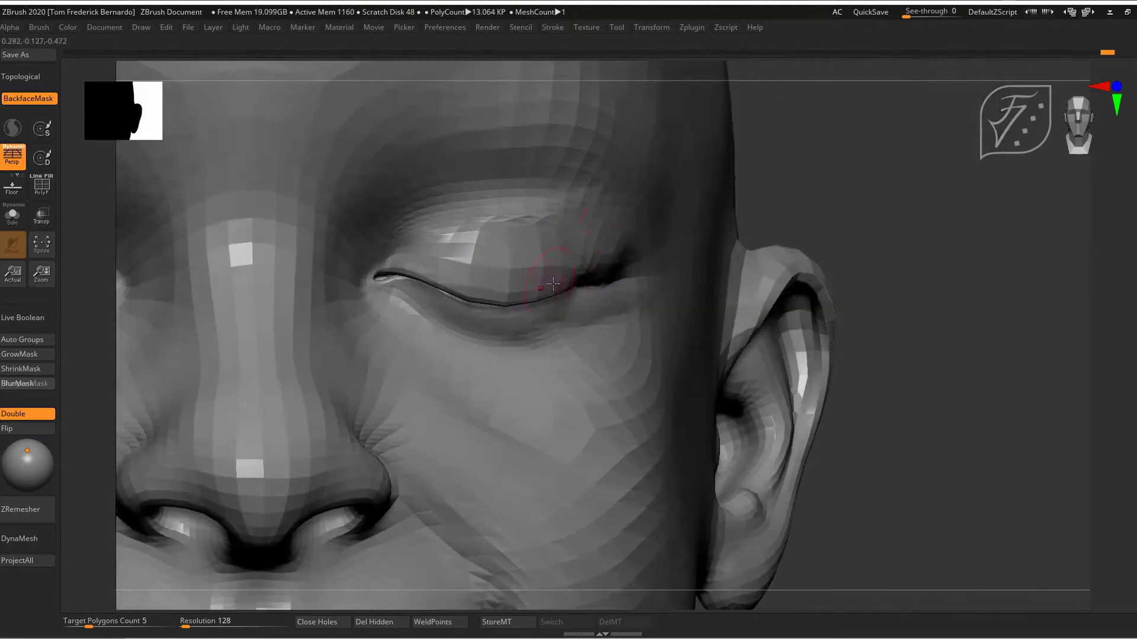
left_click_drag(380, 296, 384, 294)
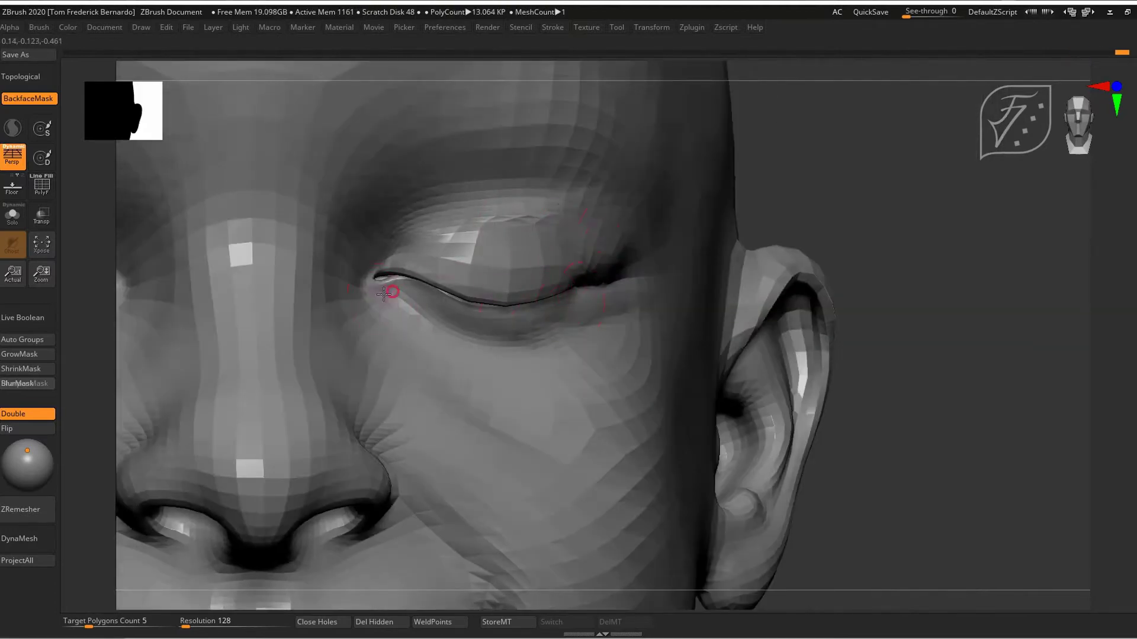
Subdivide the head mesh once and refine the outer end of the lower eyelid with a resized brush
key("space")
key("ctrl+d")
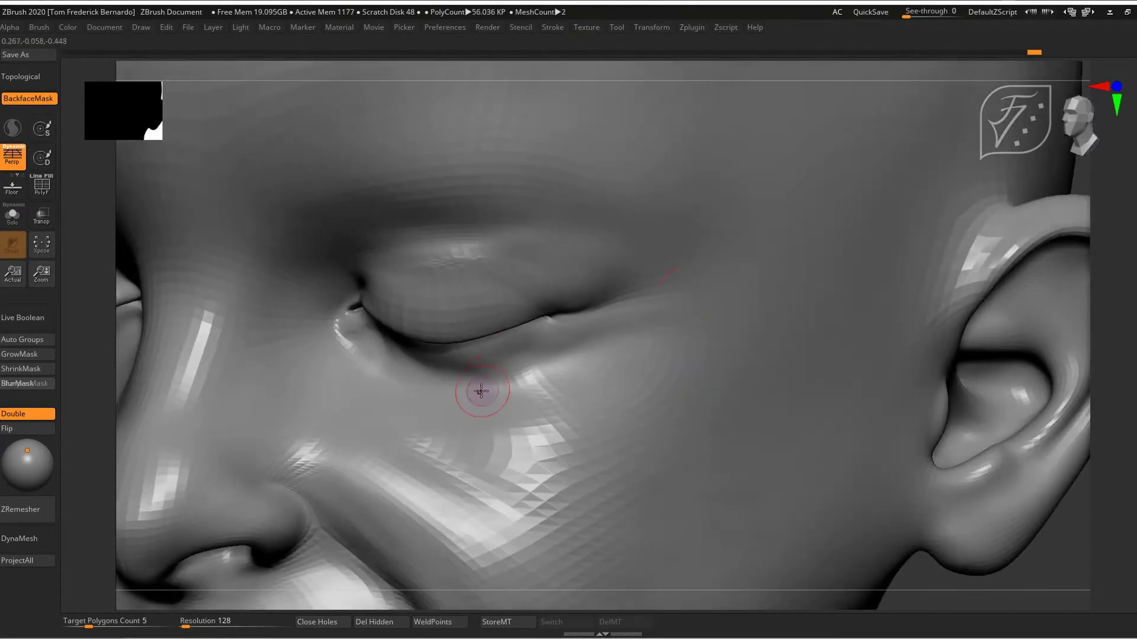
key("space")
left_click_drag(521, 358, 535, 359)
mouse_move(525, 382)
right_mouse_down("ctrl")
mouse_move(282, 431)
mouse_move(181, 482)
mouse_move(308, 378)
mouse_move(504, 337)
right_mouse_up("ctrl")
key("space")
mouse_move(534, 351)
left_mouse_down()
mouse_move(514, 351)
mouse_move(548, 325)
left_mouse_up()
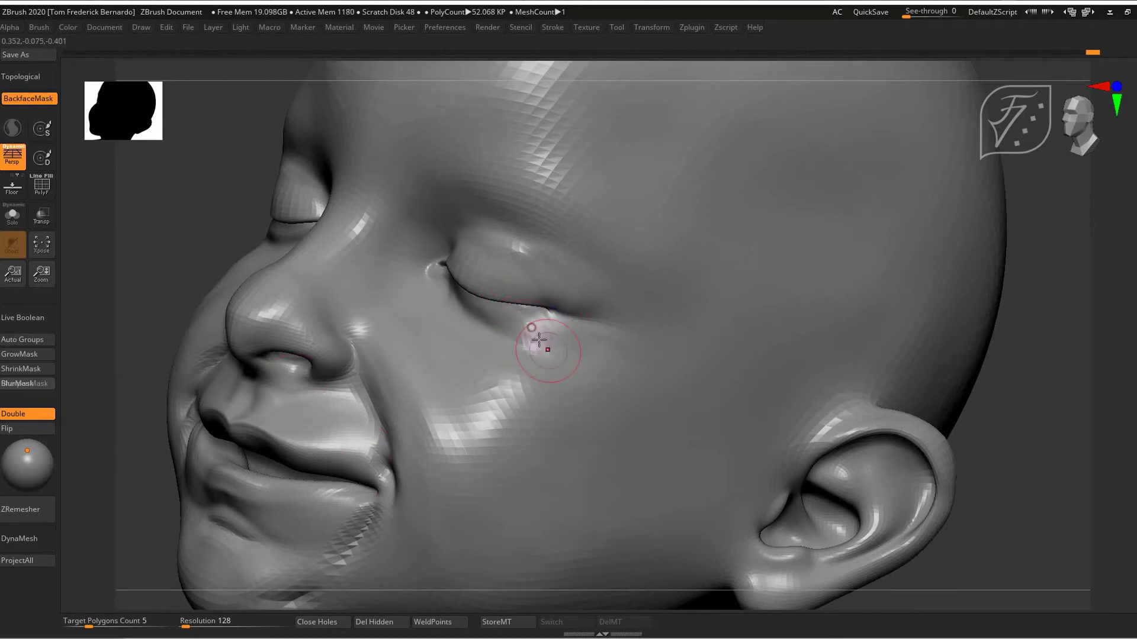
Sculpt the soft bulge and fold beneath the lower eyelid from three-quarter and front views
right_click_drag(539, 340, 490, 183, "ctrl")
right_click_drag(201, 355, 265, 465)
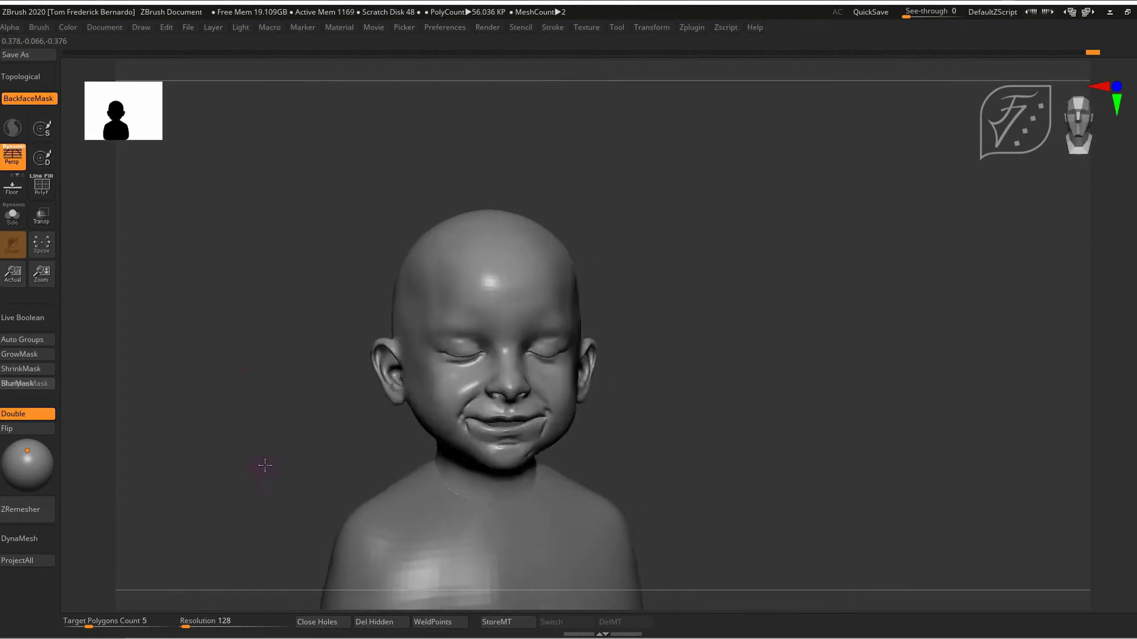
key("ctrl+shift+z")
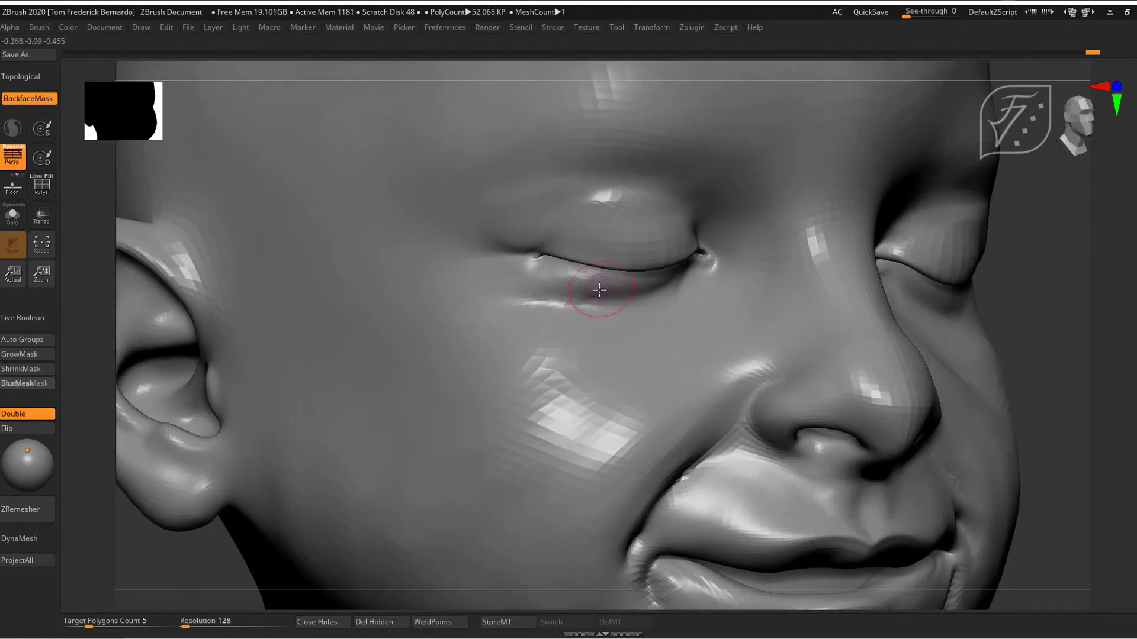
mouse_move(604, 297)
left_mouse_down()
mouse_move(541, 290)
mouse_move(562, 289)
left_mouse_up()
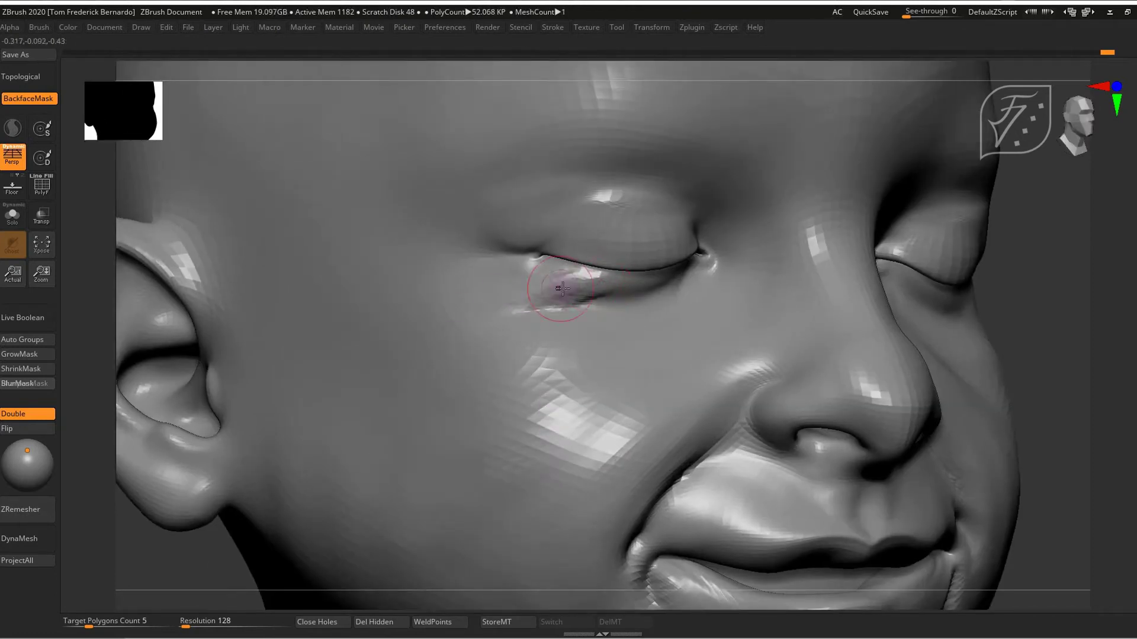
key("ctrl+z")
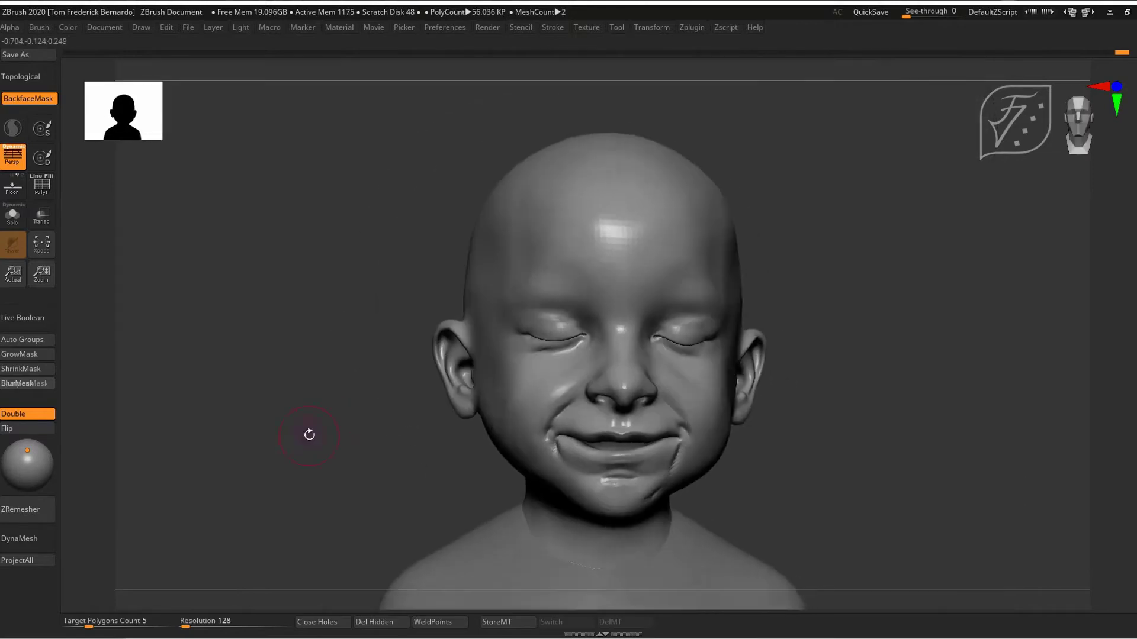
left_click_drag(330, 540, 332, 571, "alt")
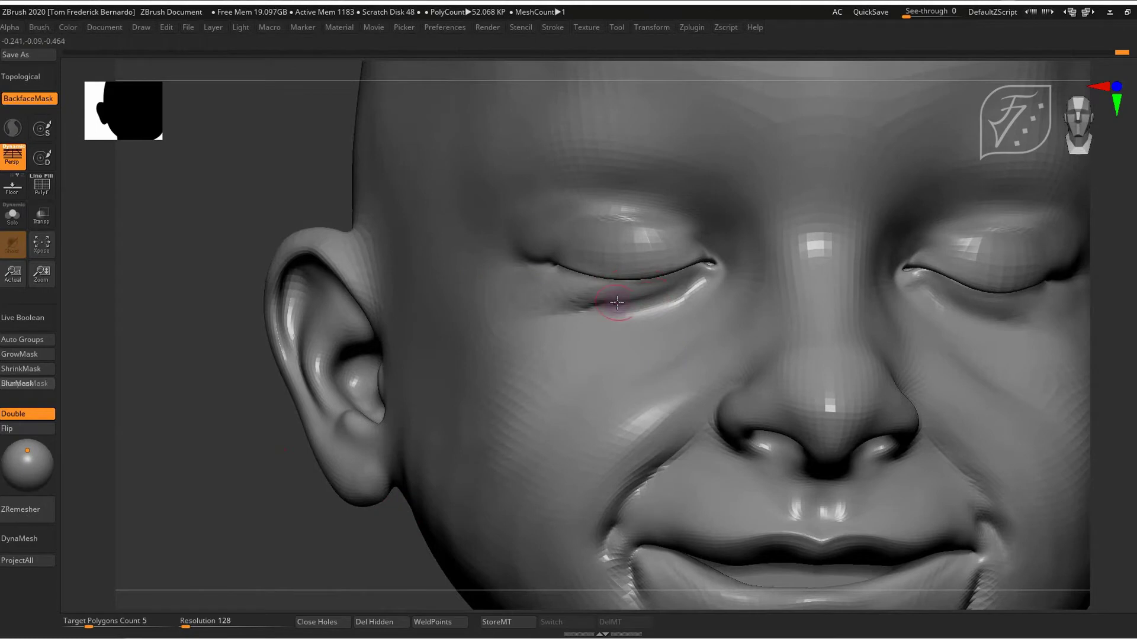
right_click_drag(667, 299, 690, 322, "alt")
left_click_drag(690, 322, 652, 320)
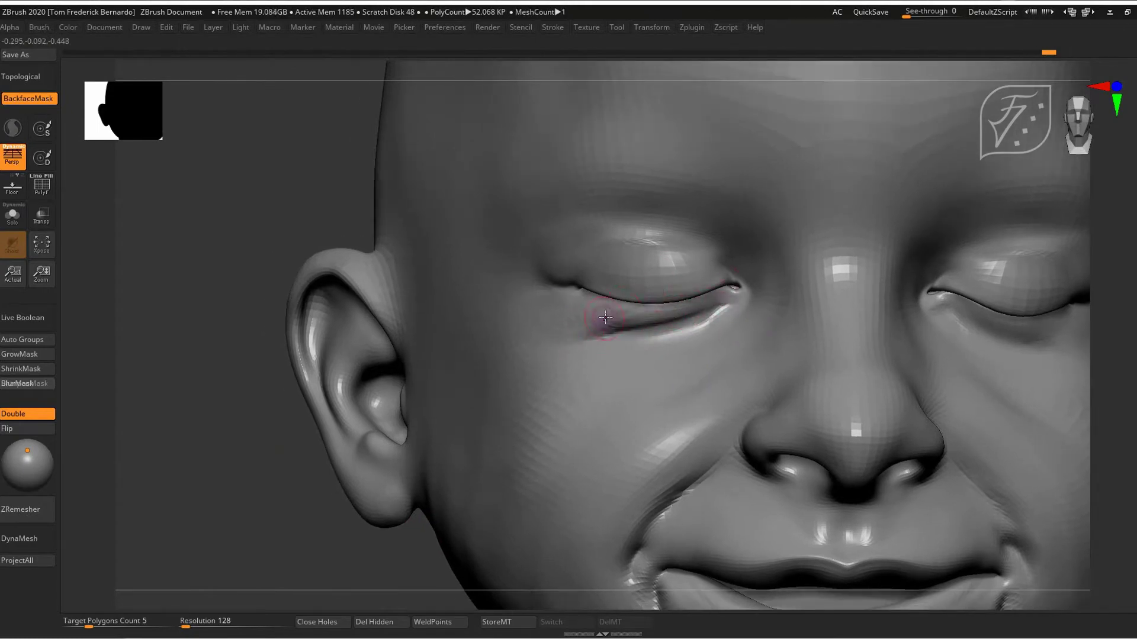
right_click_drag(527, 410, 536, 637, "ctrl")
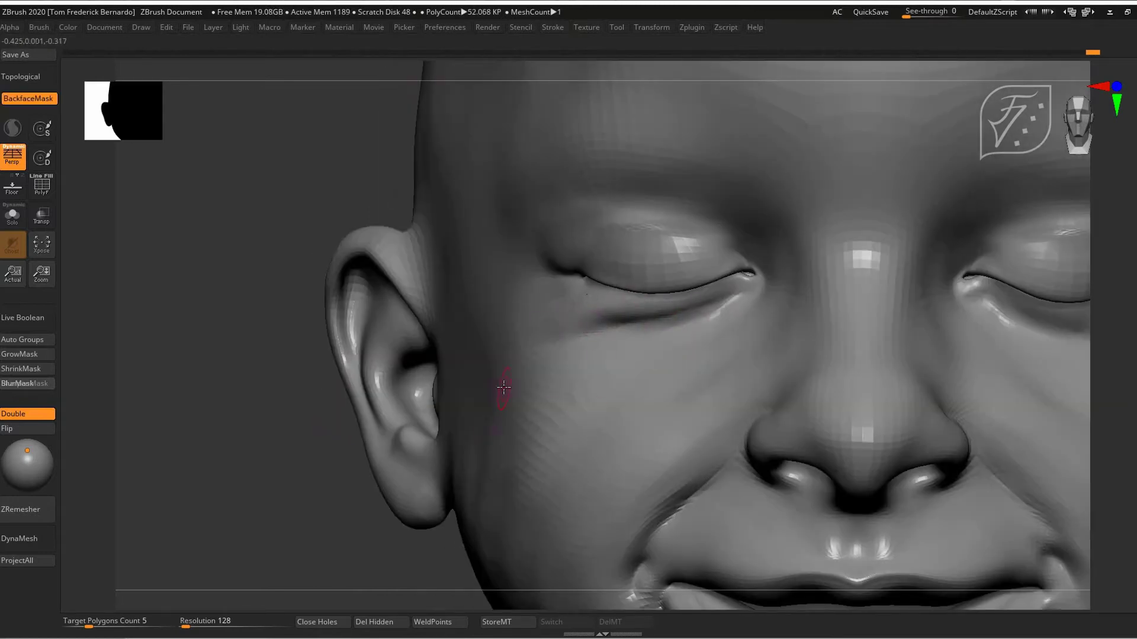
left_click_drag(614, 318, 614, 305)
Adjust the fold beneath the closed eye with a resized Move brush
key("b")
key("m")
key("v")
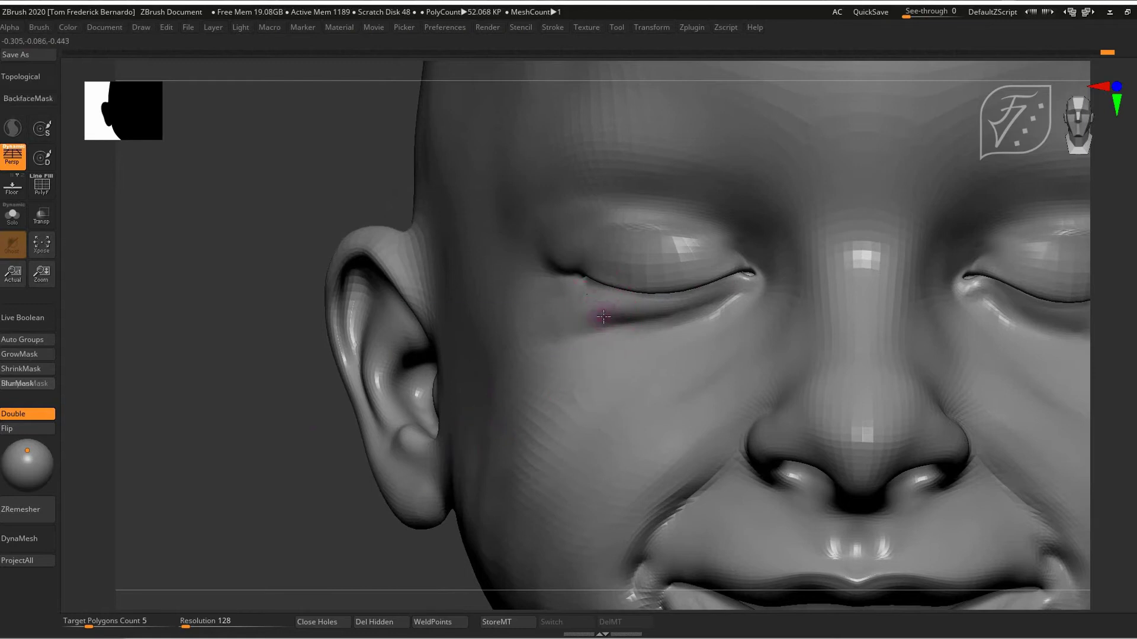
key("space")
left_click_drag(611, 301, 600, 301)
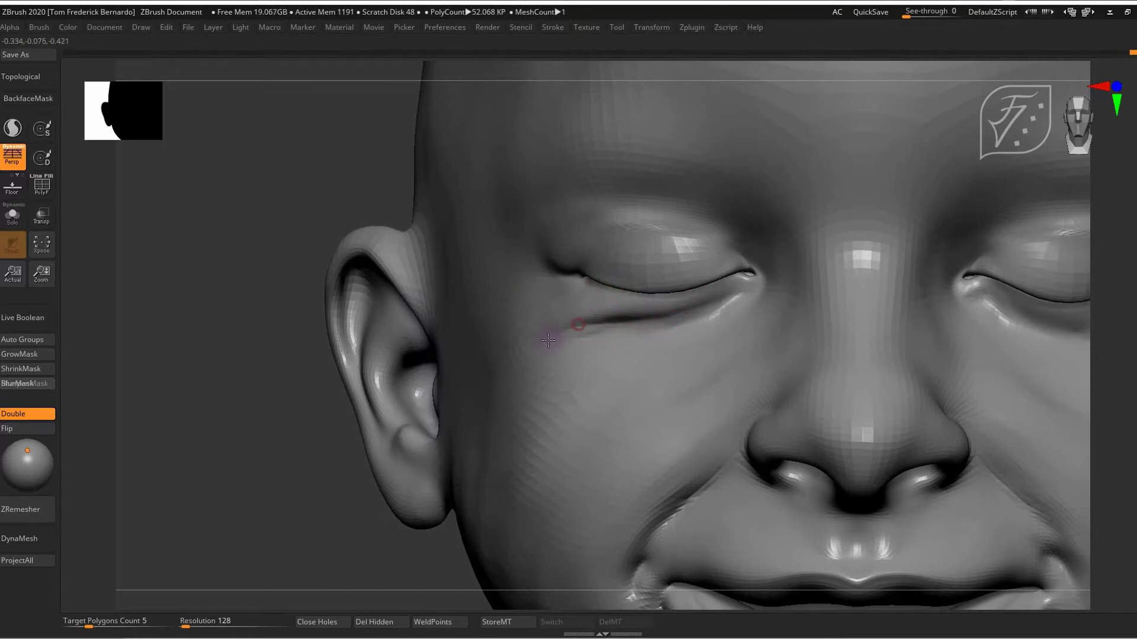
Deepen the crease beneath the lower eyelid and view the result across the whole face
mouse_move(437, 390)
right_mouse_down("ctrl")
mouse_move(258, 408)
mouse_move(254, 424)
mouse_move(286, 459)
mouse_move(333, 568)
mouse_move(355, 583)
right_mouse_up("ctrl")
key("space")
left_click_drag(643, 321, 605, 330)
right_click_drag(404, 485, 306, 416, "ctrl")
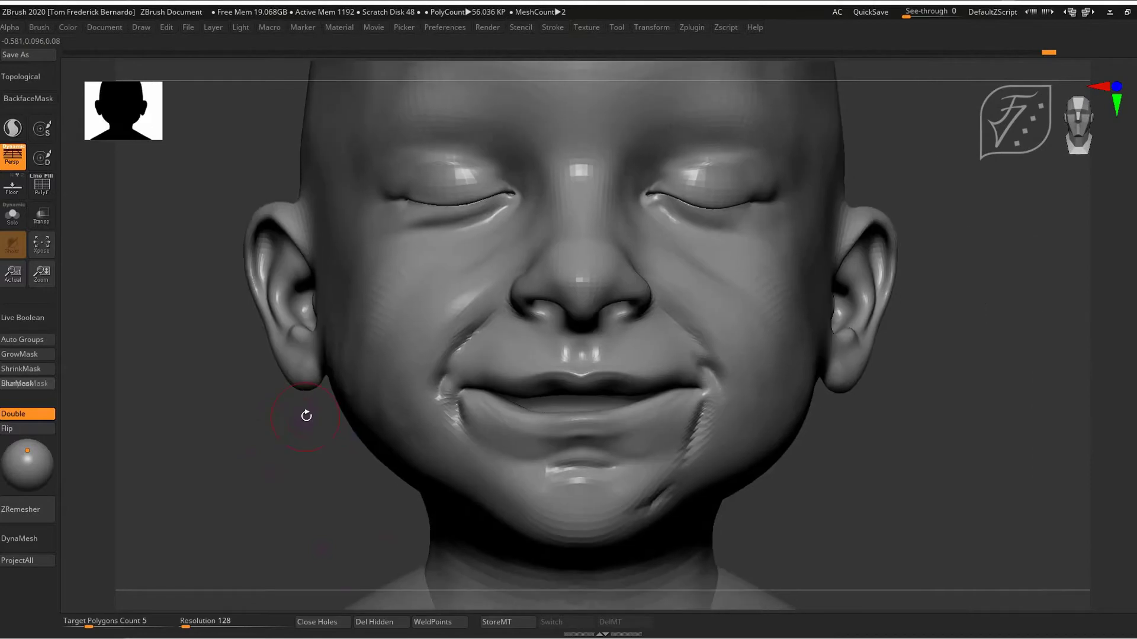
Refine the lower mouth area and smooth the surface toward the jaw with a resized brush
mouse_move(775, 453)
right_mouse_down("alt")
mouse_move(666, 438)
mouse_move(675, 489)
right_mouse_up("alt")
mouse_move(568, 408)
left_mouse_down()
mouse_move(550, 456)
mouse_move(539, 422)
left_mouse_up()
key("space")
mouse_move(403, 490)
left_mouse_down("shift")
mouse_move(371, 495)
mouse_move(393, 461)
mouse_move(355, 492)
left_mouse_up("shift")
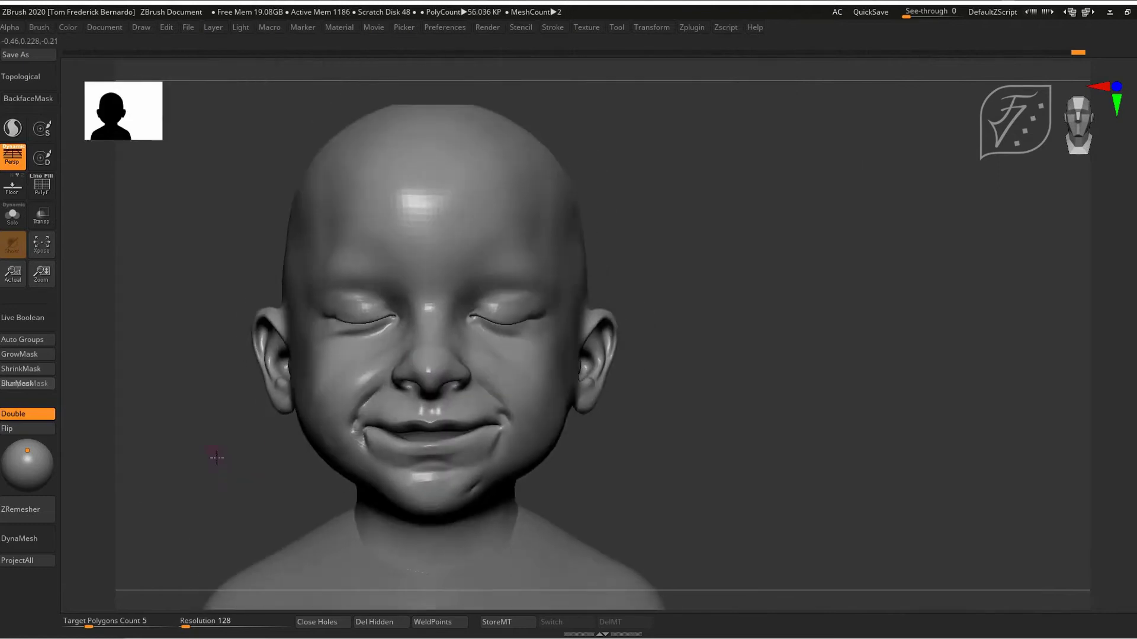
Smooth the jagged folds beside the mouth corner and the outer end of the lower lip
right_click_drag(215, 457, 648, 407, "ctrl")
mouse_move(650, 402)
left_mouse_down("shift")
mouse_move(609, 343)
mouse_move(616, 356)
mouse_move(630, 351)
left_mouse_up("shift")
key("space")
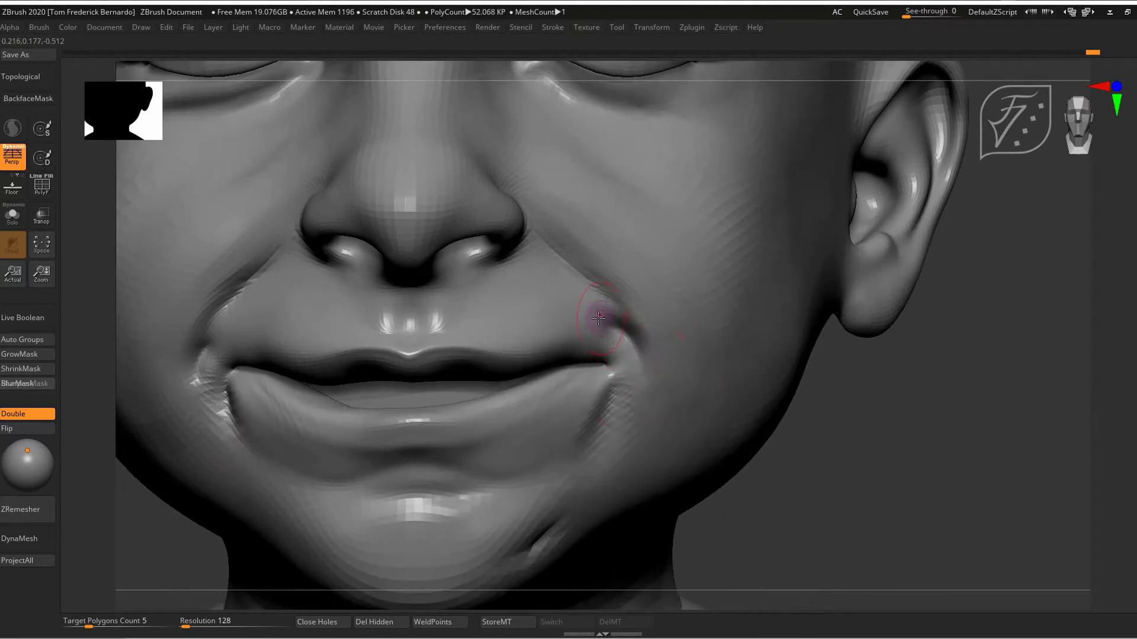
right_click_drag(669, 404, 666, 425)
mouse_move(622, 408)
left_mouse_down("shift")
mouse_move(596, 401)
mouse_move(588, 451)
mouse_move(573, 445)
left_mouse_up("shift")
key("alt+b")
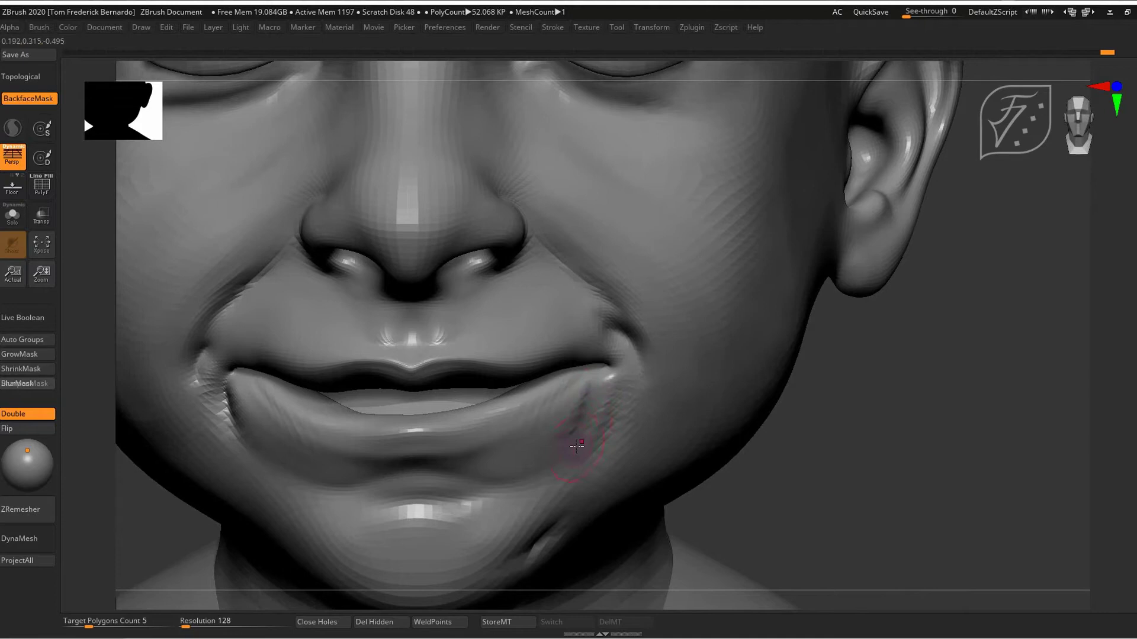
Reshape the cheek and soften the jagged fold beside and below the child's left mouth corner with a resized brush
right_click_drag(633, 425, 639, 394)
key("alt+b")
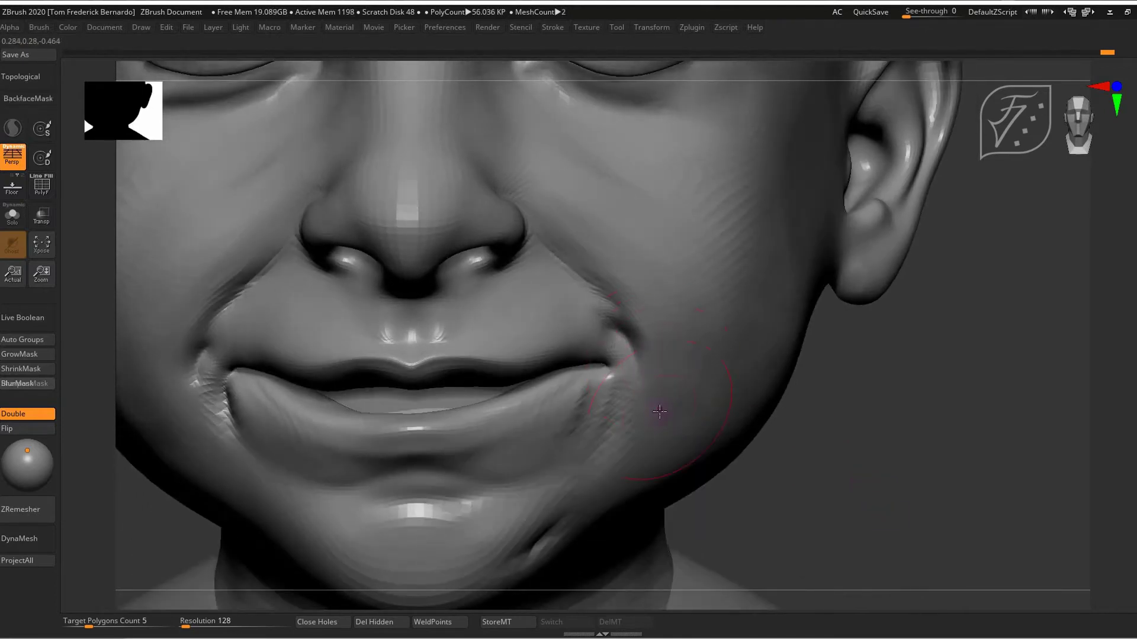
key("alt+b")
key("space")
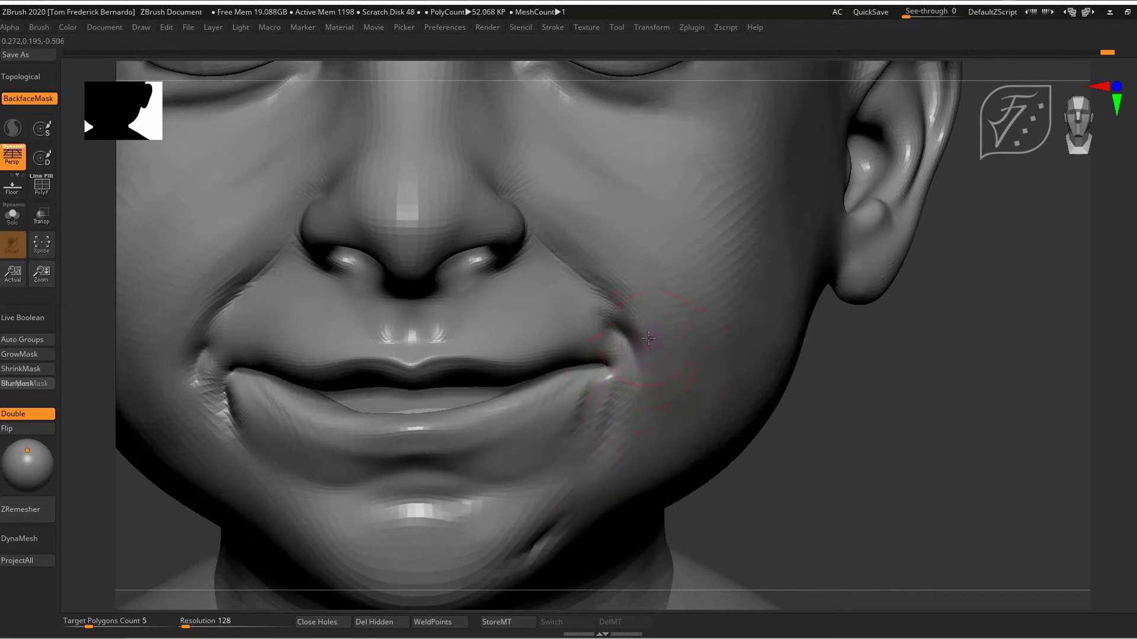
mouse_move(655, 369)
left_mouse_down()
mouse_move(642, 454)
mouse_move(613, 477)
left_mouse_up()
mouse_move(607, 244)
left_mouse_down()
mouse_move(681, 301)
mouse_move(645, 475)
left_mouse_up()
mouse_move(700, 428)
left_mouse_down()
mouse_move(639, 431)
mouse_move(701, 392)
left_mouse_up()
mouse_move(668, 470)
left_mouse_down()
mouse_move(695, 393)
mouse_move(634, 434)
mouse_move(582, 414)
mouse_move(663, 311)
left_mouse_up()
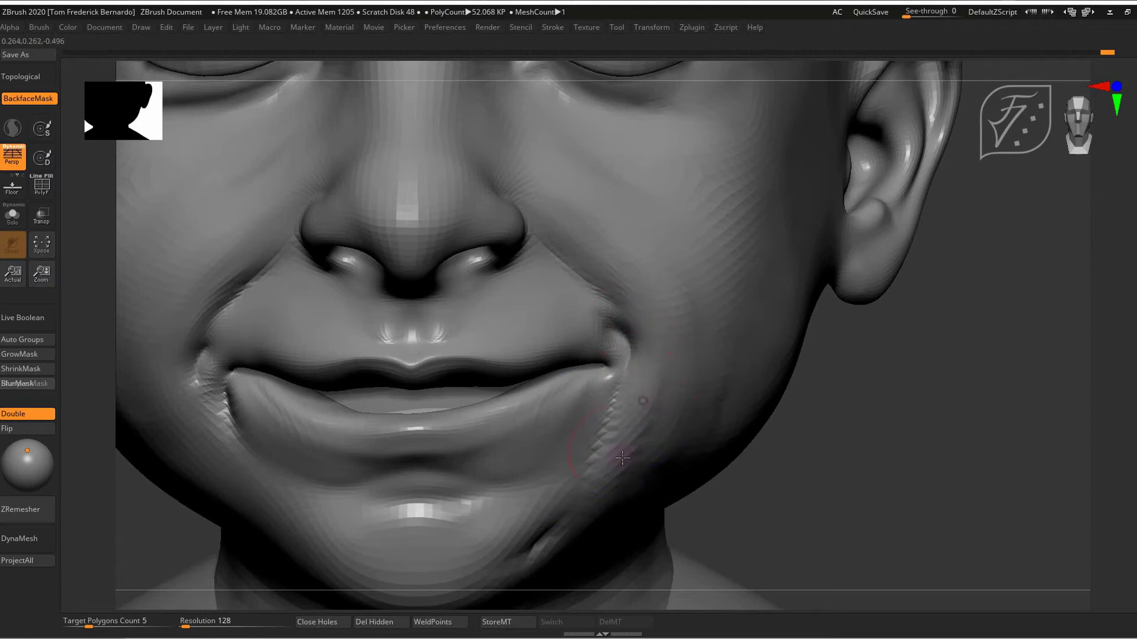
Smooth the lower cheek toward the jaw and refine the chin surface beneath the lower lip
left_click_drag(666, 450, 665, 464, "shift")
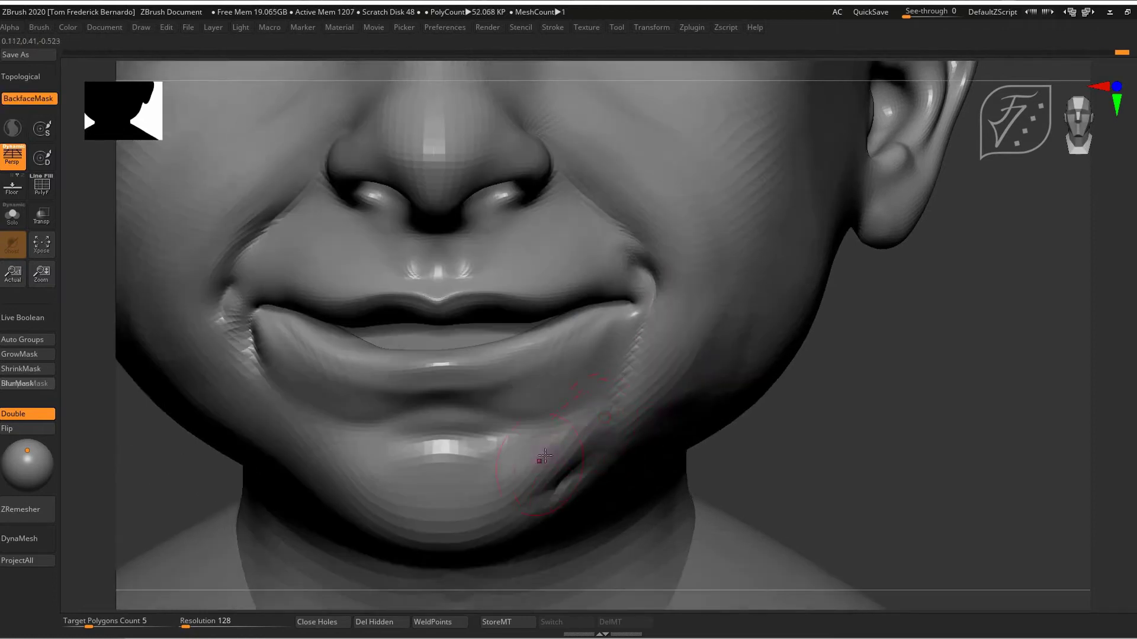
mouse_move(544, 456)
left_mouse_down()
mouse_move(482, 495)
mouse_move(444, 469)
mouse_move(521, 461)
left_mouse_up()
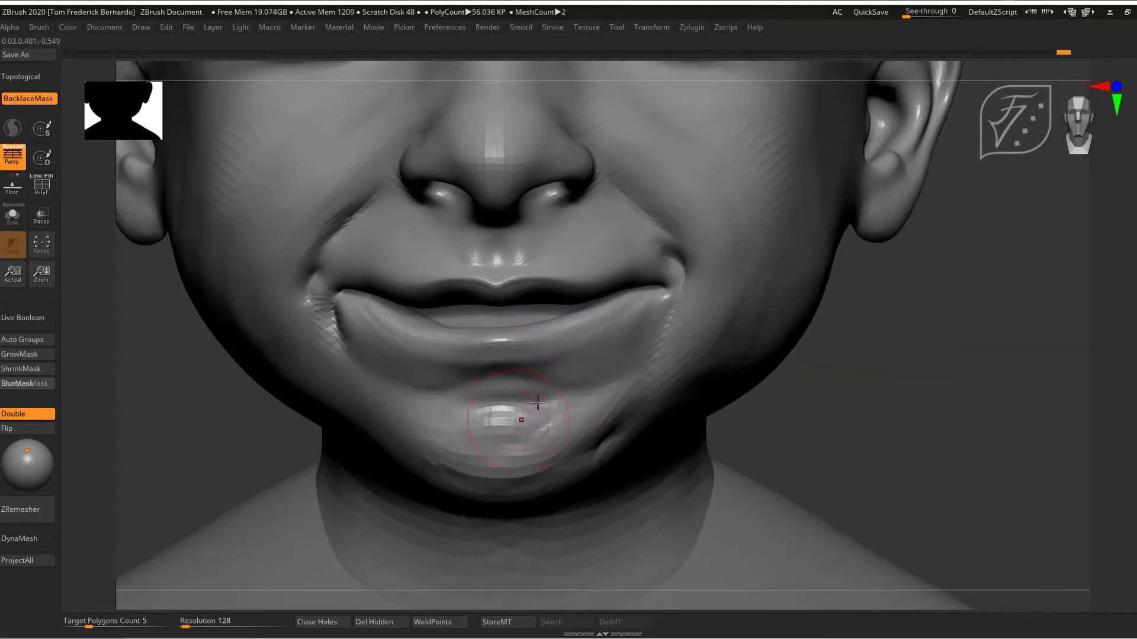
mouse_move(537, 403)
left_mouse_down()
mouse_move(538, 431)
mouse_move(414, 464)
mouse_move(474, 456)
left_mouse_up()
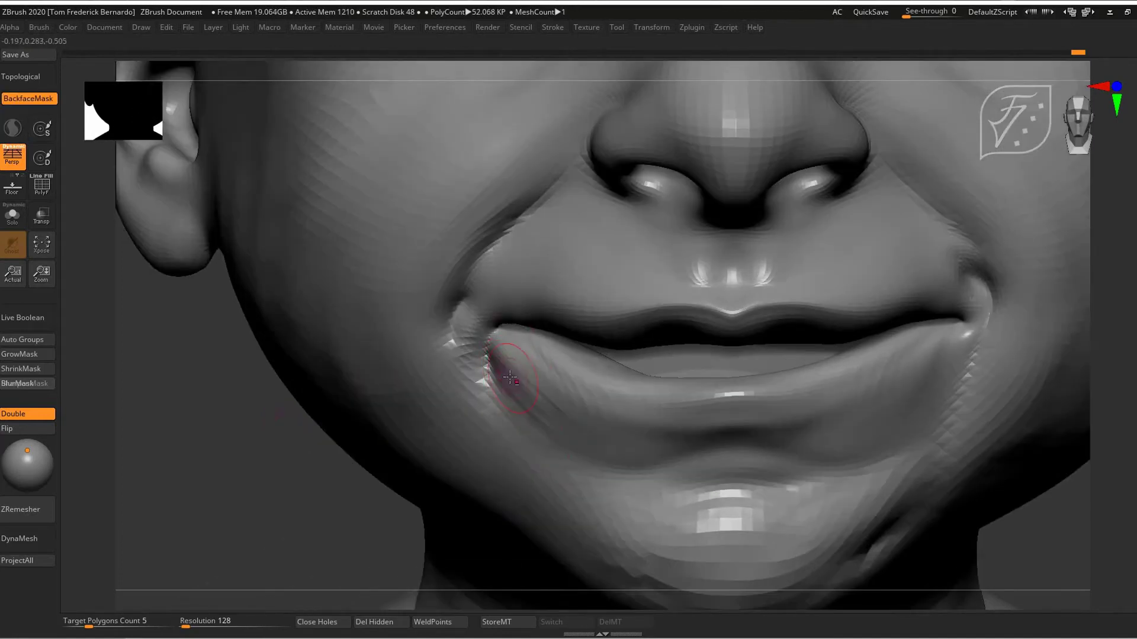
Reshape the lip line from beneath the chin with a resized Move Topological brush
right_click_drag(560, 398, 526, 291)
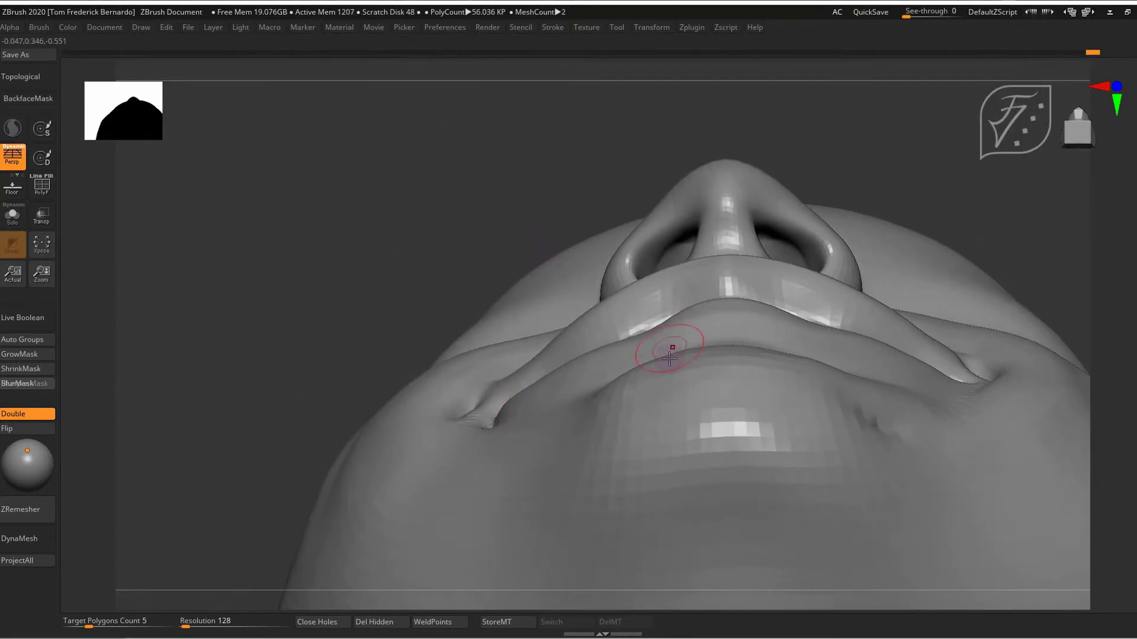
key("space")
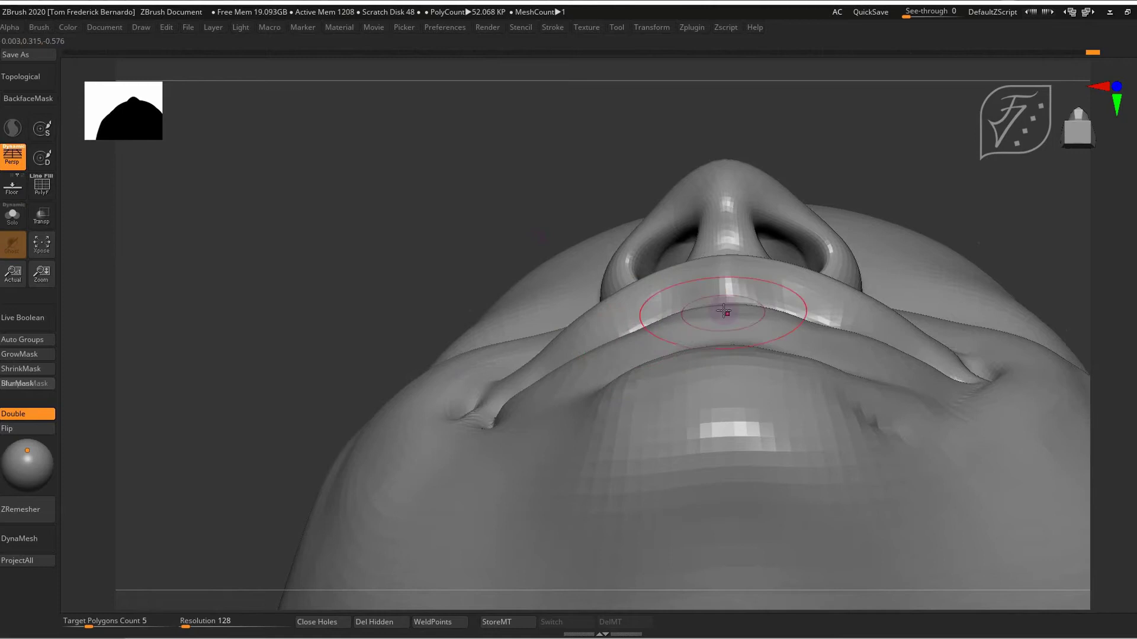
mouse_move(584, 368)
right_mouse_down()
mouse_move(568, 360)
mouse_move(539, 388)
right_mouse_up()
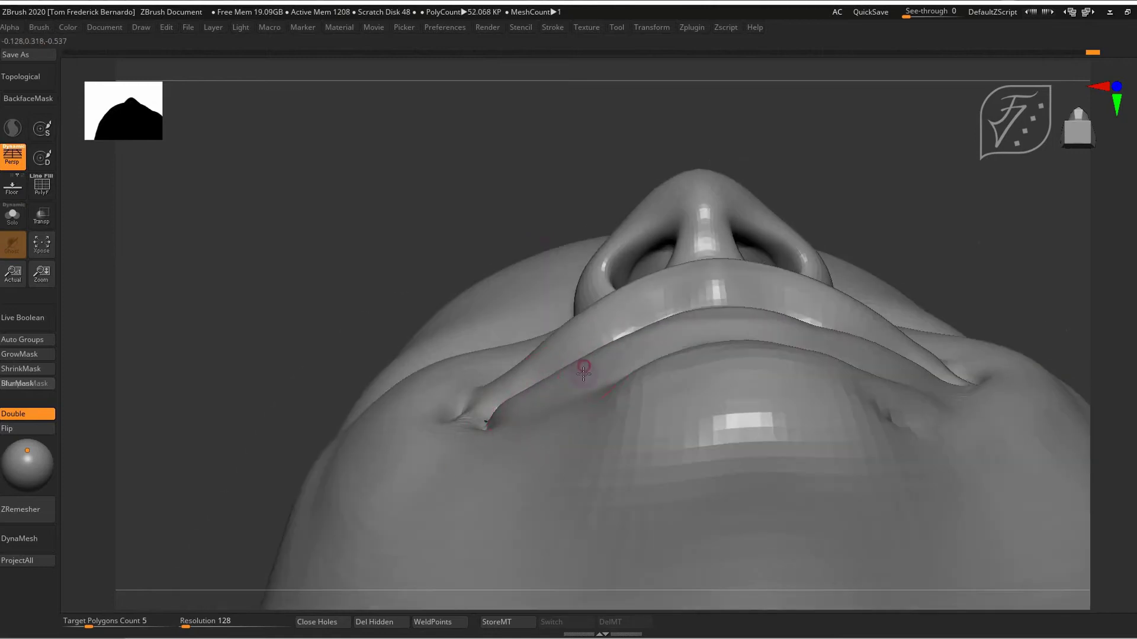
key("space")
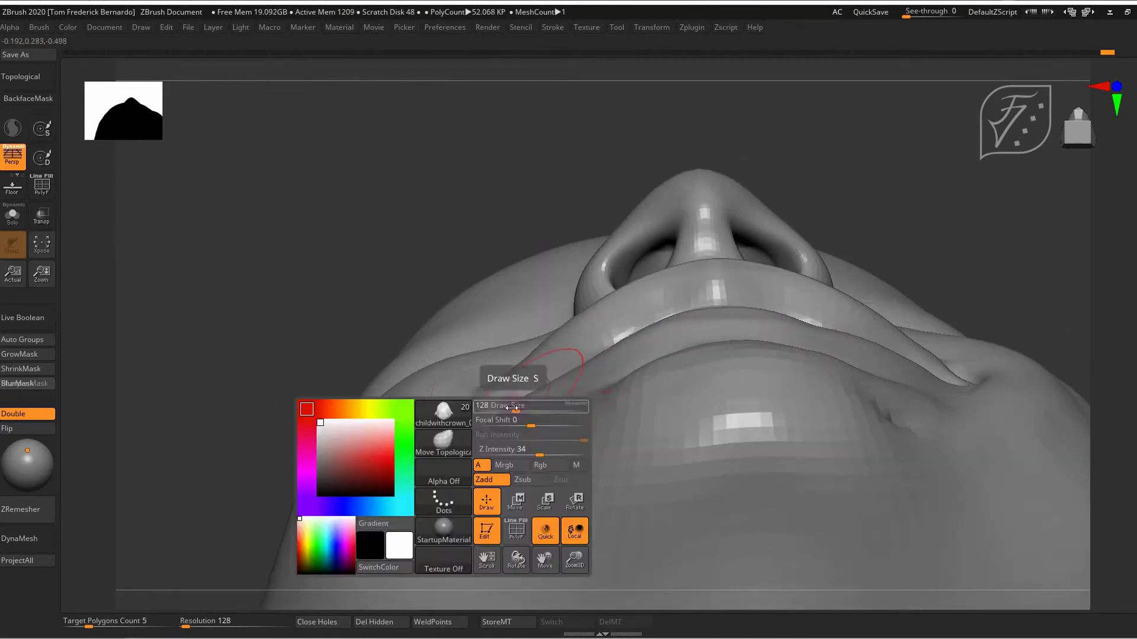
right_click_drag(522, 431, 700, 324, "alt")
key("space")
left_click_drag(734, 315, 746, 327)
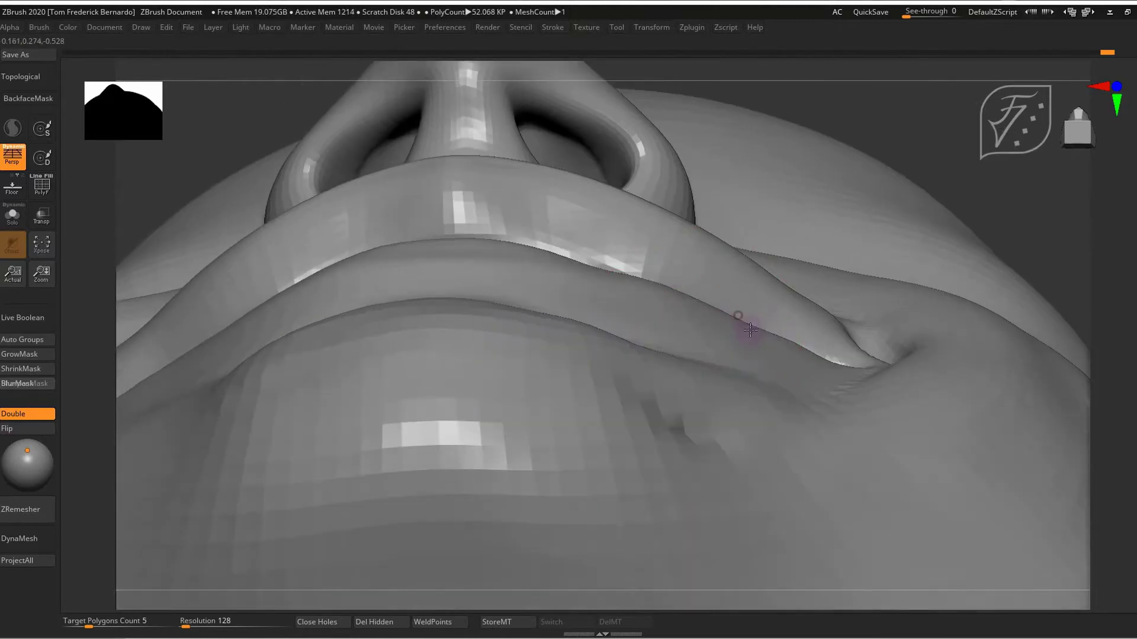
left_click_drag(641, 275, 645, 287)
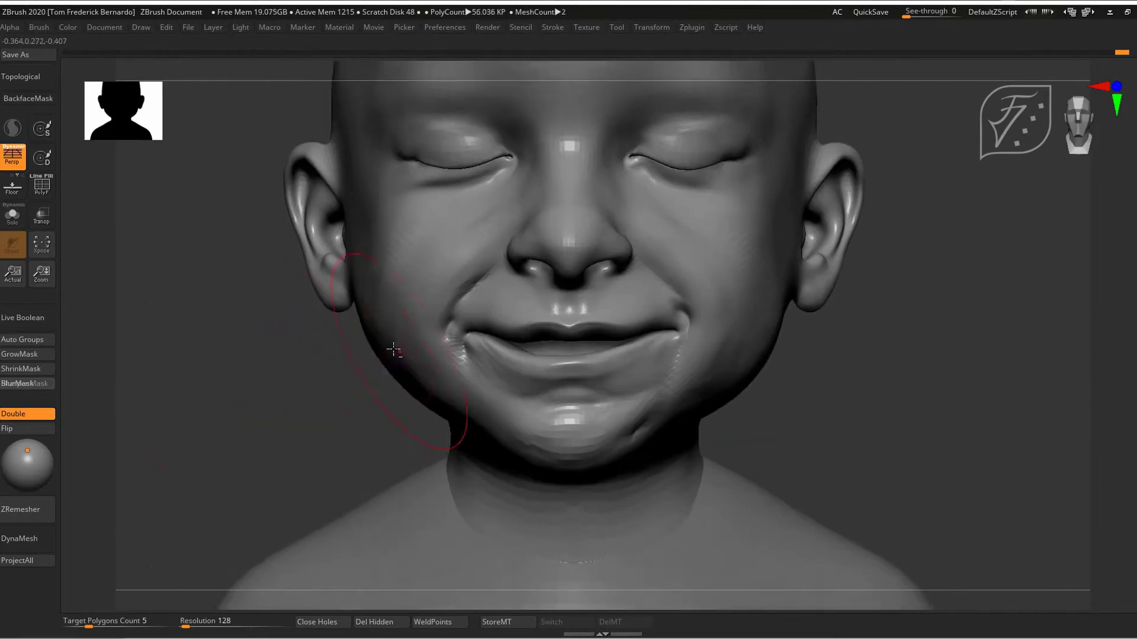
Define the crease under the lower lip toward the child's right mouth corner with a resized brush
mouse_move(394, 349)
right_mouse_down("ctrl")
mouse_move(406, 419)
mouse_move(234, 441)
right_mouse_up("ctrl")
key("space")
left_click_drag(515, 436, 486, 437)
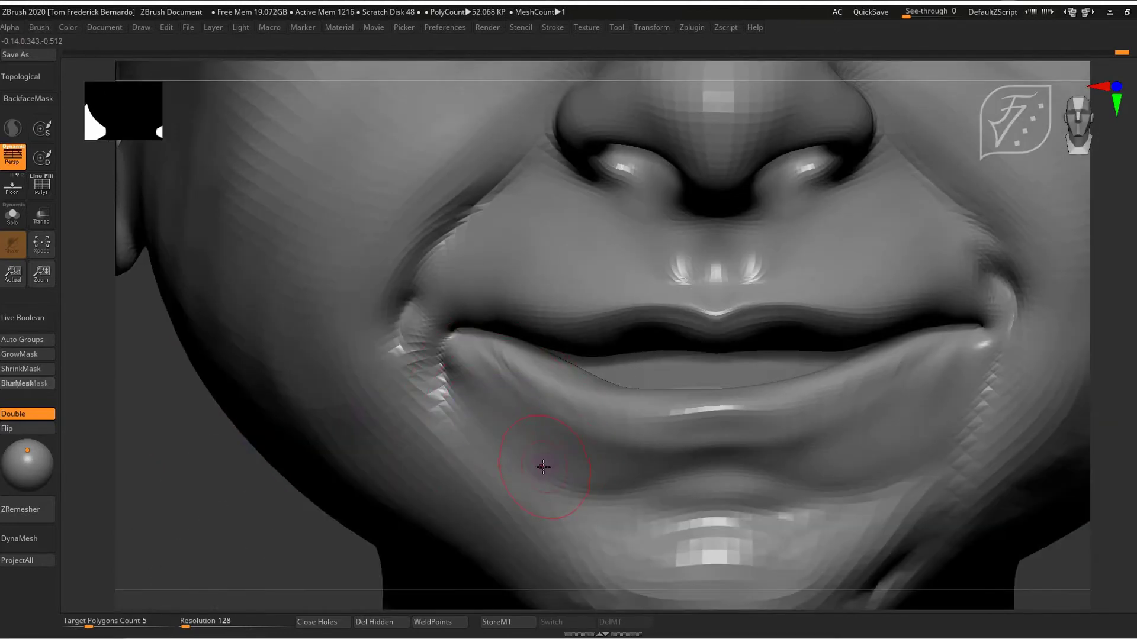
key("1")
key("space")
left_click_drag(458, 363, 482, 388)
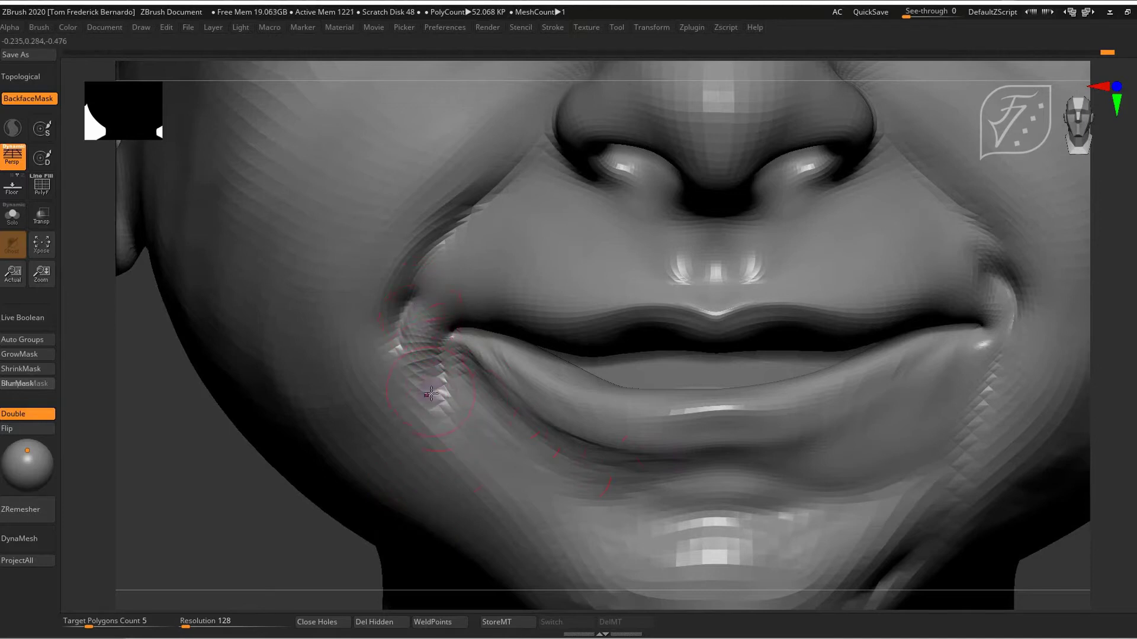
Raise the head's subdivision level and reshape the child's right mouth corner with the Move brush
key("shift")
key("ctrl+d")
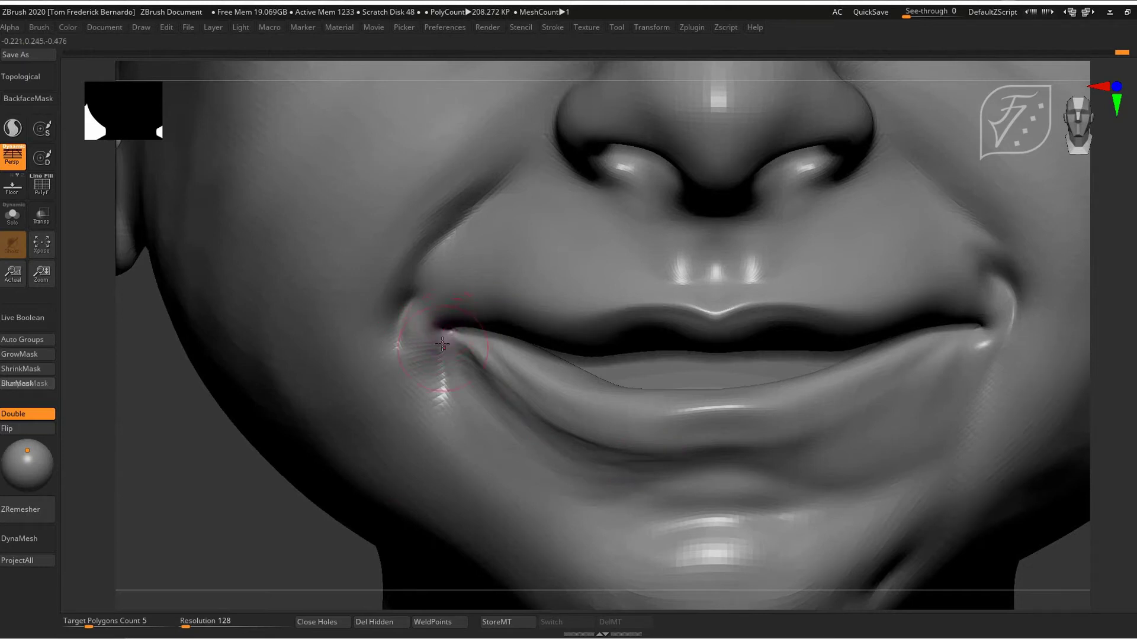
key("b")
key("m")
key("v")
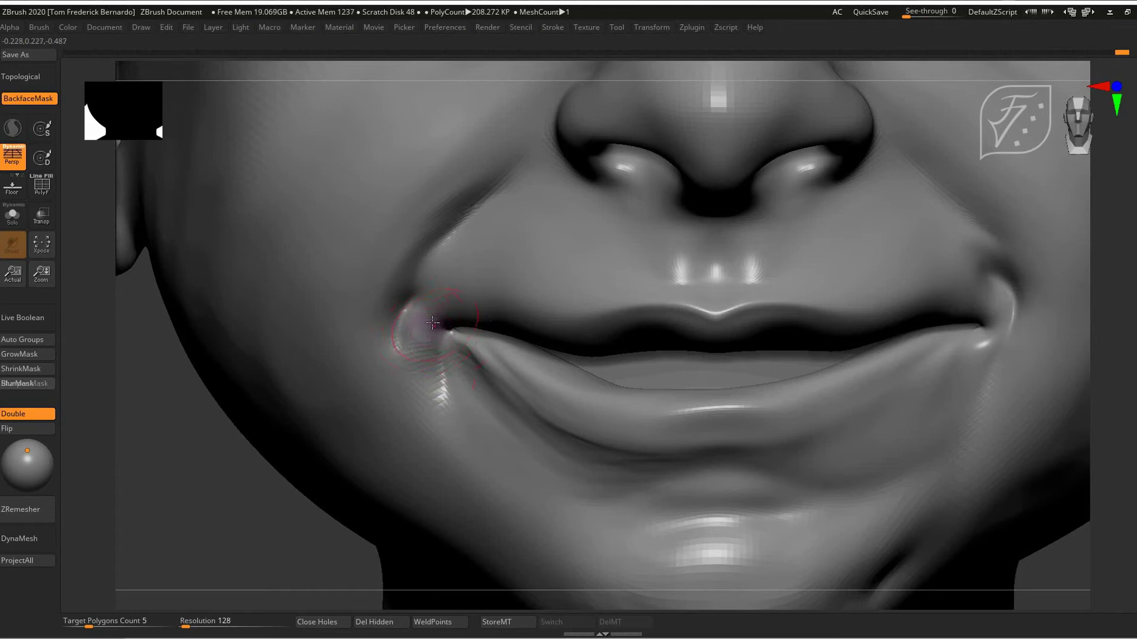
key("shift+b")
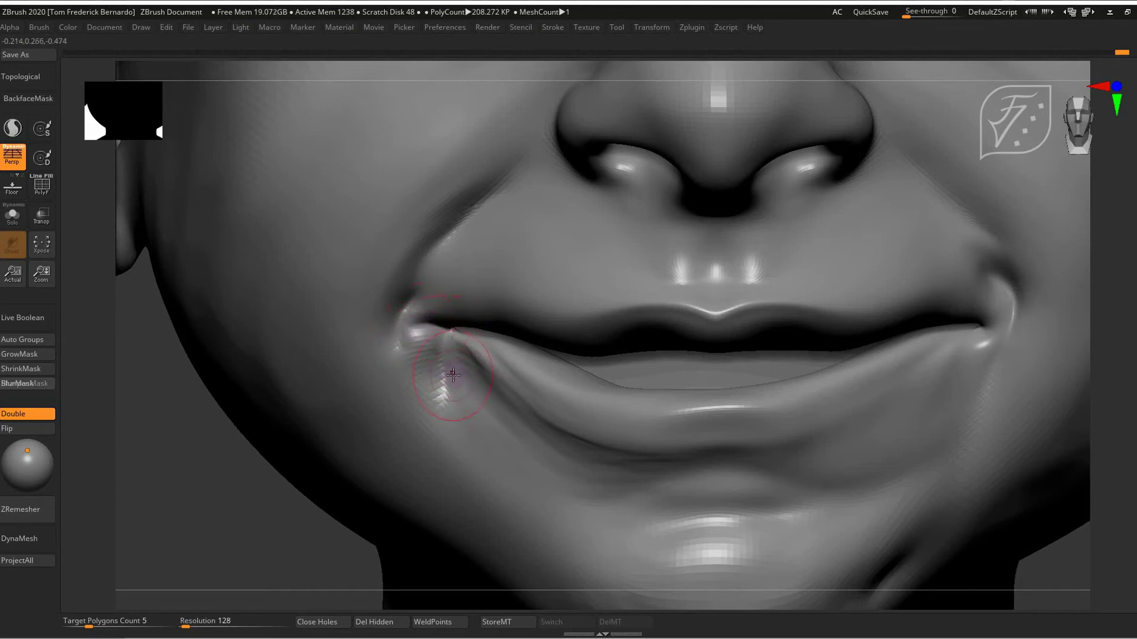
key("space")
left_click_drag(421, 342, 422, 348)
Tighten the child's right mouth corner and smooth the rough skin fold just outside it
key("shift+b")
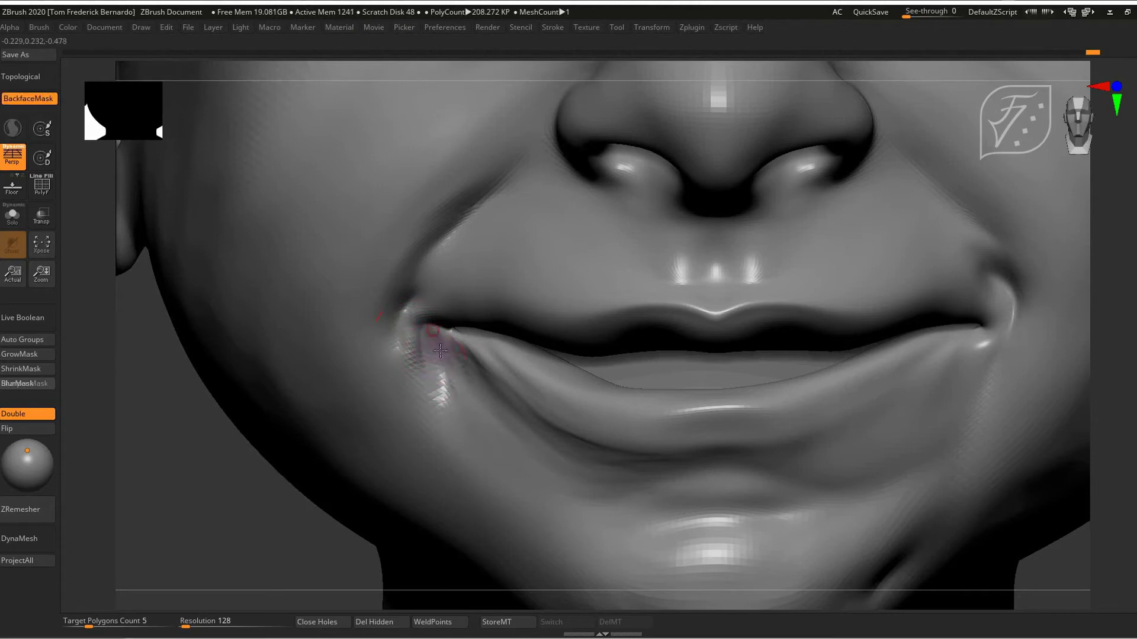
key("shift+b")
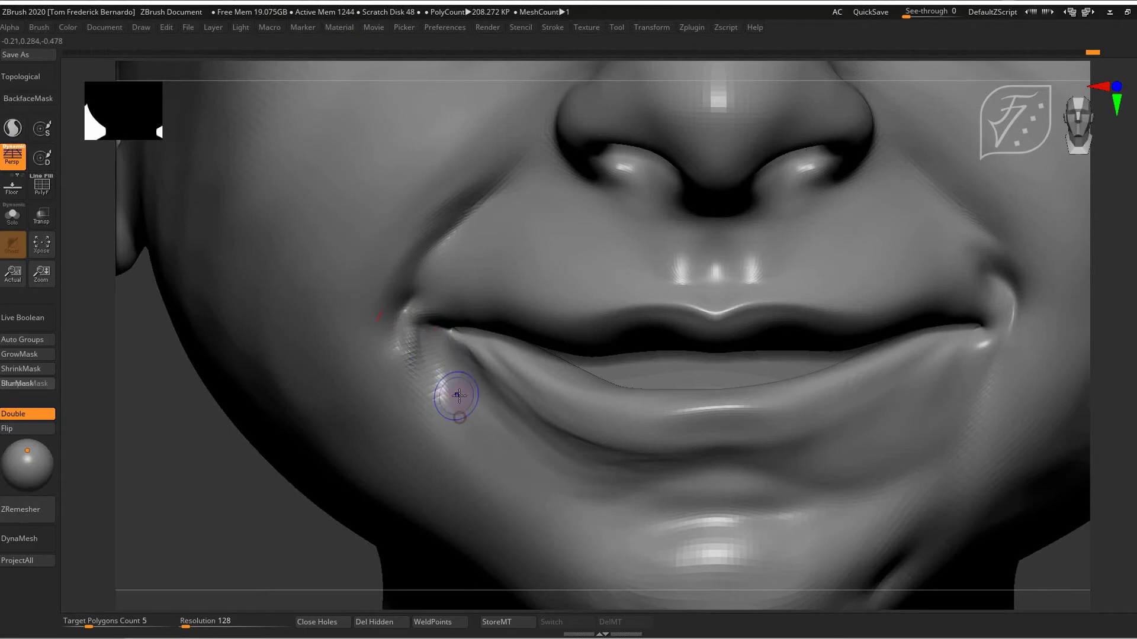
key("shift+b")
key("shift+b")
key("shift+b")
key("shift+b")
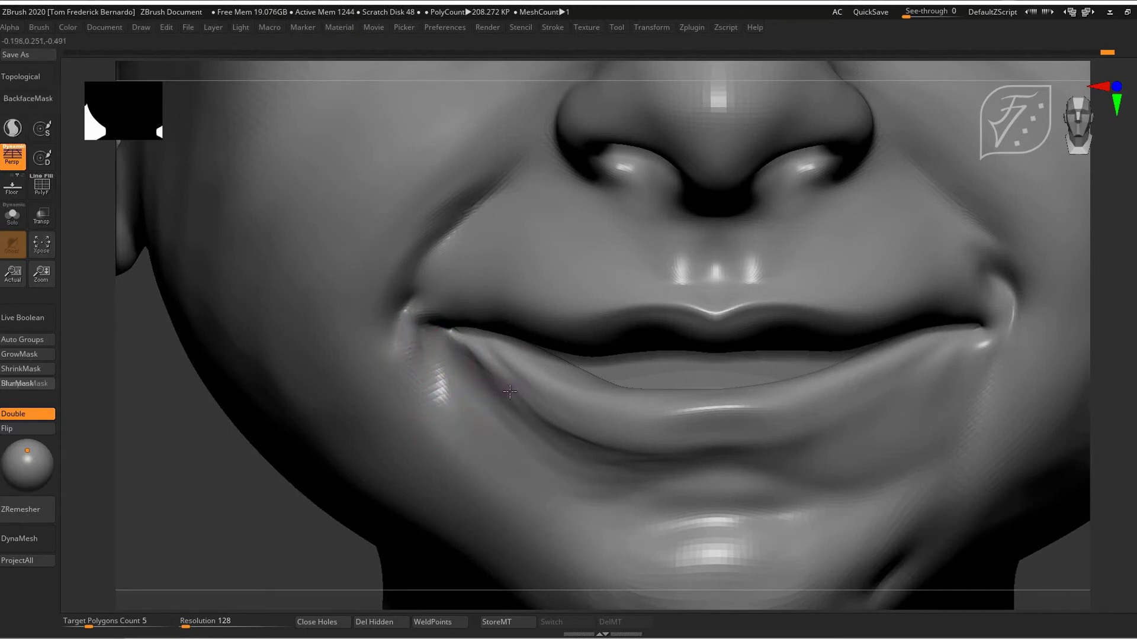
key("shift+b")
key("shift+b")
Sharpen the child's right nasolabial fold with a resized DamStandard brush and smooth the cheek above it
key("space")
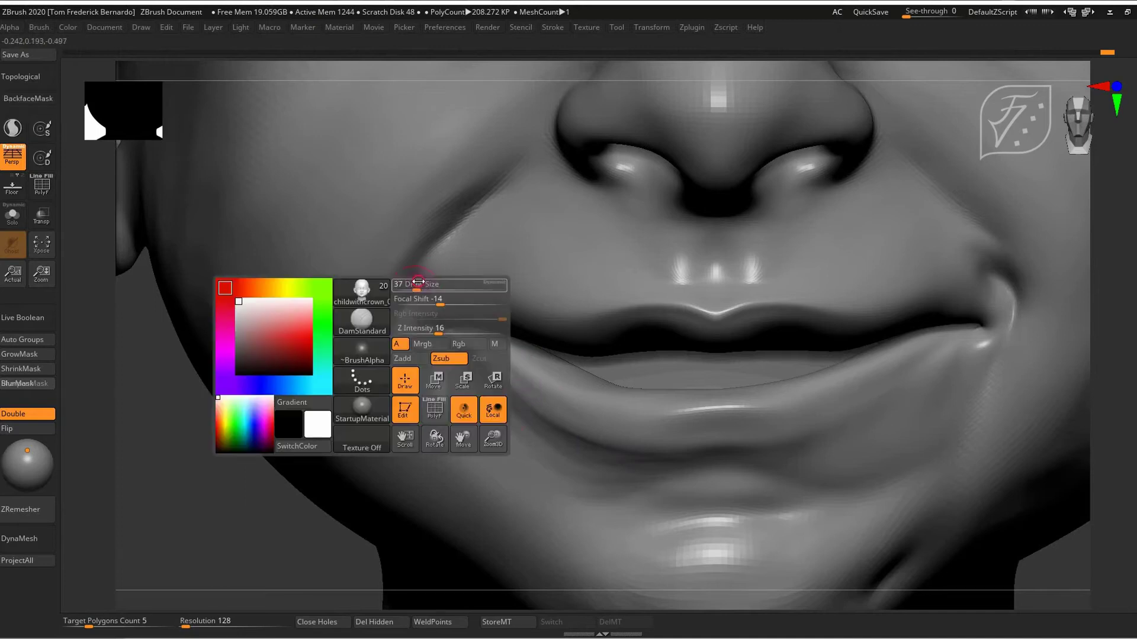
key("space")
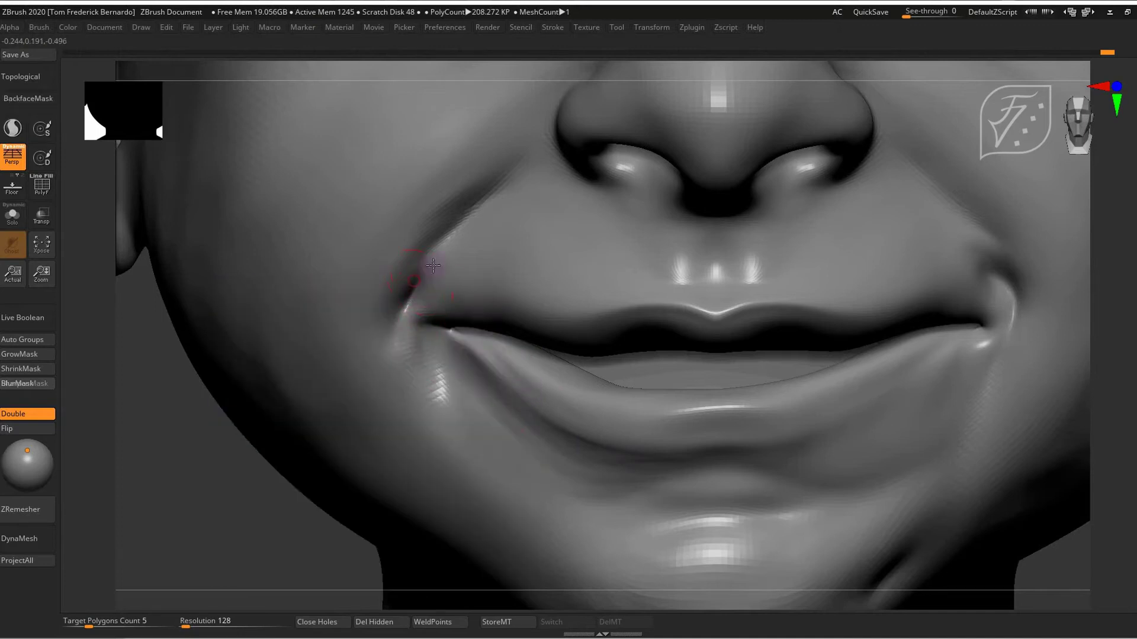
key("space")
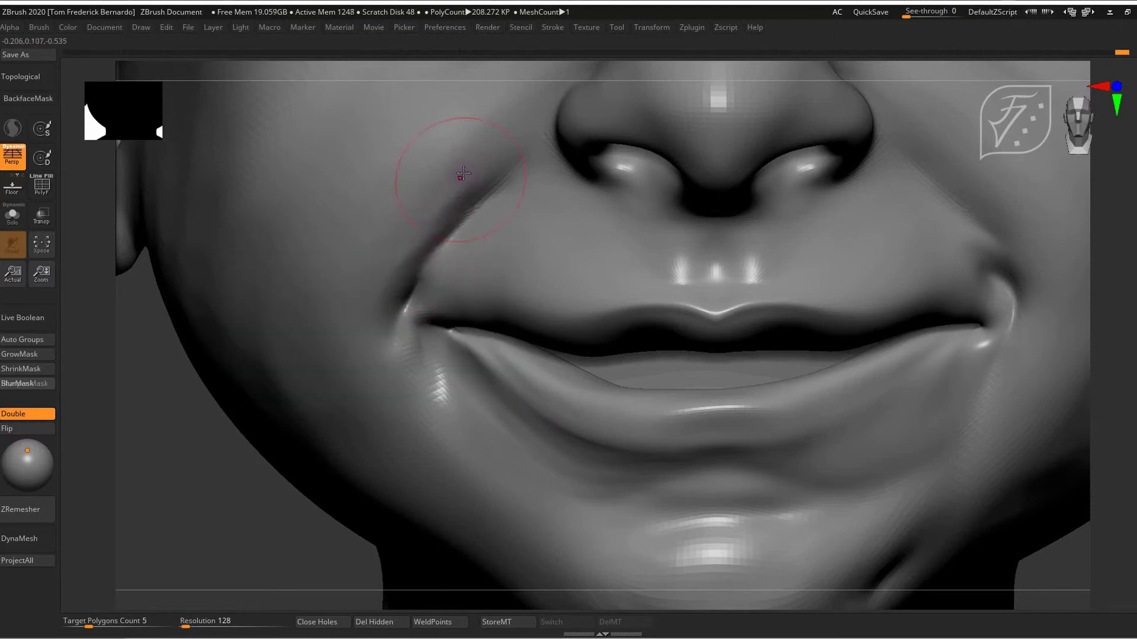
left_click_drag(475, 186, 488, 156, "shift")
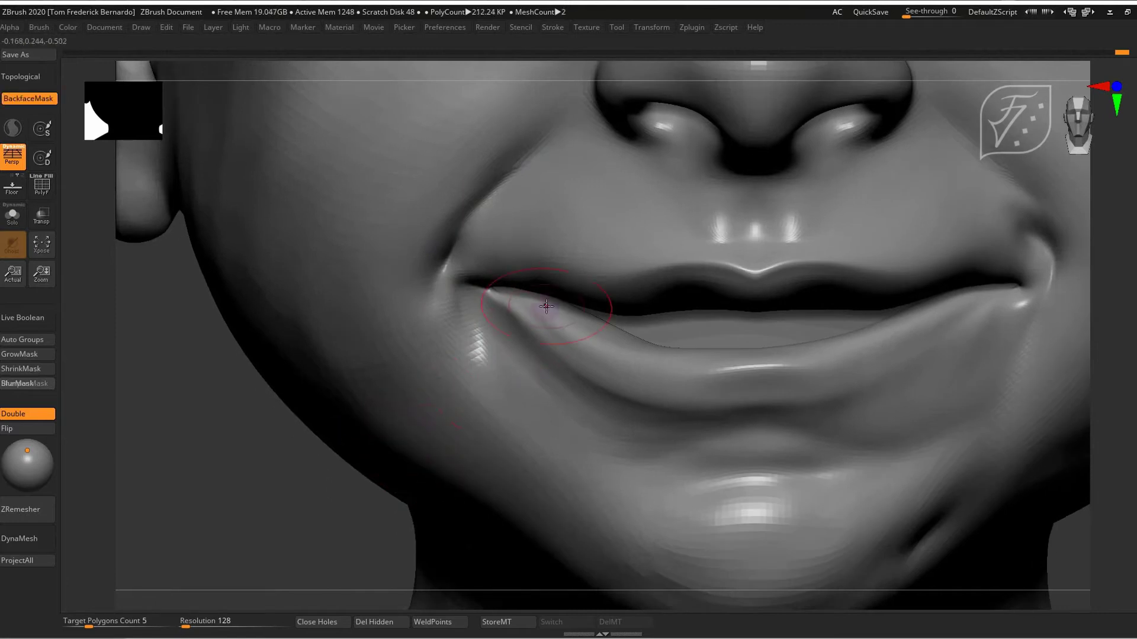
Sculpt the cheek fold beside the child's right mouth corner and smooth it into the surrounding cheek
key("space")
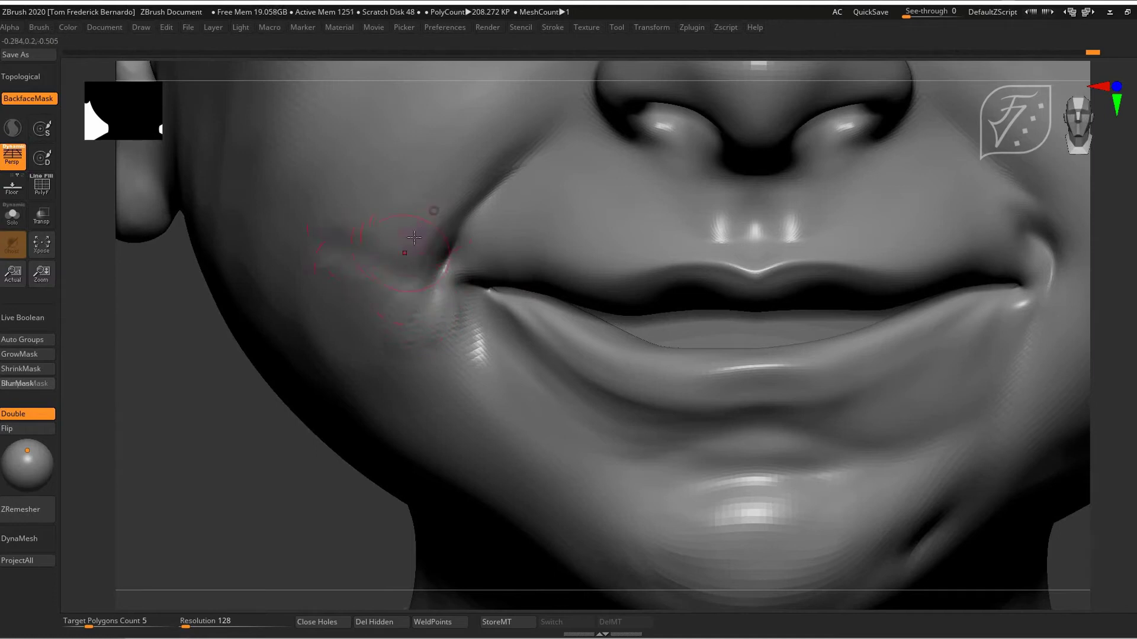
left_click_drag(420, 196, 403, 322, "shift")
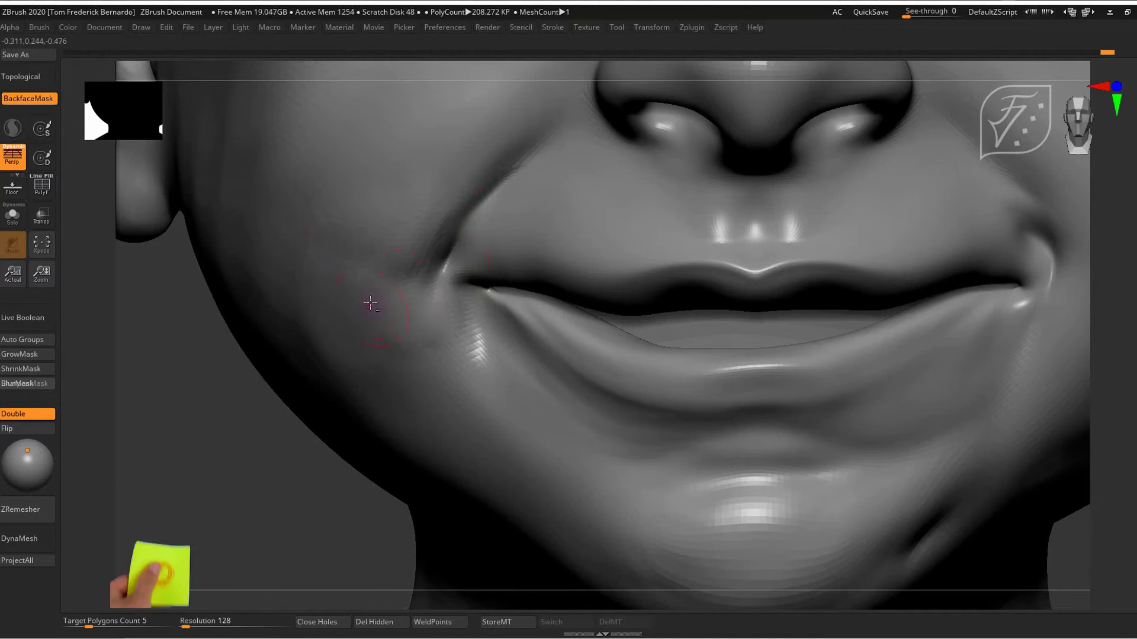
left_click_drag(368, 305, 334, 432, "alt")
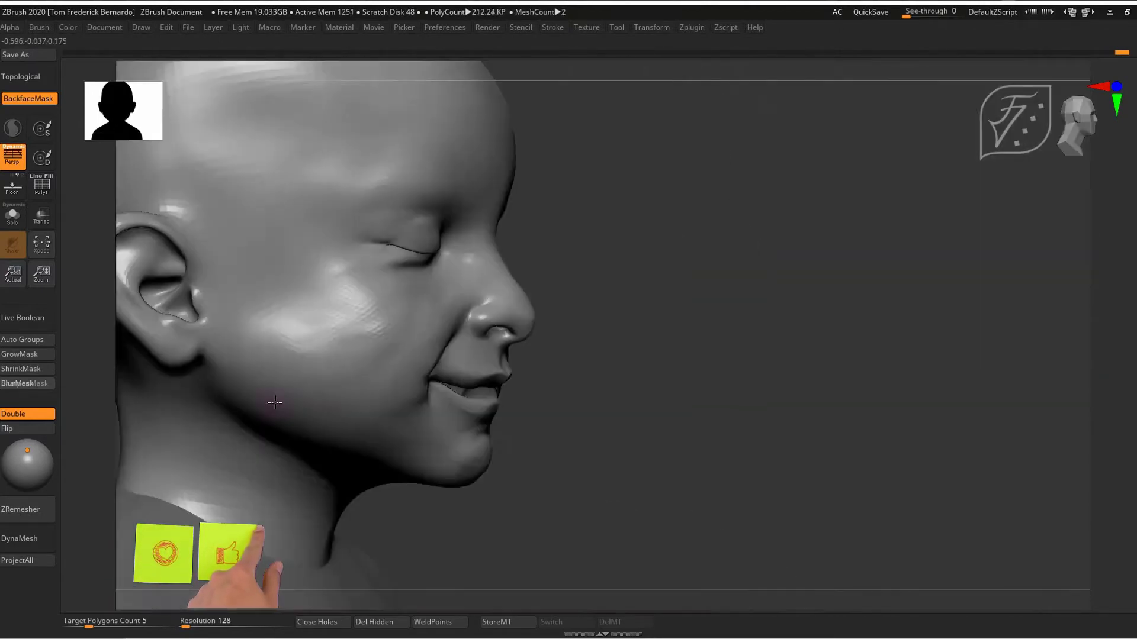
Refine the area between the lower lip and the chin with a resized brush
right_click_drag(274, 403, 281, 495, "ctrl")
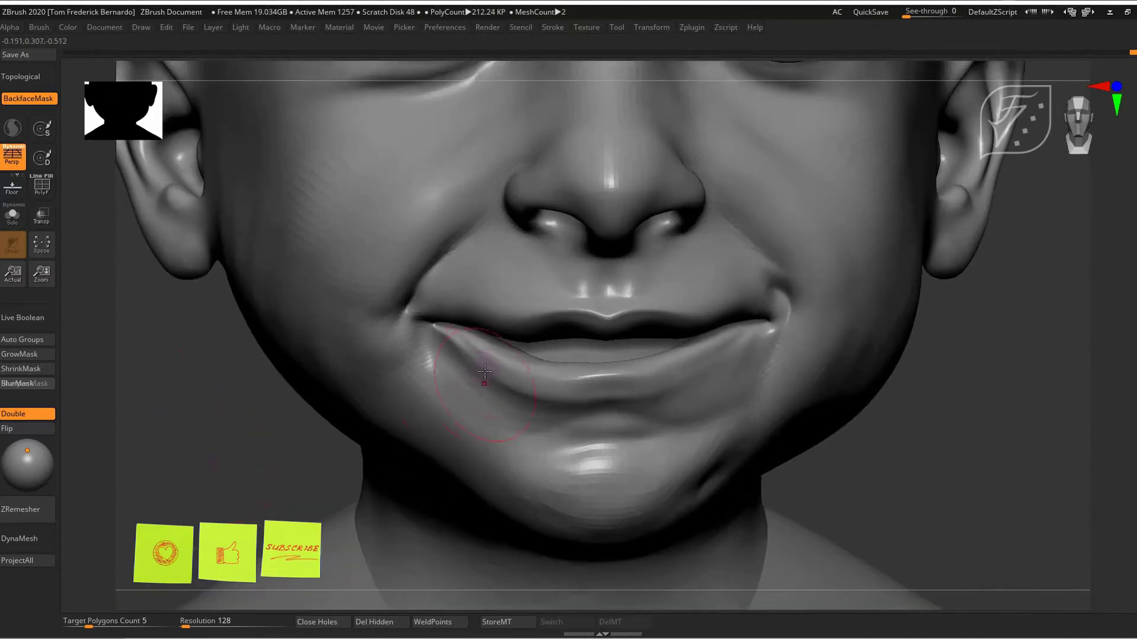
key("space")
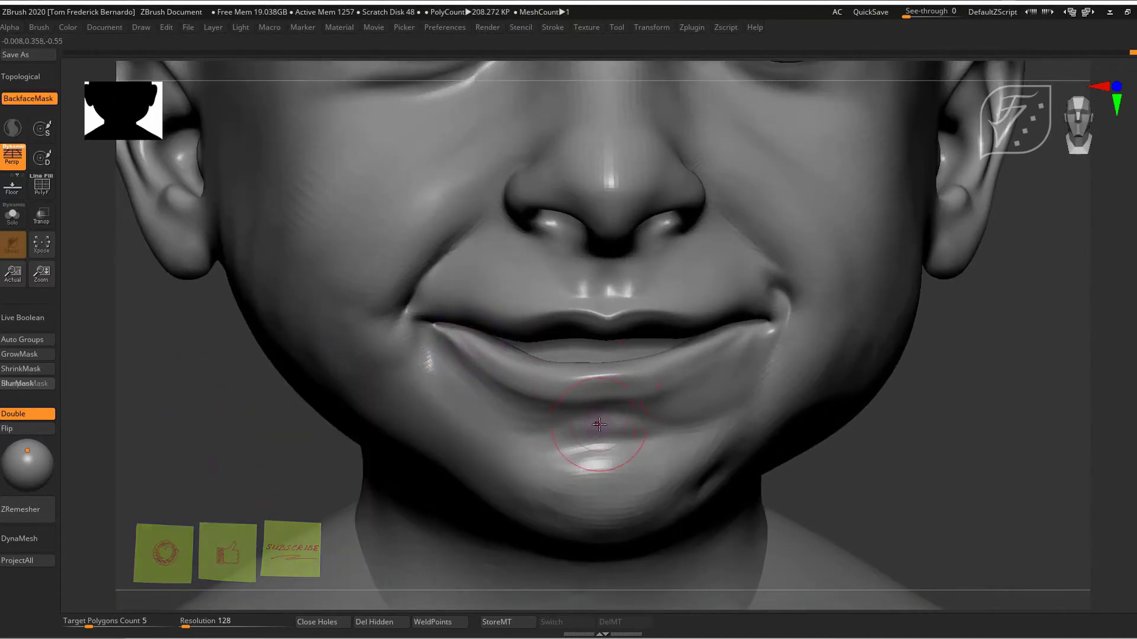
key("space")
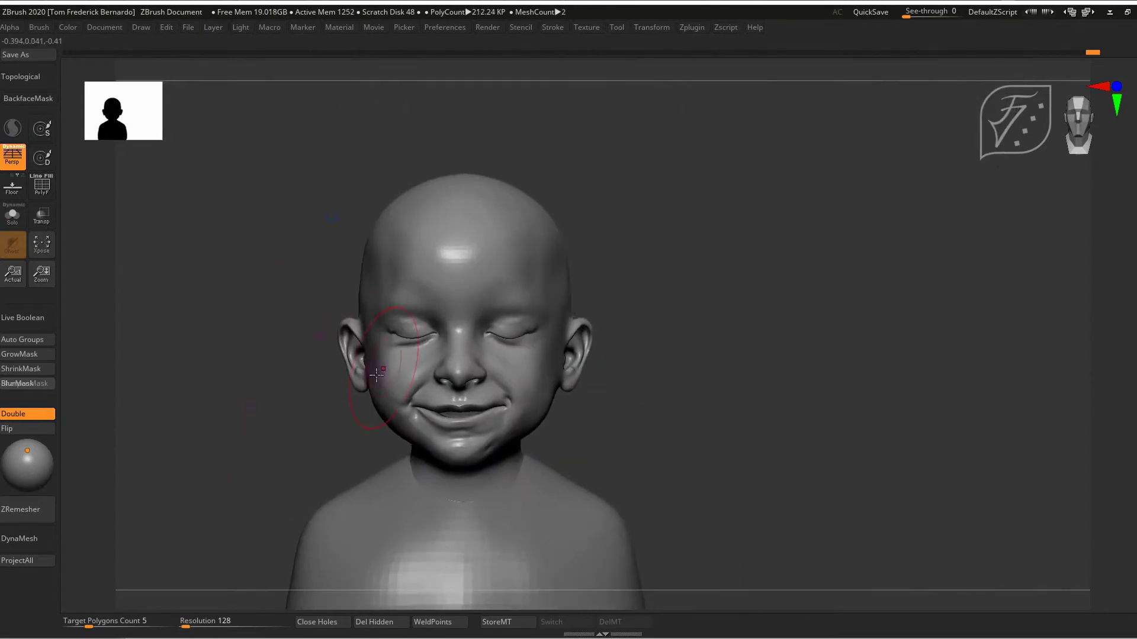
Drop to the lower subdivision level and rework the lower lip and skin below the child's left mouth corner
right_click_drag(376, 374, 449, 473, "ctrl")
key("shift+d")
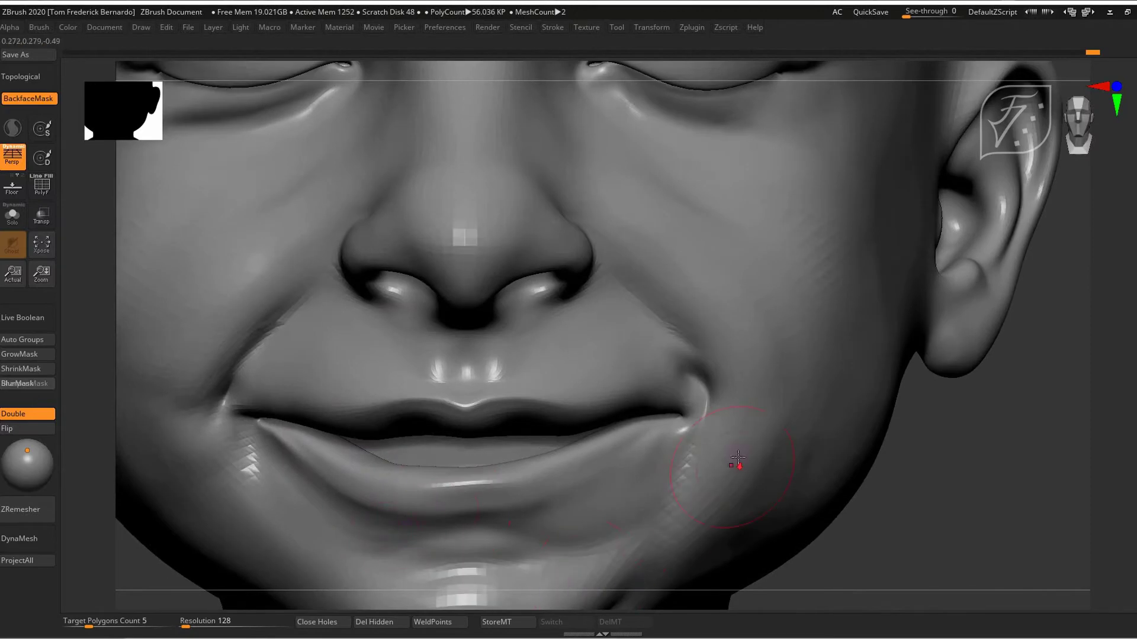
right_click_drag(739, 457, 750, 380, "alt")
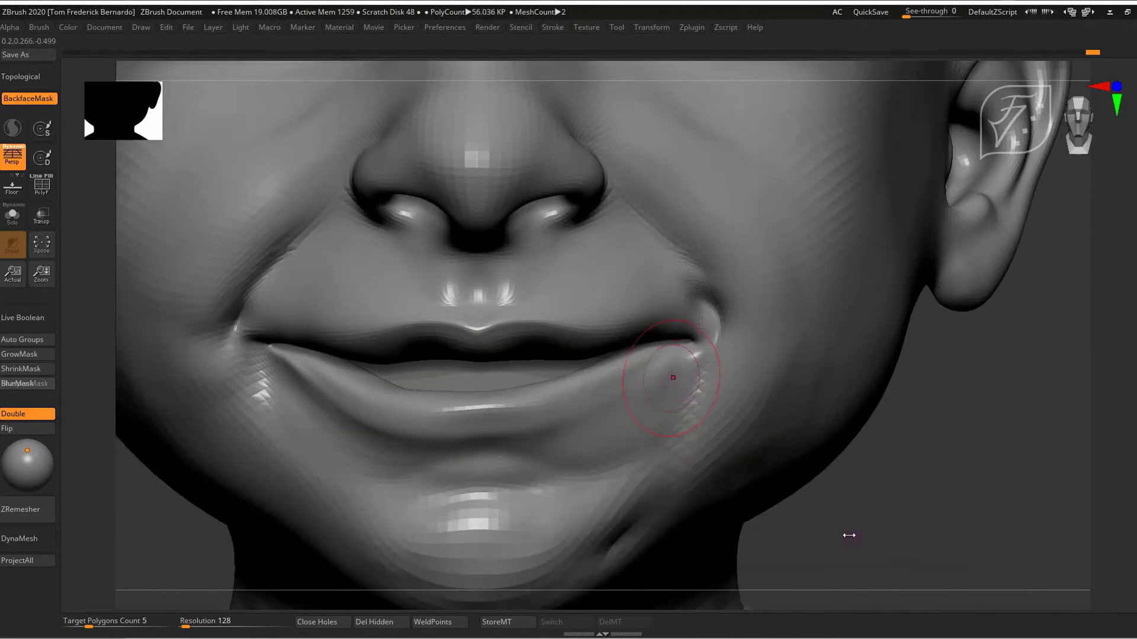
key("space")
key("space")
mouse_move(682, 377)
left_mouse_down()
mouse_move(669, 378)
mouse_move(690, 358)
mouse_move(678, 404)
left_mouse_up()
left_click_drag(681, 353, 616, 435, "alt")
mouse_move(681, 382)
left_mouse_down()
mouse_move(622, 398)
mouse_move(667, 381)
mouse_move(650, 373)
mouse_move(648, 396)
mouse_move(665, 386)
mouse_move(592, 436)
mouse_move(602, 411)
mouse_move(675, 384)
mouse_move(596, 414)
mouse_move(660, 423)
mouse_move(644, 442)
mouse_move(589, 416)
mouse_move(619, 394)
mouse_move(549, 434)
mouse_move(601, 424)
mouse_move(536, 435)
mouse_move(591, 463)
mouse_move(625, 424)
mouse_move(633, 436)
mouse_move(578, 420)
left_mouse_up()
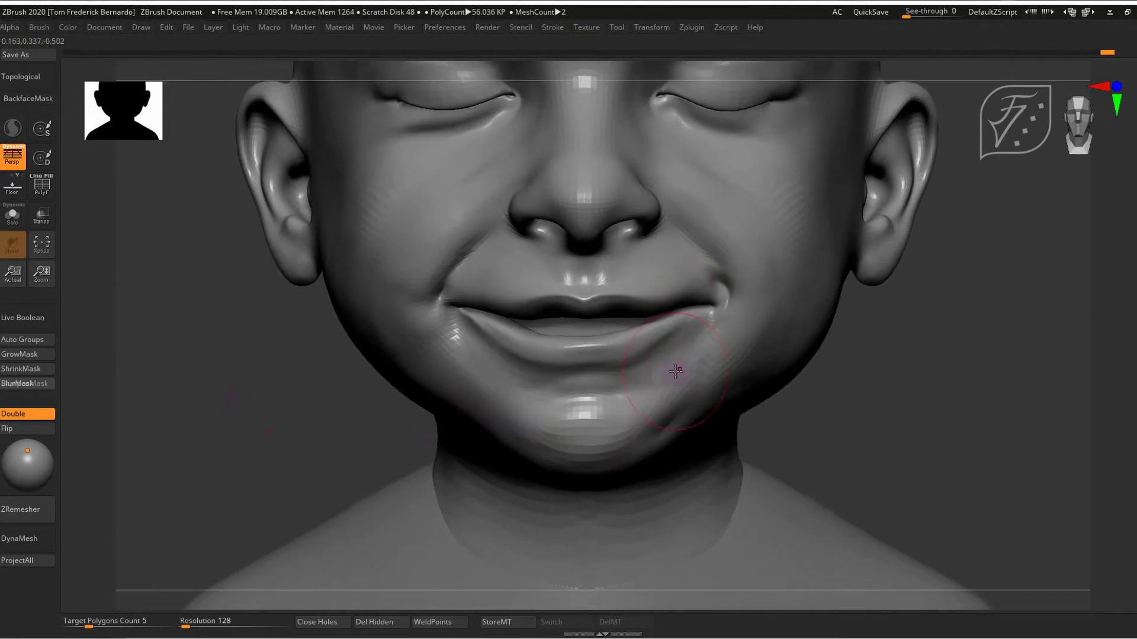
Adjust the upper lip on both sides of its center and the lower lip, and view the whole bust
right_click_drag(680, 374, 678, 376, "ctrl")
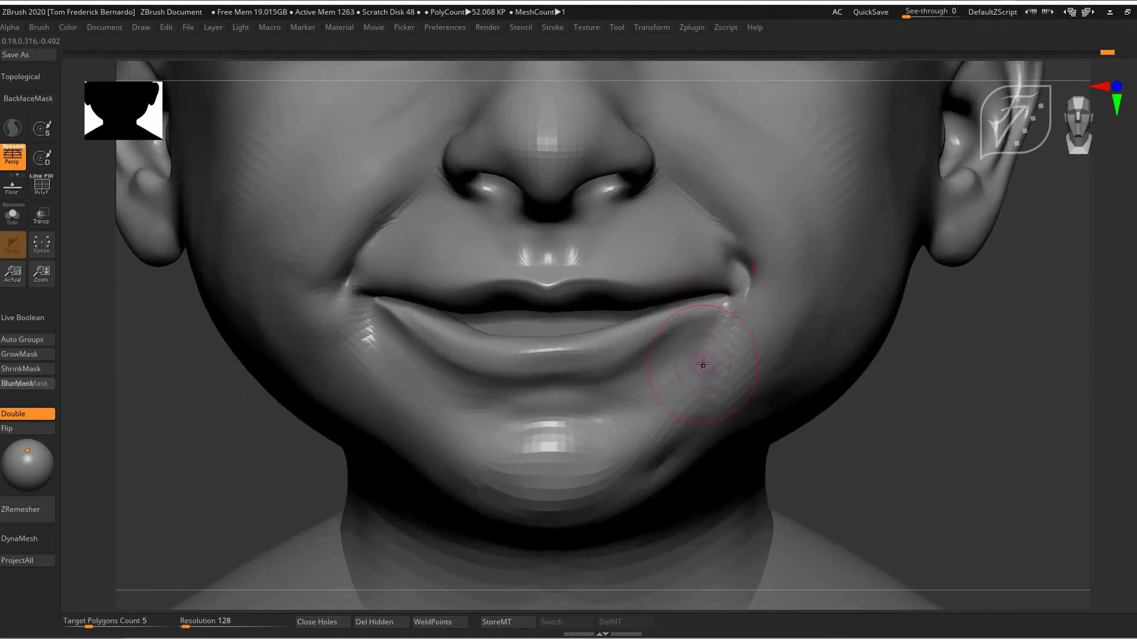
left_click_drag(587, 284, 595, 293)
mouse_move(516, 286)
left_mouse_down()
mouse_move(498, 292)
mouse_move(513, 294)
left_mouse_up()
left_click_drag(622, 368, 624, 356)
right_click_drag(568, 408, 273, 358, "ctrl")
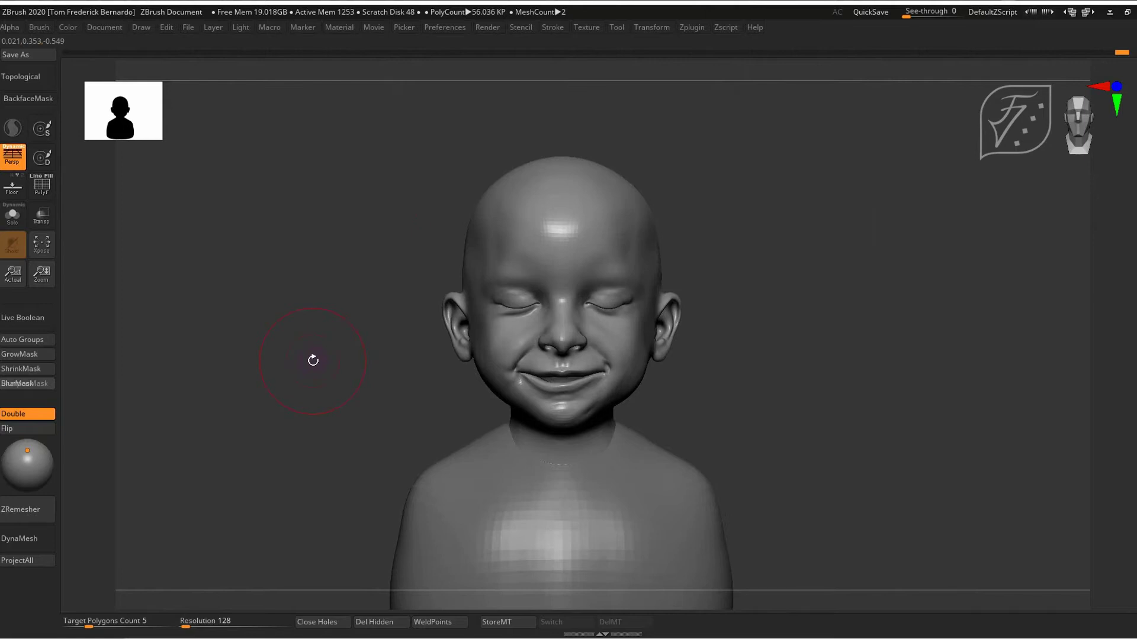
Raise the subdivision level and reshape the upper eyelid of the child's closed right eye
right_click_drag(433, 316, 545, 421, "ctrl")
right_click_drag(378, 95, 536, 313, "alt")
key("d")
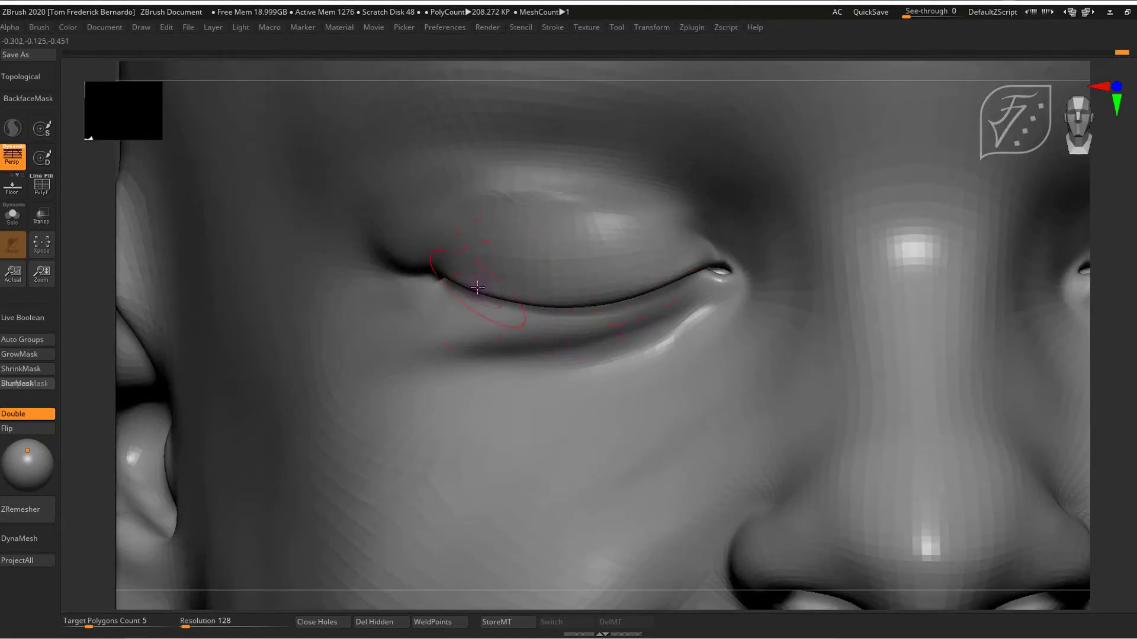
key("space")
mouse_move(561, 259)
left_mouse_down()
mouse_move(546, 259)
mouse_move(573, 224)
left_mouse_up()
key("space")
right_click_drag(582, 244, 588, 265, "ctrl")
left_click_drag(588, 226, 624, 243)
Enable backface masking and make childwithcrown_02 the active subtool
key("ctrl")
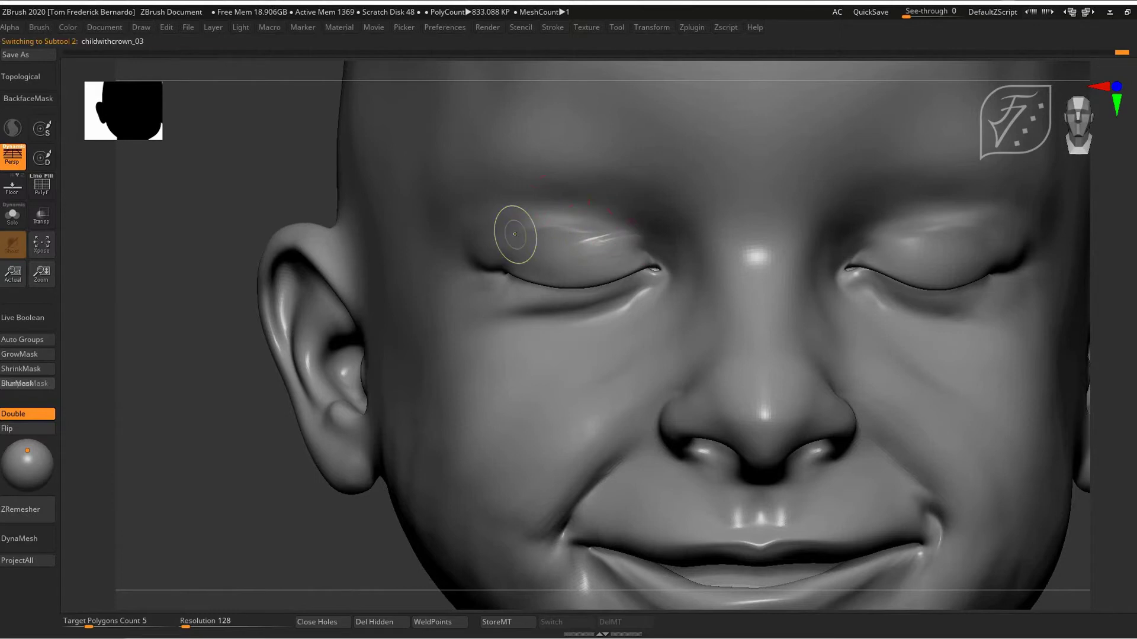
key("shift+b")
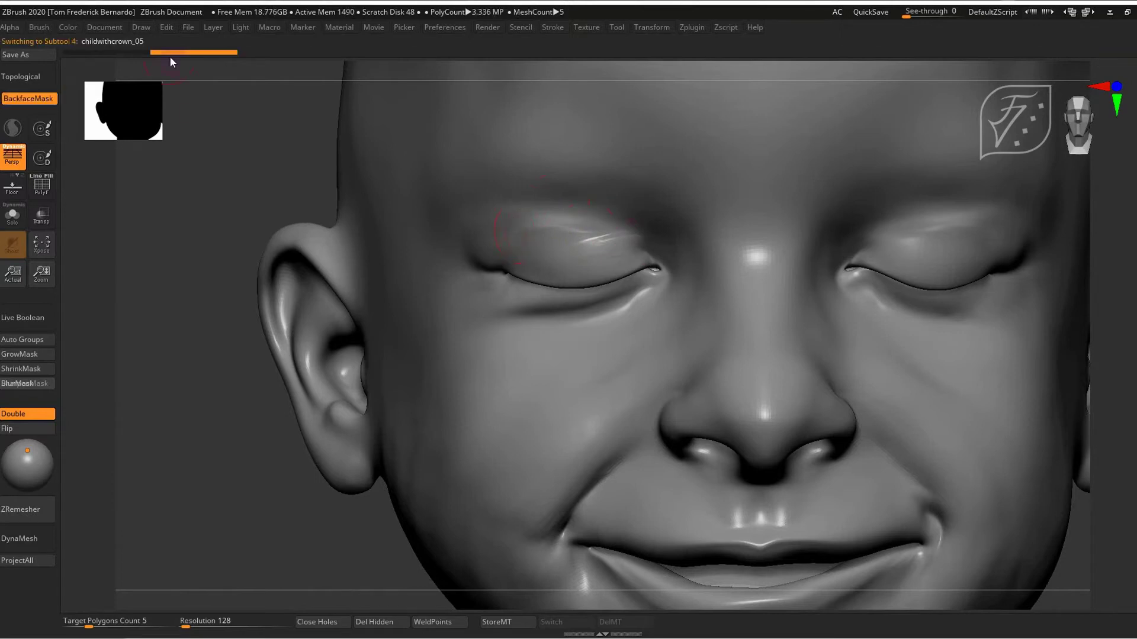
left_click(5, 332)
left_click(84, 215)
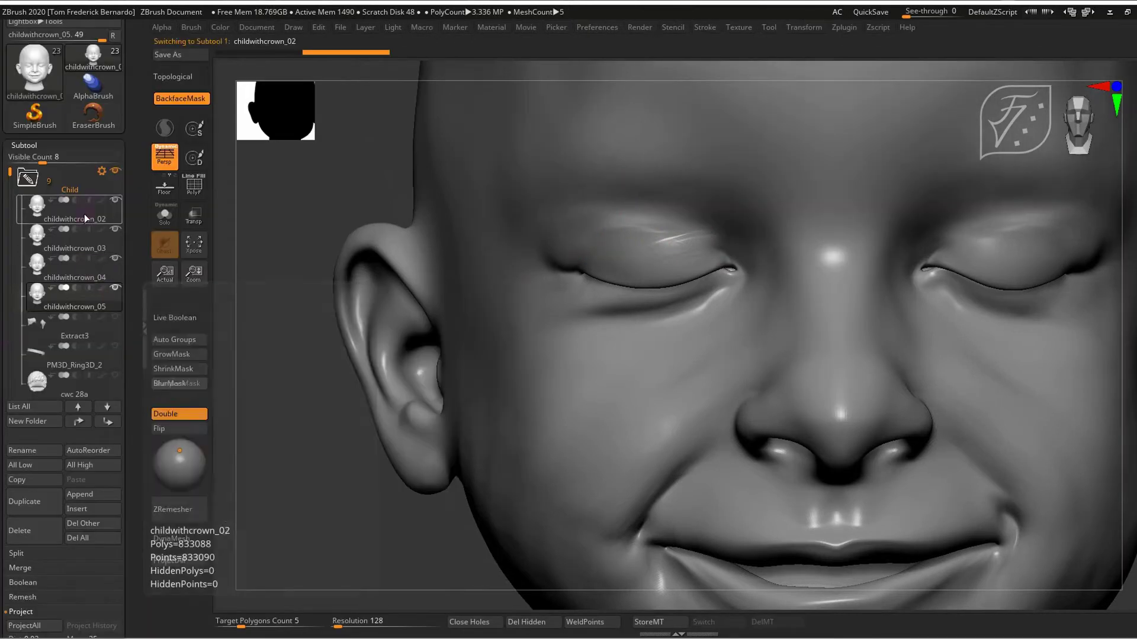
left_click(84, 214)
Set the subtool's subdivision level to 3 and isolate it in Solo mode
left_click(24, 145)
left_click(29, 159)
left_click_drag(29, 191, 42, 191)
left_click(165, 214)
right_click_drag(501, 270, 533, 308, "alt")
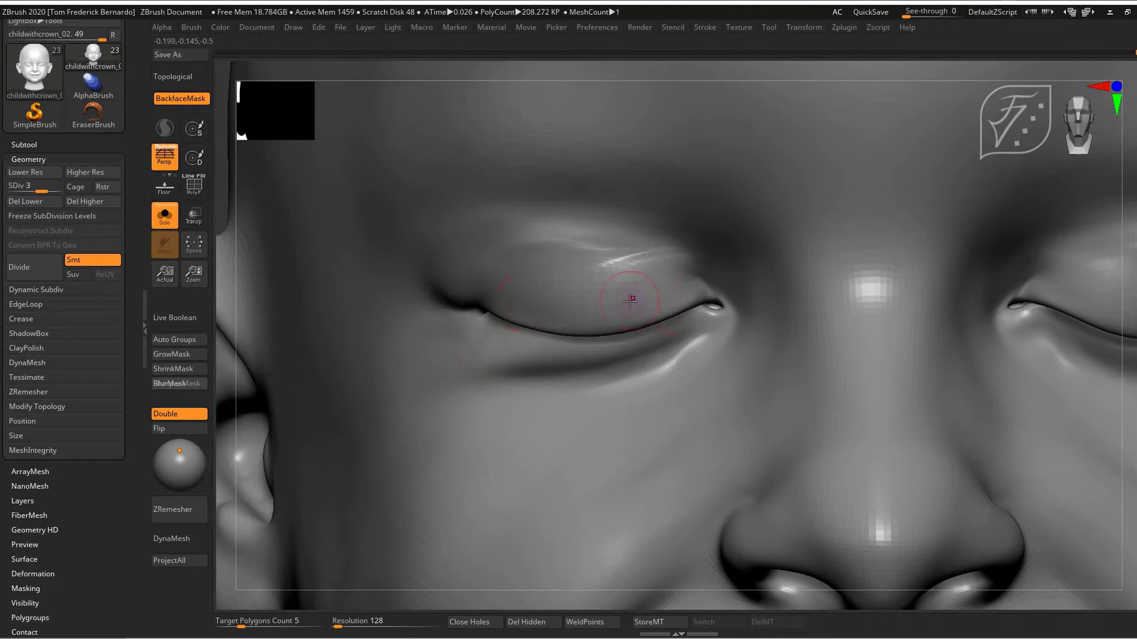
Smooth the upper eyelid of the child's left eye, dropping to subdivision level 2 for the second pass
key("f")
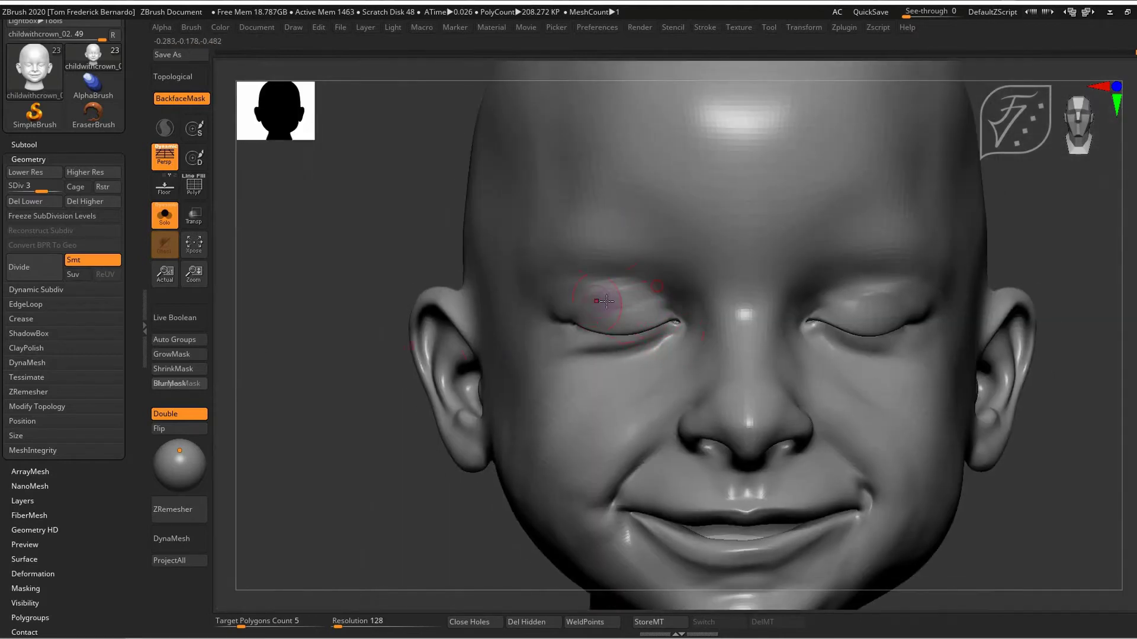
key("shift")
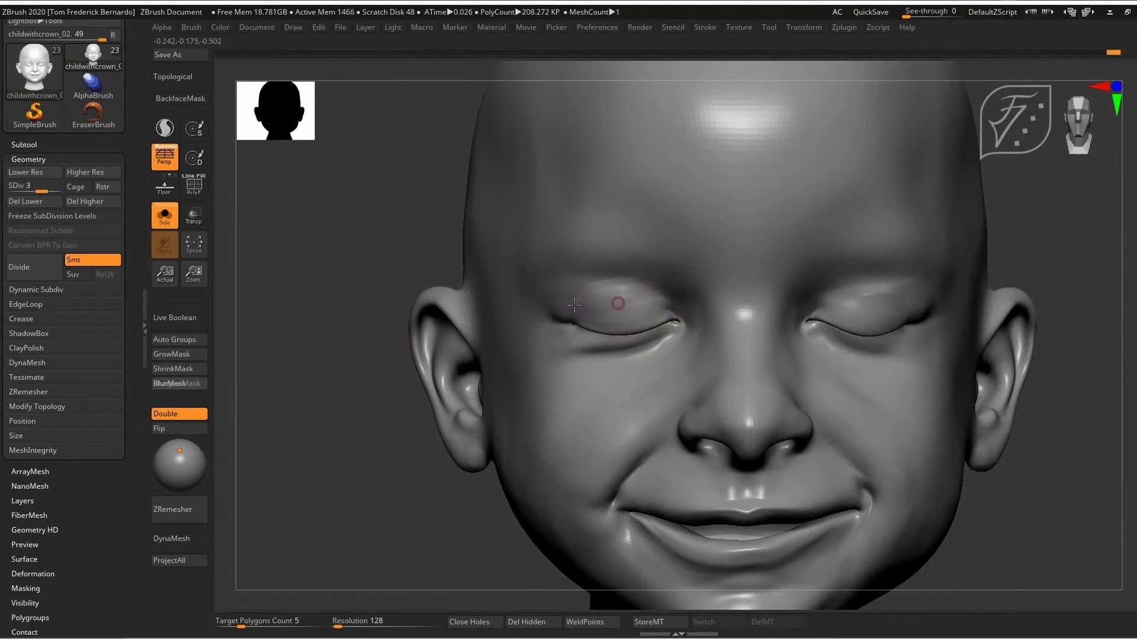
right_click_drag(870, 345, 615, 453, "alt")
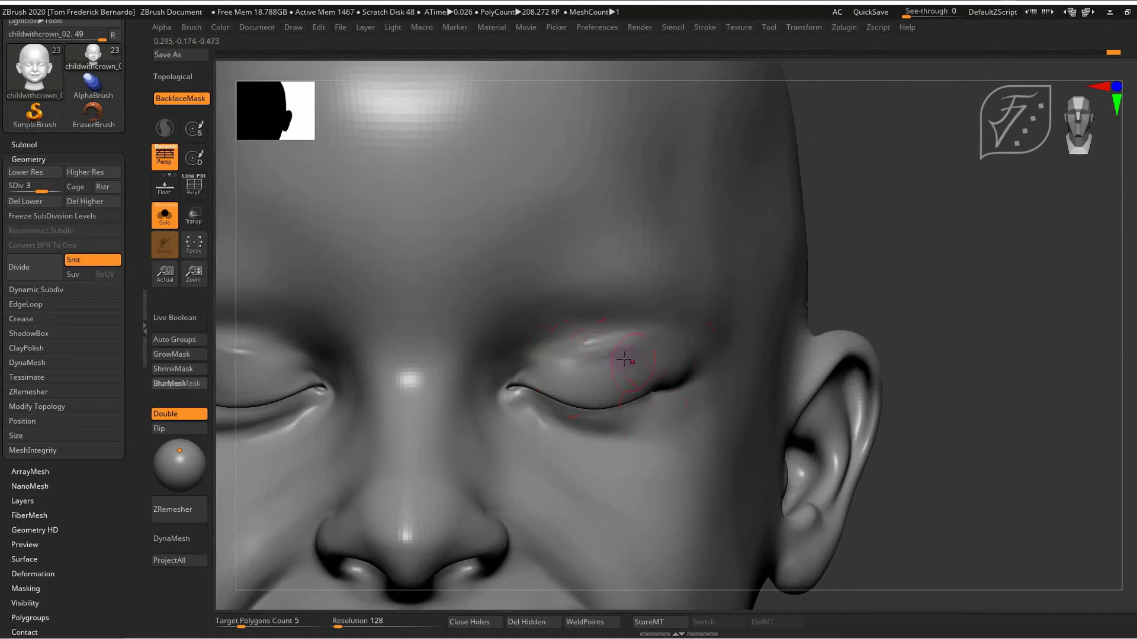
mouse_move(626, 342)
left_mouse_down("shift")
mouse_move(584, 351)
mouse_move(584, 367)
left_mouse_up("shift")
key("shift+d")
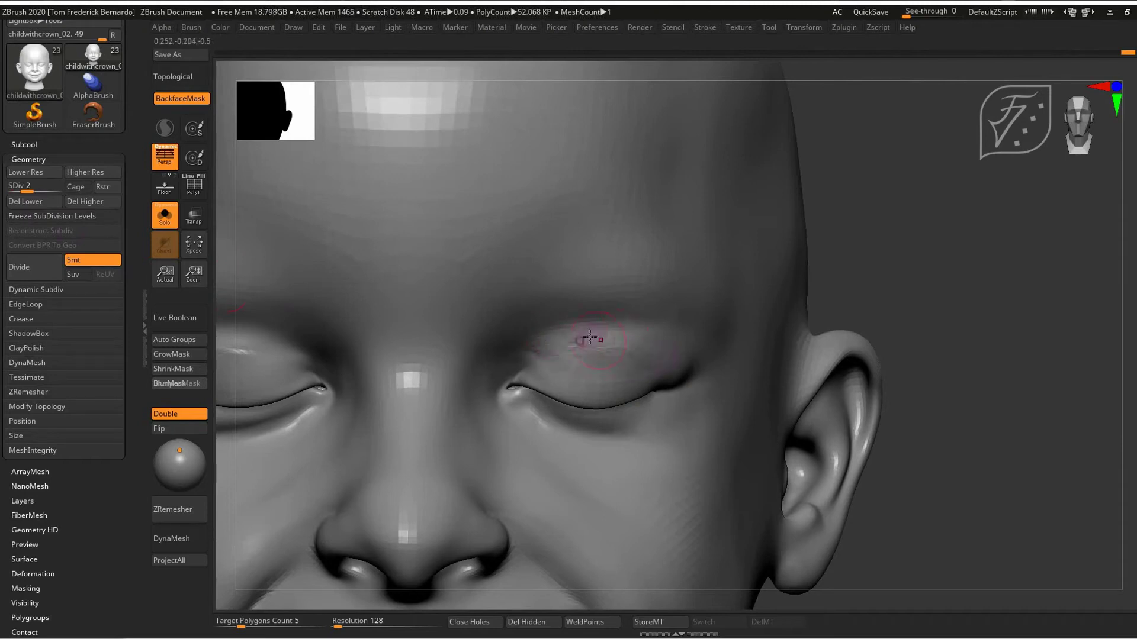
right_click_drag(685, 347, 644, 345)
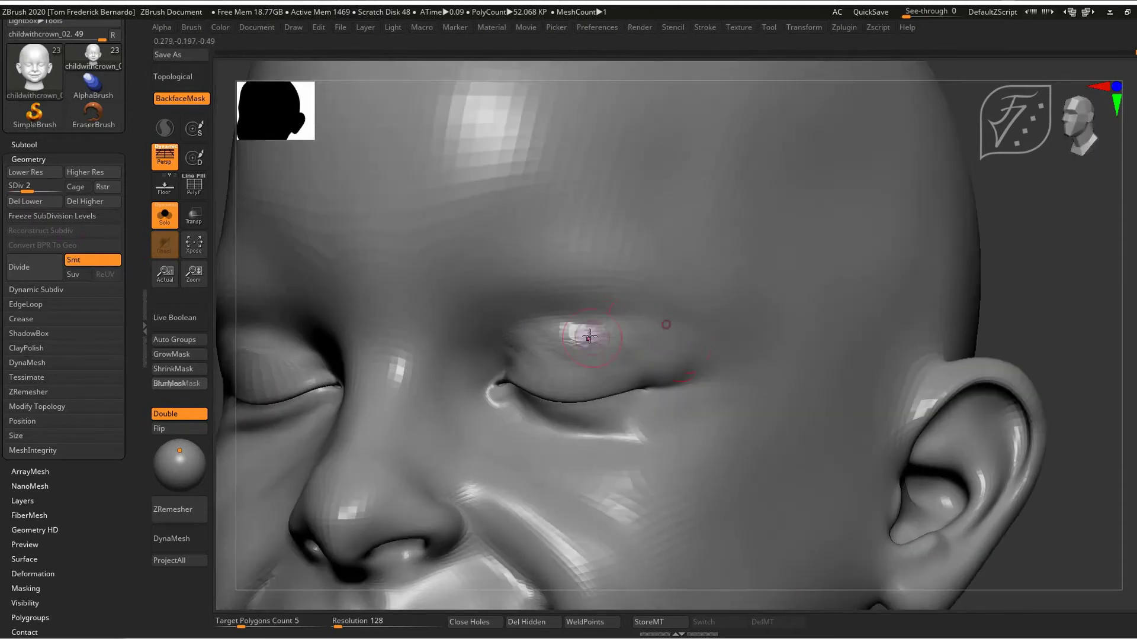
left_click_drag(552, 349, 547, 373, "shift")
Smooth the upper eyelid of the child's right eye at subdivision level 2
mouse_move(551, 399)
right_mouse_down("ctrl")
mouse_move(304, 414)
mouse_move(367, 509)
right_mouse_up("ctrl")
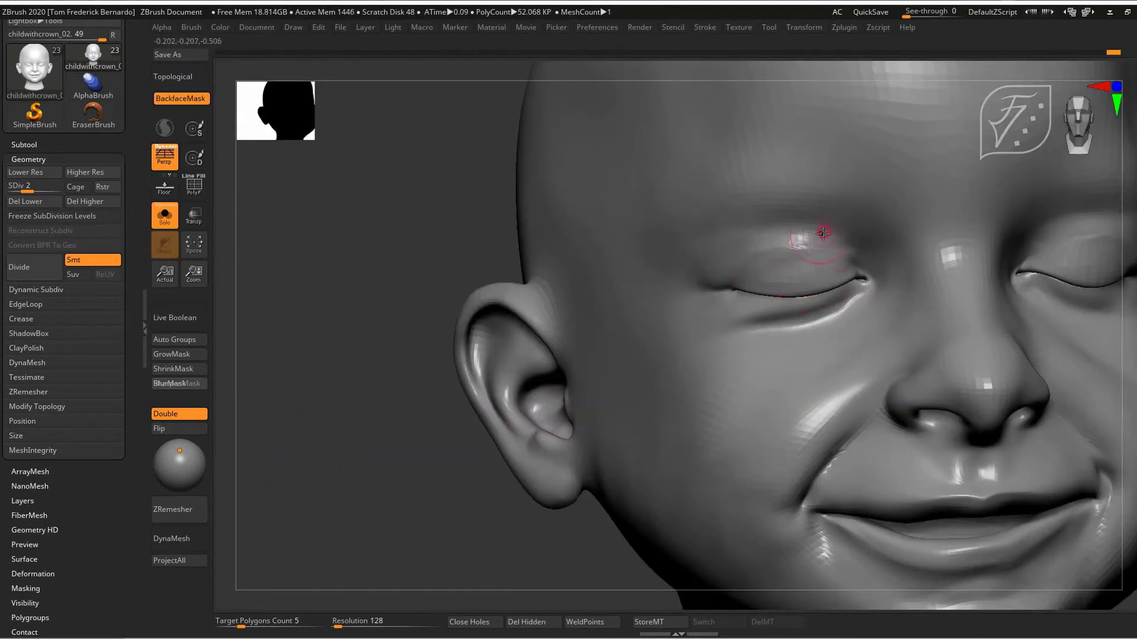
left_click_drag(831, 242, 746, 259, "shift")
right_click_drag(578, 448, 328, 424, "ctrl")
mouse_move(395, 478)
right_mouse_down("alt")
mouse_move(417, 325)
mouse_move(385, 482)
right_mouse_up("alt")
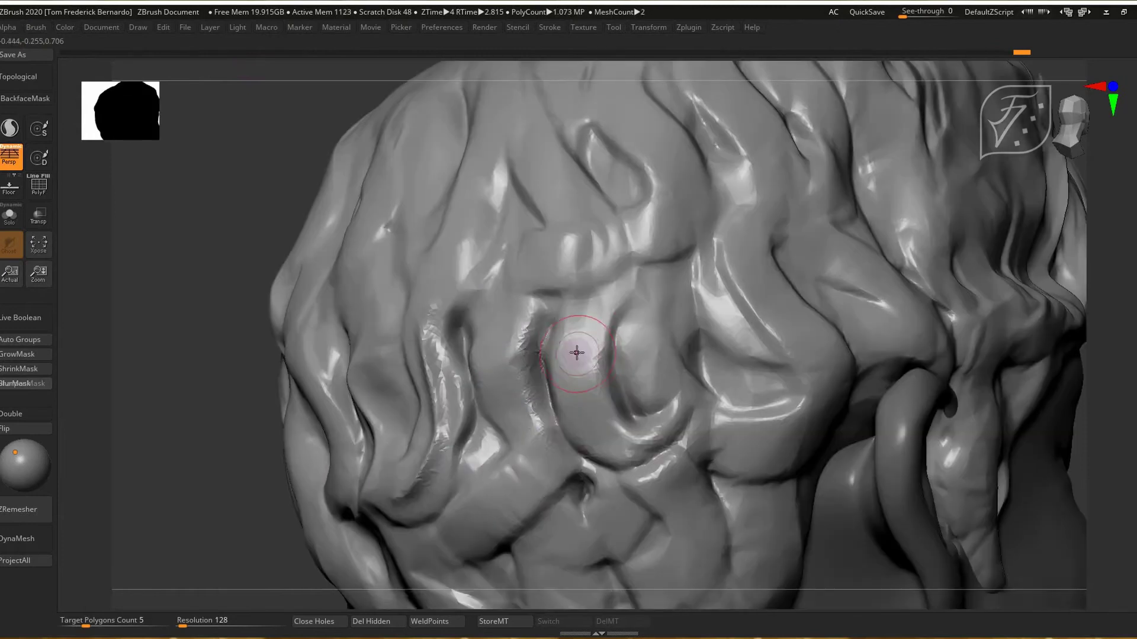
Sculpt curved locks and a hooked curl into the hair on the head's rear right side
left_click_drag(563, 355, 665, 418)
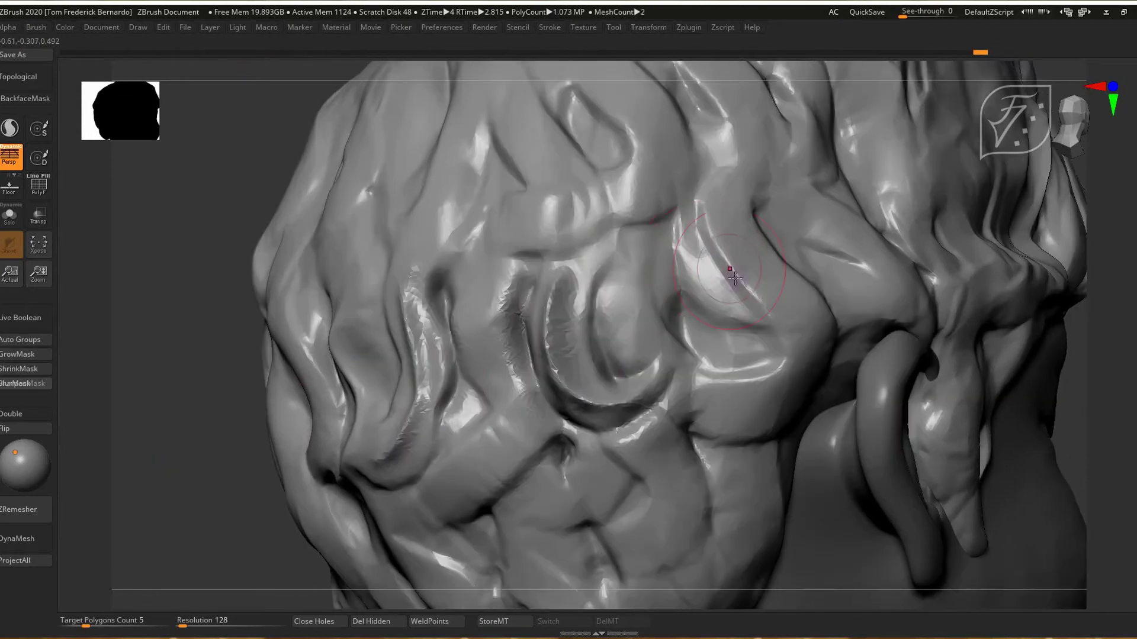
mouse_move(695, 243)
left_mouse_down()
mouse_move(685, 292)
mouse_move(722, 338)
mouse_move(777, 355)
left_mouse_up()
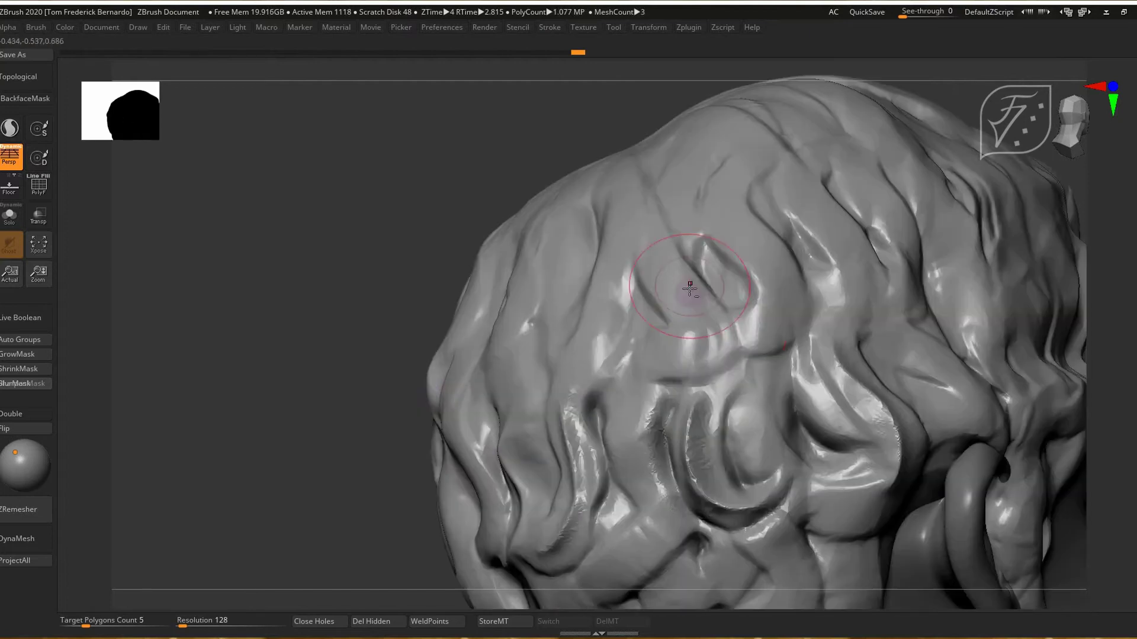
mouse_move(685, 278)
left_mouse_down()
mouse_move(693, 411)
mouse_move(681, 292)
mouse_move(687, 388)
left_mouse_up()
key("ctrl+z")
mouse_move(696, 387)
left_mouse_down()
mouse_move(672, 386)
mouse_move(672, 370)
left_mouse_up()
left_click_drag(675, 386, 686, 362)
mouse_move(681, 293)
left_mouse_down()
mouse_move(669, 344)
mouse_move(669, 322)
left_mouse_up()
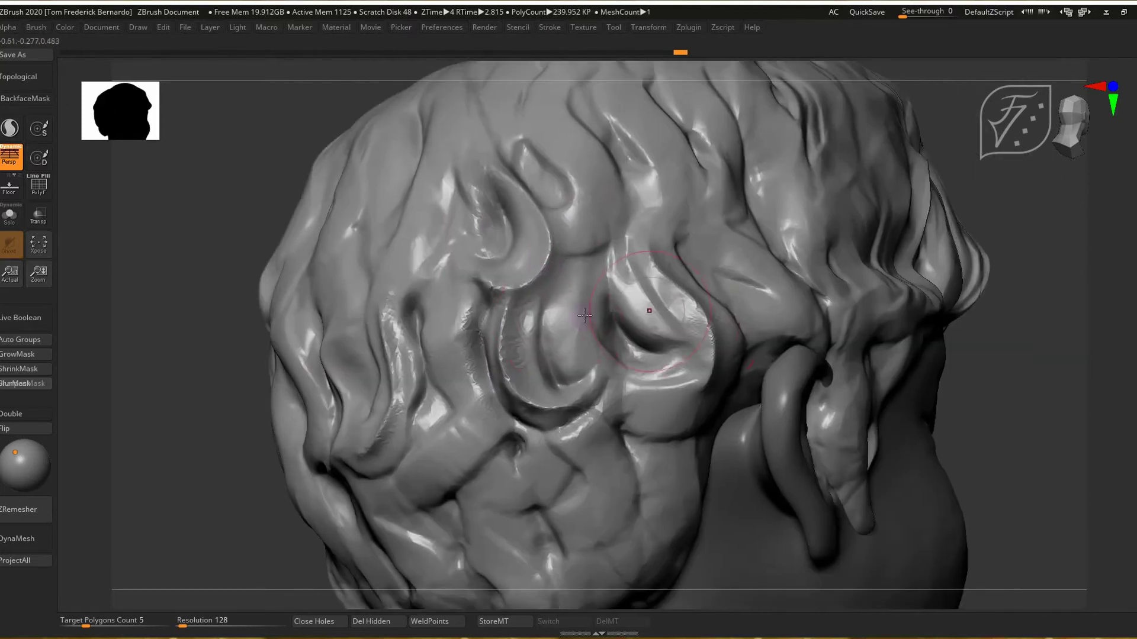
Deepen the hollow inside the curl behind the right ear and undo the latest strokes on the neighbouring strand
mouse_move(583, 323)
left_mouse_down()
mouse_move(622, 347)
mouse_move(558, 362)
mouse_move(601, 379)
left_mouse_up()
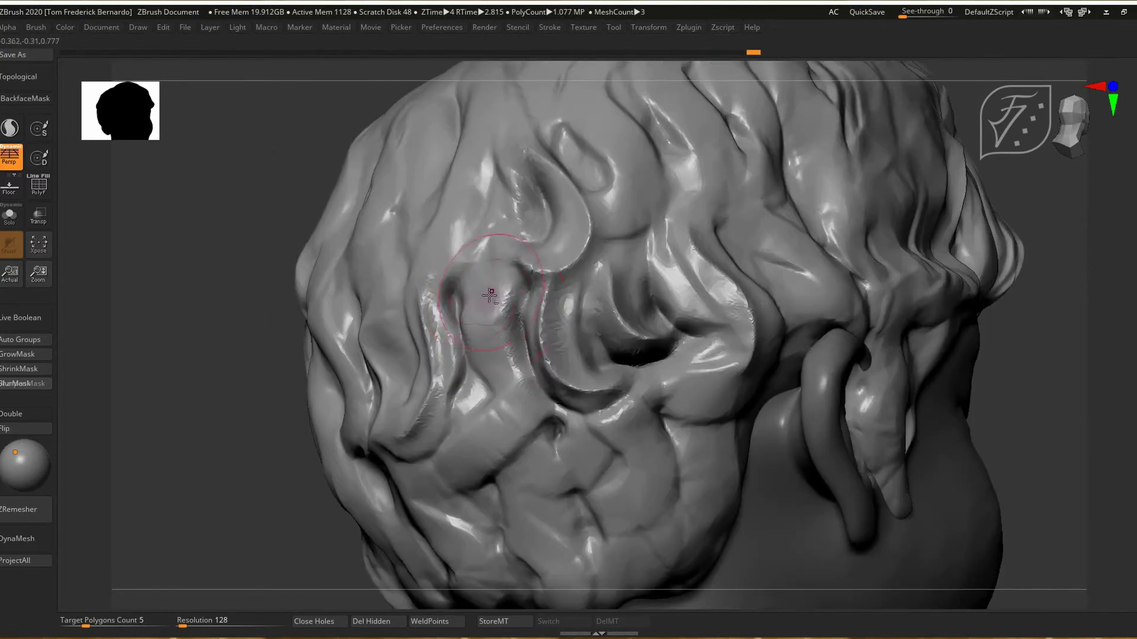
mouse_move(490, 294)
left_mouse_down()
mouse_move(520, 395)
mouse_move(482, 301)
mouse_move(454, 299)
left_mouse_up()
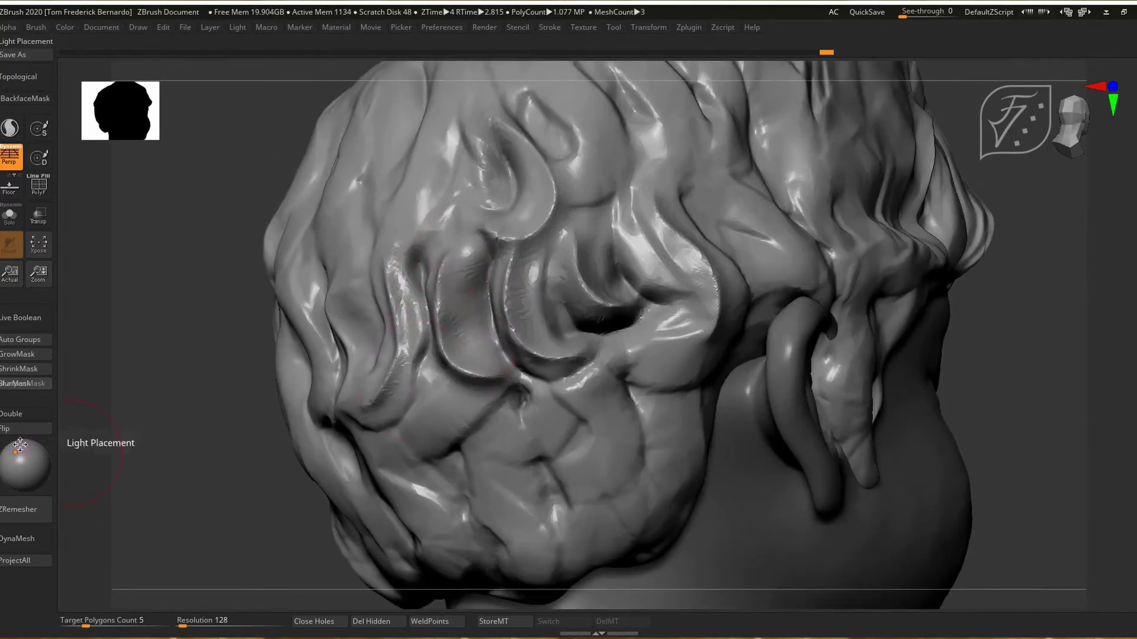
key("ctrl+z")
key("ctrl+z")
key("ctrl+z")
key("ctrl+z")
key("ctrl+z")
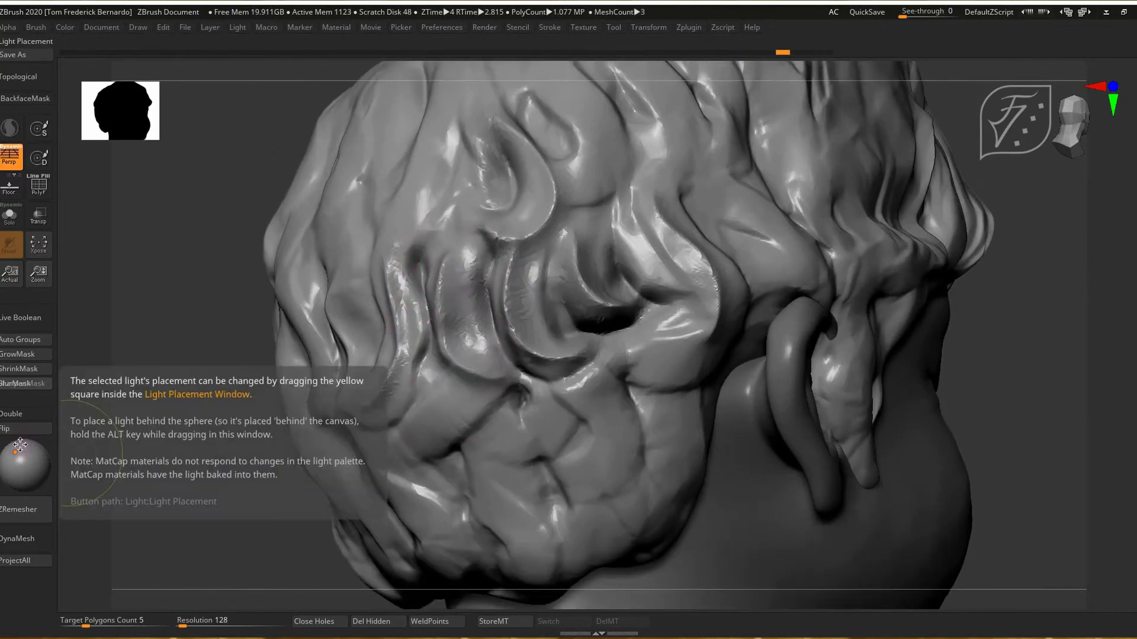
Form rounded curl ends in the lower hair behind and below the child's right ear
left_click_drag(466, 323, 536, 408)
mouse_move(466, 344)
left_mouse_down()
mouse_move(538, 418)
mouse_move(547, 398)
mouse_move(633, 456)
mouse_move(570, 498)
left_mouse_up()
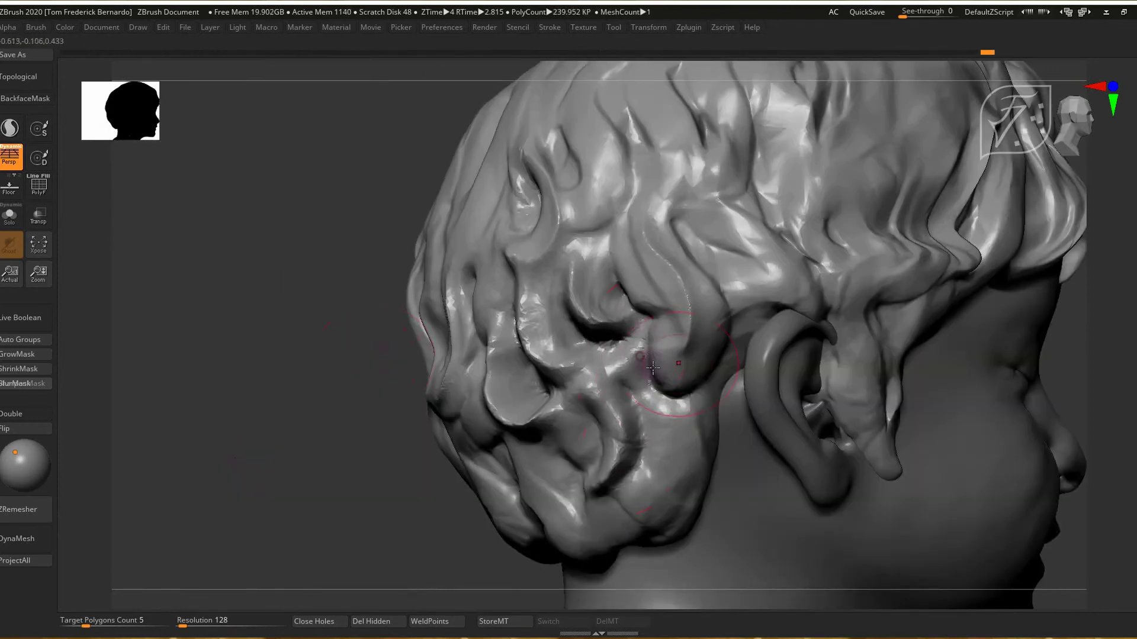
mouse_move(653, 368)
left_mouse_down()
mouse_move(685, 325)
mouse_move(681, 373)
left_mouse_up()
left_click_drag(406, 500, 396, 444, "alt")
left_click_drag(665, 353, 649, 418)
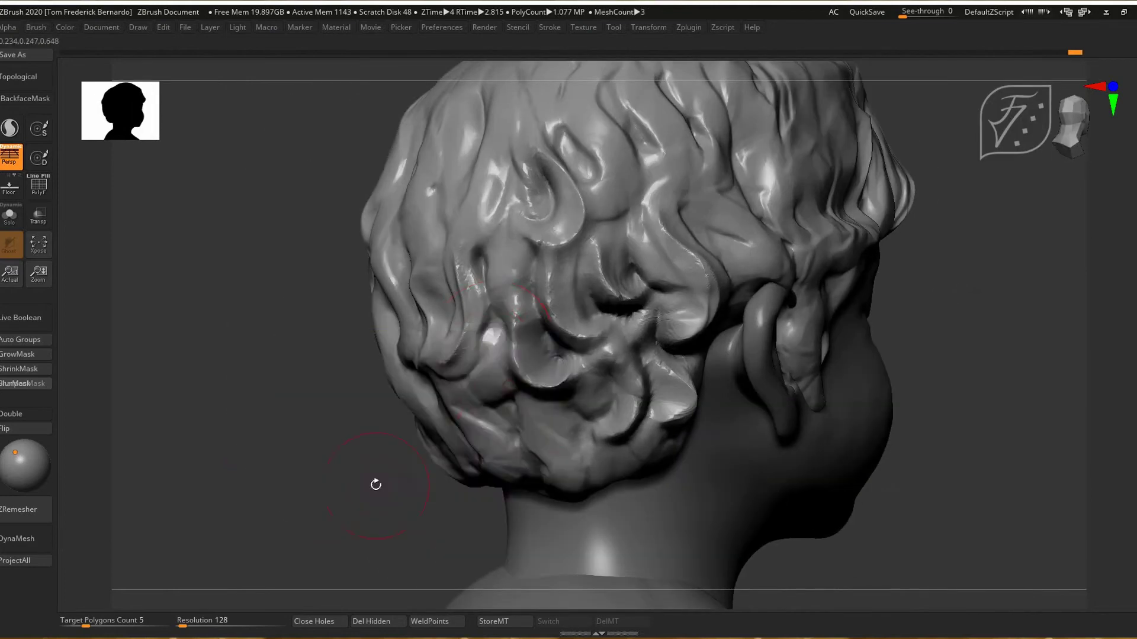
Sculpt a spiral curl into the hair at the back of the head, toward the child's left side
left_click_drag(296, 485, 517, 323)
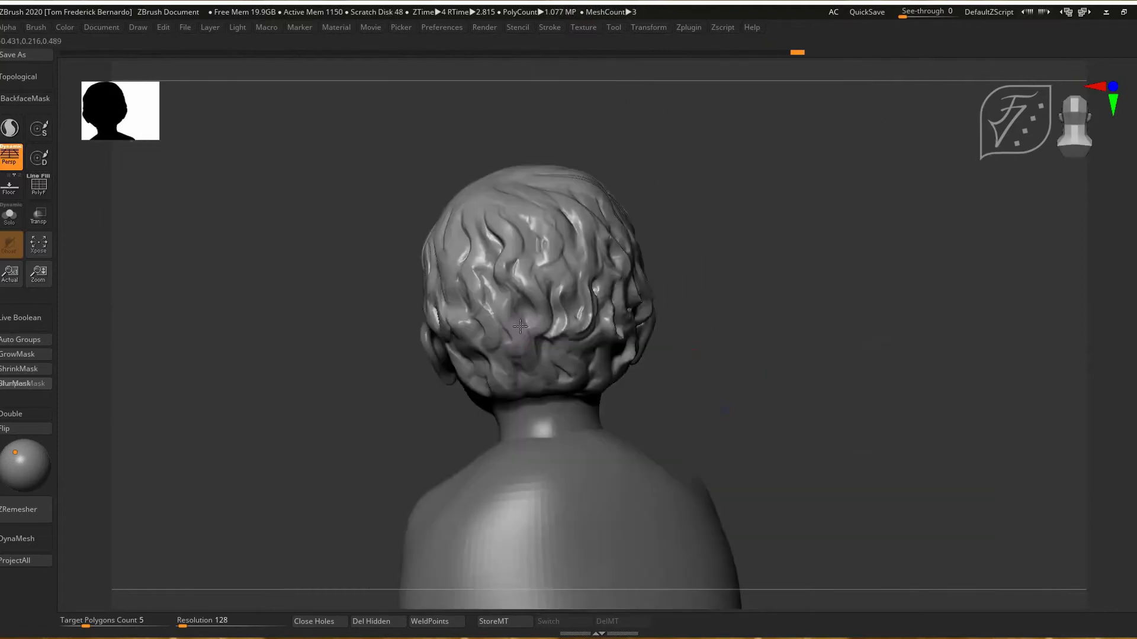
left_click_drag(332, 488, 449, 428)
right_click_drag(449, 428, 496, 302, "ctrl")
key("space")
right_click_drag(505, 388, 483, 355, "ctrl")
left_click_drag(429, 376, 464, 409, "alt")
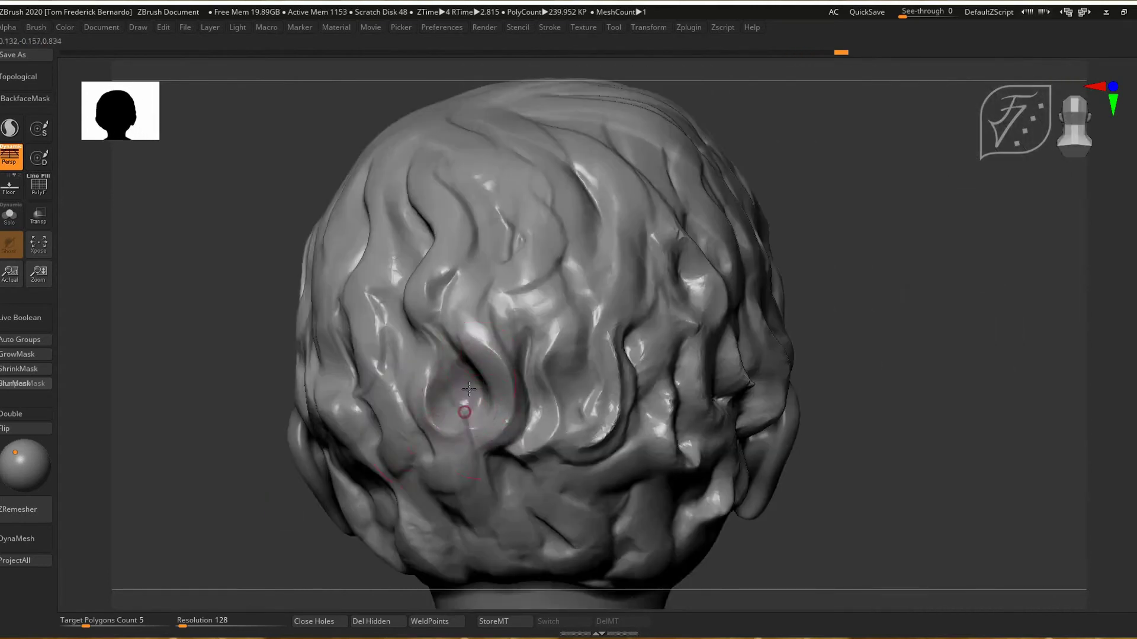
left_click_drag(254, 531, 311, 524)
left_click_drag(401, 385, 423, 435, "alt")
left_click_drag(266, 536, 197, 527)
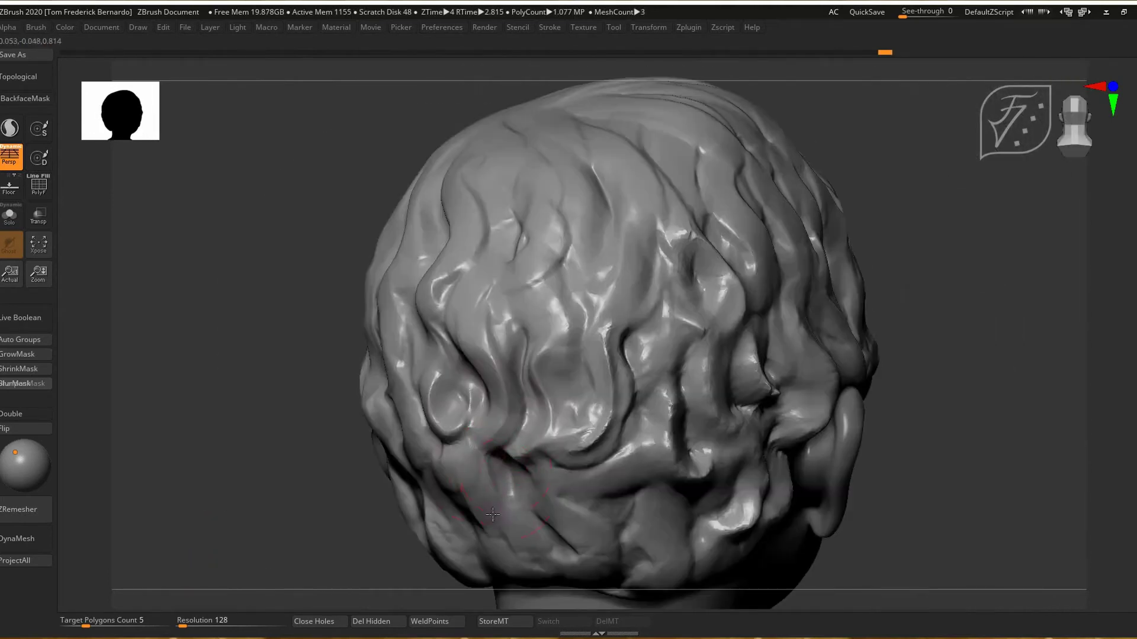
Carve curls above the nape and add flowing waves through the central hair on the back of the head
left_click_drag(163, 566, 125, 562)
mouse_move(514, 486)
left_mouse_down()
mouse_move(503, 536)
mouse_move(512, 551)
left_mouse_up()
left_click_drag(260, 563, 183, 527)
mouse_move(548, 376)
left_mouse_down()
mouse_move(550, 434)
mouse_move(536, 458)
mouse_move(582, 428)
left_mouse_up()
mouse_move(509, 411)
left_mouse_down()
mouse_move(538, 465)
mouse_move(577, 447)
left_mouse_up()
mouse_move(236, 450)
left_mouse_down()
mouse_move(233, 396)
mouse_move(276, 473)
left_mouse_up()
mouse_move(497, 302)
left_mouse_down()
mouse_move(502, 385)
mouse_move(521, 414)
left_mouse_up()
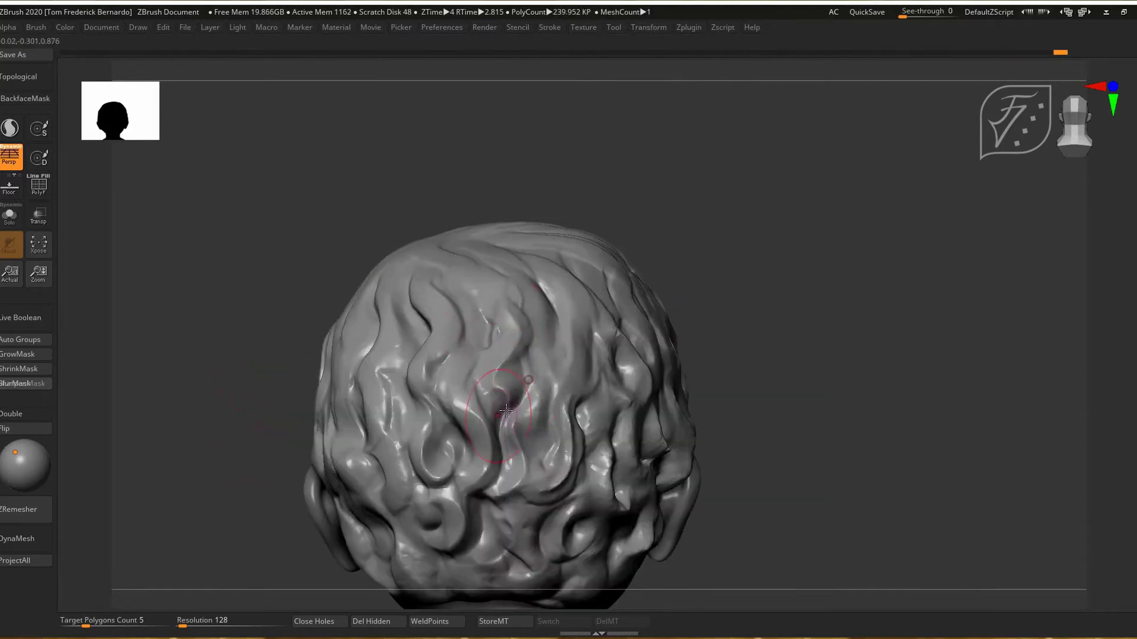
Refine the wavy locks running down the middle of the back of the head
left_click_drag(302, 422, 254, 423)
left_click_drag(556, 362, 540, 461)
left_click_drag(567, 432, 557, 393, "alt")
mouse_move(237, 509)
left_mouse_down("alt")
mouse_move(216, 430)
mouse_move(219, 473)
left_mouse_up("alt")
mouse_move(544, 255)
left_mouse_down("alt")
mouse_move(555, 316)
mouse_move(539, 343)
mouse_move(558, 284)
left_mouse_up("alt")
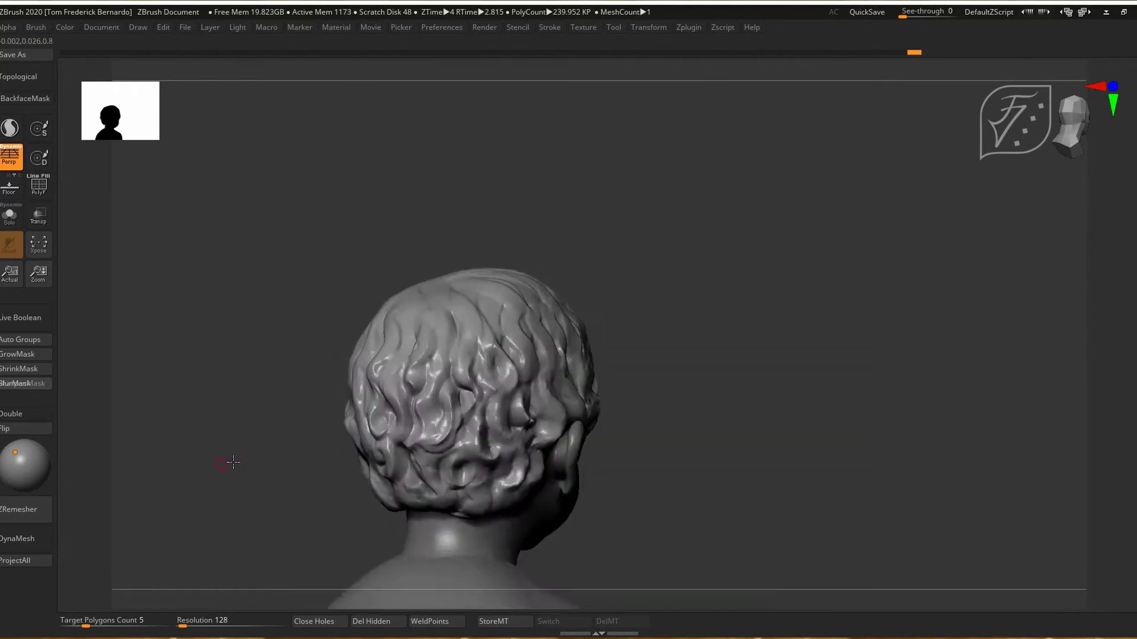
Shape the curls along the nape hairline from the center toward the child's right side
right_click_drag(225, 464, 421, 397, "ctrl")
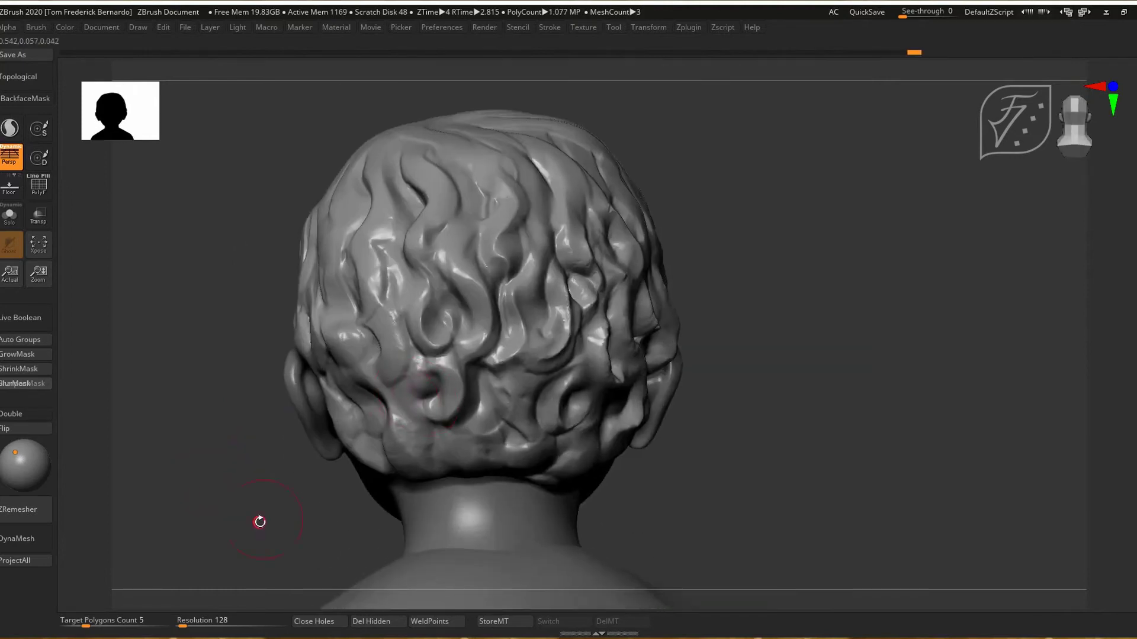
right_click_drag(259, 521, 369, 432, "ctrl")
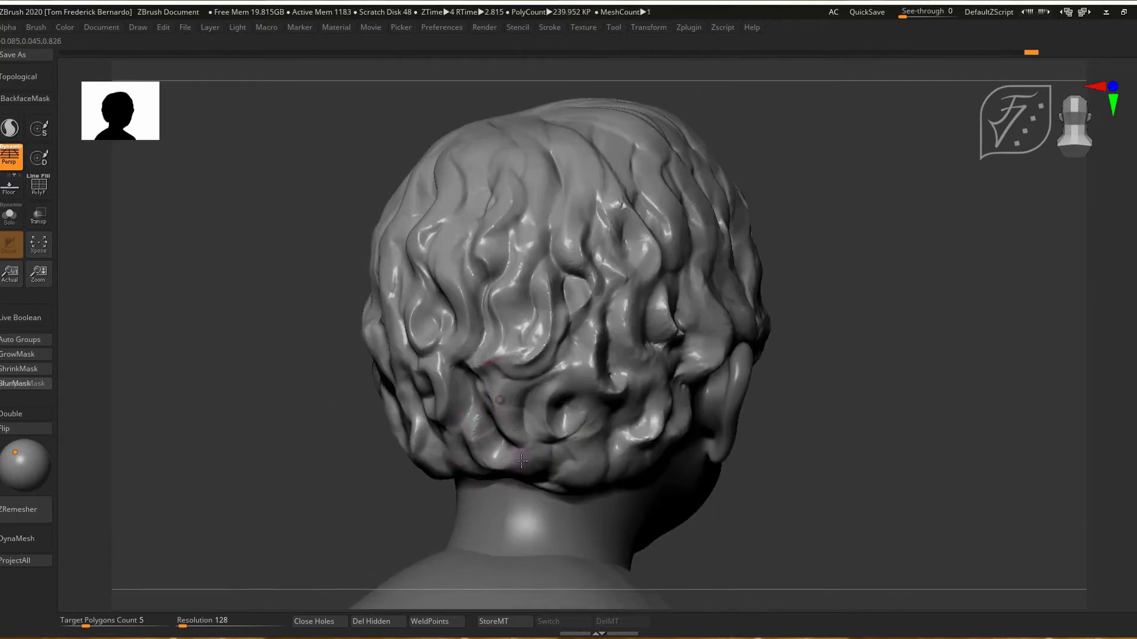
right_click_drag(521, 461, 460, 432)
right_click_drag(718, 500, 714, 391, "ctrl")
mouse_move(714, 391)
right_mouse_down()
mouse_move(657, 385)
mouse_move(718, 424)
mouse_move(633, 376)
right_mouse_up()
right_click_drag(633, 376, 625, 474, "ctrl")
left_click_drag(457, 349, 437, 395, "alt")
mouse_move(437, 390)
left_mouse_down()
mouse_move(430, 347)
mouse_move(414, 412)
left_mouse_up()
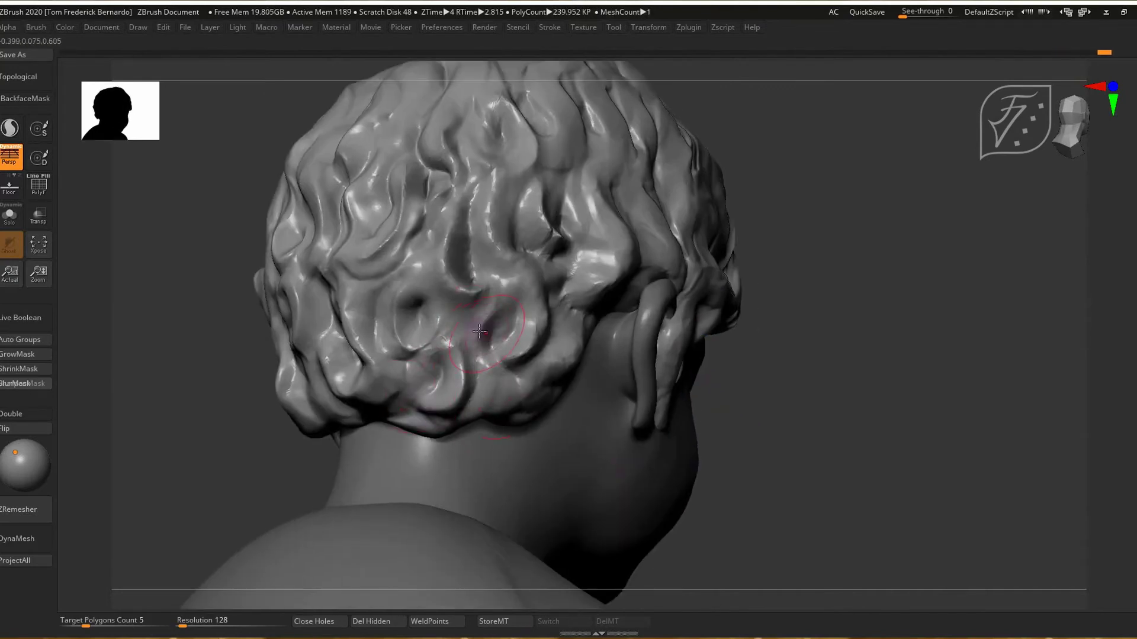
Define a curl at the lower hairline behind the child's right ear and undo the extra stroke beside it
left_click_drag(479, 332, 491, 371)
left_click_drag(512, 311, 426, 270)
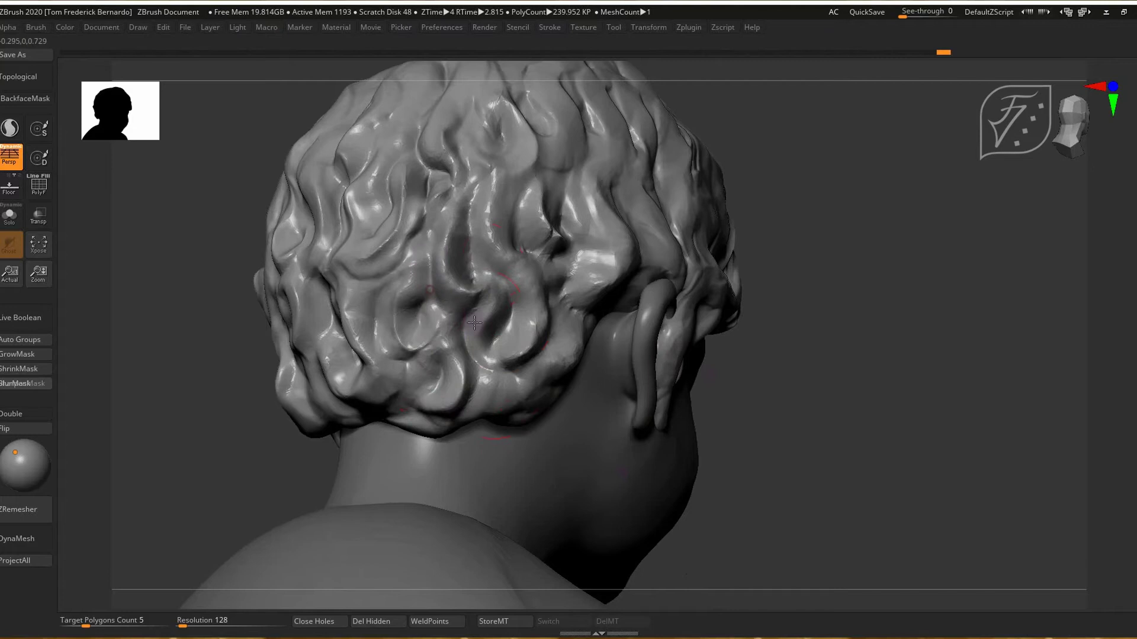
right_click_drag(814, 360, 728, 363)
left_click_drag(517, 363, 541, 332)
key("ctrl+z")
Sculpt long S-shaped locks on the side of the hair, just behind and above the child's right ear
right_click_drag(563, 366, 627, 365)
right_click_drag(377, 364, 353, 478, "alt")
left_click_drag(543, 275, 527, 368)
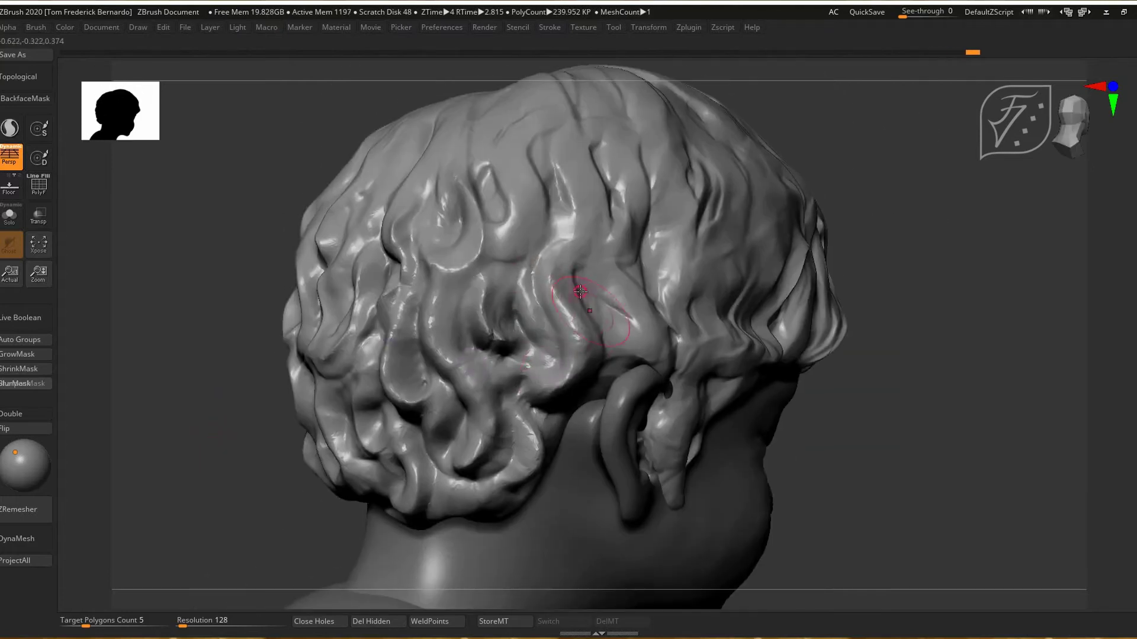
left_click_drag(578, 291, 586, 362)
Extend the lock above the right ear and isolate the hair in Solo mode to reach the hollow beneath it
right_click_drag(669, 355, 610, 349)
mouse_move(618, 295)
left_mouse_down()
mouse_move(645, 369)
mouse_move(662, 319)
left_mouse_up()
left_click_drag(666, 361, 622, 345)
left_click(8, 215)
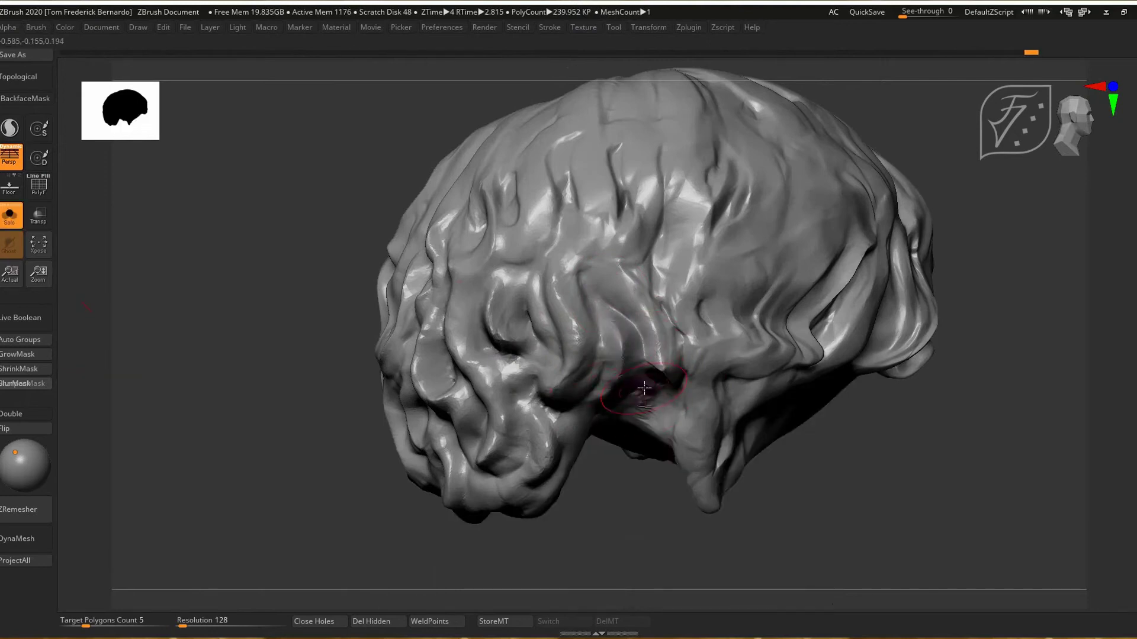
left_click(227, 499)
Show the whole bust, sculpt a lock behind the child's left ear and undo the last stroke
left_click_drag(227, 499, 296, 427)
left_click_drag(327, 341, 538, 373, "alt")
mouse_move(504, 246)
left_mouse_down("alt")
mouse_move(484, 261)
mouse_move(524, 317)
left_mouse_up("alt")
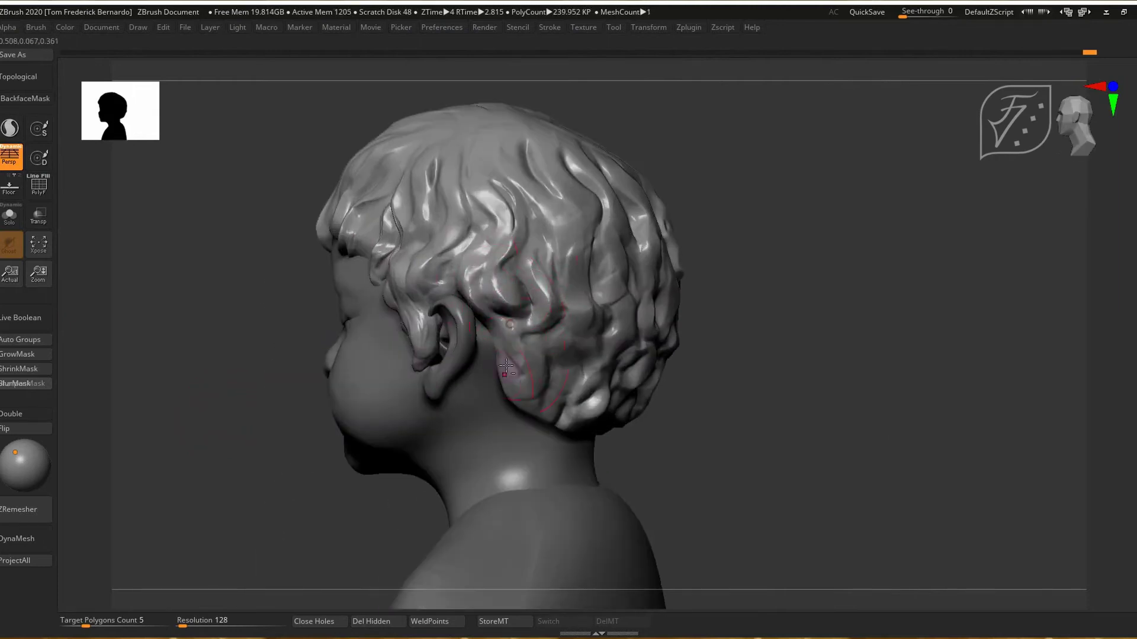
left_click_drag(267, 415, 225, 409)
left_click_drag(510, 342, 525, 374)
key("ctrl+z")
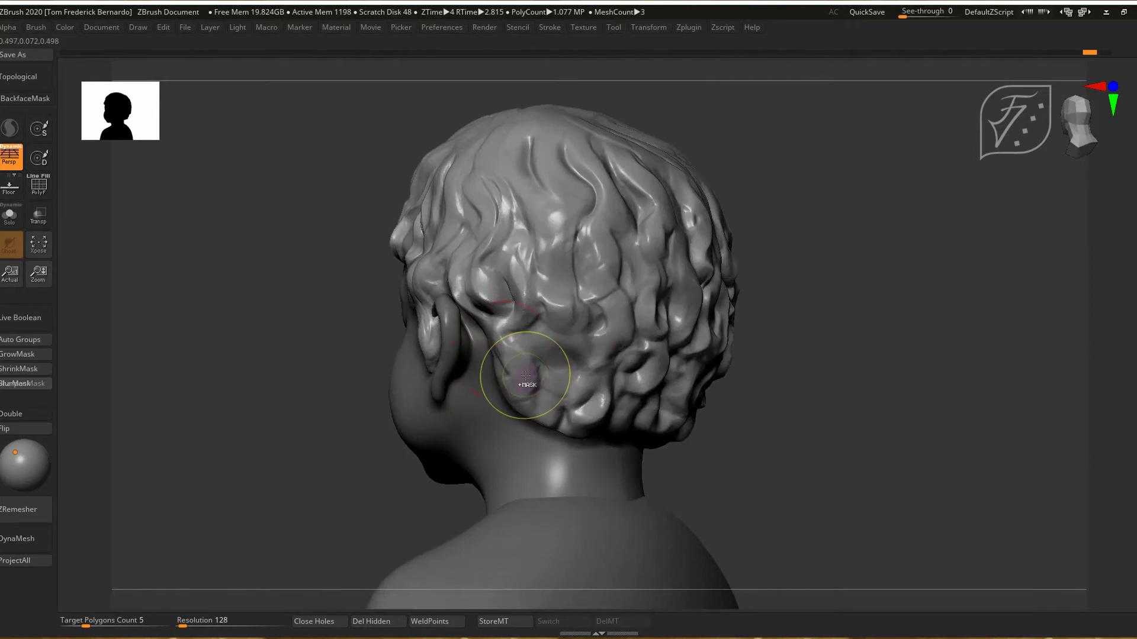
Carve a row of curved locks along the hairline between the child's left ear and the nape
left_click_drag(225, 474, 267, 483)
right_click_drag(364, 403, 426, 409, "alt")
mouse_move(598, 327)
left_mouse_down()
mouse_move(579, 384)
mouse_move(590, 343)
mouse_move(554, 403)
mouse_move(627, 368)
mouse_move(607, 408)
left_mouse_up()
left_click_drag(918, 470, 853, 465)
mouse_move(642, 310)
left_mouse_down()
mouse_move(638, 422)
mouse_move(689, 415)
left_mouse_up()
left_click_drag(525, 464, 592, 464)
left_click_drag(636, 343, 639, 415)
left_click_drag(681, 343, 636, 438)
left_click_drag(717, 387, 687, 436)
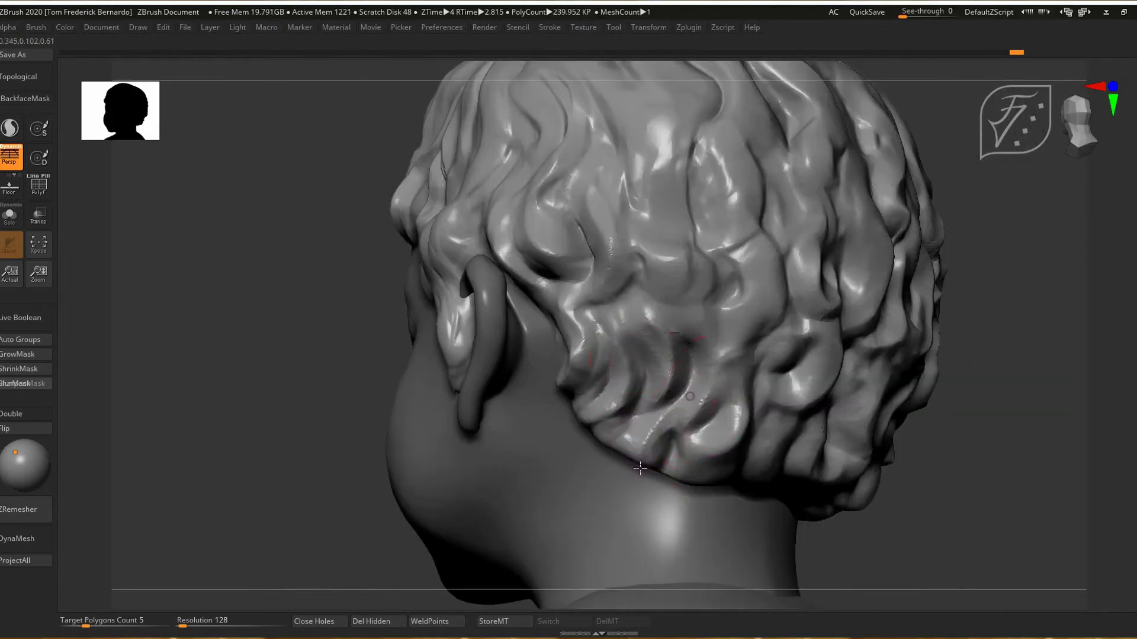
Deepen the locks behind the left ear, replace the last stroke with a shorter one, and view the bust from behind
left_click_drag(704, 331, 666, 441)
left_click_drag(731, 382, 668, 454)
mouse_move(474, 465)
left_mouse_down()
mouse_move(358, 462)
mouse_move(319, 438)
left_mouse_up()
key("ctrl+z")
left_click_drag(688, 366, 681, 393)
mouse_move(393, 406)
left_mouse_down()
mouse_move(435, 341)
mouse_move(224, 361)
mouse_move(399, 370)
left_mouse_up()
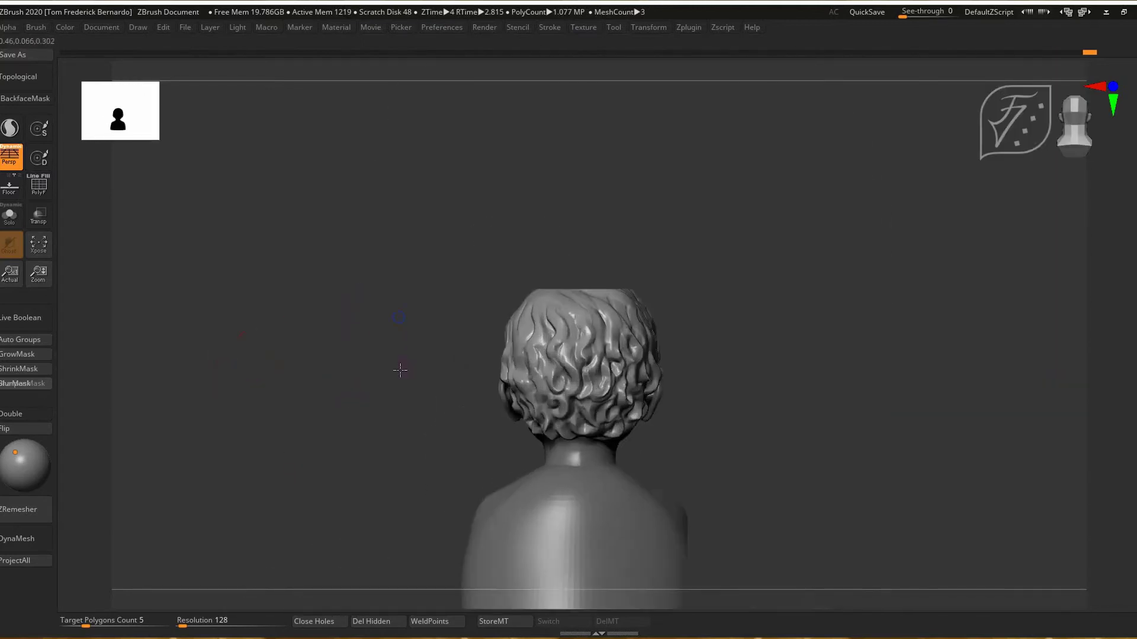
Undo the last stroke and sculpt curved locks behind and above the child's left ear, reaching to the left temple
key("ctrl+z")
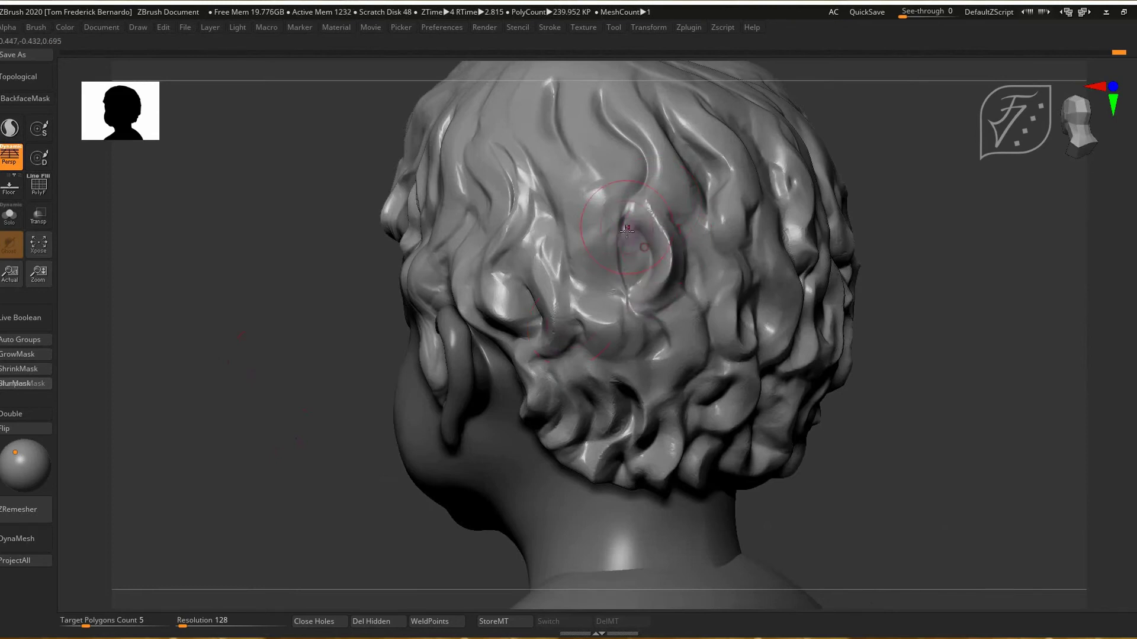
mouse_move(584, 209)
left_mouse_down()
mouse_move(570, 246)
mouse_move(589, 261)
mouse_move(609, 173)
mouse_move(610, 321)
left_mouse_up()
left_click_drag(676, 312, 600, 359)
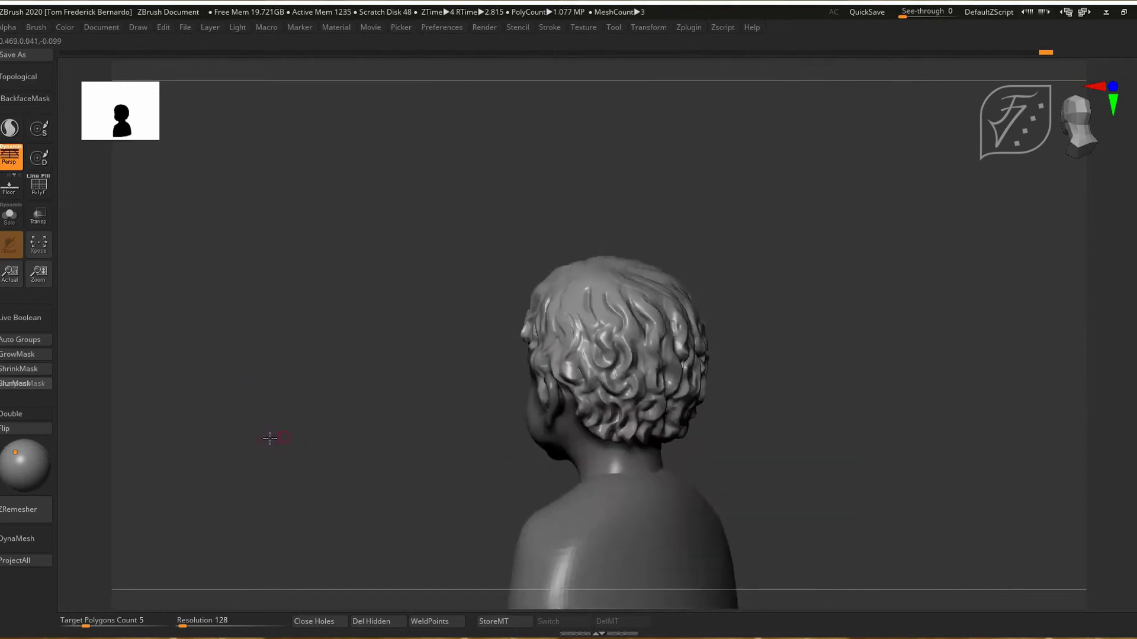
left_click_drag(276, 434, 320, 470)
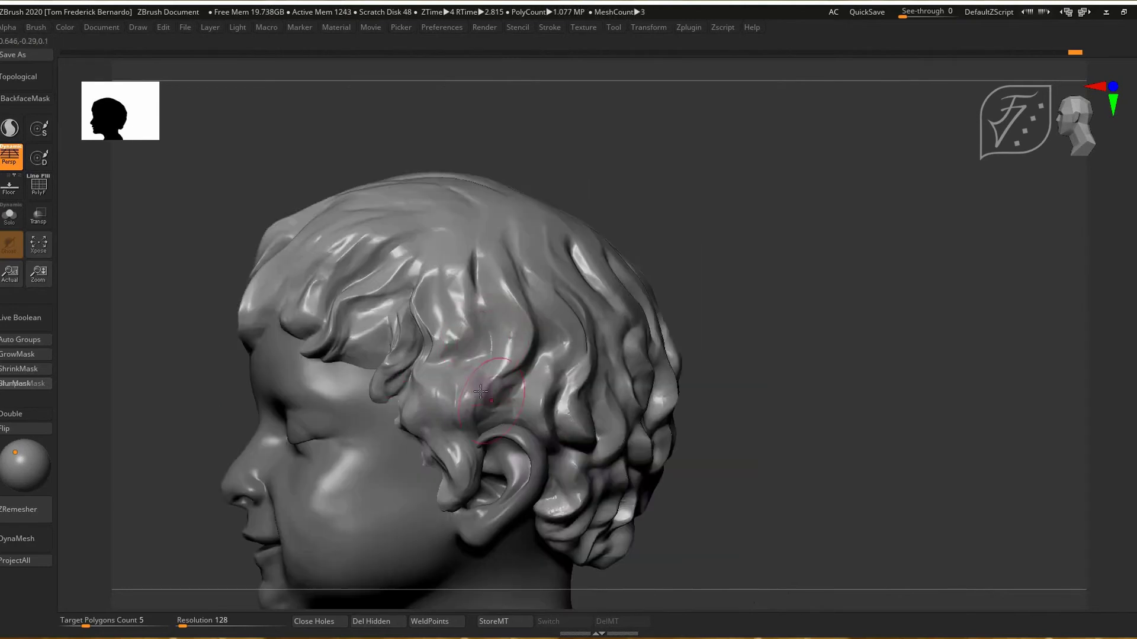
left_click_drag(408, 405, 447, 456)
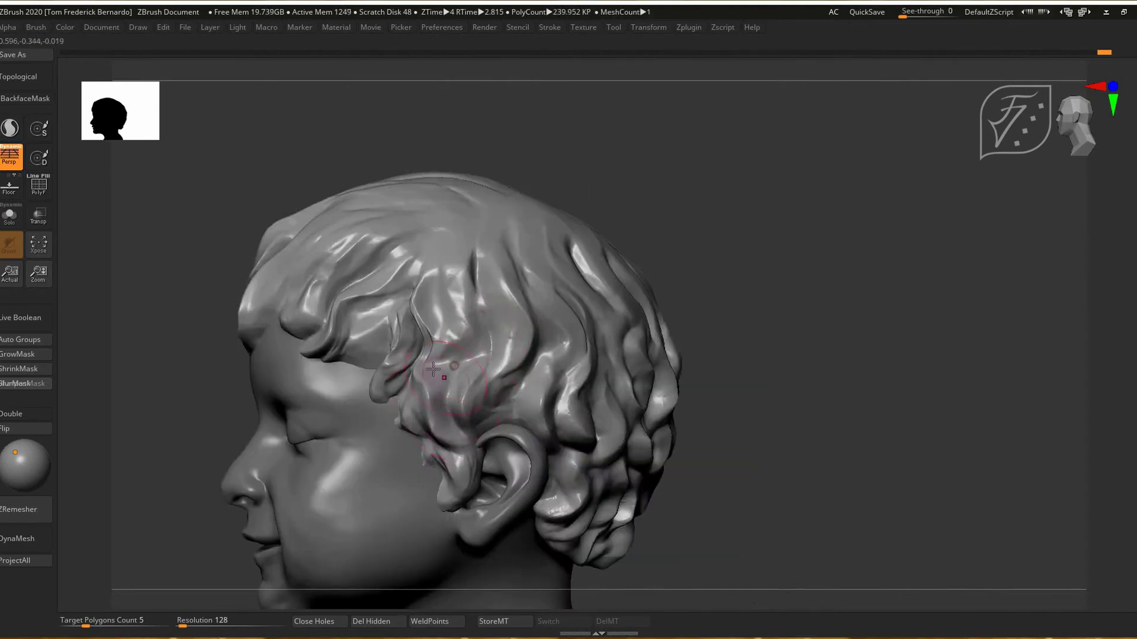
left_click_drag(448, 278, 434, 343, "alt")
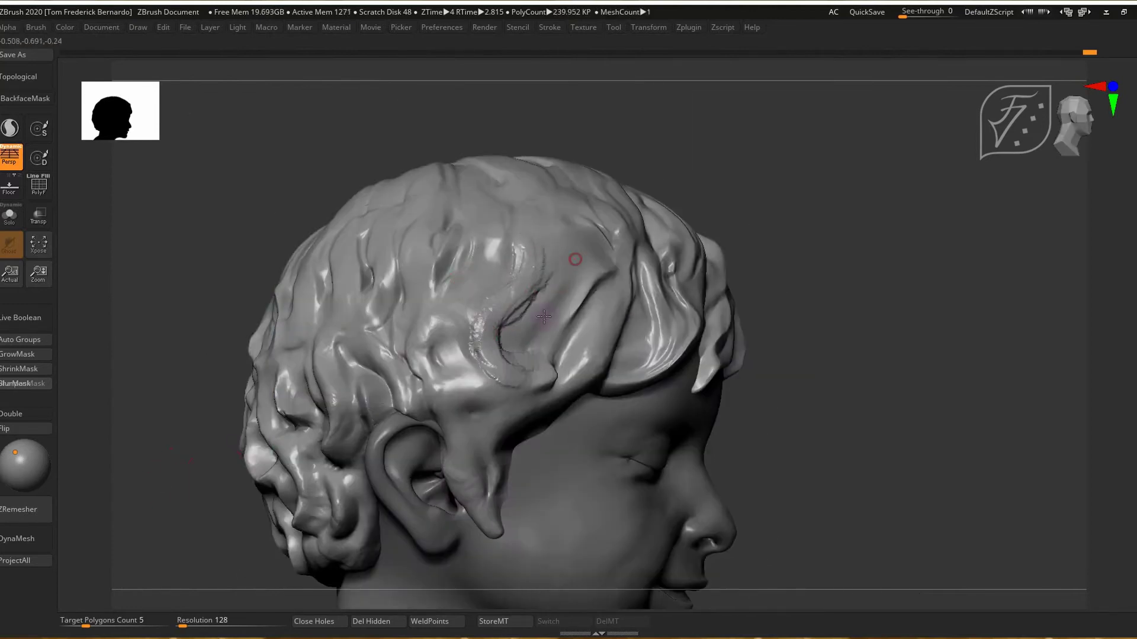
Sculpt wavy, looping locks over the right temple and the area above the child's right ear
left_click_drag(260, 228, 415, 403)
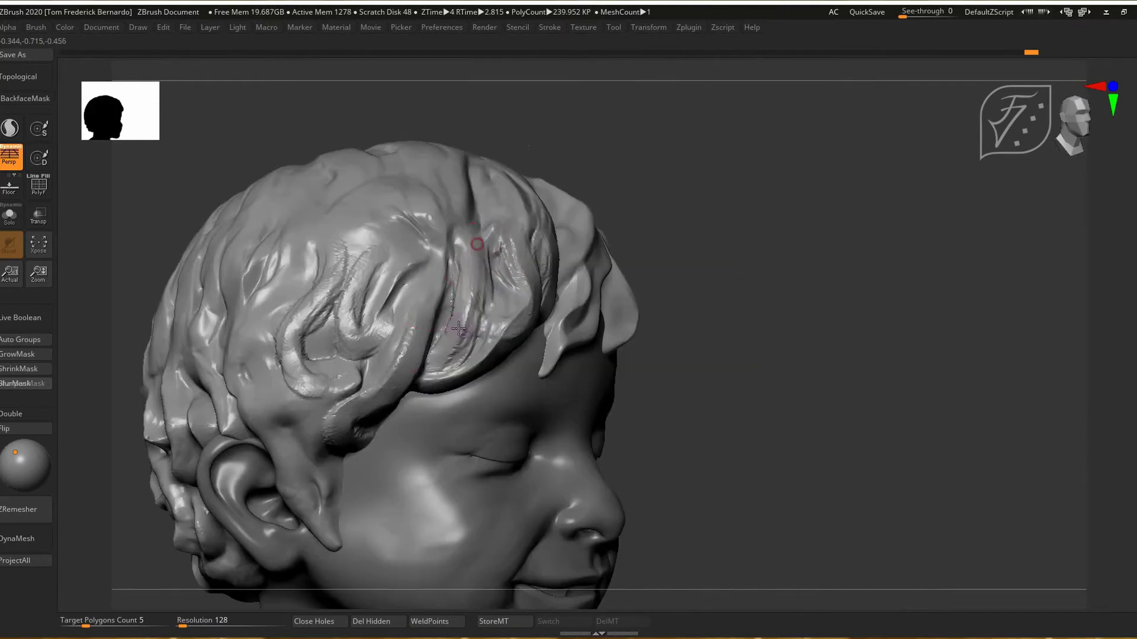
left_click_drag(785, 460, 406, 254)
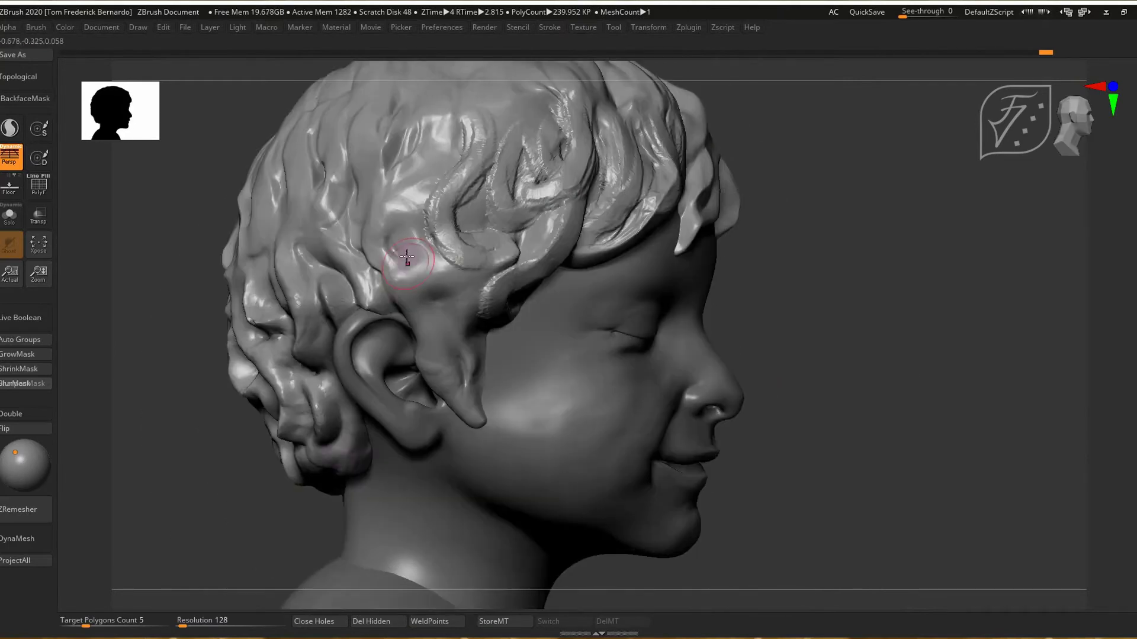
left_click_drag(775, 450, 782, 503)
mouse_move(485, 192)
left_mouse_down()
mouse_move(450, 307)
mouse_move(504, 309)
left_mouse_up()
left_click_drag(128, 249, 177, 253)
left_click_drag(421, 234, 436, 329)
left_click_drag(409, 252, 438, 384)
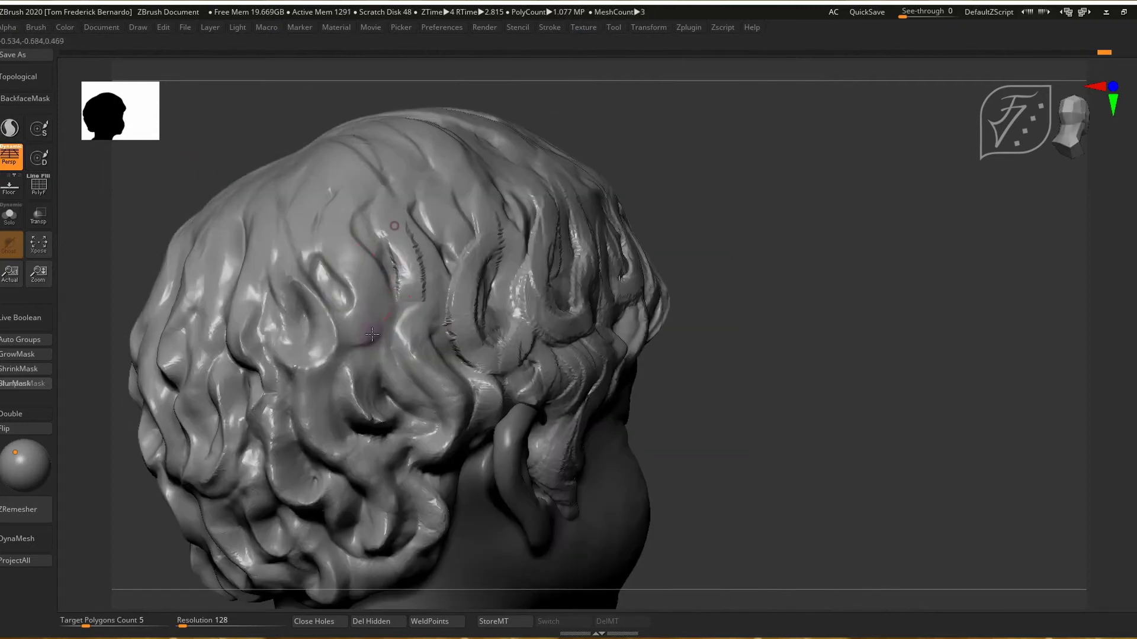
Extend the curled locks from behind the right ear across the right side of the head to the temple
left_click_drag(396, 255, 391, 356)
left_click_drag(355, 278, 368, 379)
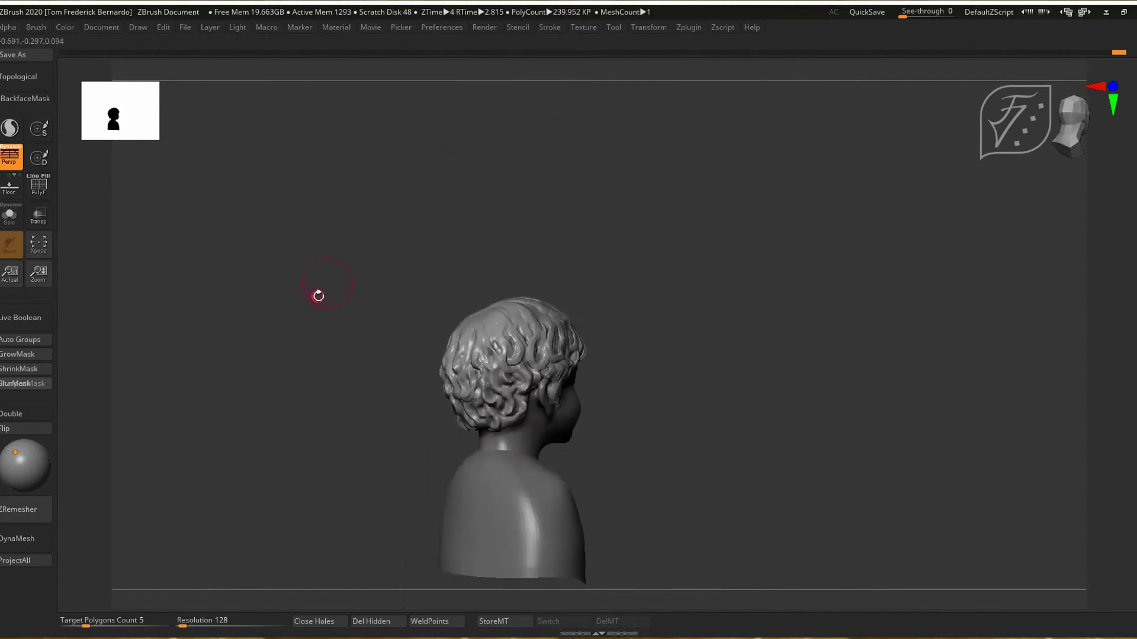
left_click_drag(318, 296, 315, 338)
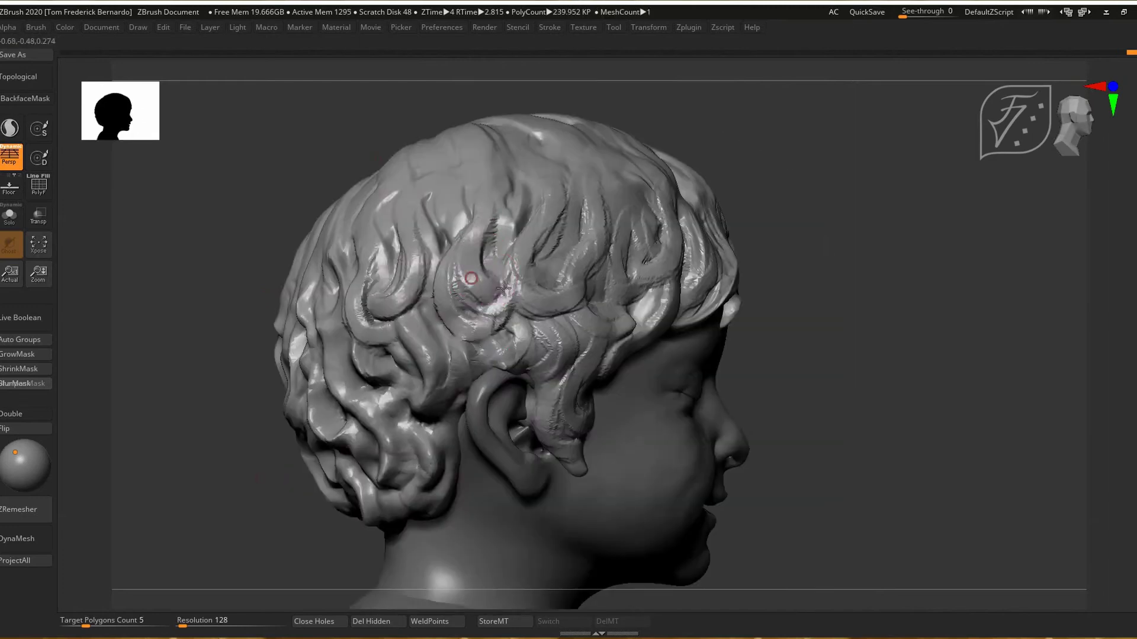
mouse_move(503, 288)
left_mouse_down()
mouse_move(509, 350)
mouse_move(550, 391)
left_mouse_up()
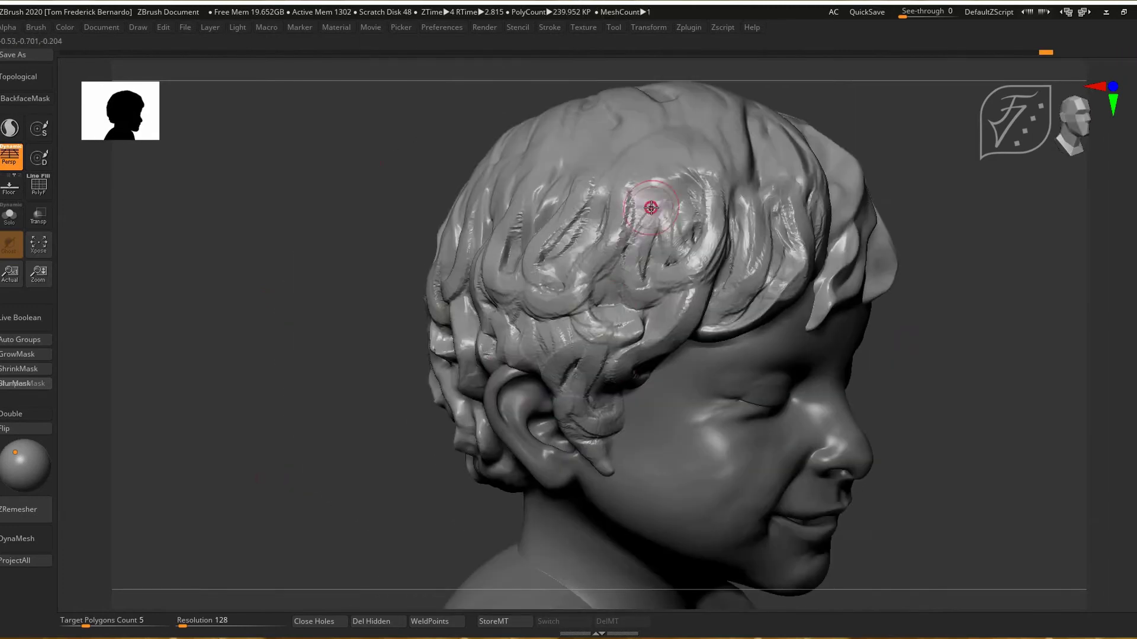
left_click_drag(651, 207, 655, 223)
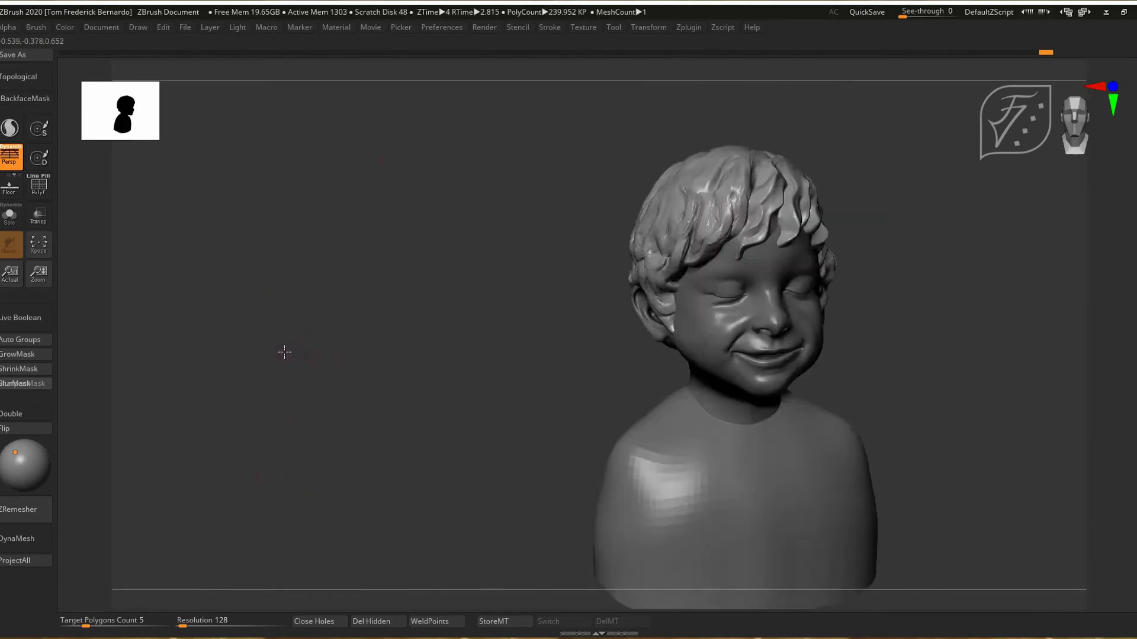
Shape the fringe lock over the left side of the forehead and toggle the perspective distortion
left_click_drag(284, 350, 333, 353)
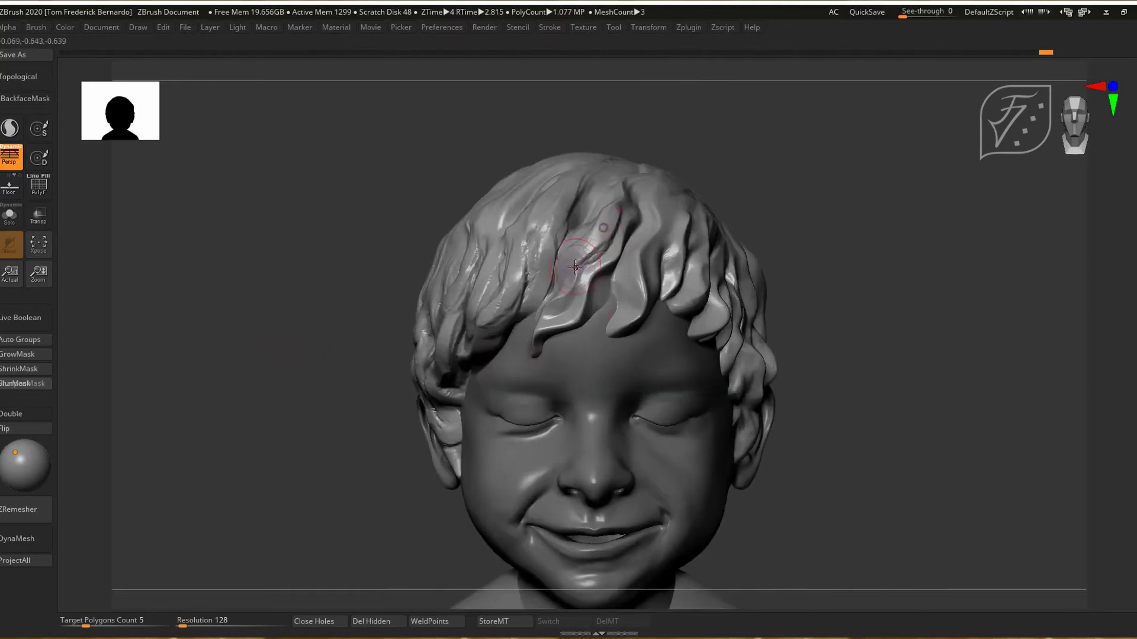
mouse_move(366, 378)
left_mouse_down()
mouse_move(272, 411)
mouse_move(237, 383)
left_mouse_up()
mouse_move(660, 204)
left_mouse_down()
mouse_move(704, 227)
mouse_move(699, 306)
left_mouse_up()
mouse_move(274, 470)
left_mouse_down()
mouse_move(254, 472)
mouse_move(320, 422)
left_mouse_up()
left_click(11, 134)
left_click(703, 270)
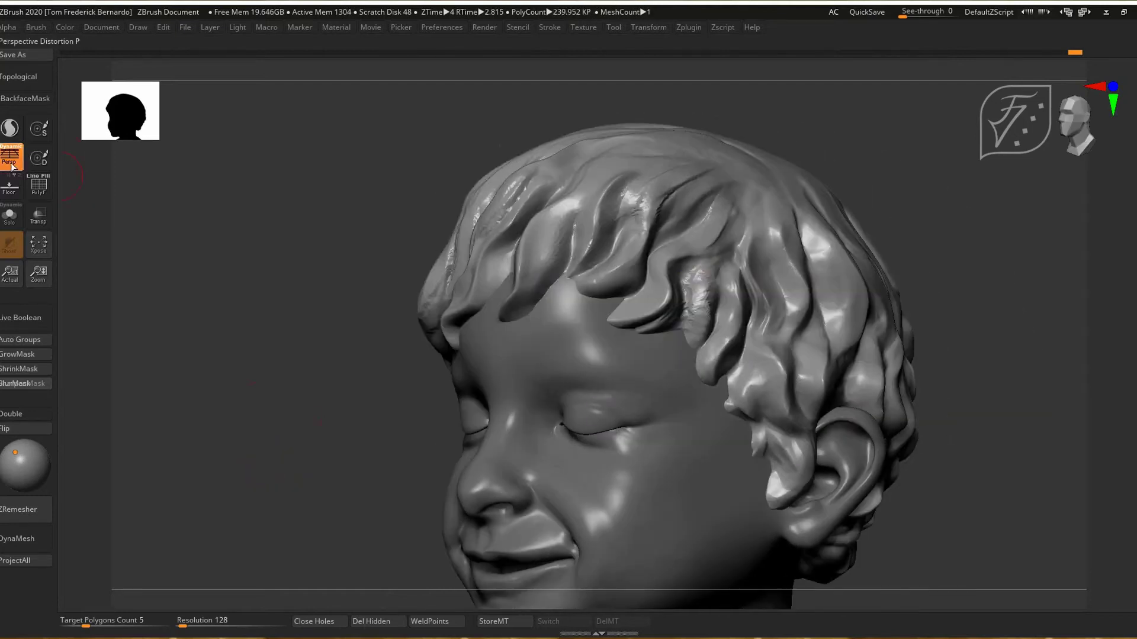
left_click(12, 160)
Carve long wavy strands down the back of the head, from below the crown toward the nape
left_click_drag(320, 467, 332, 435)
mouse_move(266, 473)
left_mouse_down("alt")
mouse_move(262, 391)
mouse_move(290, 392)
left_mouse_up("alt")
left_click_drag(289, 392, 290, 459, "alt")
left_click_drag(177, 441, 228, 432)
left_click_drag(474, 228, 471, 281)
left_click_drag(435, 210, 444, 305)
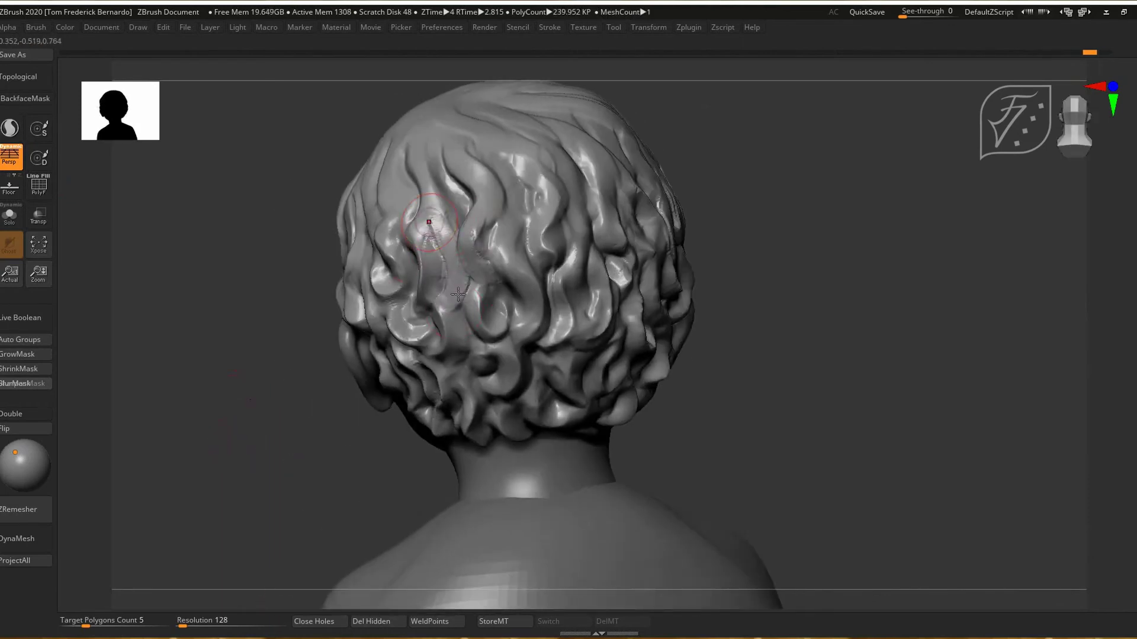
mouse_move(275, 401)
left_mouse_down()
mouse_move(285, 395)
mouse_move(285, 441)
left_mouse_up()
left_click_drag(441, 159, 463, 273)
left_click_drag(460, 231, 453, 295)
mouse_move(402, 350)
left_mouse_down()
mouse_move(550, 223)
mouse_move(470, 322)
mouse_move(521, 296)
left_mouse_up()
Refine the fringe lock at the left temple and the sideburn in front of the child's left ear
mouse_move(237, 379)
left_mouse_down()
mouse_move(429, 400)
mouse_move(452, 416)
left_mouse_up()
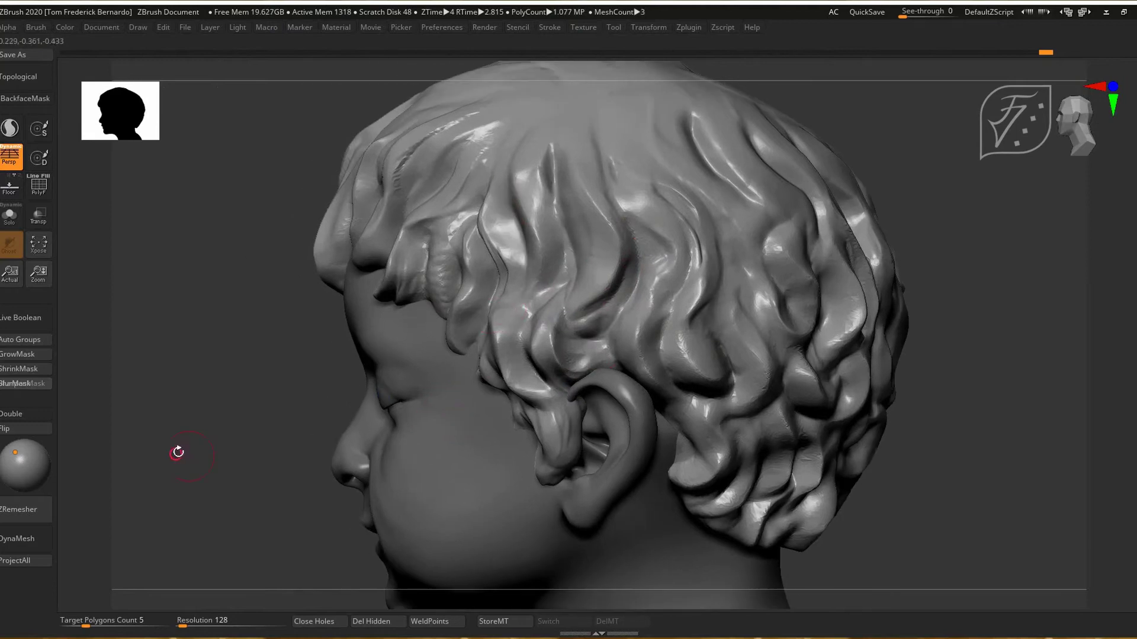
left_click_drag(178, 452, 261, 429)
left_click_drag(430, 237, 408, 309)
left_click_drag(669, 560, 657, 412, "alt")
left_click_drag(740, 443, 891, 358)
left_click_drag(517, 319, 605, 360)
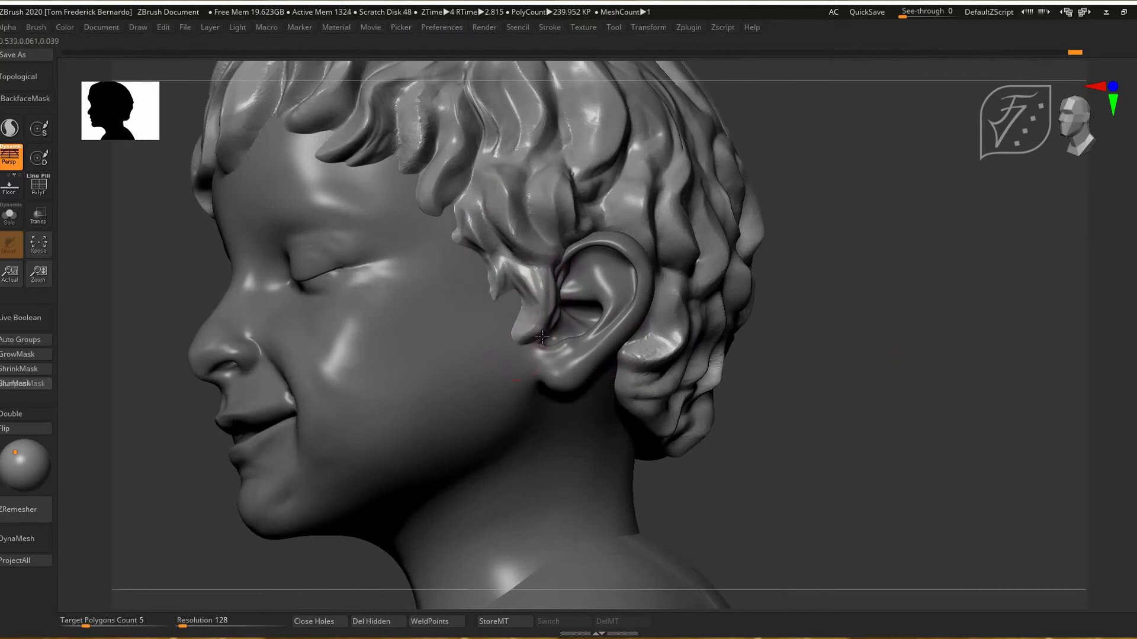
Smooth the hair above the right ear and pull a lock down over the ear's upper rim with the Move Topological brush
left_click_drag(178, 450, 296, 474, "alt")
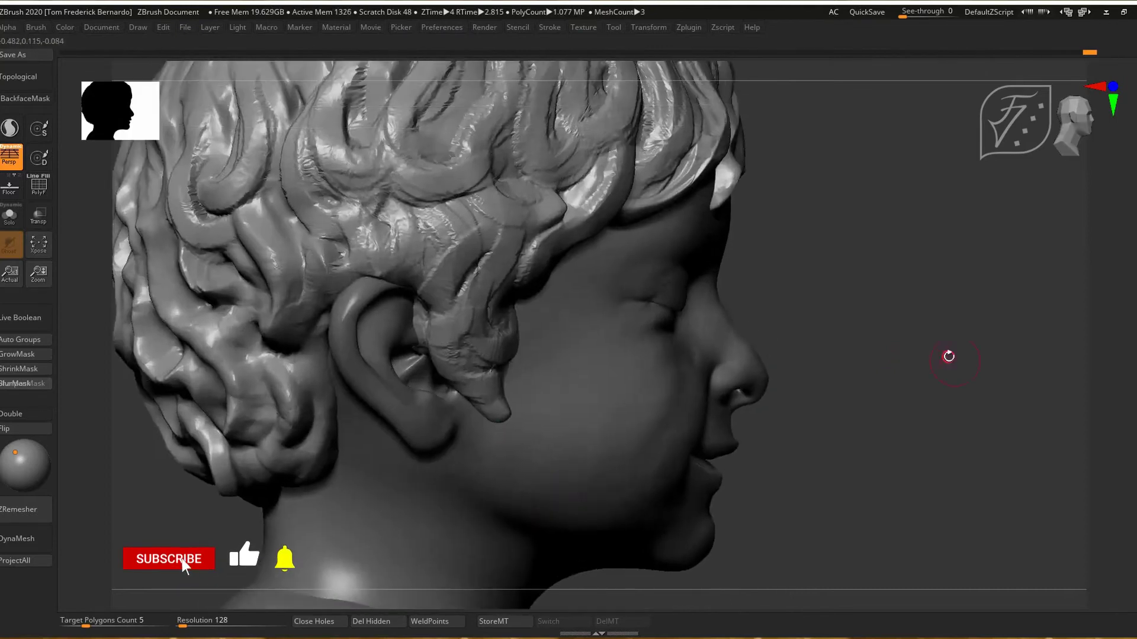
left_click_drag(949, 356, 917, 379)
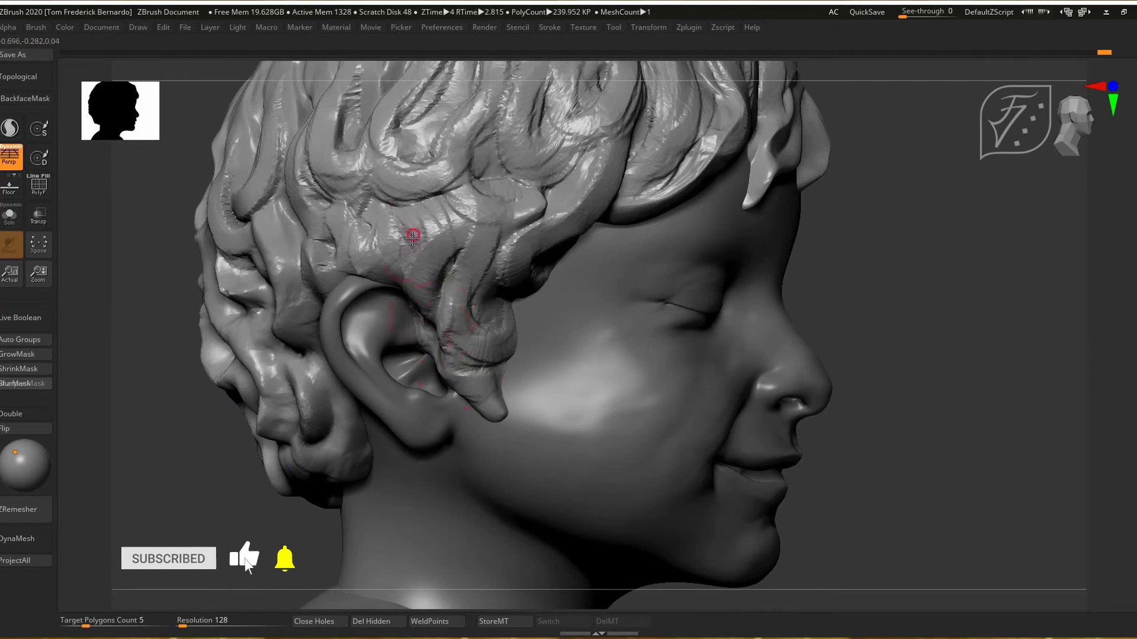
key("s")
left_click_drag(374, 293, 358, 257, "shift")
key("space")
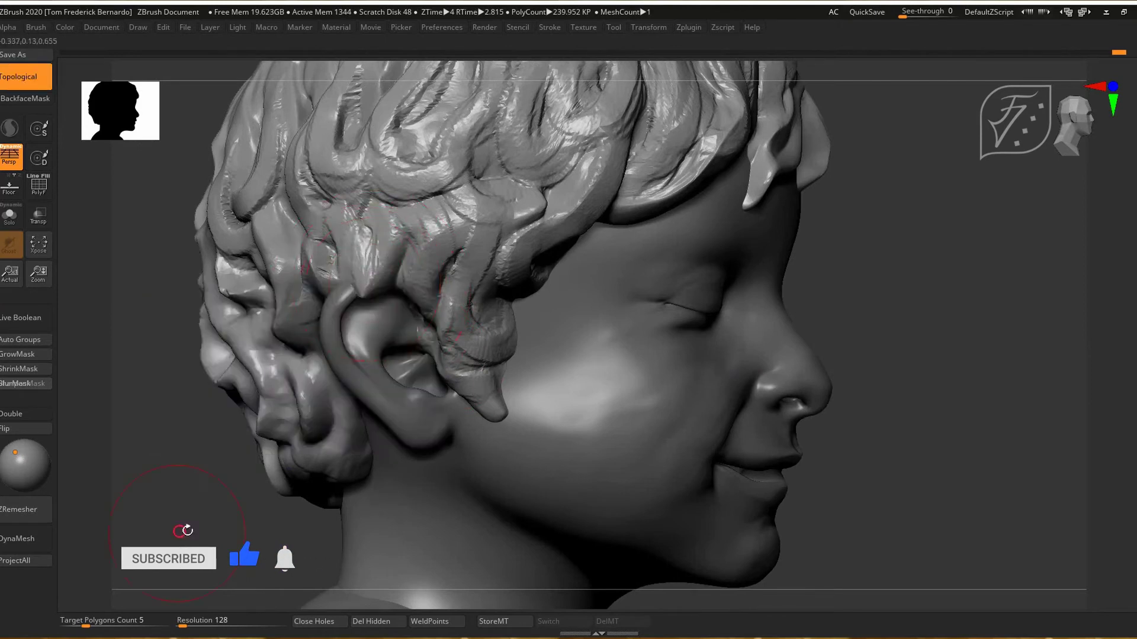
left_click_drag(183, 531, 266, 524)
key("space")
mouse_move(325, 251)
left_mouse_down("shift")
mouse_move(318, 278)
mouse_move(299, 267)
mouse_move(313, 237)
left_mouse_up("shift")
Define the lock resting on the right ear and carve a strand running down in front of the ear
left_click_drag(848, 401, 737, 403)
left_click_drag(737, 403, 864, 403, "alt")
left_click_drag(363, 515, 414, 513)
mouse_move(551, 204)
left_mouse_down()
mouse_move(537, 261)
mouse_move(575, 230)
left_mouse_up()
left_click_drag(379, 521, 325, 521)
left_click_drag(627, 193, 614, 330)
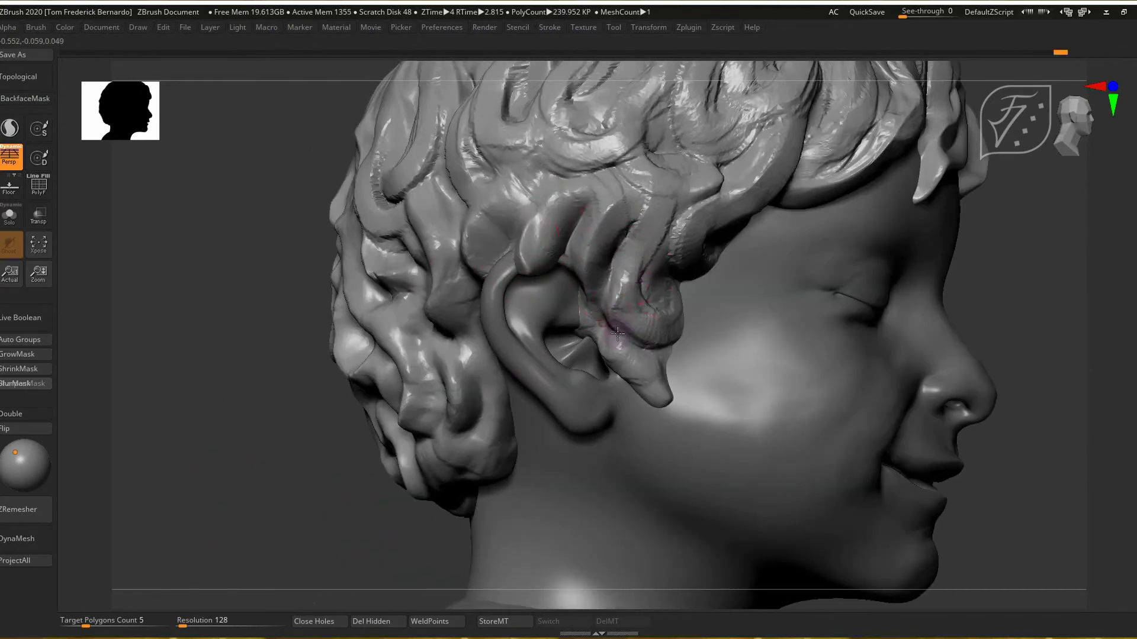
Shape the right sideburn into curled locks with separate tips in front of the ear
left_click_drag(640, 413, 622, 343)
left_click_drag(236, 534, 181, 534)
mouse_move(666, 313)
left_mouse_down()
mouse_move(644, 284)
mouse_move(644, 242)
mouse_move(639, 296)
left_mouse_up()
mouse_move(658, 207)
left_mouse_down()
mouse_move(658, 283)
mouse_move(677, 322)
left_mouse_up()
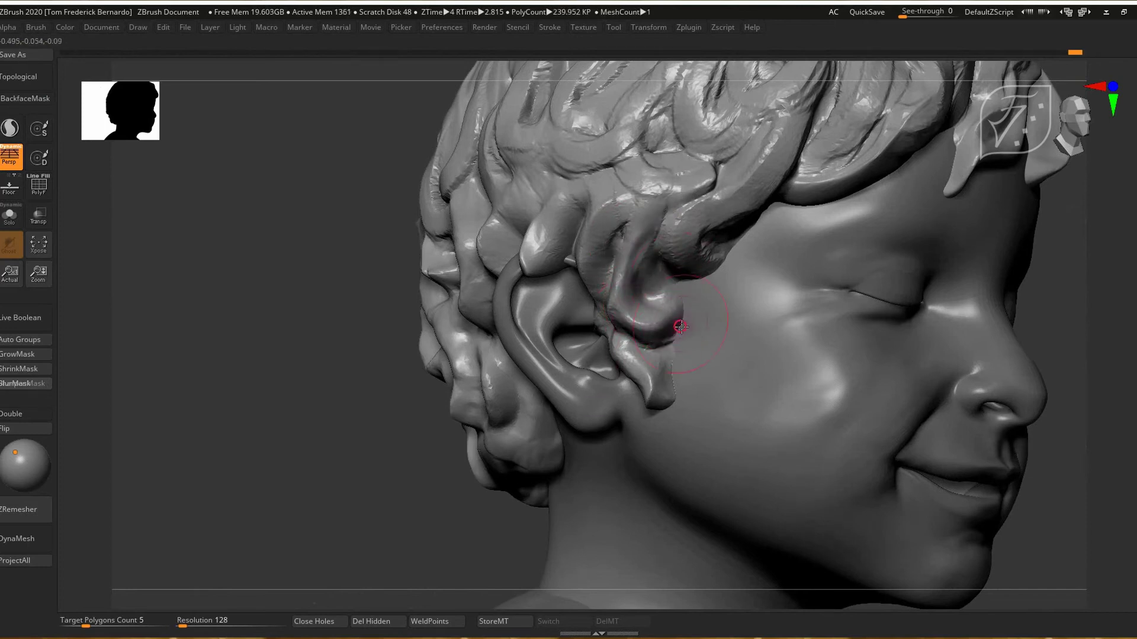
Carve a groove between the curls on the right side of the head, above the sideburn
left_click_drag(432, 511, 414, 379, "alt")
left_click_drag(254, 362, 309, 363)
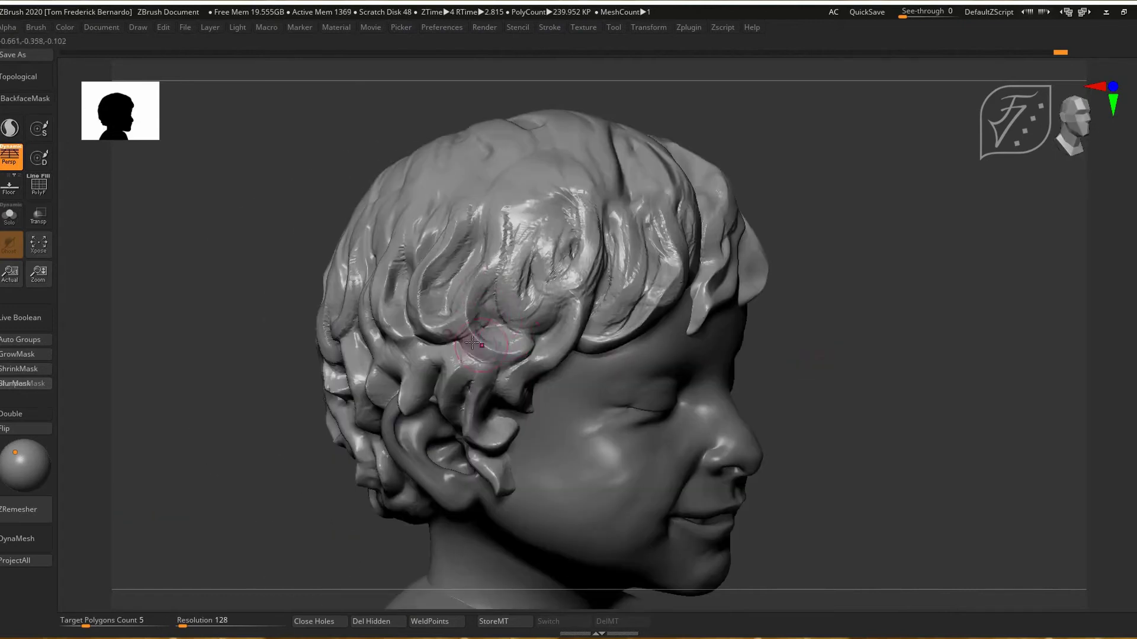
left_click_drag(525, 253, 530, 314, "alt")
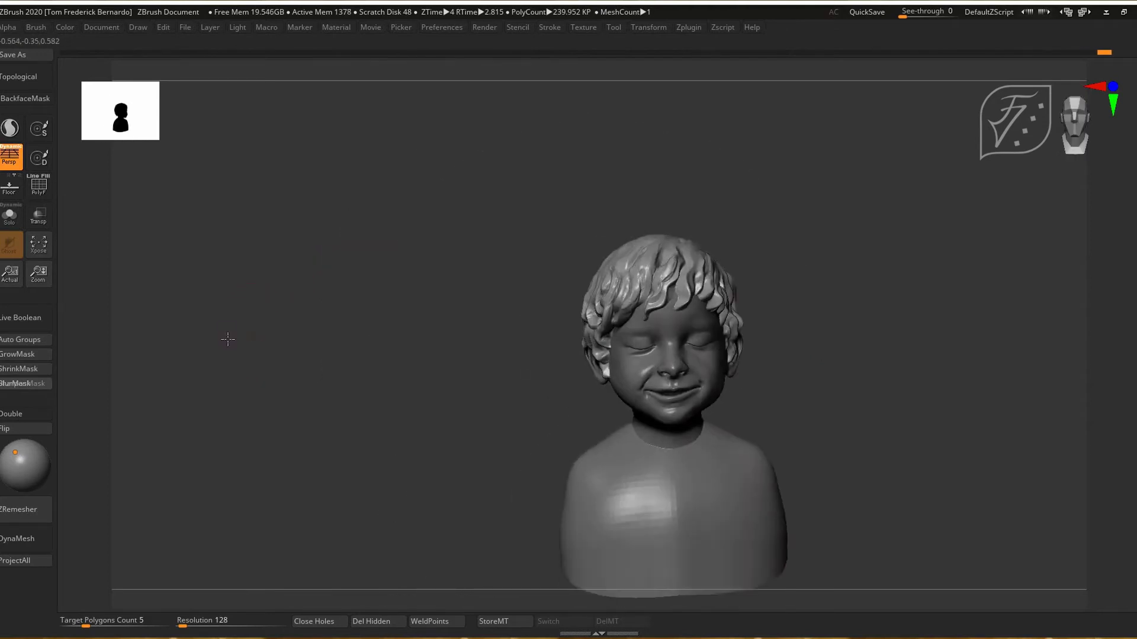
Sculpt the strand that falls behind the child's left ear toward the hairline
left_click_drag(228, 339, 251, 305)
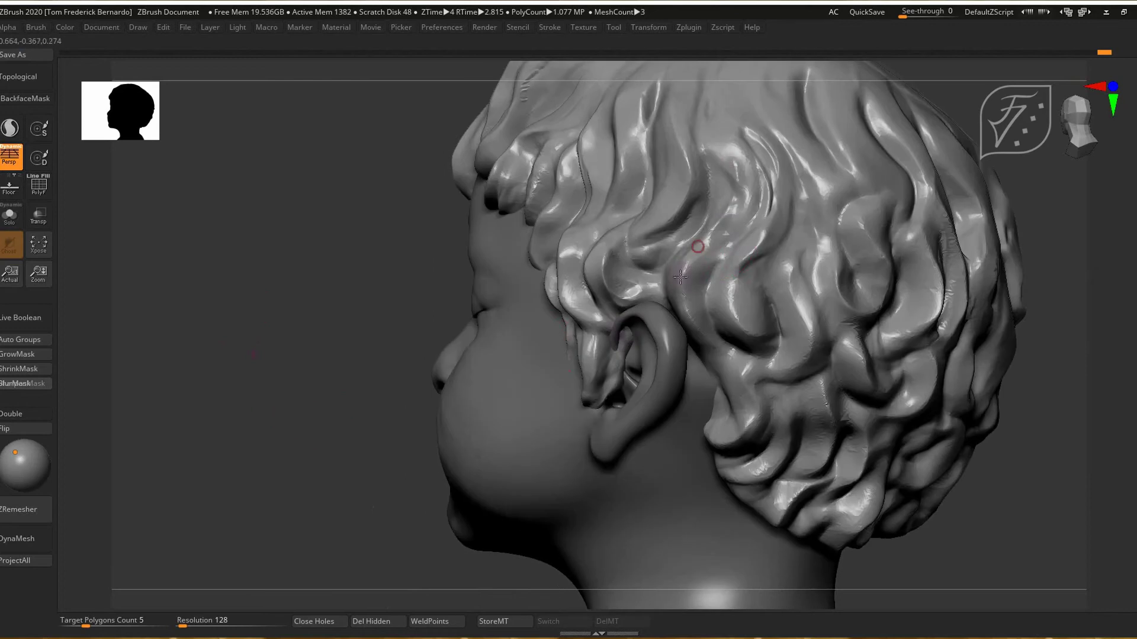
mouse_move(705, 349)
left_mouse_down()
mouse_move(725, 385)
mouse_move(715, 413)
left_mouse_up()
left_click_drag(379, 438, 180, 356, "alt")
left_click(332, 379, "alt")
key("space")
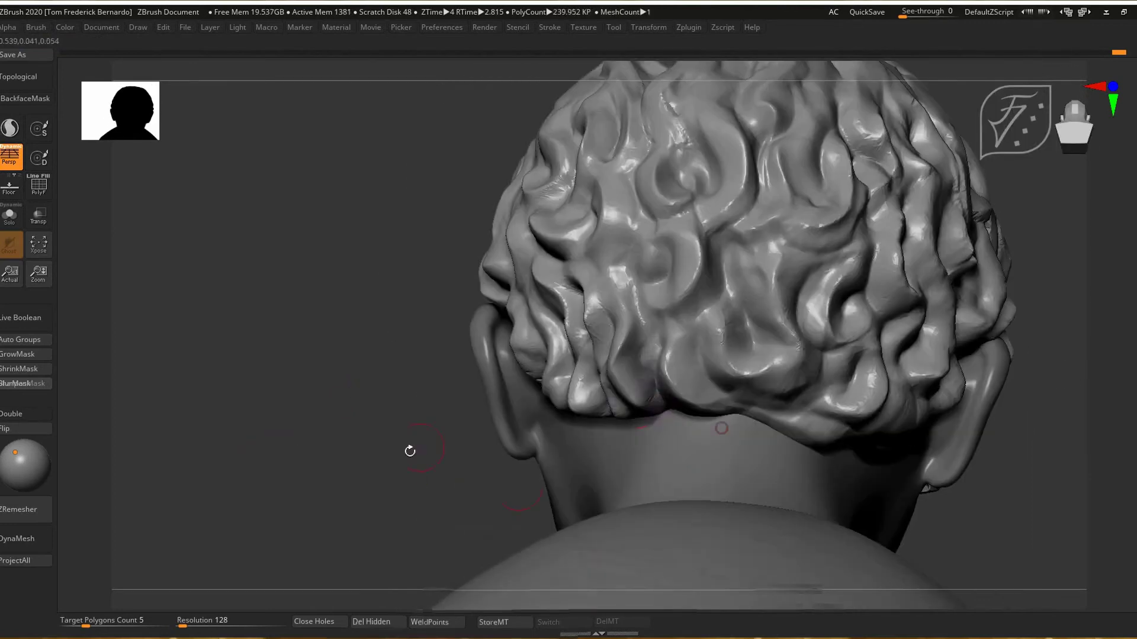
Shape the locks behind the right ear and across the lower back of the head
left_click_drag(410, 451, 759, 427)
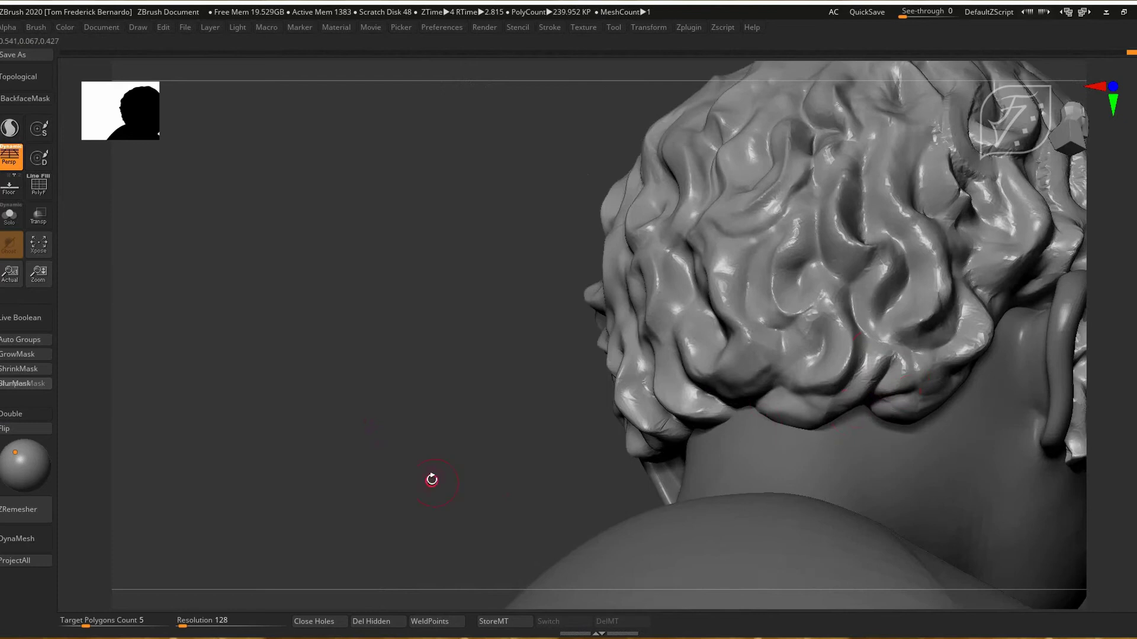
left_click_drag(432, 479, 388, 398)
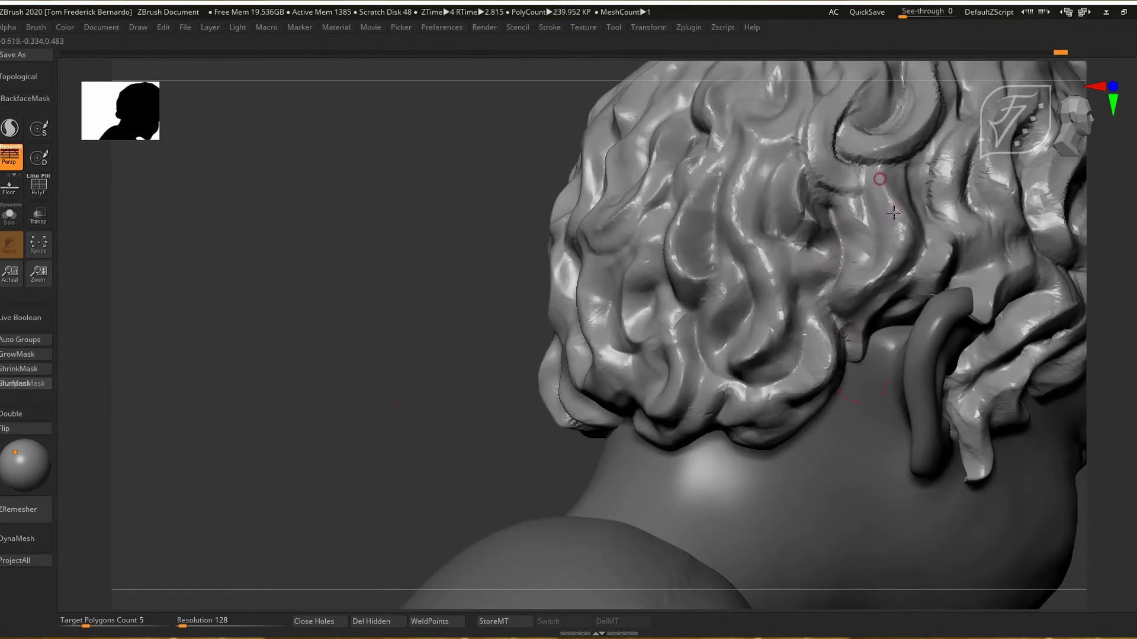
left_click_drag(824, 278, 815, 253)
left_click_drag(358, 467, 429, 471)
mouse_move(724, 256)
left_mouse_down()
mouse_move(729, 341)
mouse_move(716, 358)
left_mouse_up()
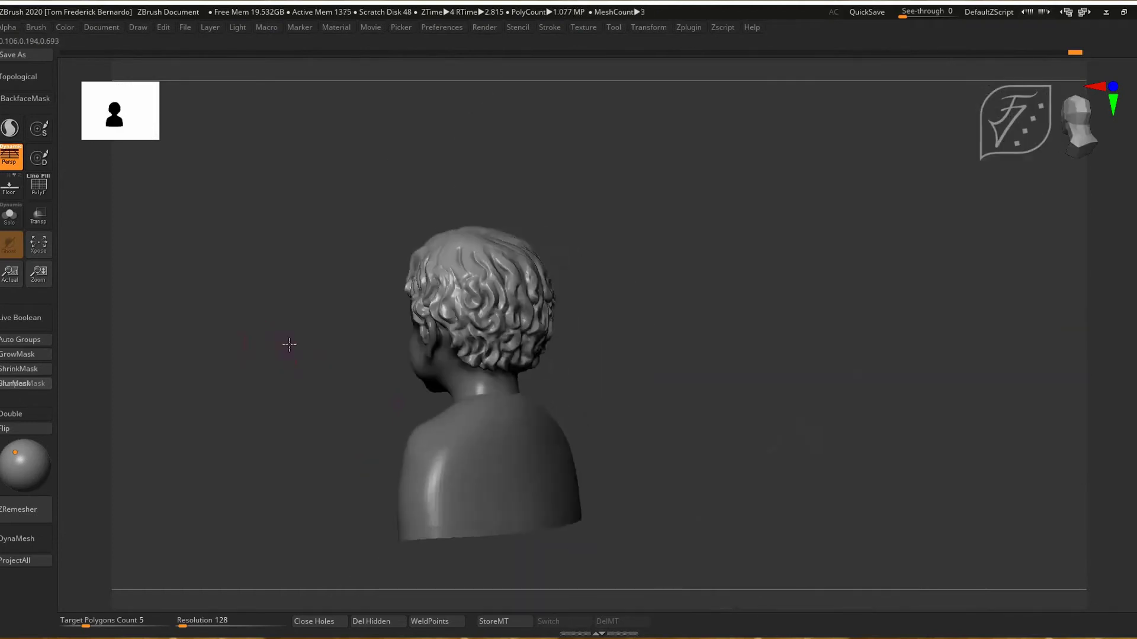
Reshape the right sideburn from the front with the Move Topological brush, pulling it in toward the cheek
left_click_drag(286, 338, 391, 292)
mouse_move(163, 399)
left_mouse_down("alt")
mouse_move(310, 411)
mouse_move(254, 414)
left_mouse_up("alt")
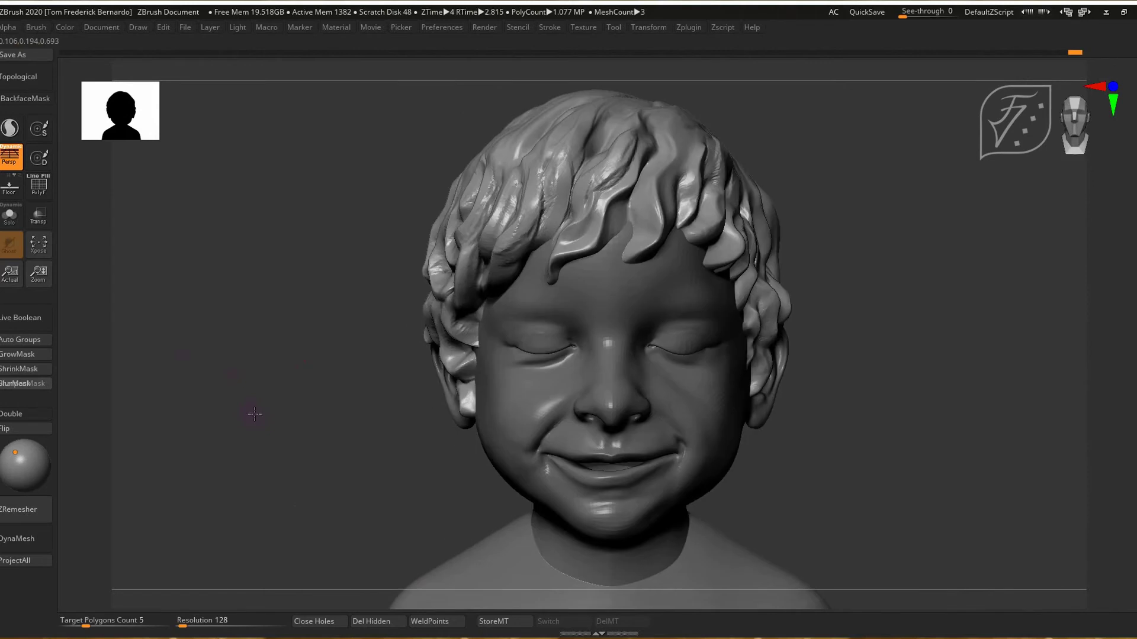
key("b")
key("m")
key("t")
left_click_drag(399, 392, 397, 399, "alt")
left_click_drag(318, 363, 343, 355)
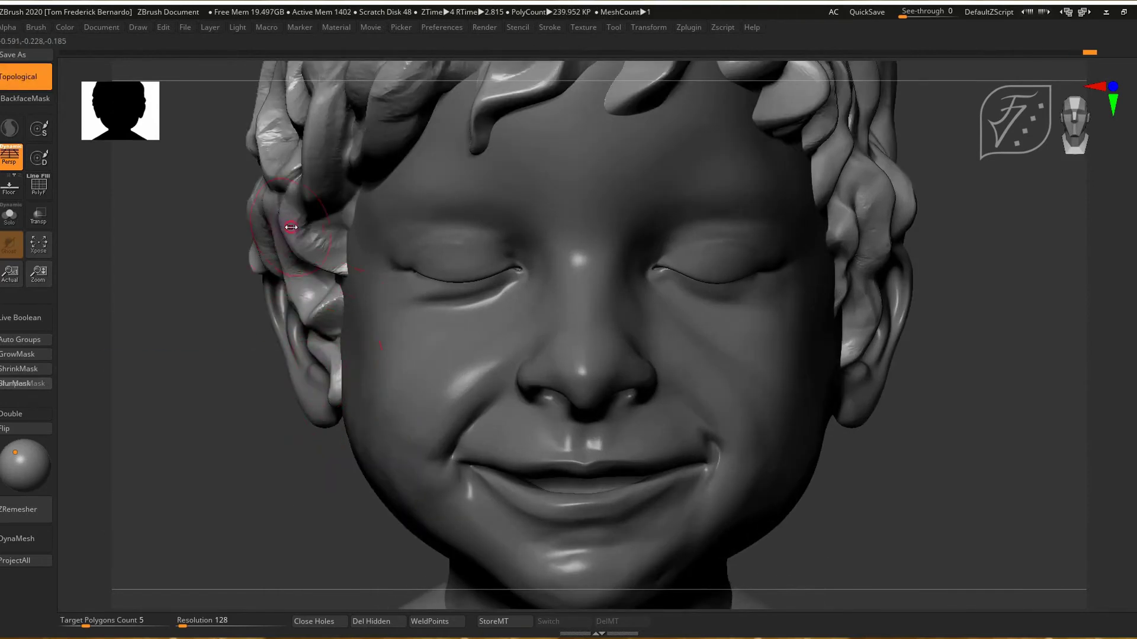
Adjust the pointed tip of the lock at the right temple in profile with the Move Topological brush
left_click_drag(233, 471, 319, 467, "shift")
key("space")
key("space")
left_click(255, 259, "alt")
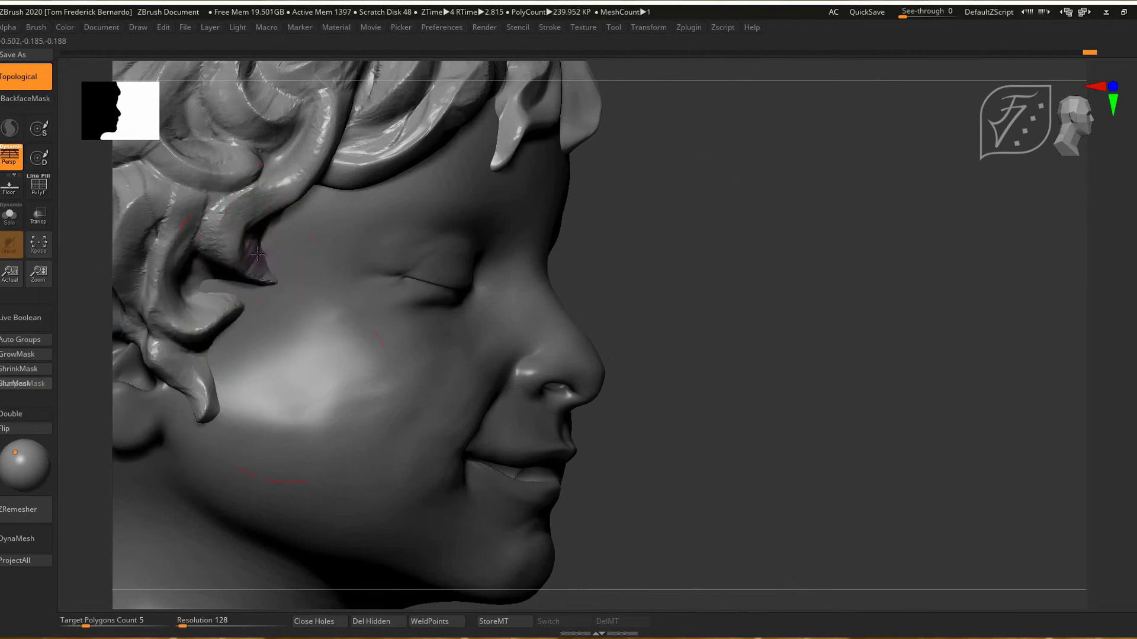
left_click_drag(255, 259, 248, 246)
mouse_move(542, 262)
left_mouse_down("alt")
mouse_move(708, 331)
mouse_move(761, 284)
left_mouse_up("alt")
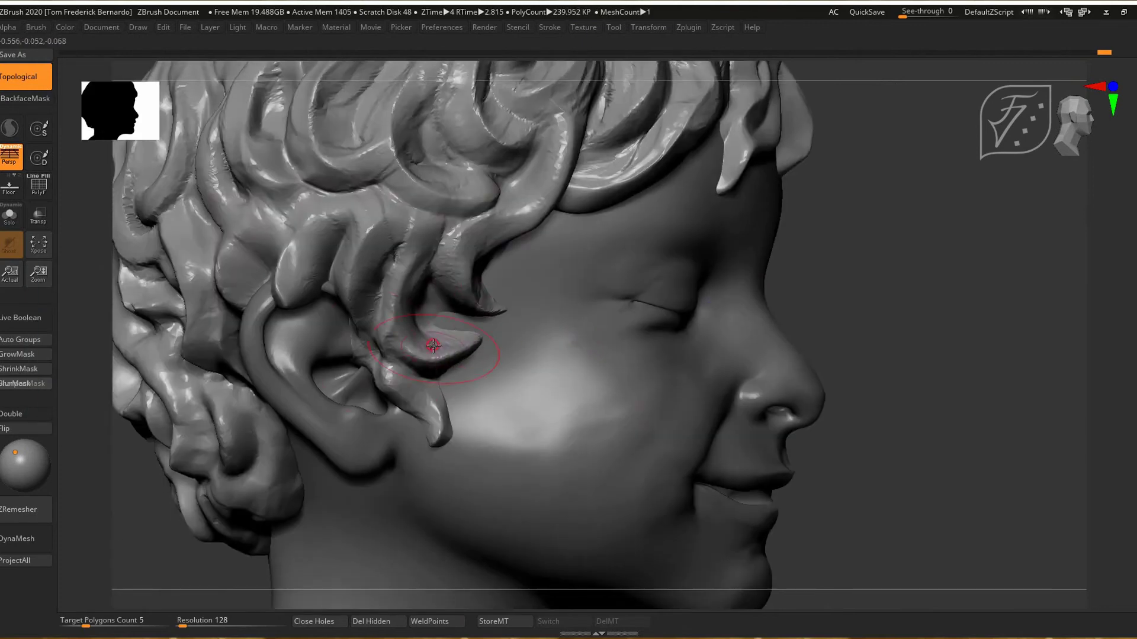
Bend the lock above the right ear upward and extend it toward the temple with the ClayBuildup brush
key("space")
left_click_drag(310, 234, 312, 229)
key("b")
key("c")
key("b")
key("space")
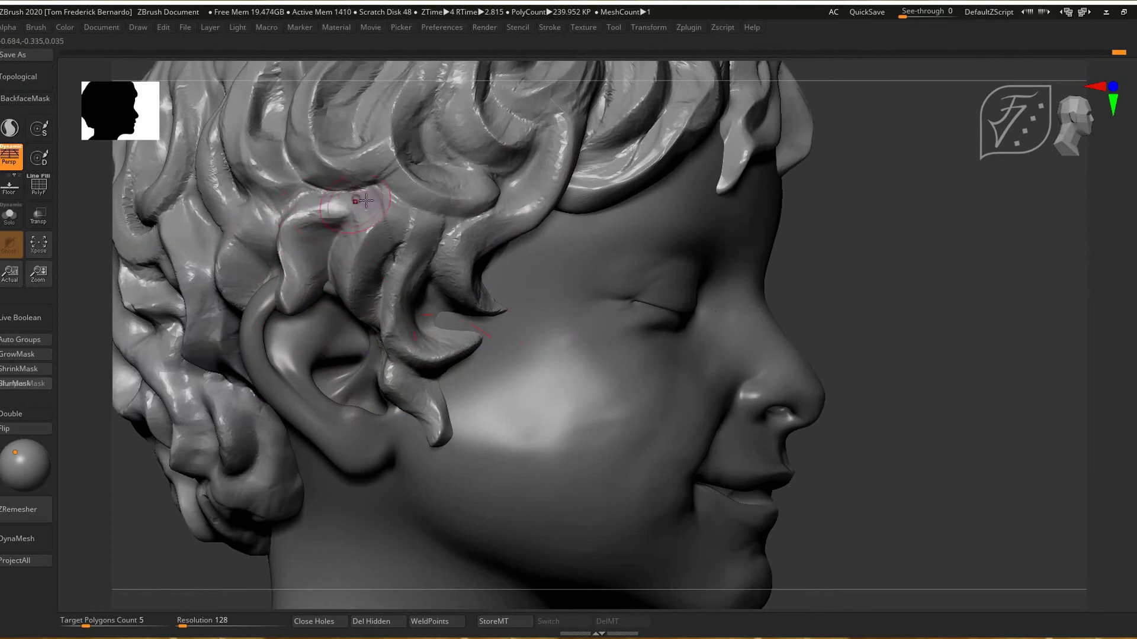
left_click_drag(390, 179, 301, 225)
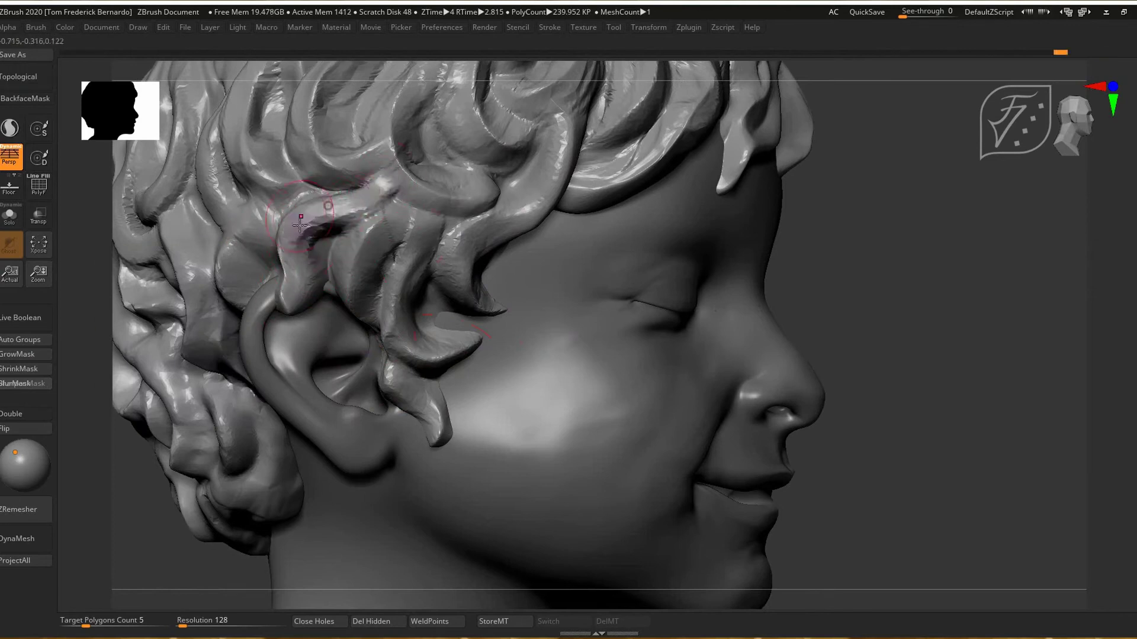
Build up a curled lock above the right ear and extend it toward the temple with the ClayBuildup brush
mouse_move(397, 204)
left_mouse_down()
mouse_move(377, 183)
mouse_move(389, 183)
left_mouse_up()
mouse_move(490, 382)
right_mouse_down("ctrl")
mouse_move(254, 355)
mouse_move(350, 449)
right_mouse_up("ctrl")
key("space")
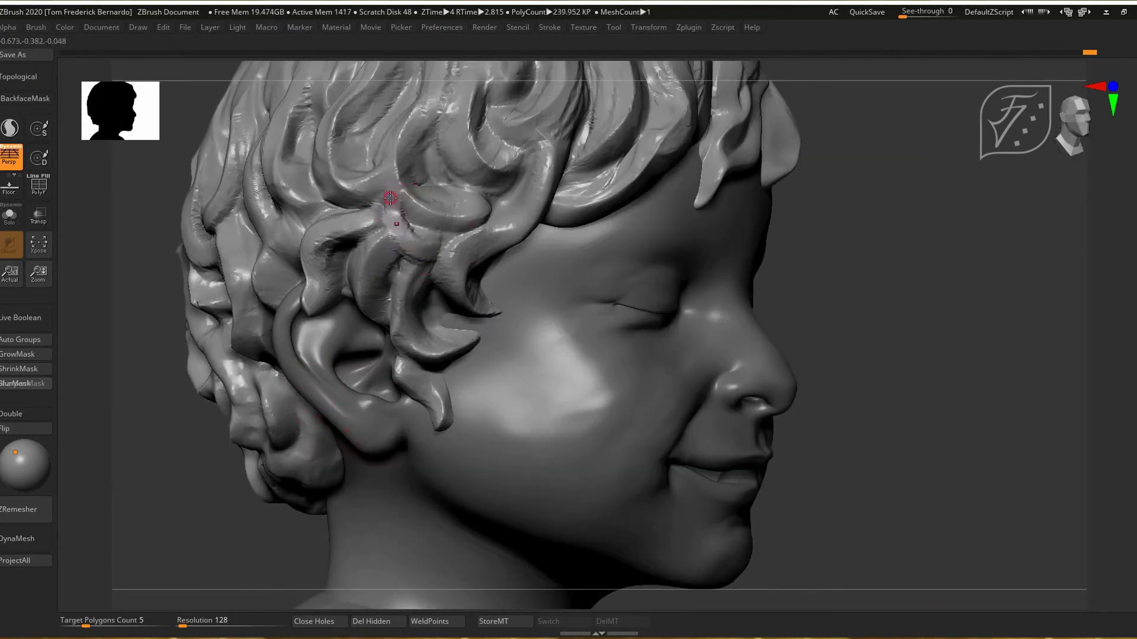
left_click_drag(412, 190, 434, 173)
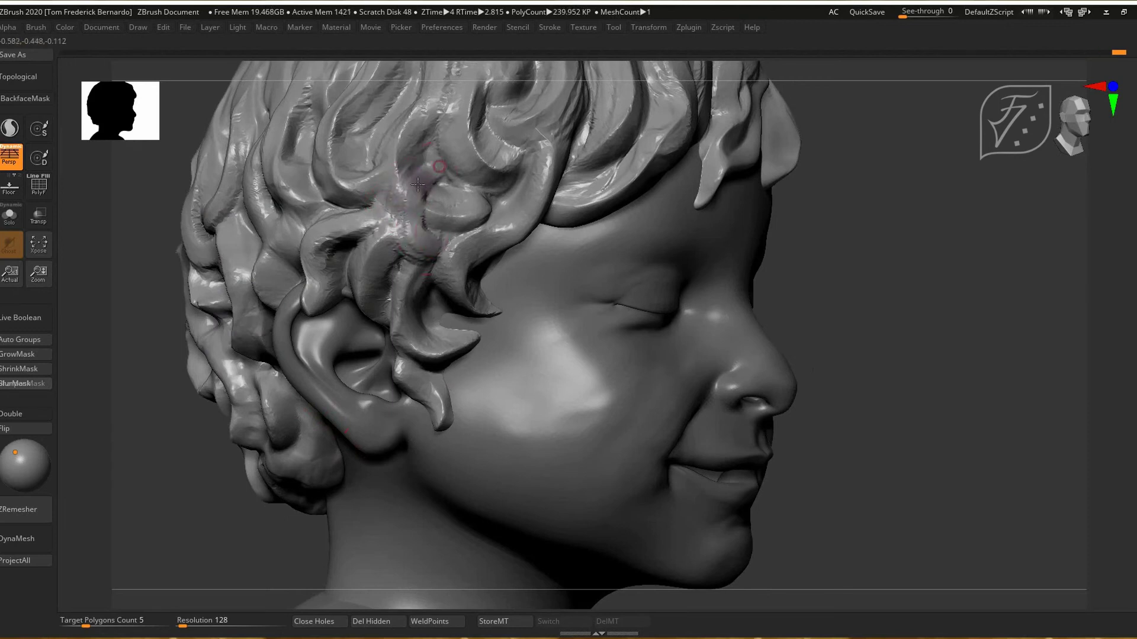
left_click_drag(163, 514, 222, 509)
mouse_move(424, 170)
left_mouse_down()
mouse_move(420, 216)
mouse_move(434, 160)
left_mouse_up()
right_click_drag(495, 343, 320, 317, "ctrl")
left_click_drag(320, 378, 257, 406)
right_click_drag(257, 406, 378, 448, "ctrl")
key("space")
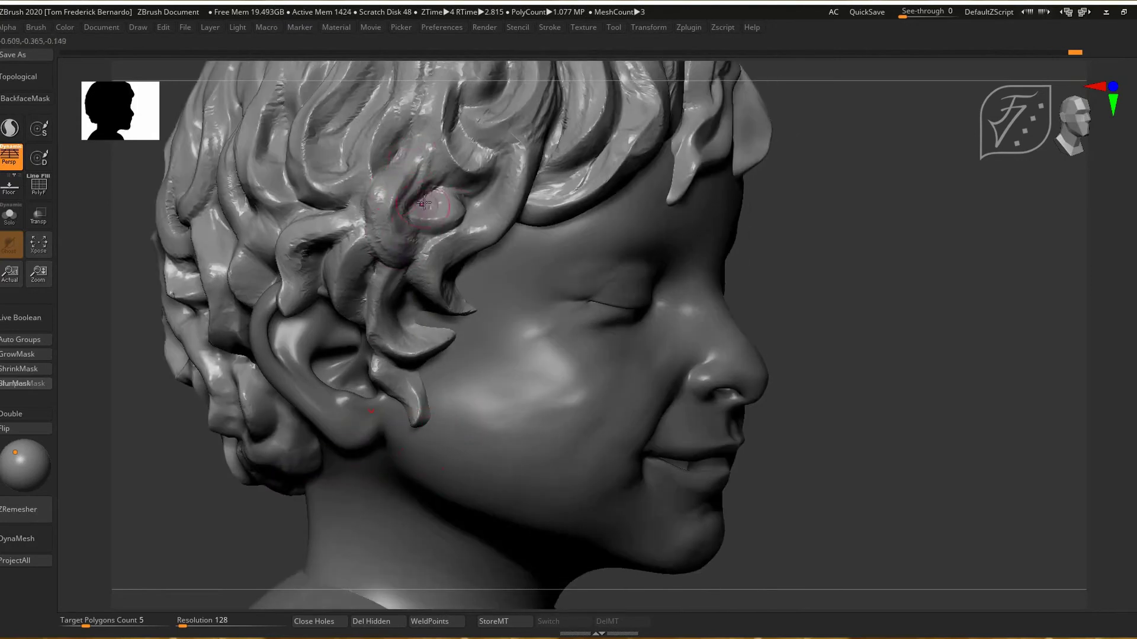
Reshape the fringe locks hanging over the centre and right side of the forehead with the Move Topological brush
right_click_drag(412, 321, 267, 361, "ctrl")
right_click_drag(267, 361, 193, 379)
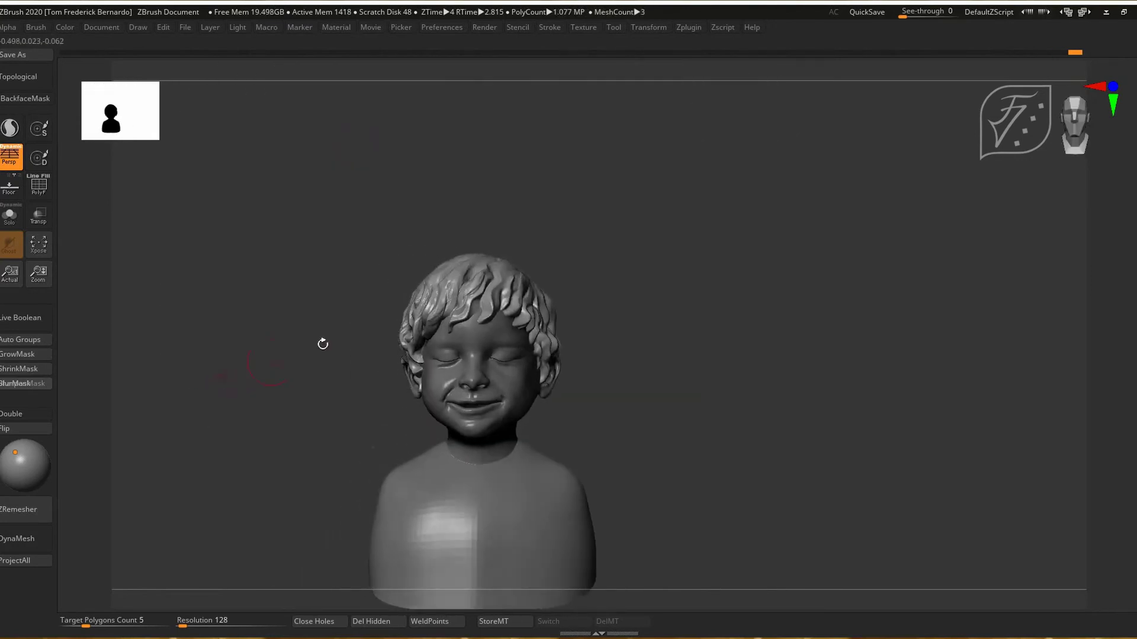
right_click_drag(322, 342, 349, 415, "ctrl")
right_click_drag(338, 364, 311, 400, "alt")
key("b")
key("m")
key("t")
key("space")
key("space")
left_click_drag(543, 248, 541, 236)
key("space")
key("space")
mouse_move(539, 281)
left_mouse_down()
mouse_move(518, 279)
mouse_move(552, 278)
left_mouse_up()
left_click_drag(201, 555, 240, 554)
left_click_drag(496, 269, 533, 230)
left_click_drag(221, 495, 266, 498)
left_click_drag(435, 264, 431, 252)
mouse_move(208, 503)
left_mouse_down("shift")
mouse_move(160, 520)
mouse_move(241, 474)
left_mouse_up("shift")
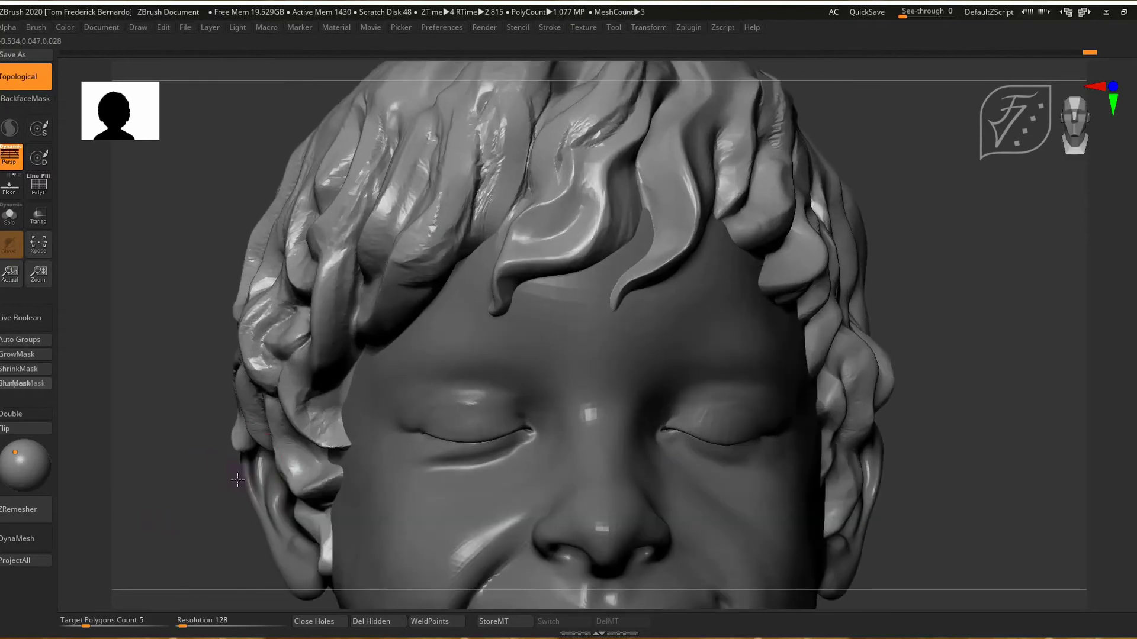
Carve deeper grooves between the fringe locks over the right side of the forehead with the DamStandard brush
key("b")
key("d")
key("s")
left_click_drag(478, 155, 457, 256)
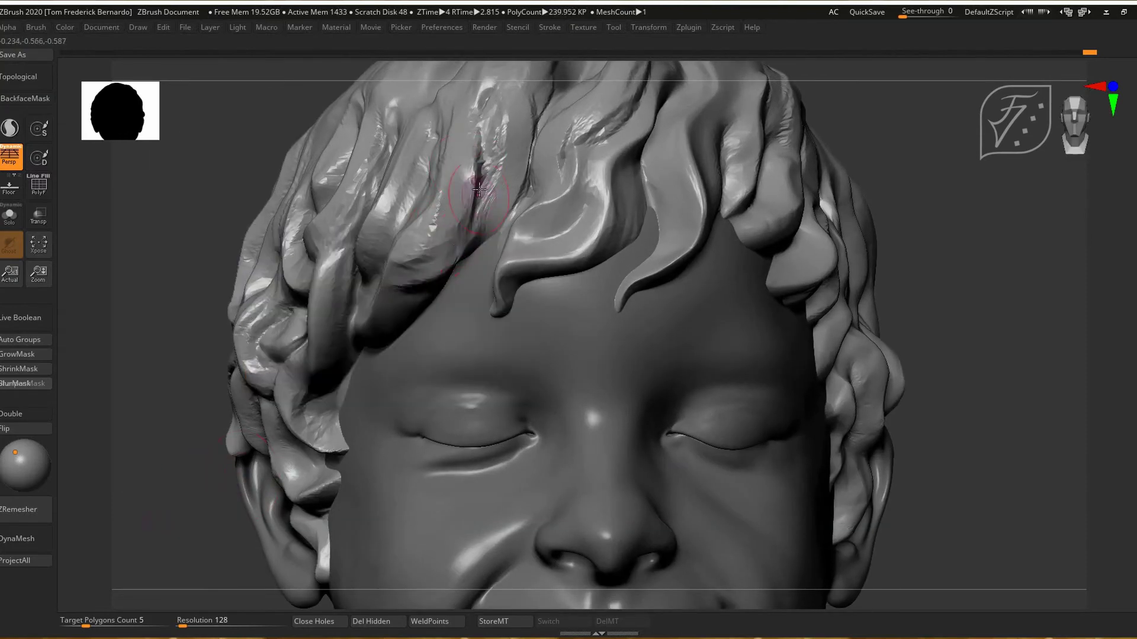
left_click_drag(513, 209, 497, 246)
Cut the fringe ends above the left eyebrow and temple into separate pointed tips with the DamStandard brush
mouse_move(237, 486)
left_mouse_down("alt")
mouse_move(282, 325)
mouse_move(284, 473)
left_mouse_up("alt")
mouse_move(284, 486)
left_mouse_down()
mouse_move(237, 492)
mouse_move(251, 521)
left_mouse_up()
mouse_move(660, 228)
left_mouse_down()
mouse_move(687, 203)
mouse_move(649, 249)
left_mouse_up()
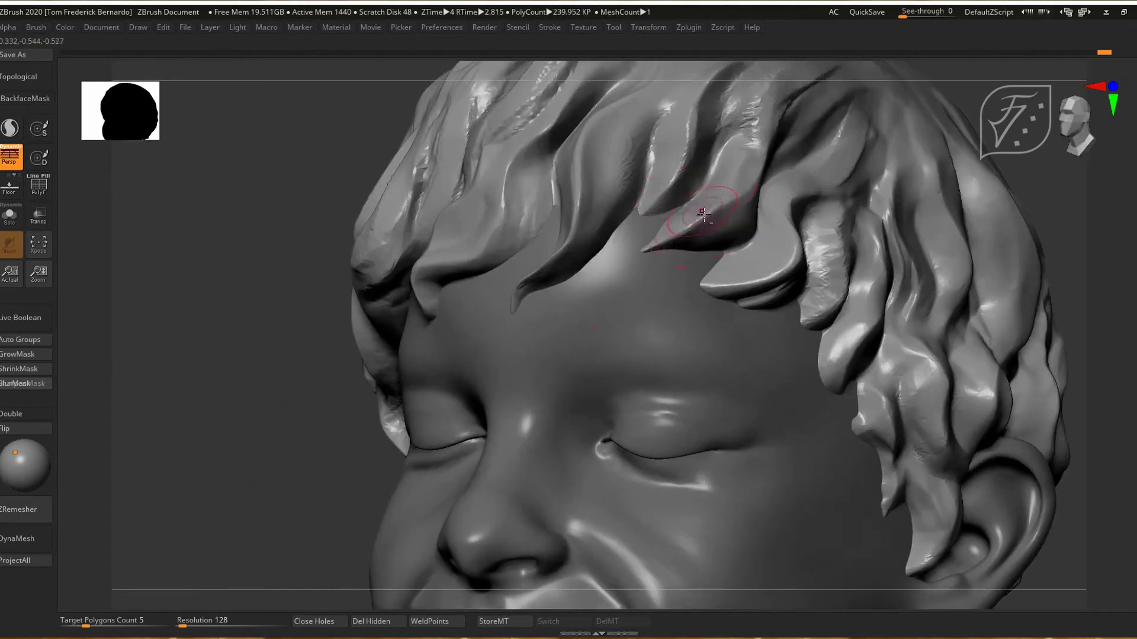
left_click_drag(229, 446, 783, 302)
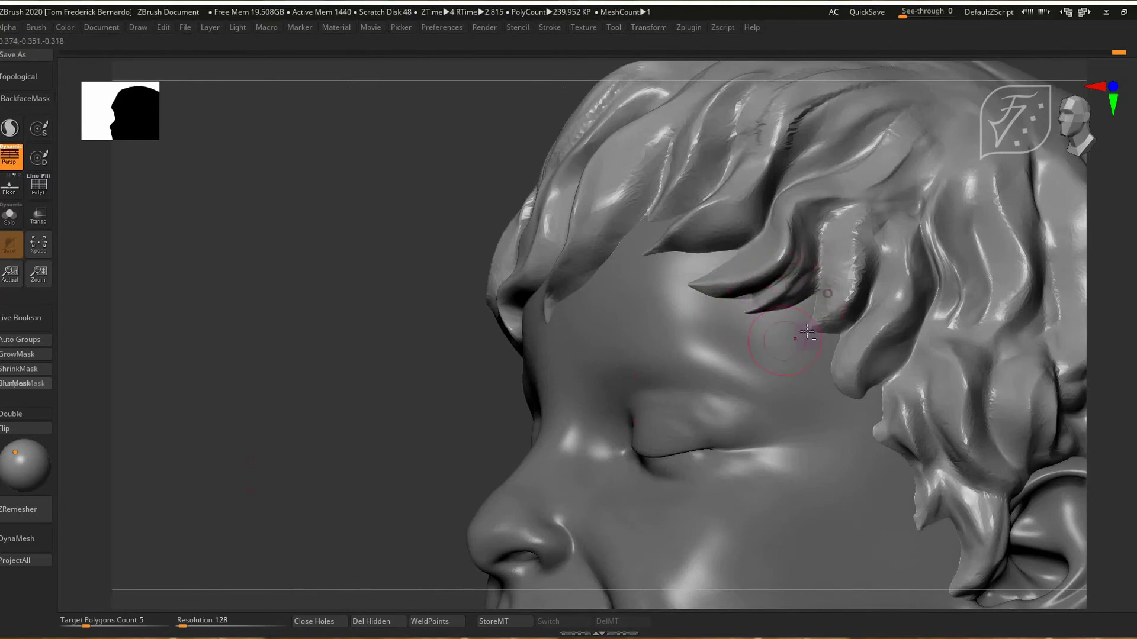
Carve gaps between the strands of the left sideburn to split it into separate tips
mouse_move(818, 496)
right_mouse_down("alt")
mouse_move(535, 421)
mouse_move(457, 302)
mouse_move(632, 363)
right_mouse_up("alt")
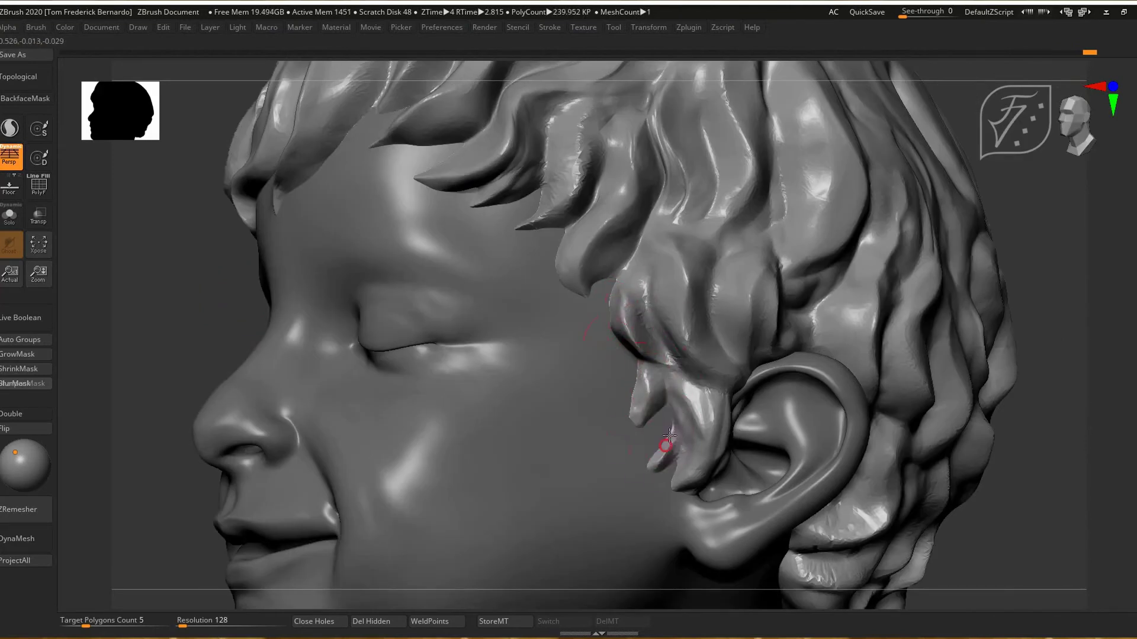
mouse_move(677, 402)
left_mouse_down()
mouse_move(679, 427)
mouse_move(686, 394)
left_mouse_up()
mouse_move(676, 395)
right_mouse_down("ctrl")
mouse_move(373, 398)
mouse_move(284, 353)
mouse_move(338, 486)
right_mouse_up("ctrl")
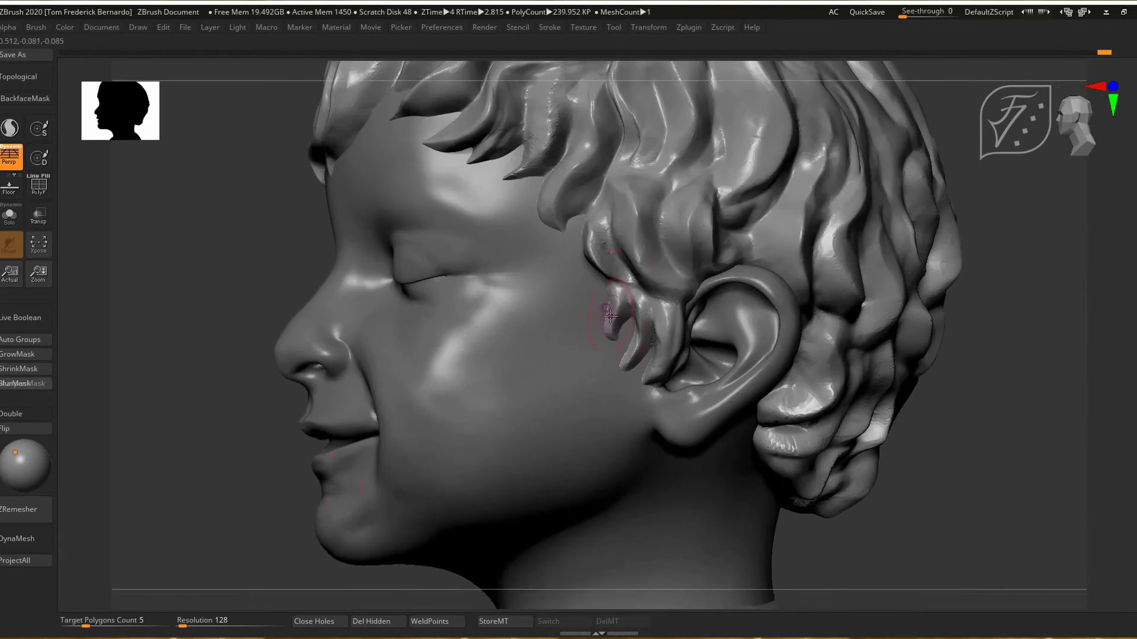
Bend the strand tips of the left sideburn in front of the ear with the Move Topological brush
key("b")
key("m")
key("t")
right_click_drag(604, 304, 598, 453, "ctrl")
key("space")
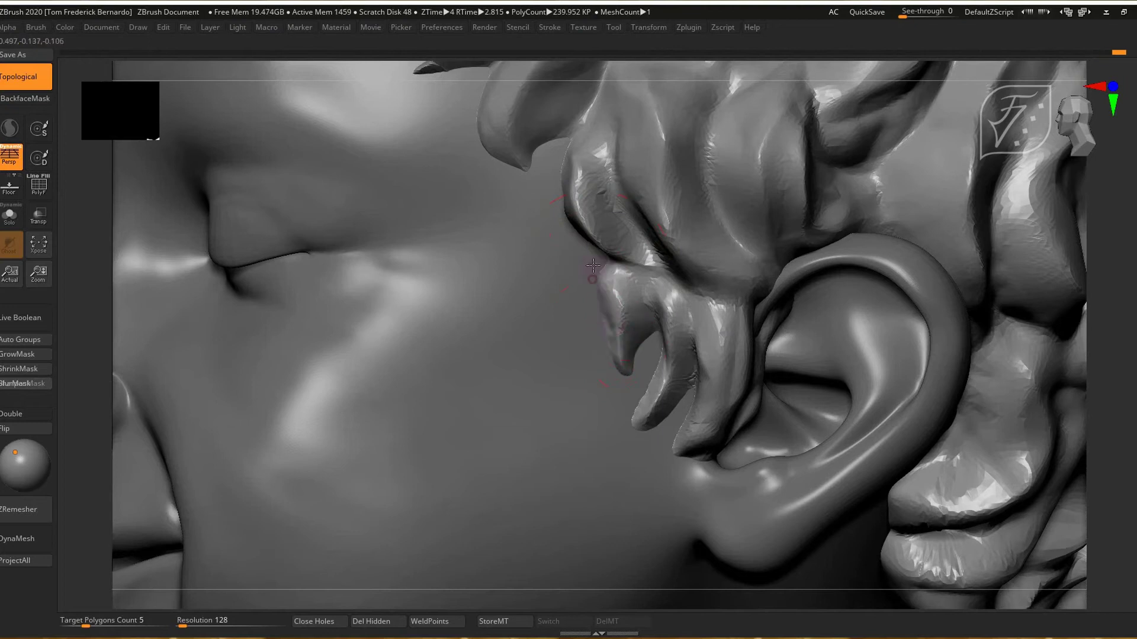
left_click_drag(636, 397, 640, 440)
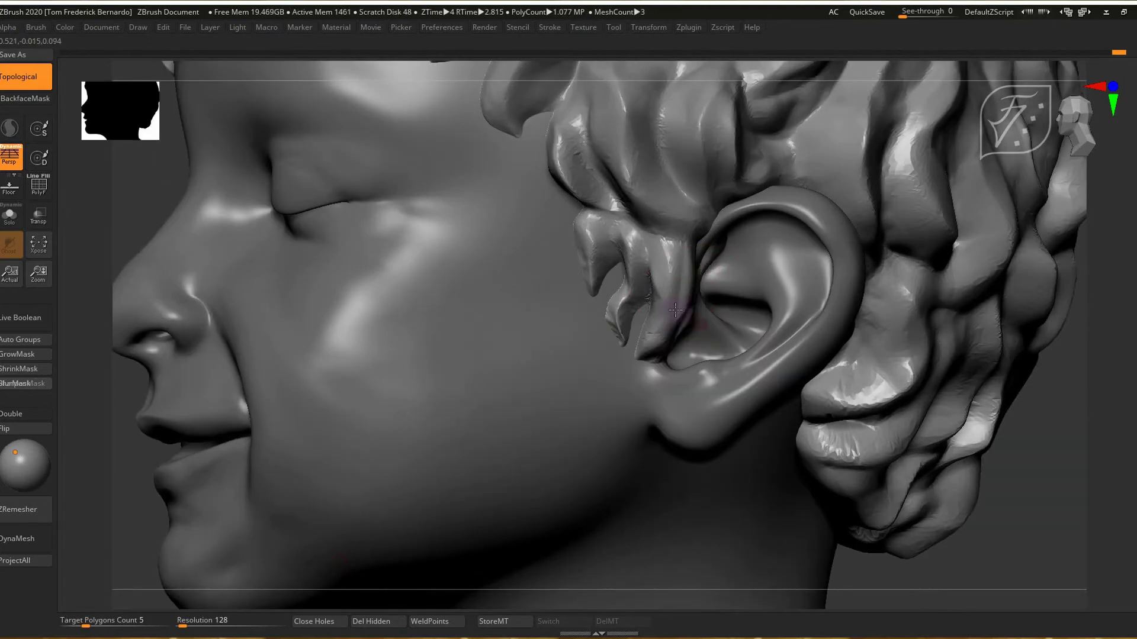
mouse_move(675, 310)
left_mouse_down()
mouse_move(642, 356)
mouse_move(661, 350)
mouse_move(662, 328)
left_mouse_up()
left_click_drag(697, 274, 692, 261)
mouse_move(621, 204)
left_mouse_down()
mouse_move(626, 225)
mouse_move(585, 159)
mouse_move(575, 105)
left_mouse_up()
Build up volume on the locks at the top of the left sideburn with the ClayBuildup brush
key("b")
key("c")
key("b")
key("space")
left_click(592, 204)
mouse_move(590, 231)
left_mouse_down()
mouse_move(567, 127)
mouse_move(553, 140)
mouse_move(592, 237)
mouse_move(546, 140)
mouse_move(590, 231)
left_mouse_up()
mouse_move(581, 182)
left_mouse_down()
mouse_move(591, 240)
mouse_move(572, 164)
left_mouse_up()
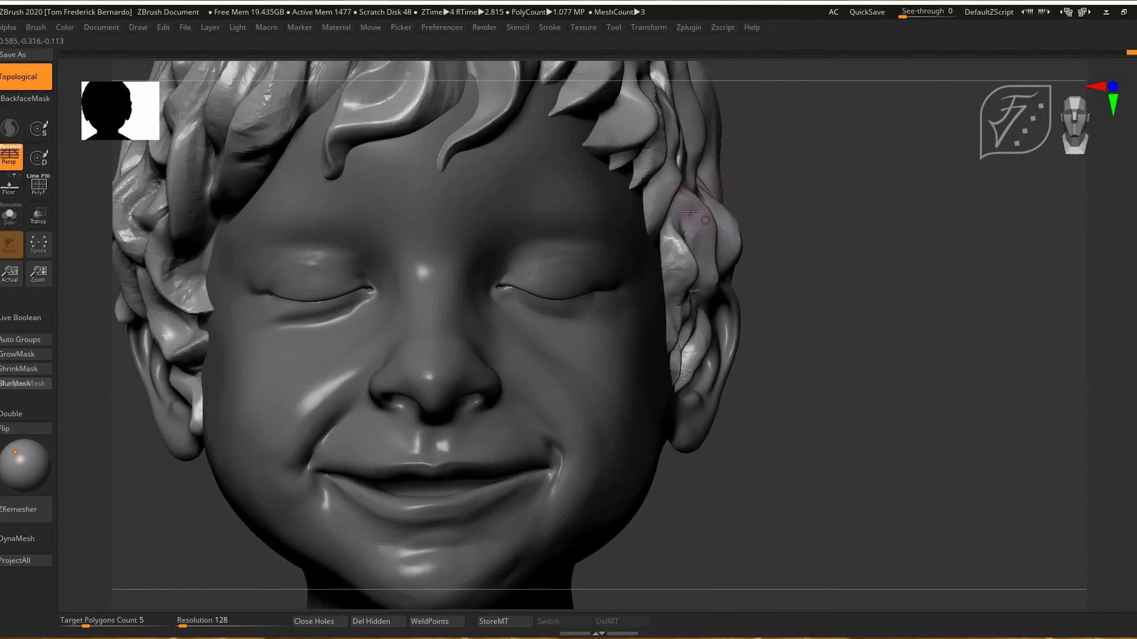
Adjust the hair silhouette above the left ear using the Move Topological brush with a Draw Size of about 149
left_click_drag(763, 172, 602, 304, "alt")
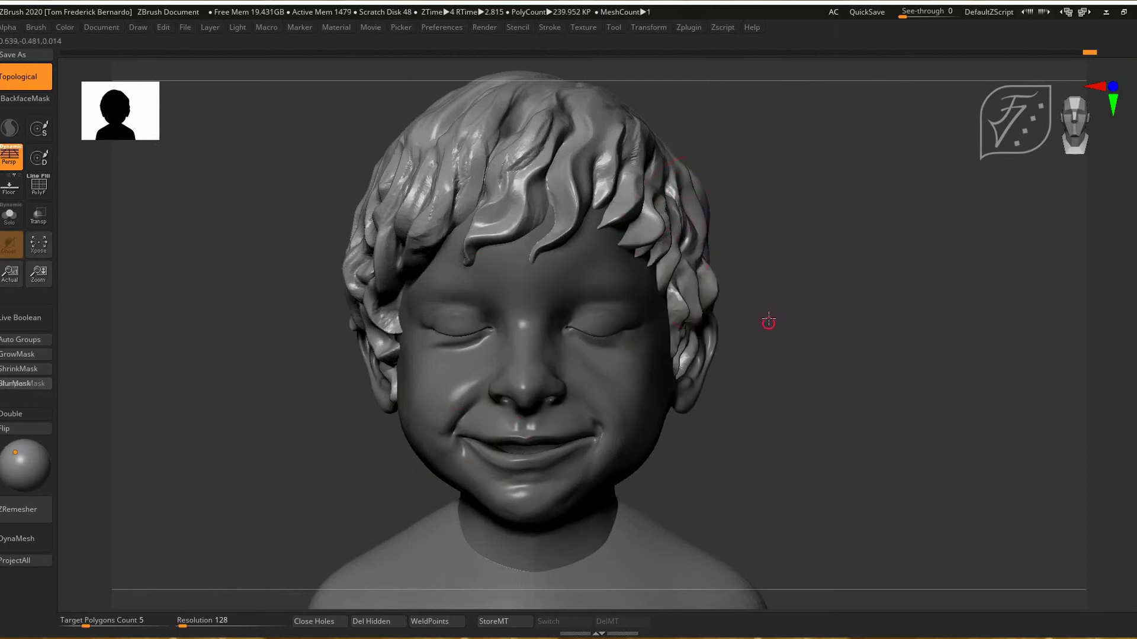
mouse_move(764, 350)
left_mouse_down()
mouse_move(385, 477)
mouse_move(95, 472)
left_mouse_up()
key("space")
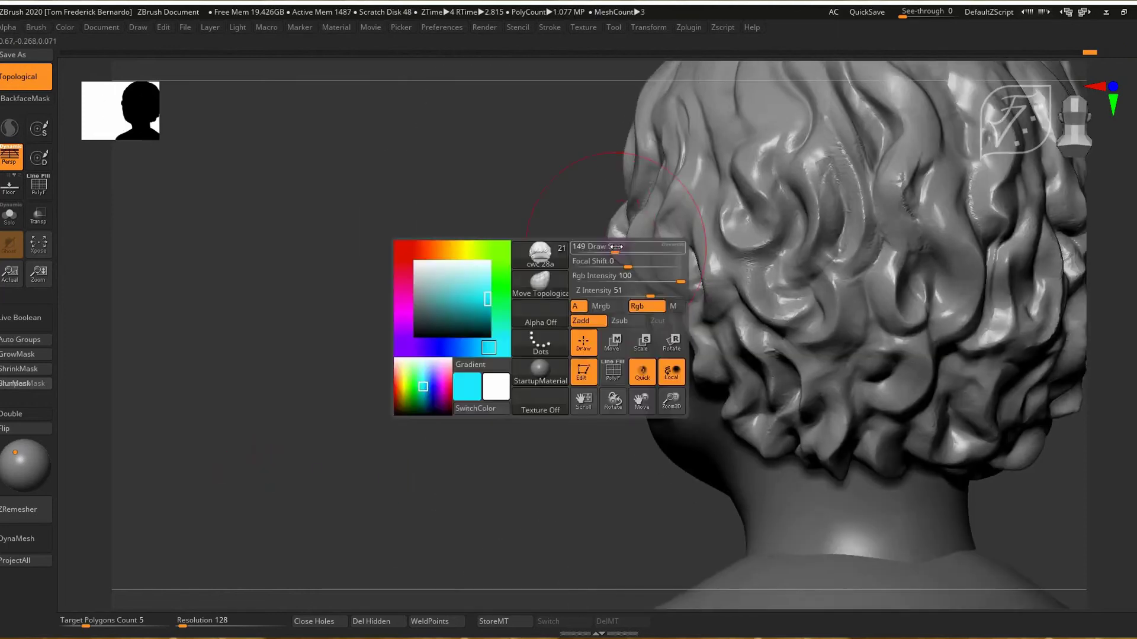
left_click_drag(616, 246, 619, 240)
key("space")
left_click_drag(260, 453, 589, 355)
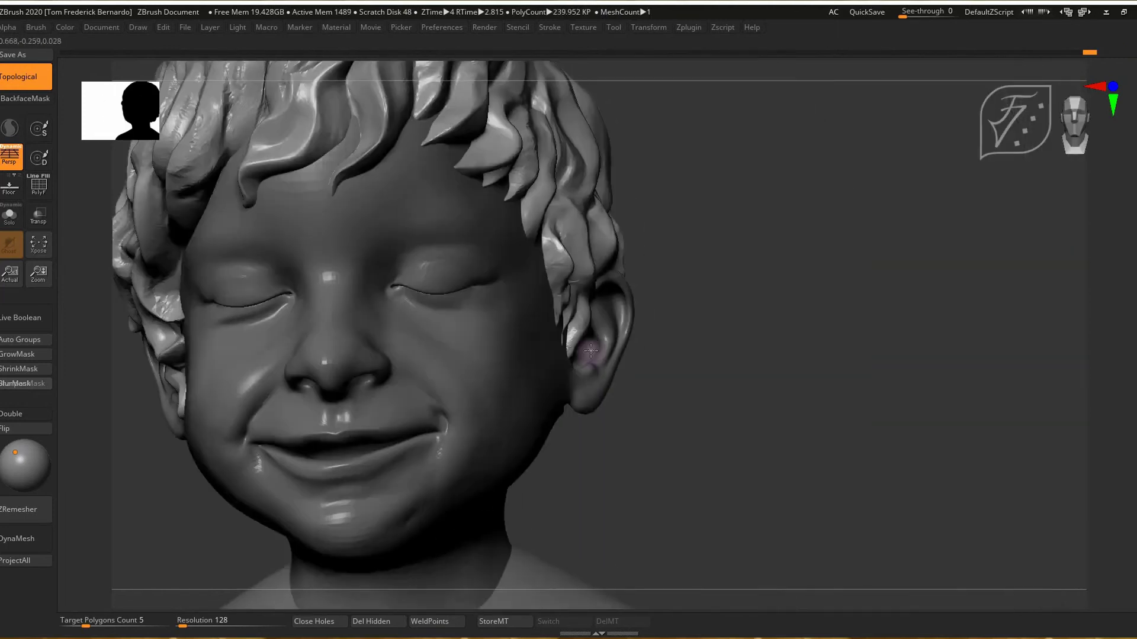
left_click_drag(582, 459, 681, 367, "alt")
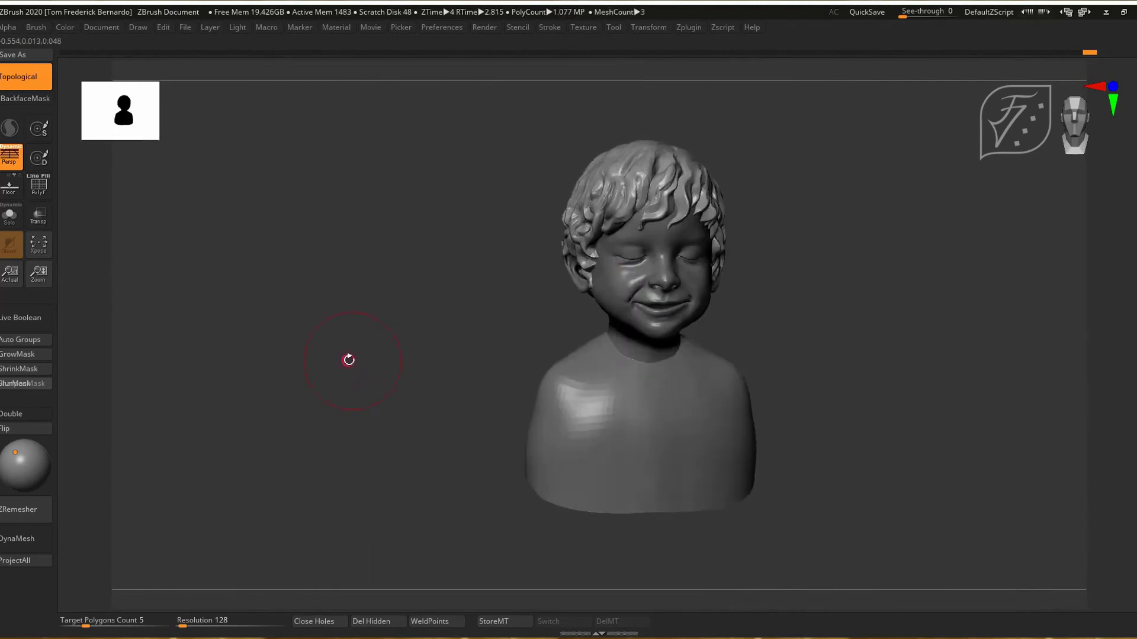
left_click_drag(348, 360, 290, 367)
Reposition the light to shine from higher above the bust and turn on double-sided display
left_click_drag(16, 453, 21, 446)
mouse_move(318, 396)
left_mouse_down("alt")
mouse_move(291, 398)
mouse_move(281, 462)
left_mouse_up("alt")
key("space")
mouse_move(591, 212)
right_mouse_down()
mouse_move(335, 363)
mouse_move(305, 335)
mouse_move(266, 371)
mouse_move(325, 452)
mouse_move(236, 419)
mouse_move(261, 418)
mouse_move(257, 388)
mouse_move(302, 335)
mouse_move(302, 376)
mouse_move(261, 409)
right_mouse_up()
right_click_drag(392, 402, 393, 427)
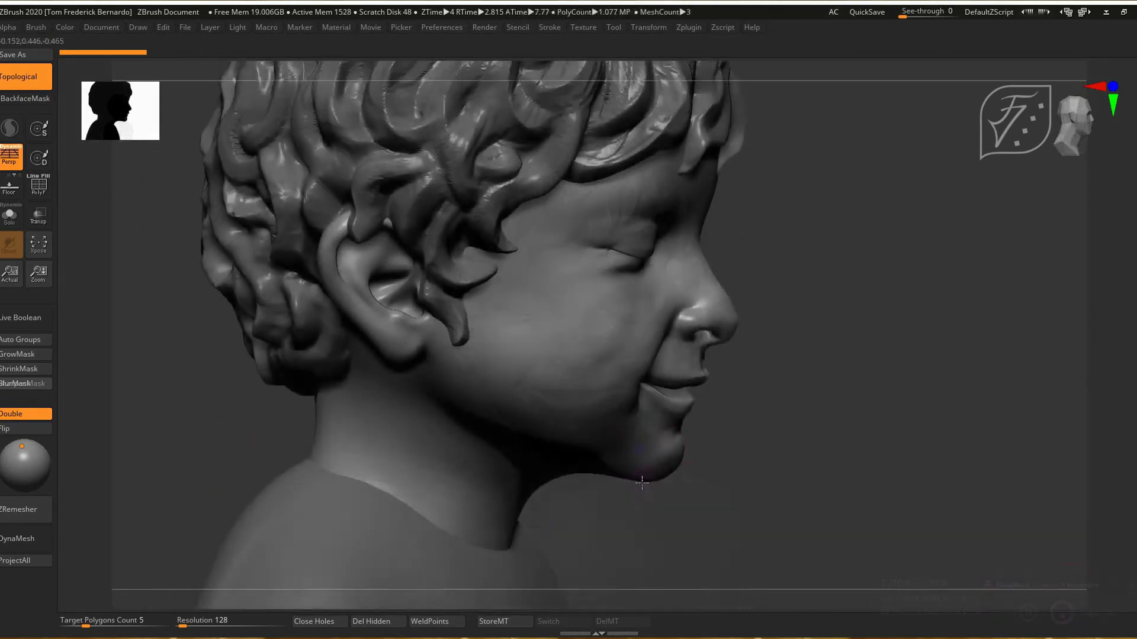
Lower the head's subdivision level and reshape the left ear with the Move Topological brush
right_click_drag(711, 414, 132, 393, "ctrl")
key("shift+d")
key("shift+d")
key("shift+d")
right_click_drag(952, 470, 365, 475)
left_click_drag(826, 473, 822, 472)
left_click_drag(675, 373, 670, 369)
mouse_move(877, 474)
left_mouse_down()
mouse_move(728, 465)
mouse_move(710, 474)
left_mouse_up()
left_click_drag(643, 373, 667, 393)
left_click_drag(667, 436, 664, 423)
left_click_drag(661, 373, 657, 365)
left_click_drag(382, 471, 494, 481)
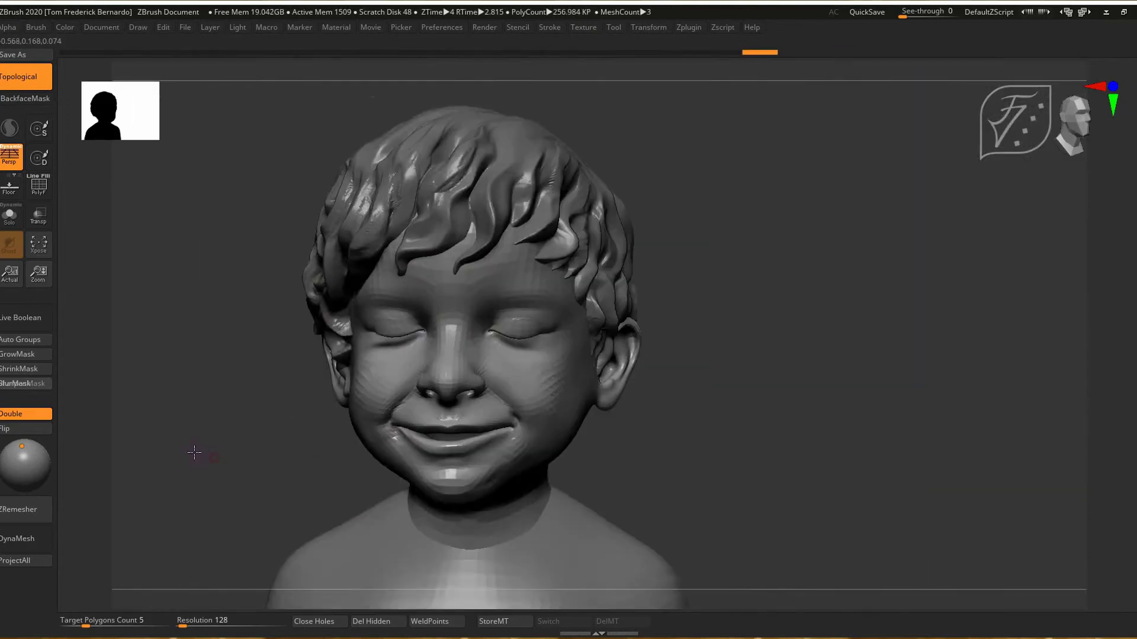
Carve the smile fold beside the right corner of the mouth using DamStandard with an adjusted Draw Size
right_click_drag(264, 411, 218, 474, "ctrl")
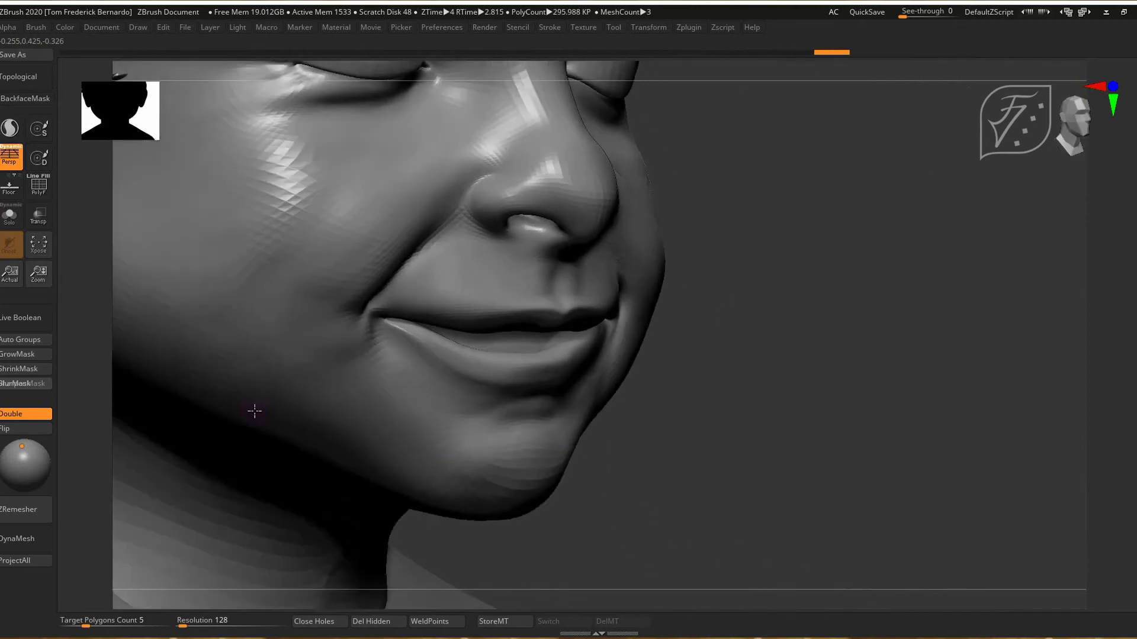
right_click_drag(255, 411, 384, 411)
right_click_drag(519, 321, 399, 403)
key("space")
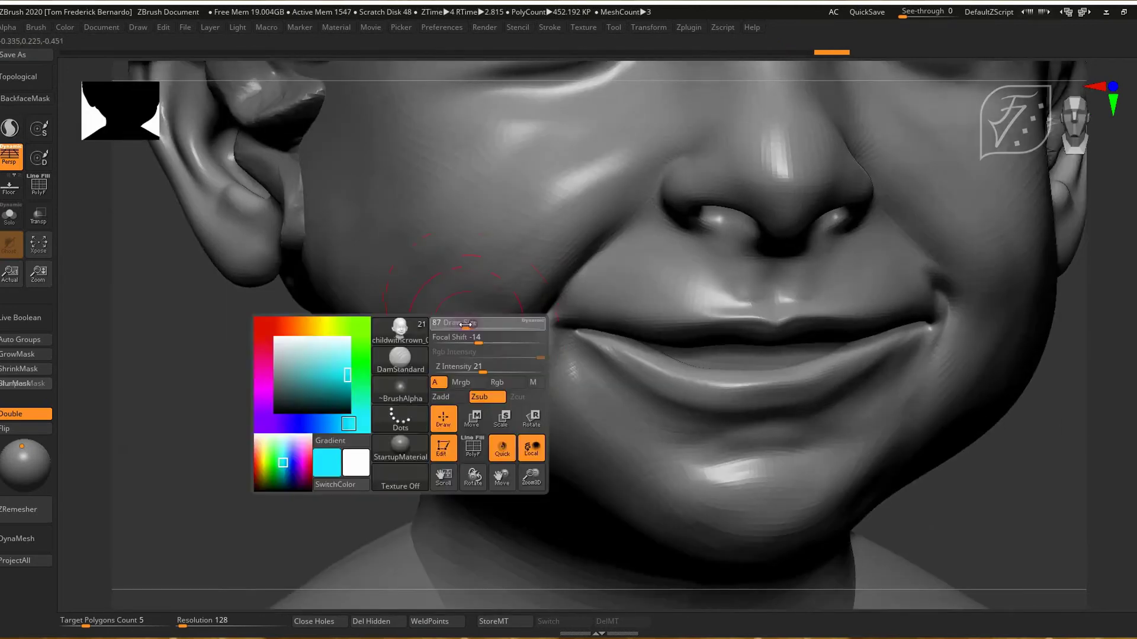
left_click(470, 329)
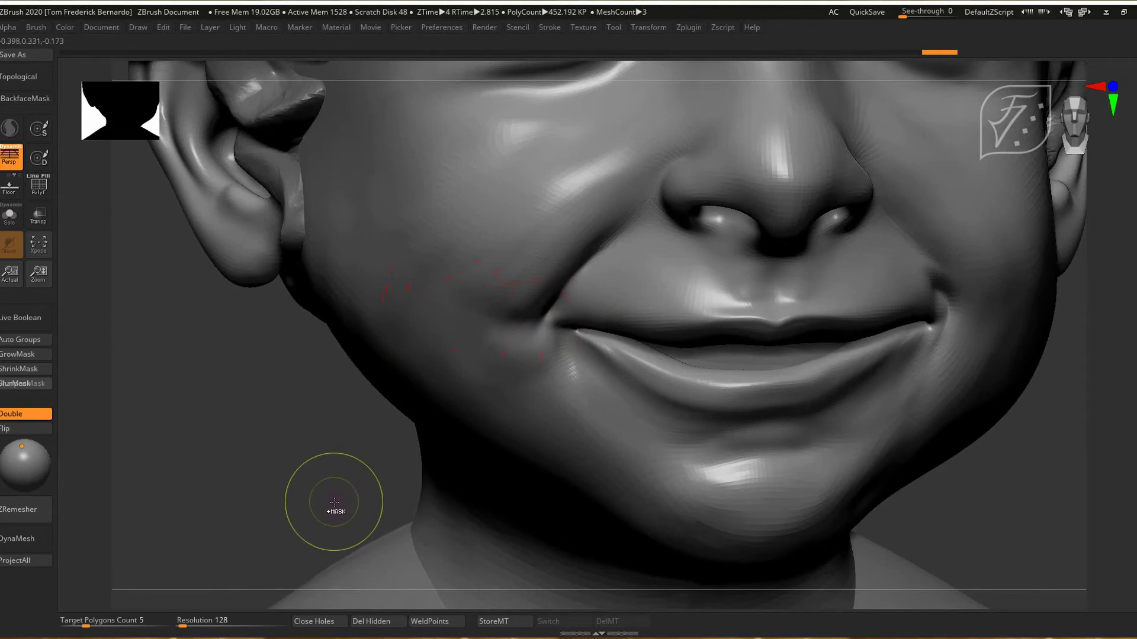
right_click(400, 364)
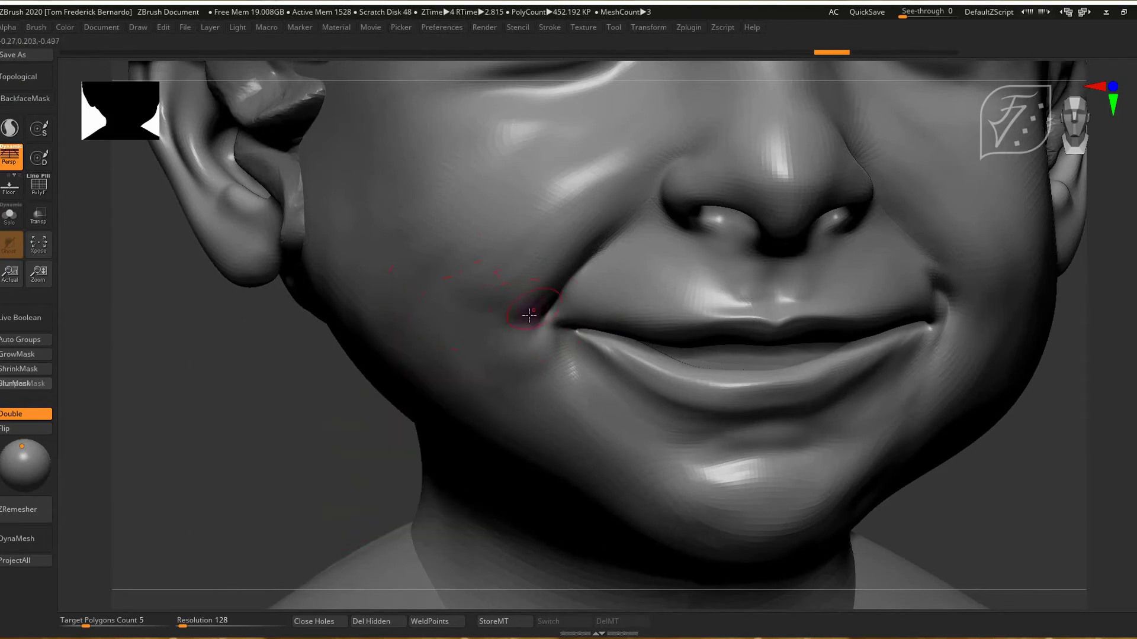
right_click_drag(521, 315, 536, 318)
right_click_drag(298, 515, 231, 388, "ctrl")
mouse_move(231, 388)
right_mouse_down("ctrl")
mouse_move(355, 435)
mouse_move(483, 350)
mouse_move(464, 300)
right_mouse_up("ctrl")
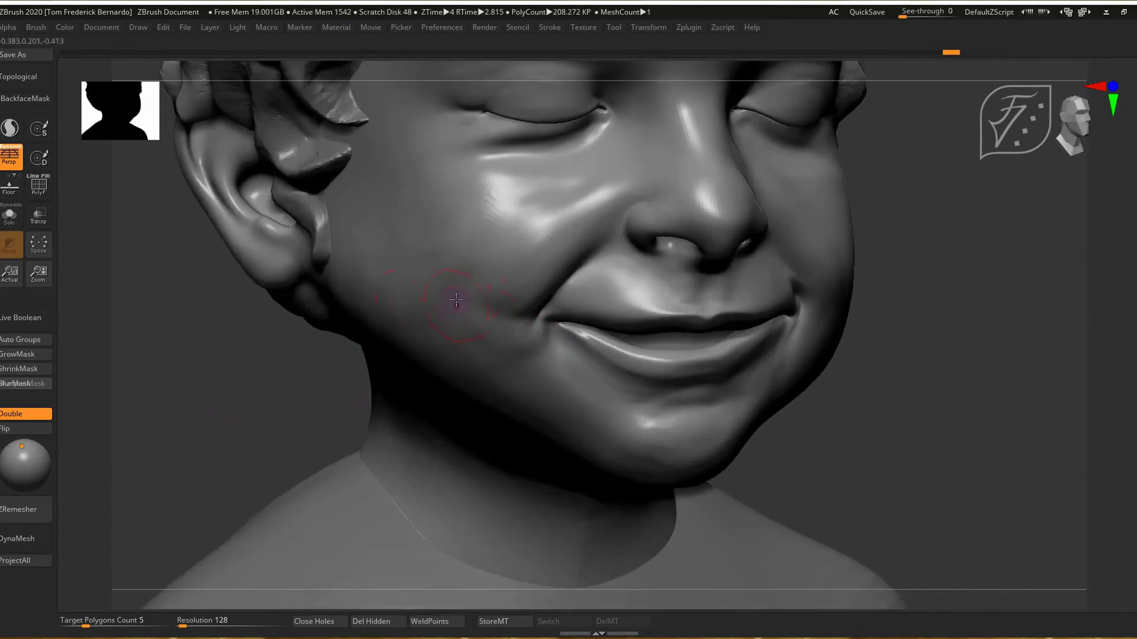
Refine the cheek surface around the fold beside the right mouth corner, varying the brush size
key("space")
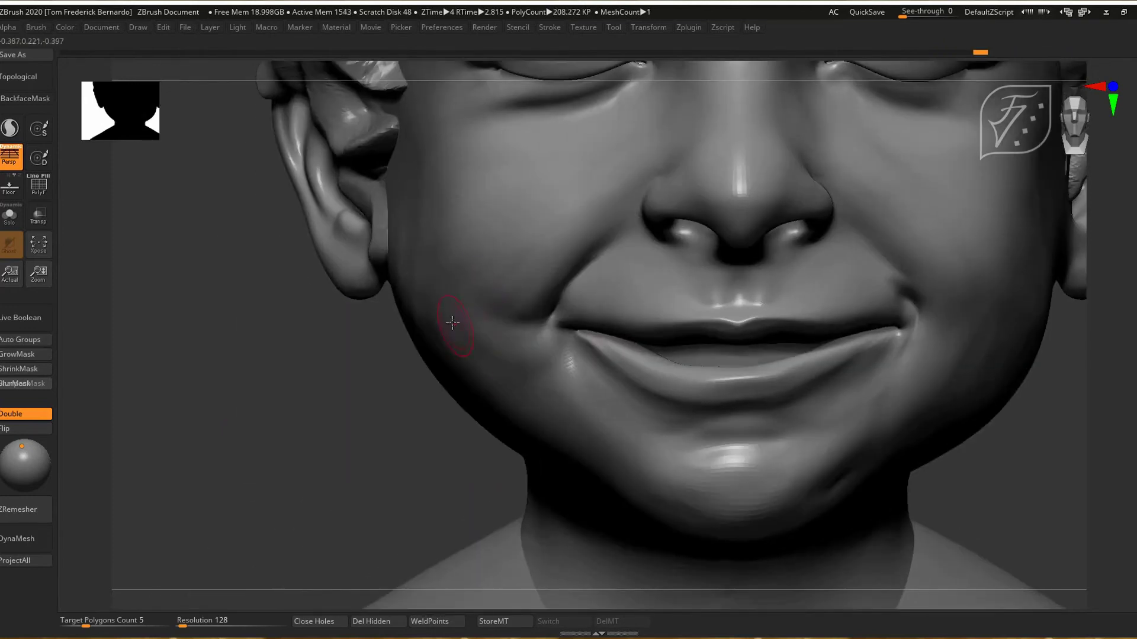
key("space")
left_click_drag(332, 372, 362, 314)
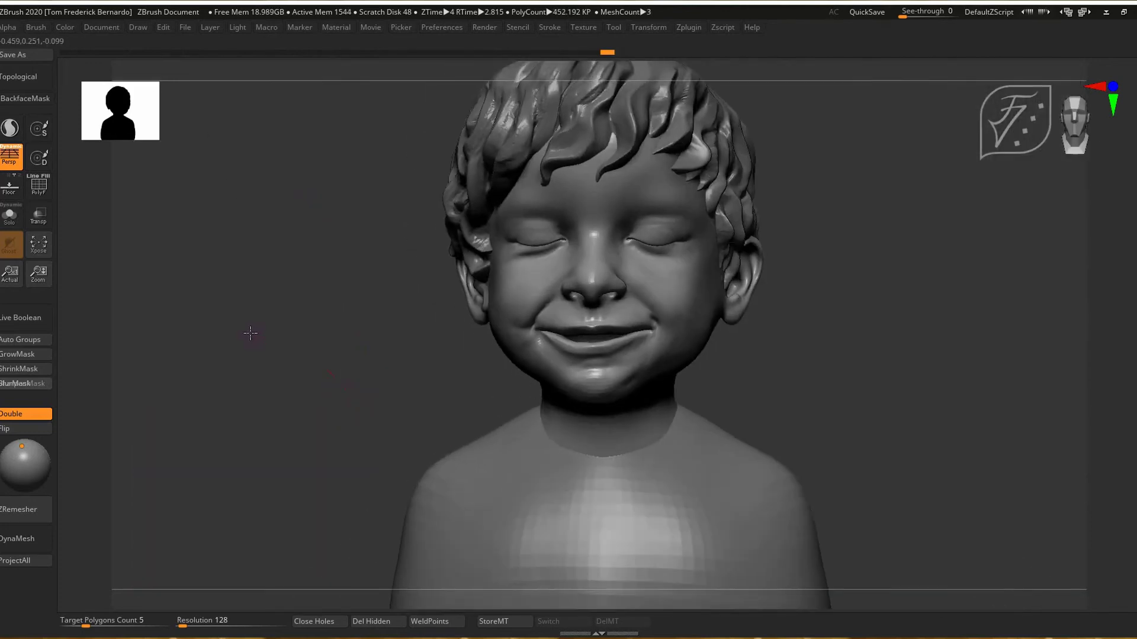
left_click_drag(251, 333, 479, 311, "alt")
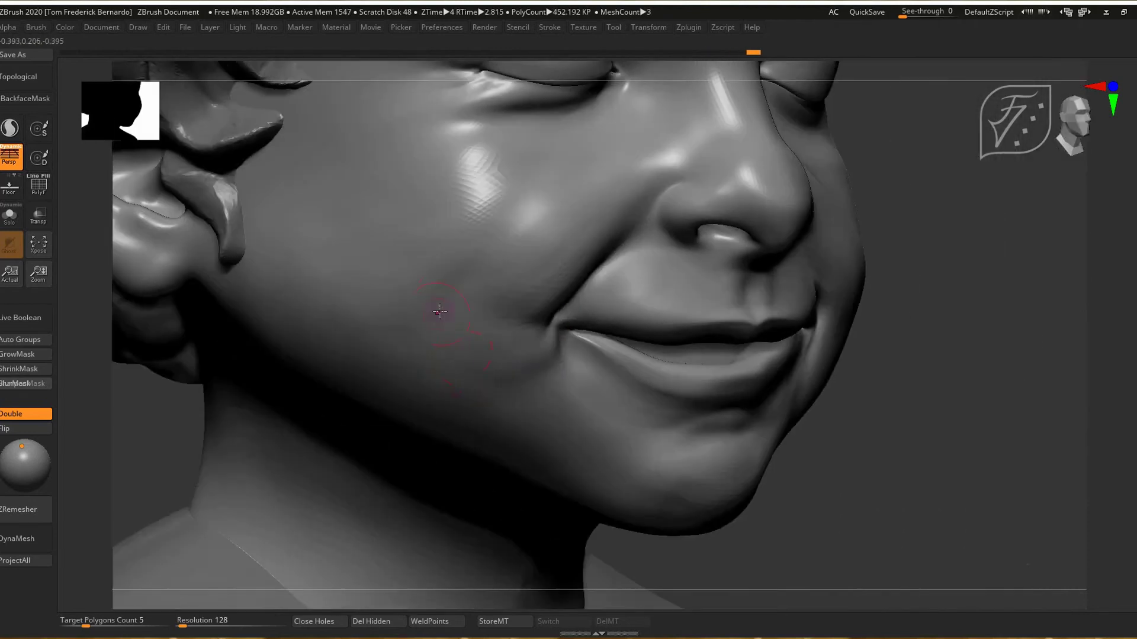
left_click_drag(150, 441, 501, 338)
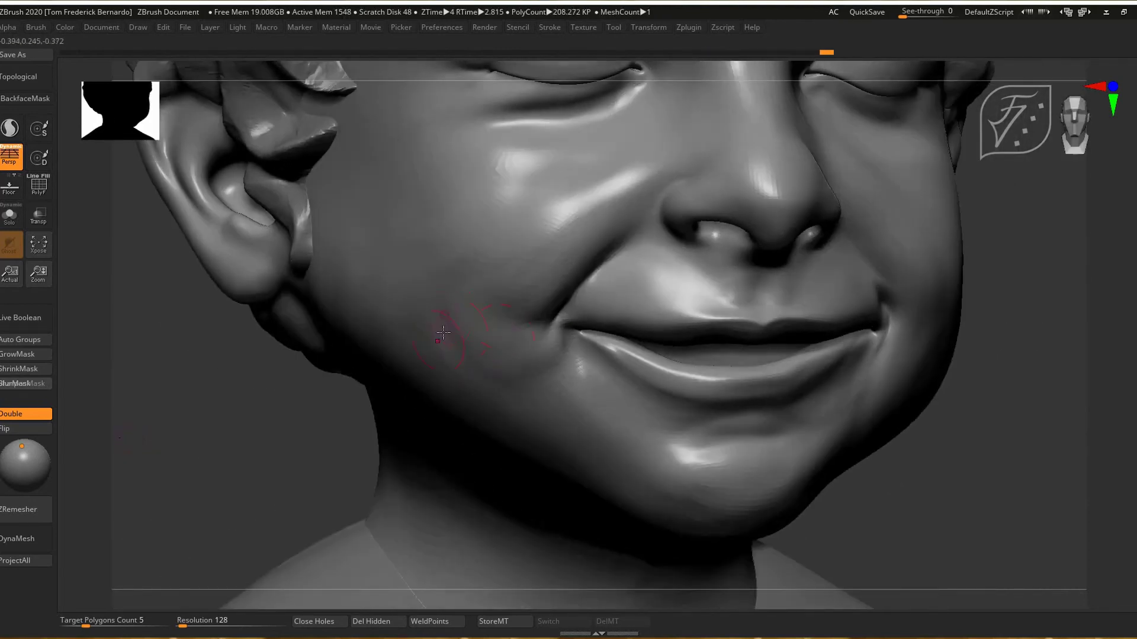
left_click_drag(443, 325, 466, 347)
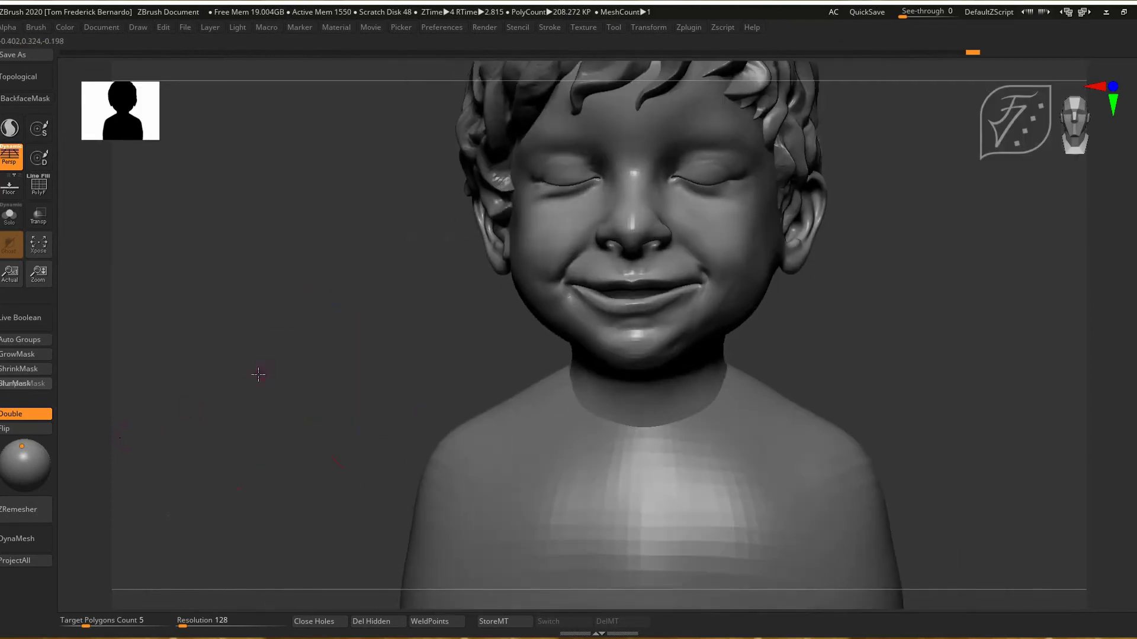
Define the creases around the nostril wings and the underside of the nose
mouse_move(254, 375)
left_mouse_down()
mouse_move(302, 335)
mouse_move(192, 479)
mouse_move(328, 376)
mouse_move(327, 426)
mouse_move(190, 507)
mouse_move(342, 379)
left_mouse_up()
key("space")
key("space")
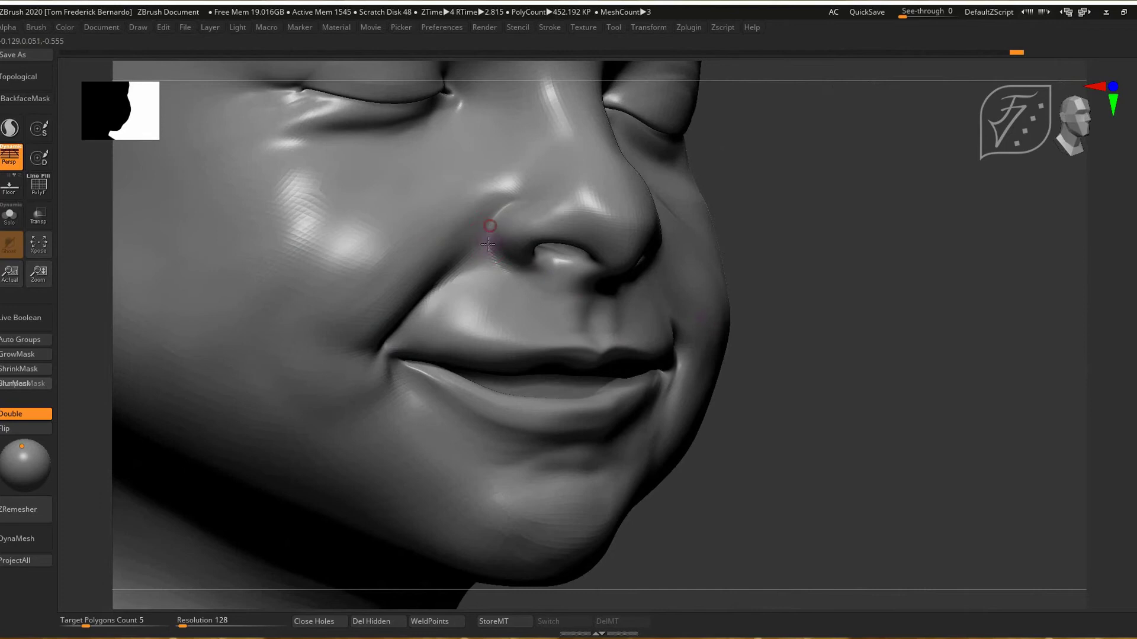
mouse_move(1055, 342)
left_mouse_down()
mouse_move(951, 388)
mouse_move(851, 368)
mouse_move(858, 371)
left_mouse_up()
left_click_drag(521, 256, 536, 270)
left_click_drag(1113, 373, 1021, 385)
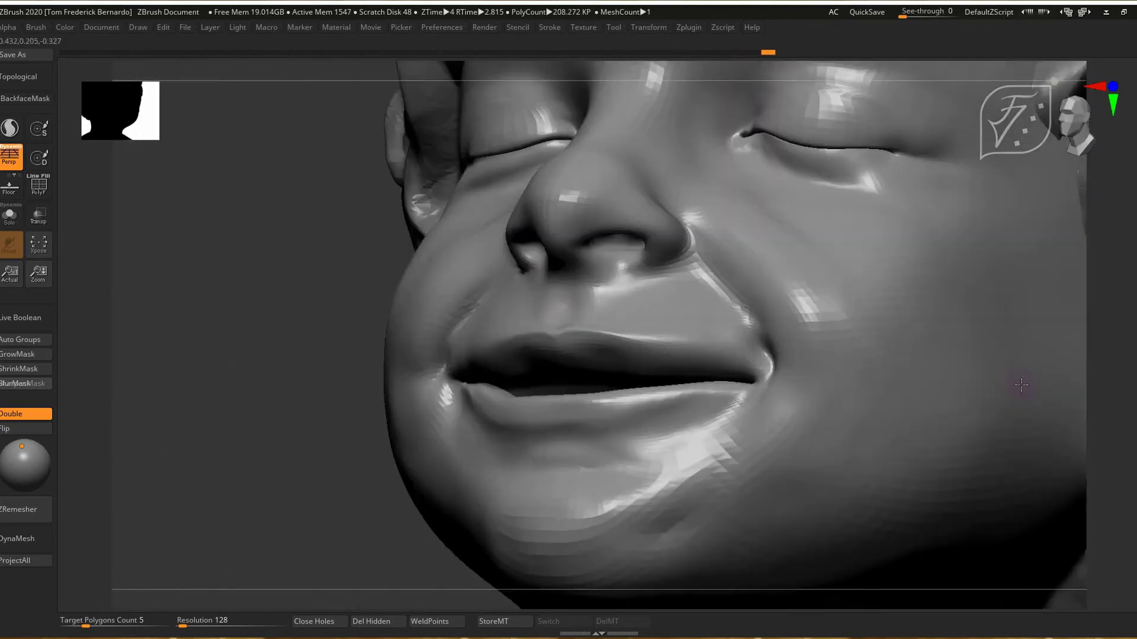
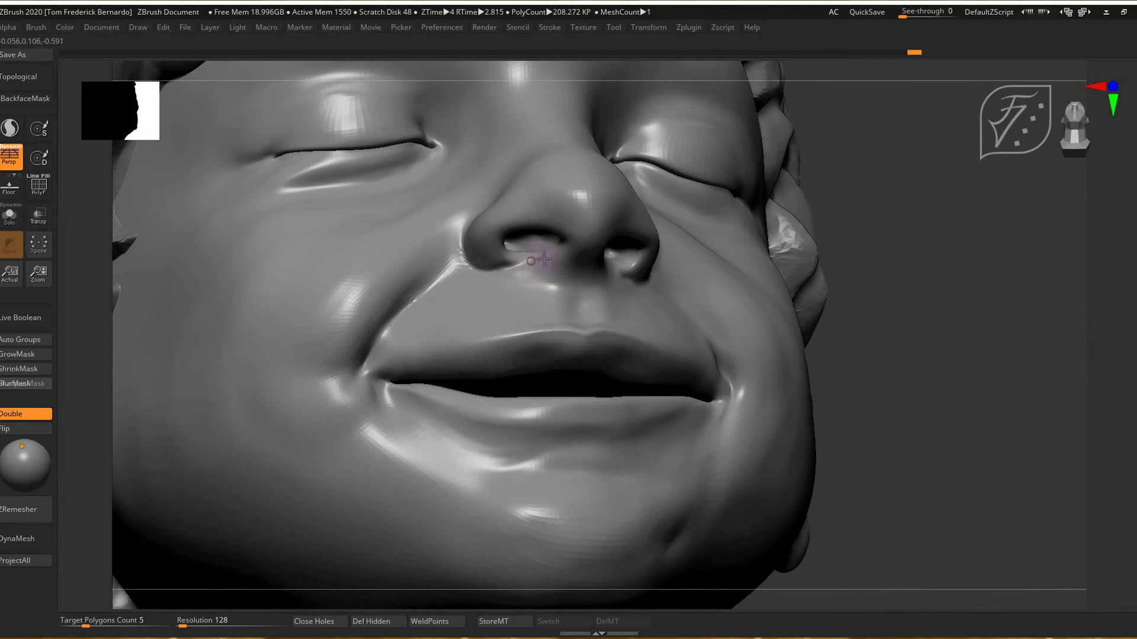
right_click_drag(571, 291, 665, 284)
left_click_drag(621, 257, 635, 279)
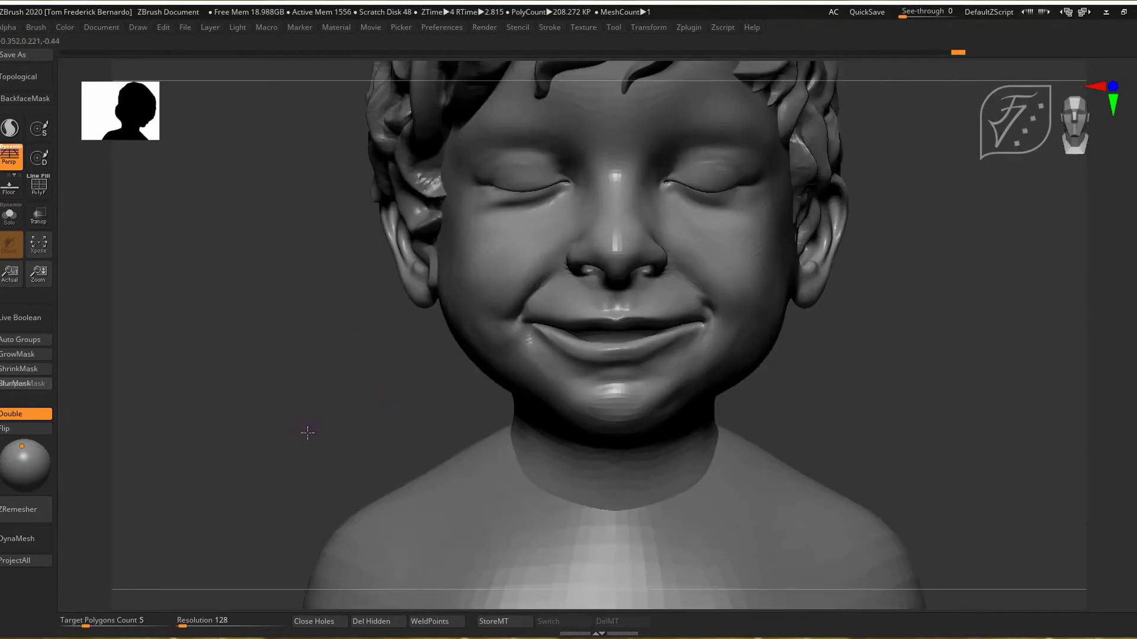
Build up the bridge and tip of the nose with the ClayBuildup brush
right_click_drag(304, 431, 219, 335)
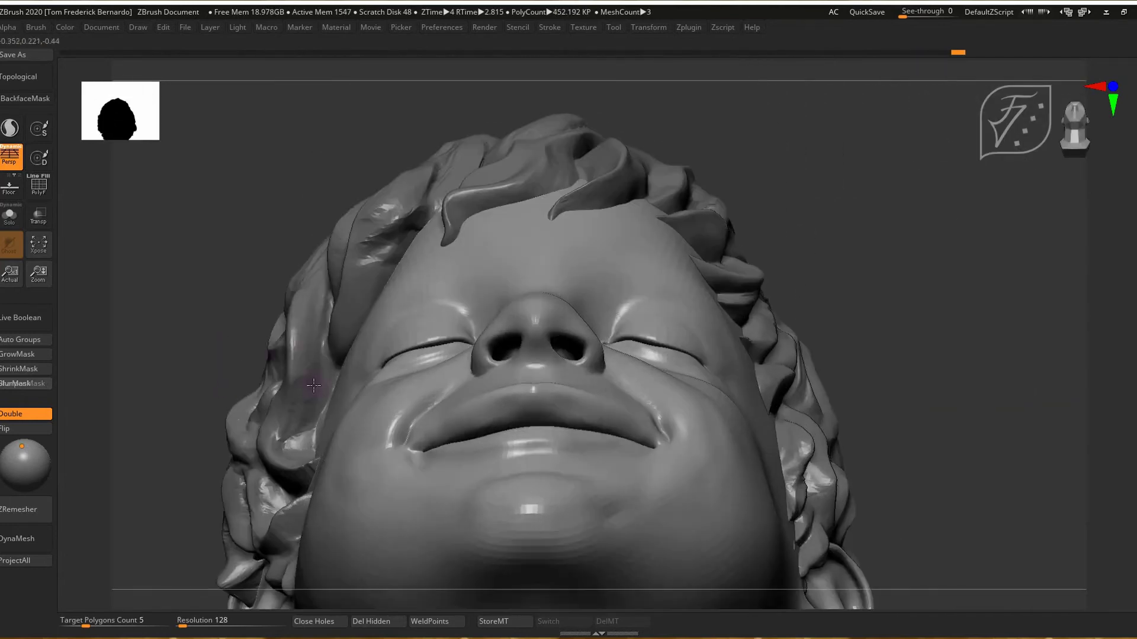
key("space")
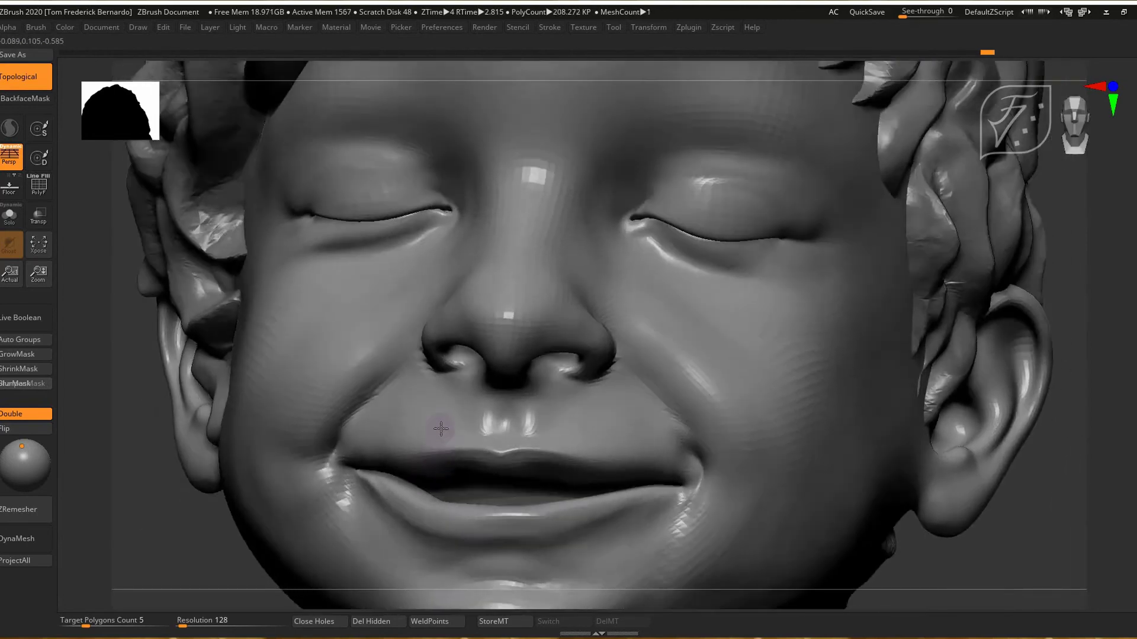
right_click_drag(436, 424, 406, 432)
right_click_drag(501, 384, 427, 404, "ctrl")
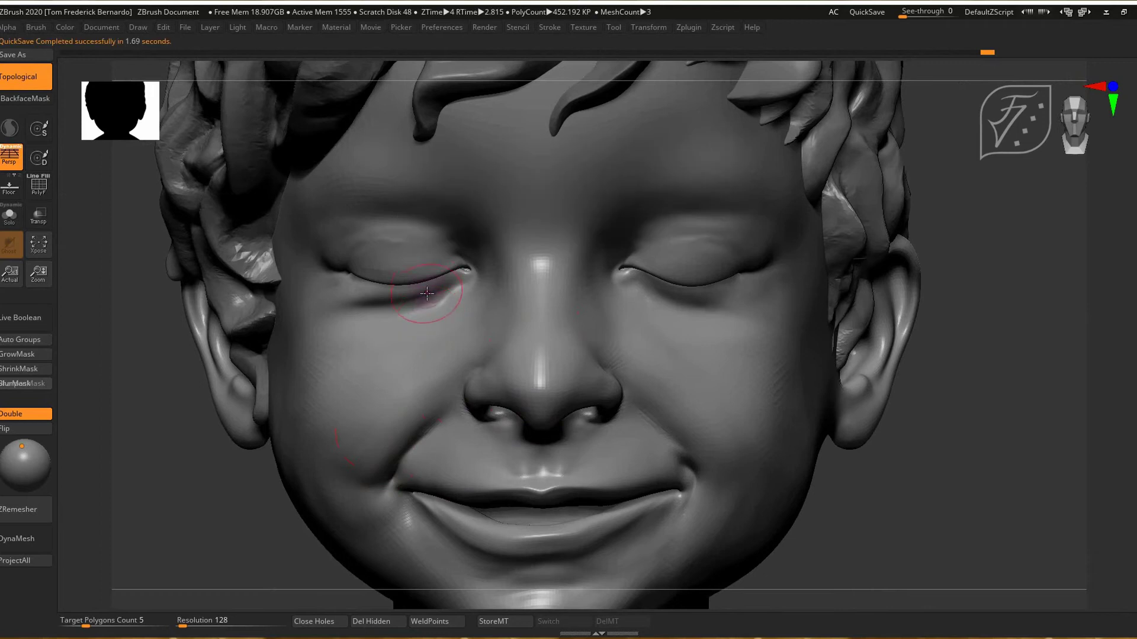
key("b")
key("c")
key("b")
right_click_drag(199, 460, 237, 427)
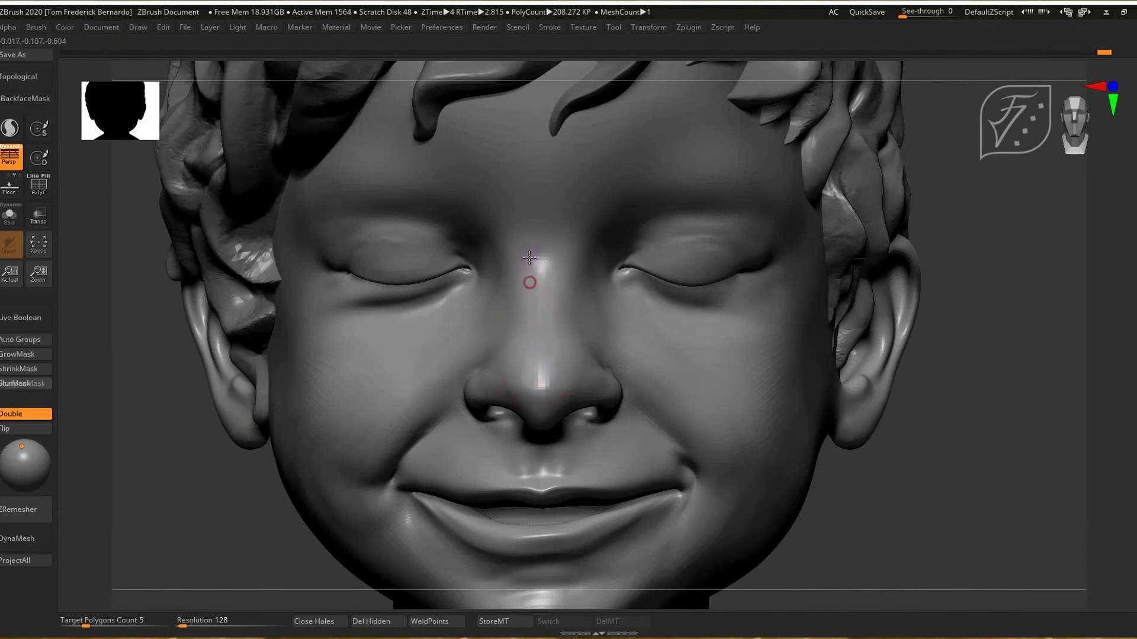
right_click(542, 338)
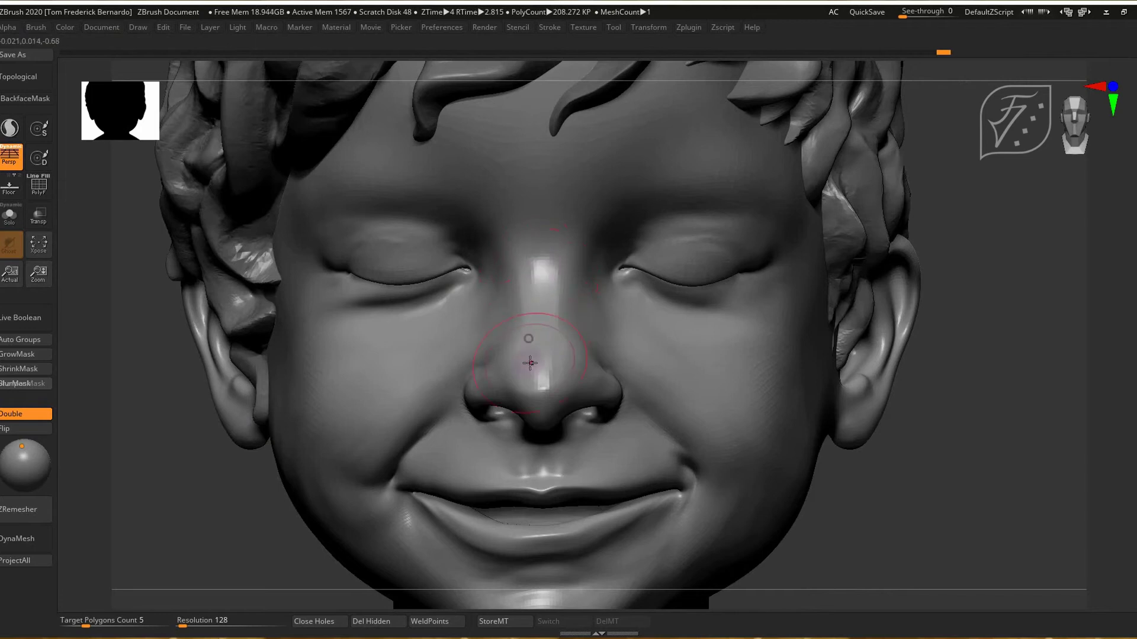
left_click_drag(547, 379, 543, 344)
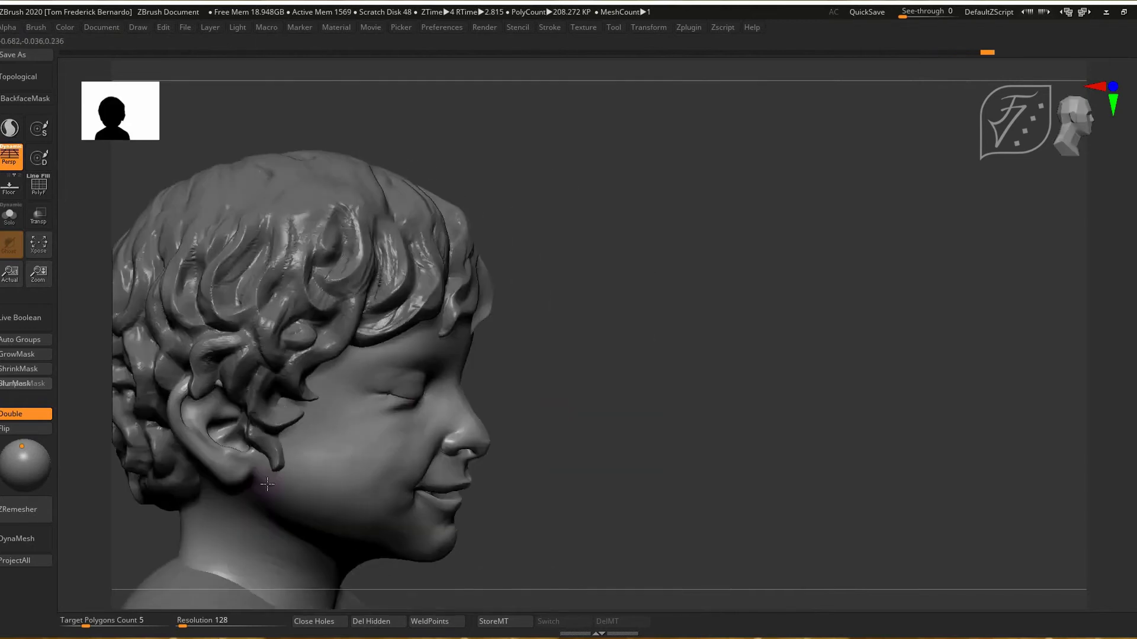
Flatten the nose bridge and tip with the TrimDynamic brush, adjusting the Draw Size and smoothing the sides
mouse_move(292, 500)
left_mouse_down()
mouse_move(356, 525)
mouse_move(589, 388)
left_mouse_up()
key("space")
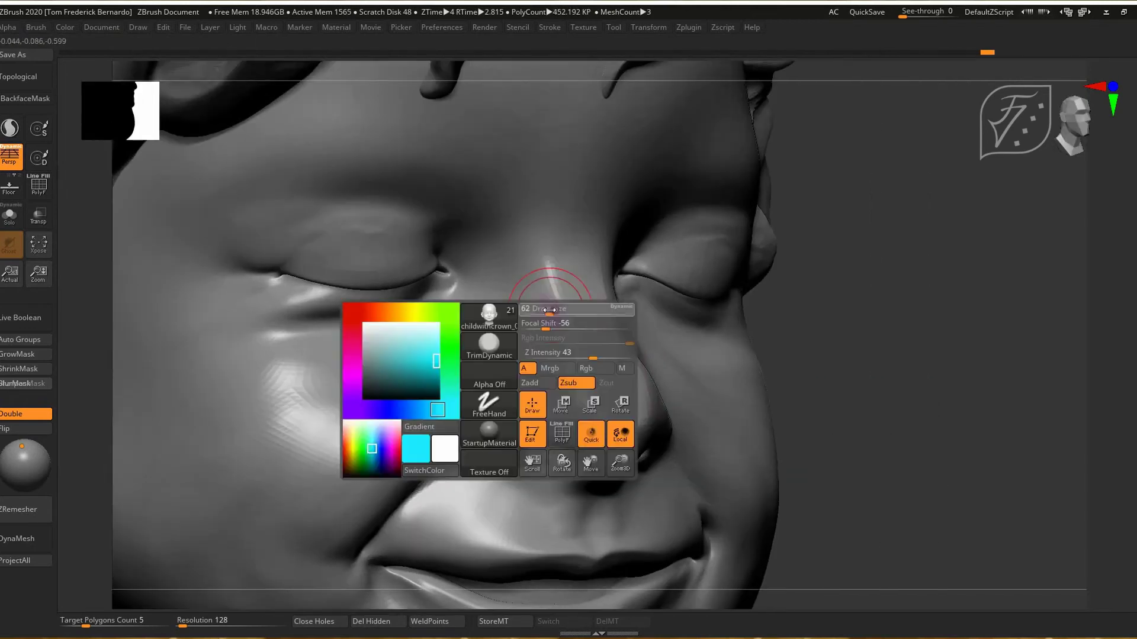
left_click_drag(567, 356, 594, 433)
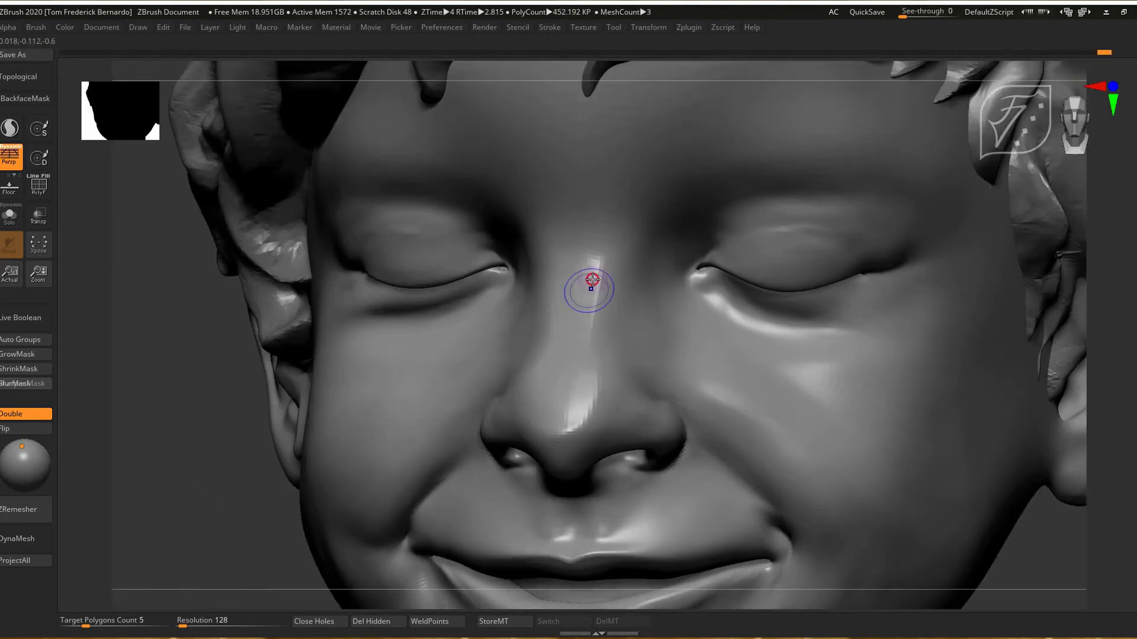
left_click_drag(596, 398, 571, 421, "shift")
left_click_drag(601, 274, 569, 332)
mouse_move(290, 486)
left_mouse_down("alt")
mouse_move(275, 376)
mouse_move(236, 524)
left_mouse_up("alt")
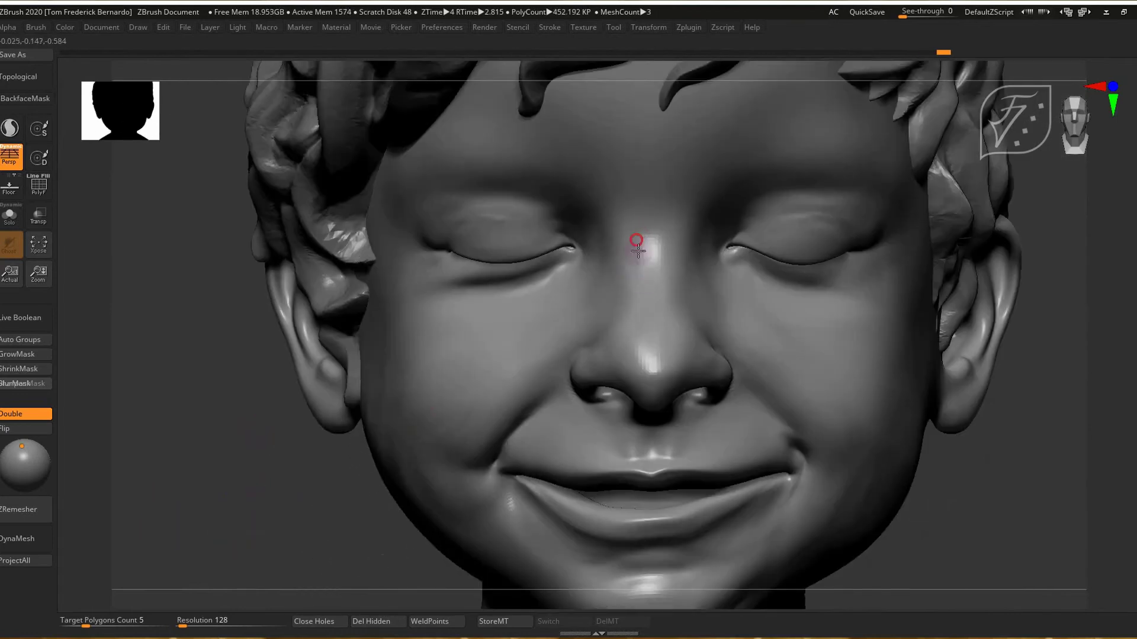
left_click_drag(662, 246, 633, 236)
left_click_drag(658, 277, 629, 254)
left_click_drag(670, 314, 628, 339, "shift")
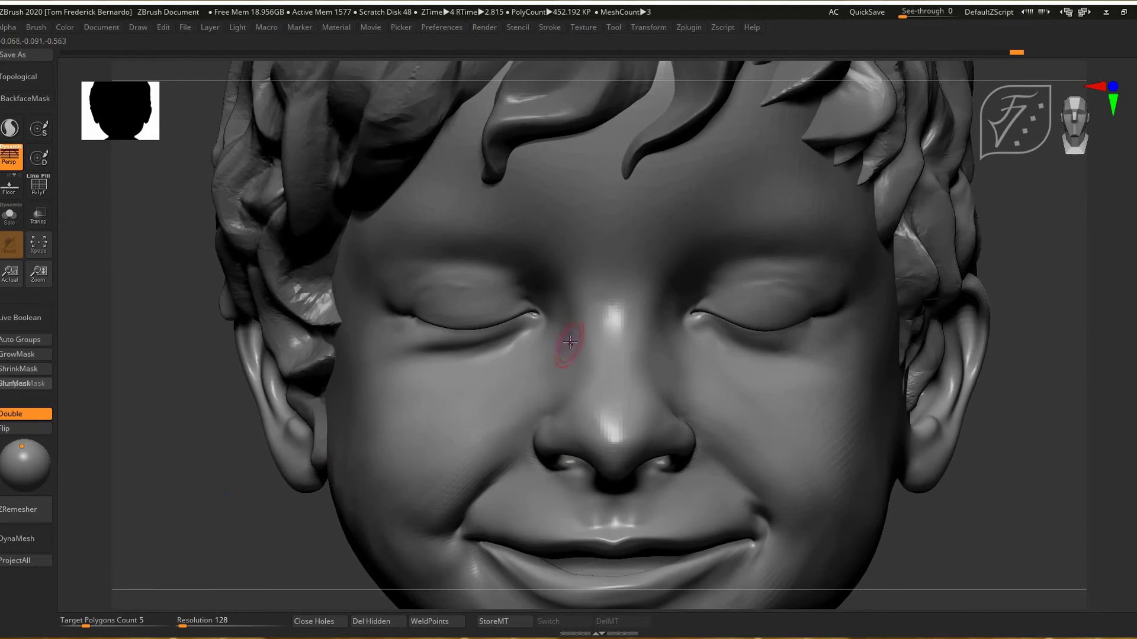
Reshape the side of the nose and the nostril wing with the Move Topological brush at an adjusted Draw Size
key("space")
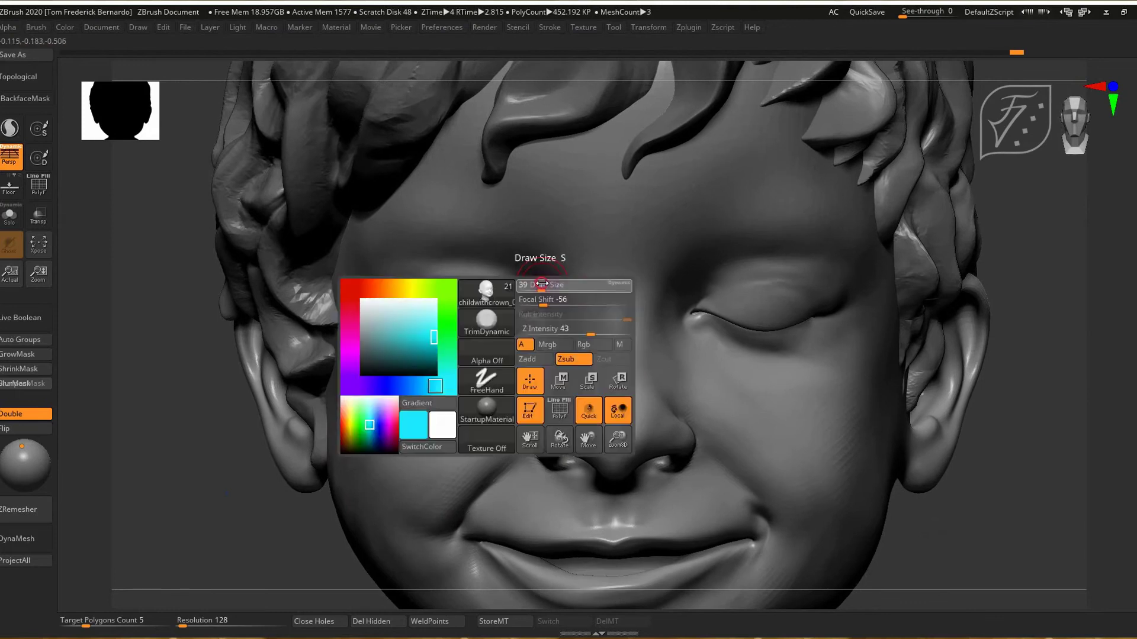
key("b")
key("m")
key("t")
key("space")
left_click_drag(528, 277, 542, 282)
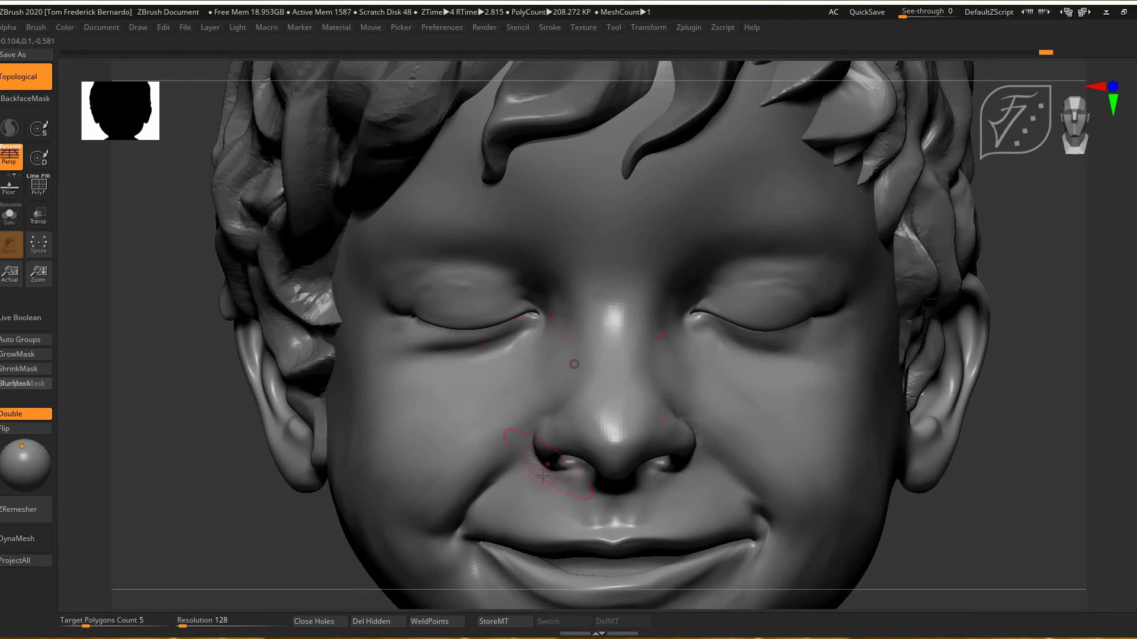
right_click_drag(556, 407, 435, 233, "ctrl")
right_click_drag(193, 414, 219, 468)
Smooth the chin and the surface below the mouth with an adjusted Draw Size
key("space")
left_click_drag(517, 367, 514, 368)
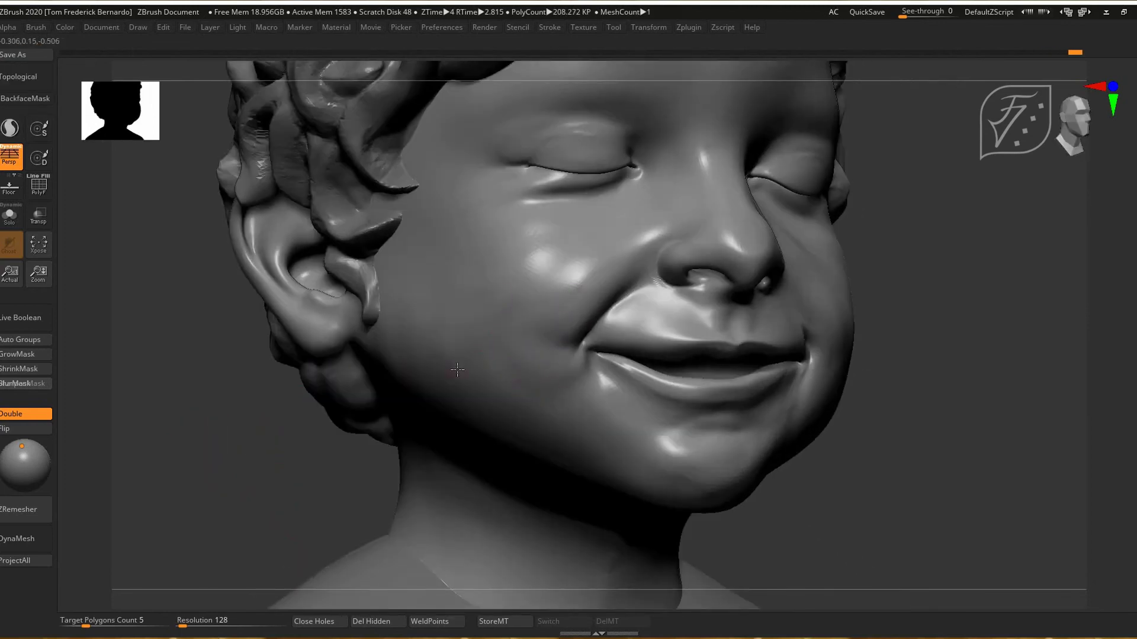
left_click_drag(706, 435, 620, 391, "shift")
mouse_move(383, 477)
right_mouse_down()
mouse_move(328, 456)
mouse_move(378, 459)
right_mouse_up()
right_click_drag(379, 459, 361, 509, "ctrl")
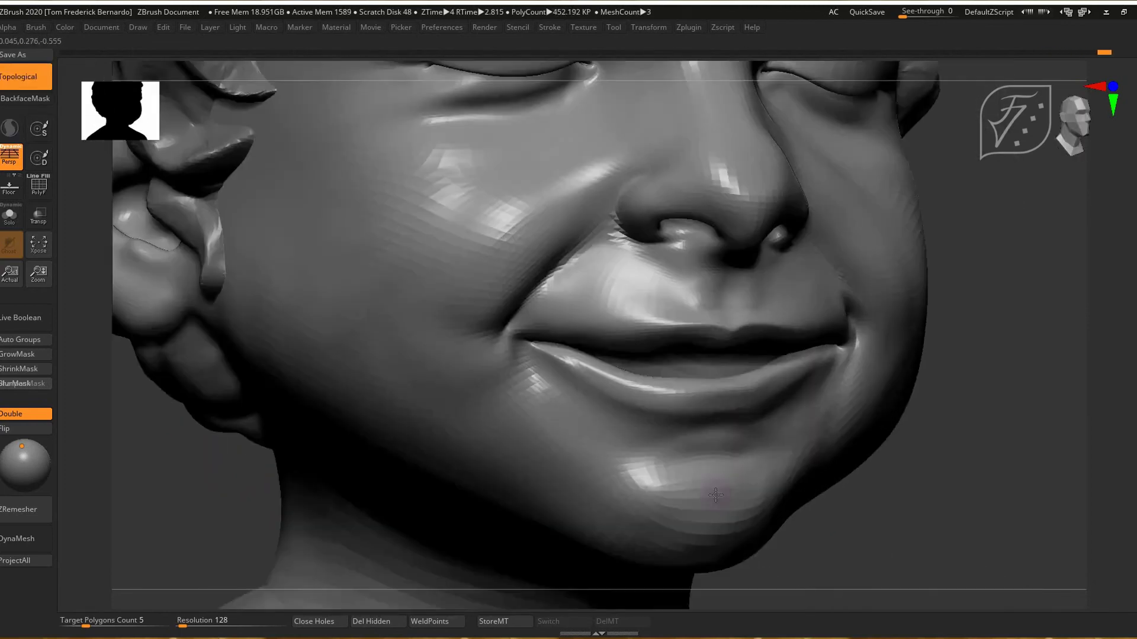
right_click_drag(859, 284, 876, 332, "ctrl")
right_click_drag(876, 332, 924, 319)
right_click_drag(588, 452, 529, 428)
Refine the hollow running from the left mouth corner to the underside of the lower lip
left_click_drag(458, 357, 505, 412, "shift")
mouse_move(439, 322)
left_mouse_down()
mouse_move(519, 425)
mouse_move(607, 444)
left_mouse_up()
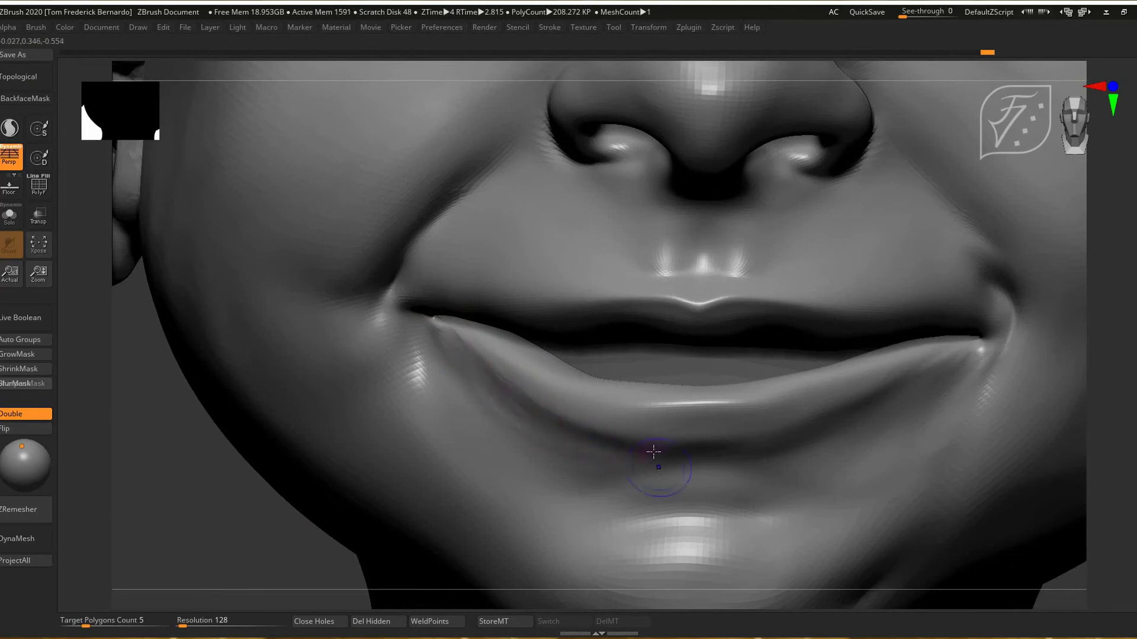
right_click_drag(591, 465, 406, 502, "ctrl")
left_click_drag(394, 354, 462, 412)
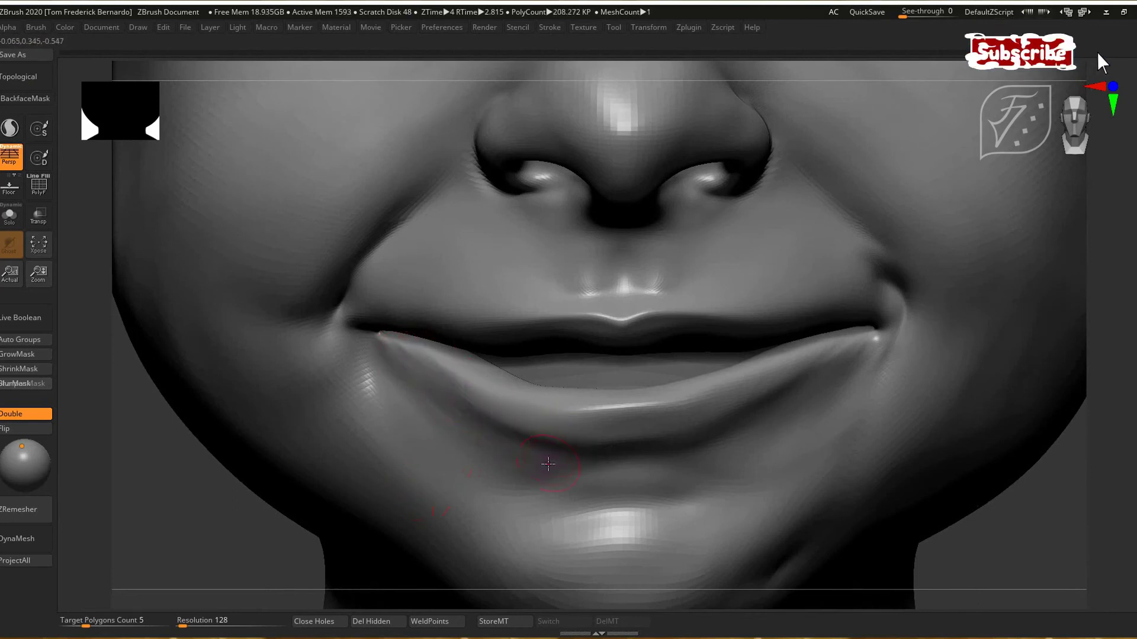
Build up the area between the lower lip and chin with ClayBuildup at a Z Intensity of 27
mouse_move(560, 448)
left_mouse_down()
mouse_move(530, 437)
mouse_move(601, 446)
mouse_move(665, 434)
mouse_move(610, 449)
mouse_move(677, 431)
mouse_move(620, 450)
left_mouse_up()
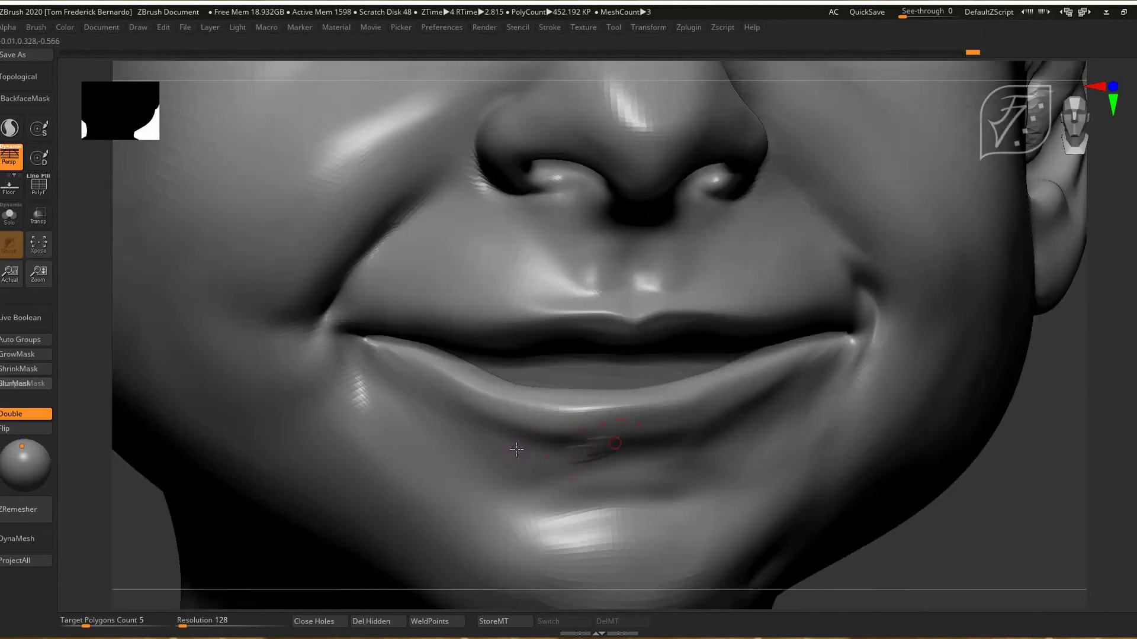
left_click_drag(592, 446, 476, 430)
key("space")
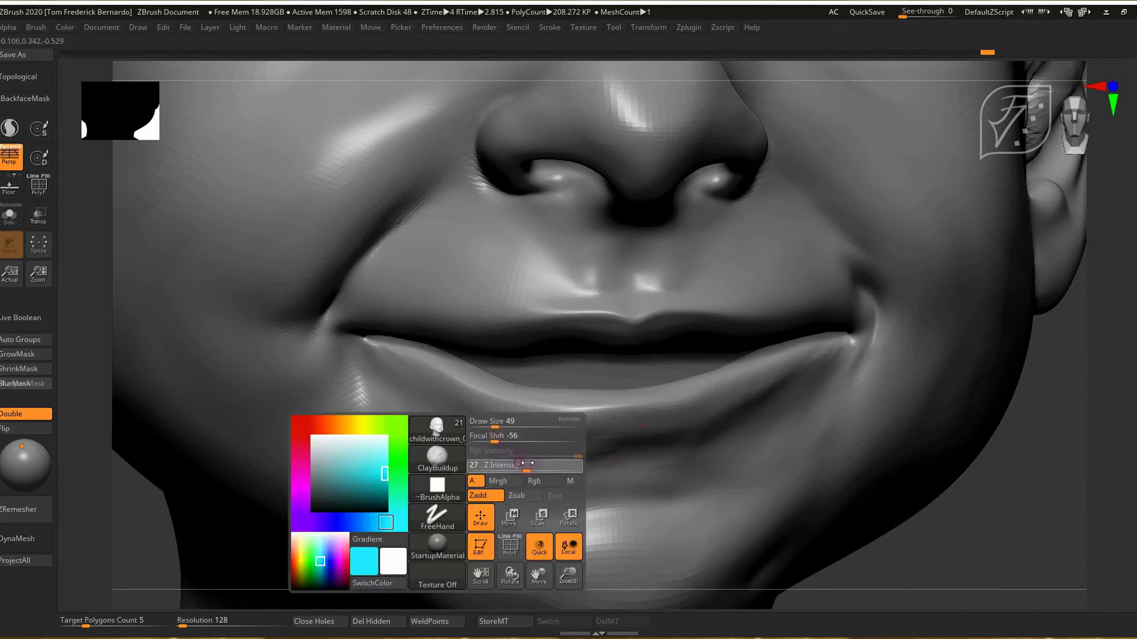
left_click_drag(560, 446, 581, 442)
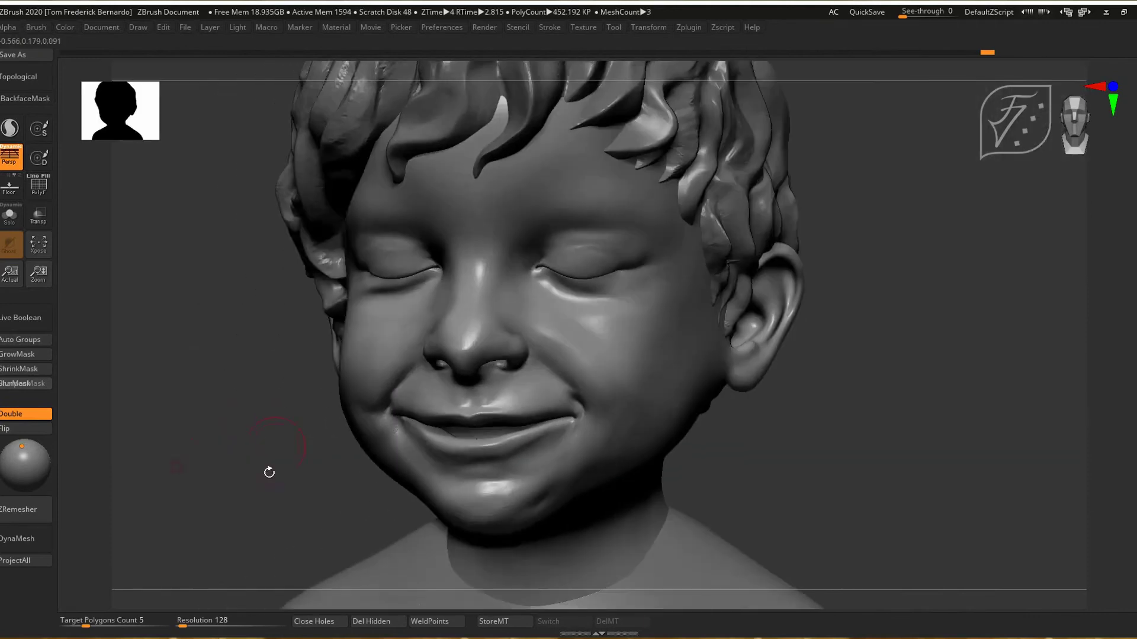
left_click_drag(268, 471, 331, 520)
mouse_move(704, 384)
left_mouse_down()
mouse_move(644, 394)
mouse_move(702, 396)
left_mouse_up()
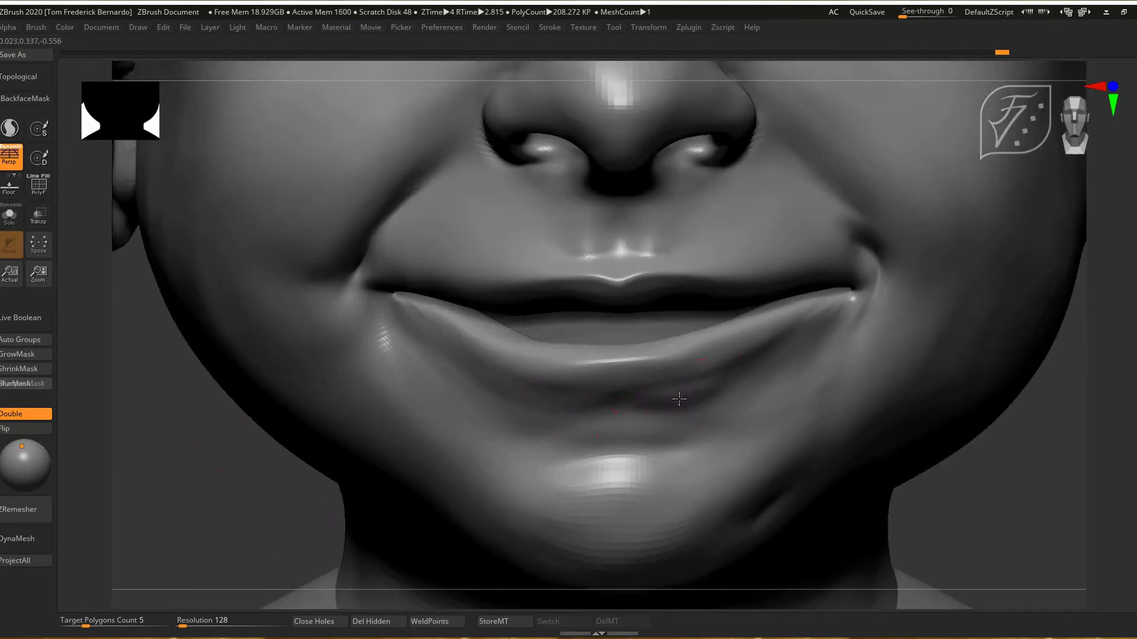
Undo the last lower-lip stroke, change the preview light direction and rework the transition from lip to chin
mouse_move(721, 352)
left_mouse_down()
mouse_move(657, 379)
mouse_move(673, 355)
mouse_move(564, 360)
left_mouse_up()
key("ctrl+z")
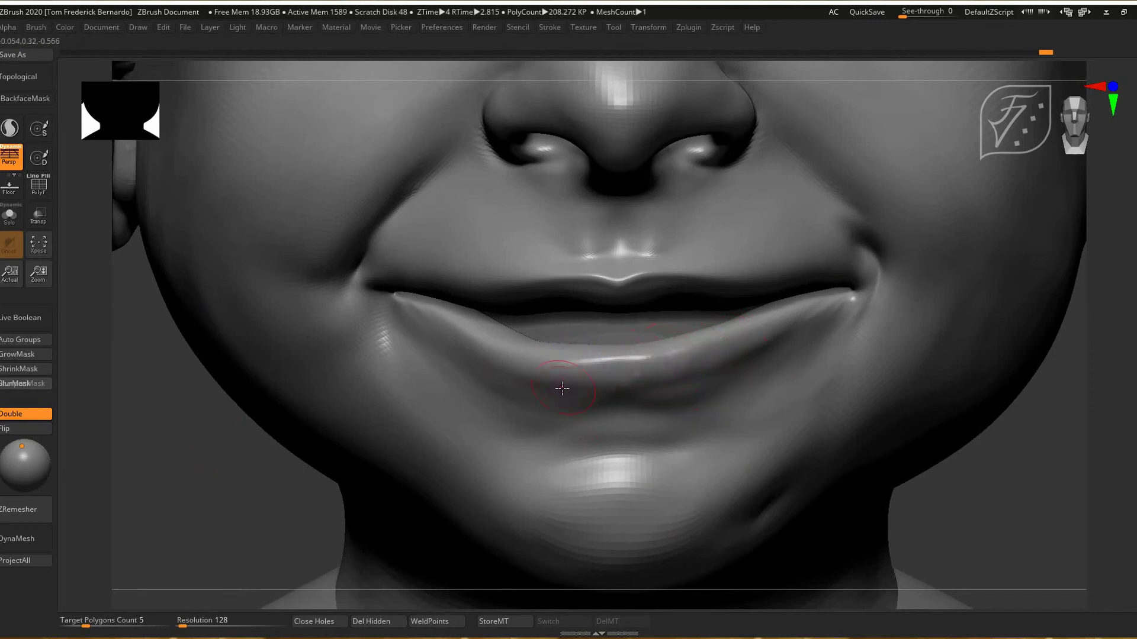
left_click(25, 449)
key("space")
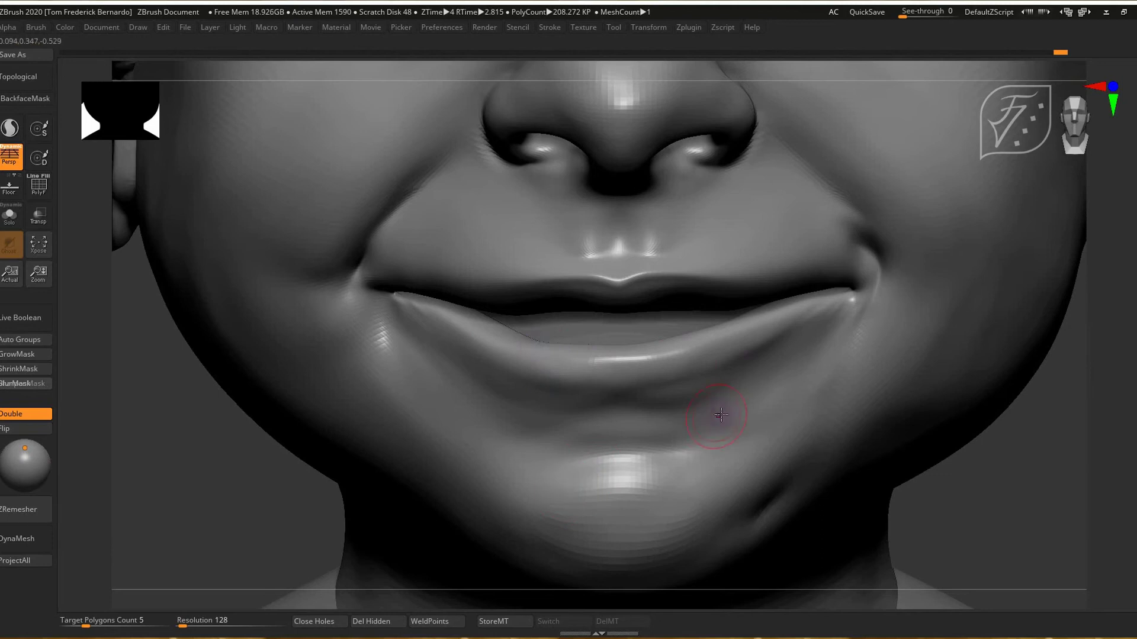
mouse_move(699, 421)
left_mouse_down()
mouse_move(524, 418)
mouse_move(527, 431)
left_mouse_up()
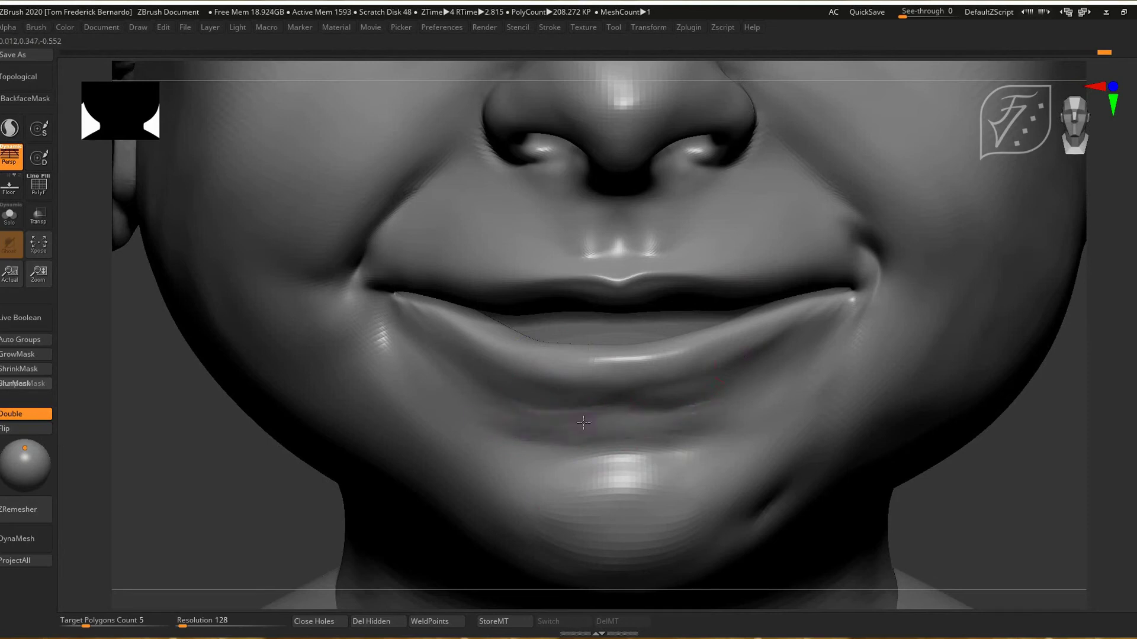
Reshape the chin and jawline with the Move Topological brush at an adjusted Draw Size
right_click_drag(713, 448, 706, 380, "alt")
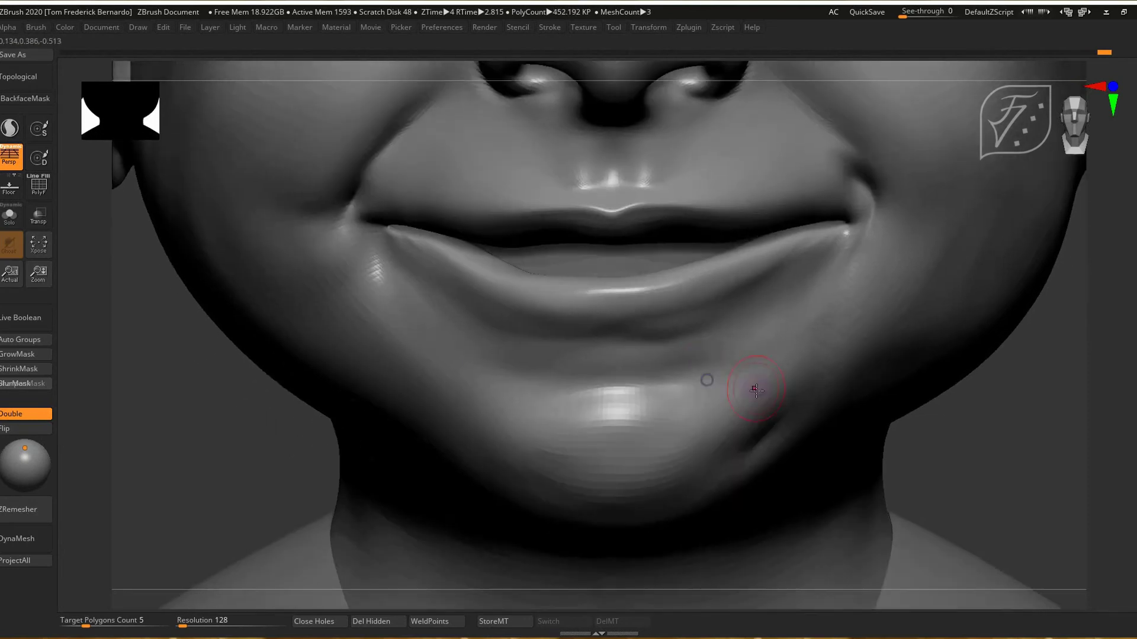
right_click_drag(229, 361, 249, 492, "shift")
key("b")
key("m")
key("t")
key("space")
mouse_move(575, 415)
left_mouse_down()
mouse_move(613, 542)
mouse_move(701, 506)
left_mouse_up()
mouse_move(302, 499)
left_mouse_down()
mouse_move(188, 496)
mouse_move(284, 503)
mouse_move(363, 377)
mouse_move(403, 489)
left_mouse_up()
mouse_move(829, 480)
left_mouse_down()
mouse_move(464, 484)
mouse_move(536, 453)
left_mouse_up()
Raise the head's subdivision level and smooth the chin and the area below the right mouth corner
key("d")
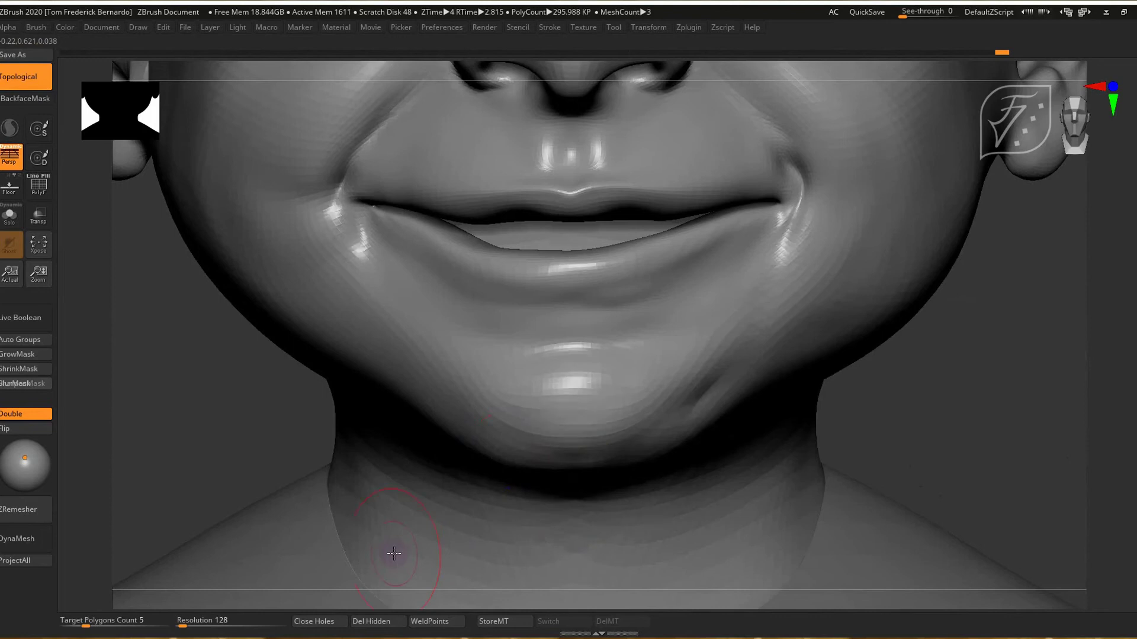
mouse_move(527, 409)
left_mouse_down("shift")
mouse_move(514, 395)
mouse_move(609, 388)
left_mouse_up("shift")
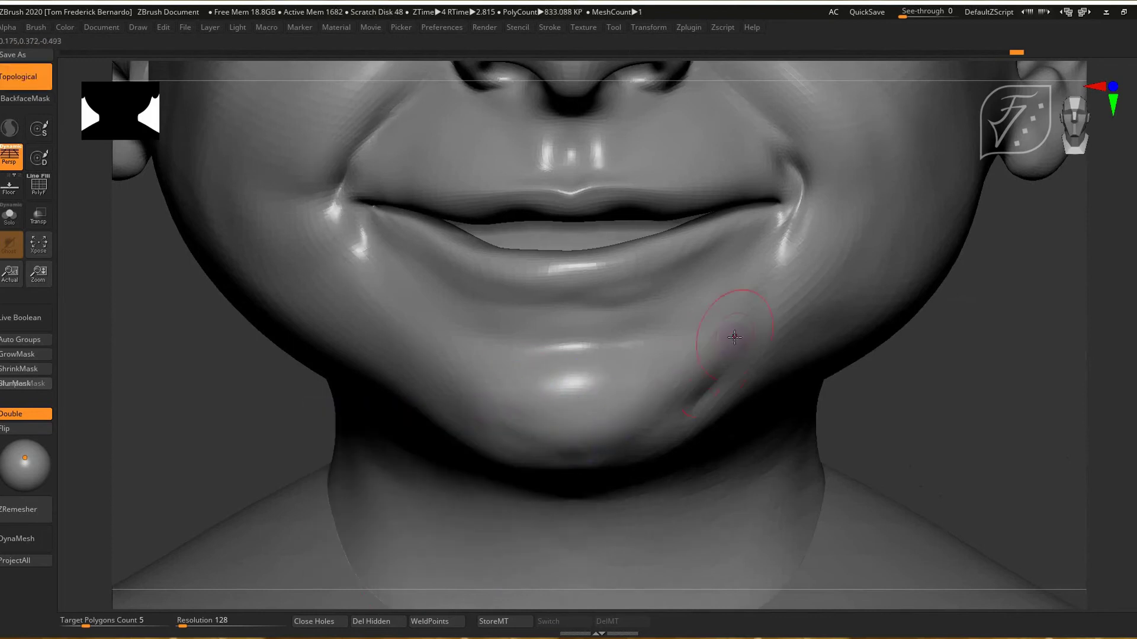
left_click_drag(888, 409, 730, 390)
right_click_drag(702, 354, 655, 363, "shift")
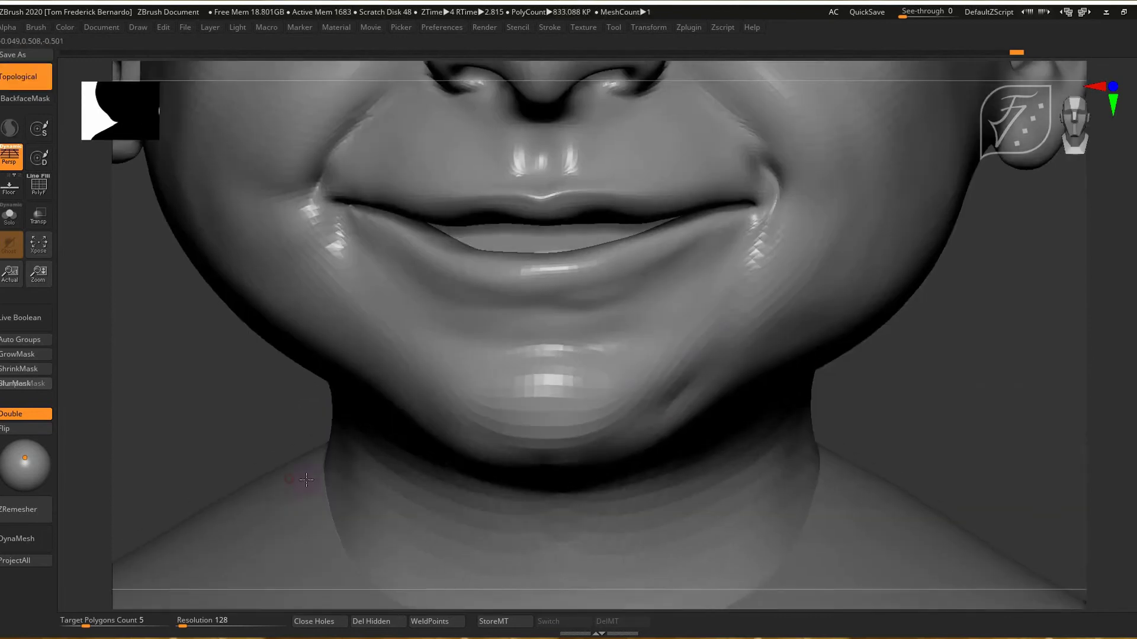
left_click_drag(719, 315, 716, 321, "shift")
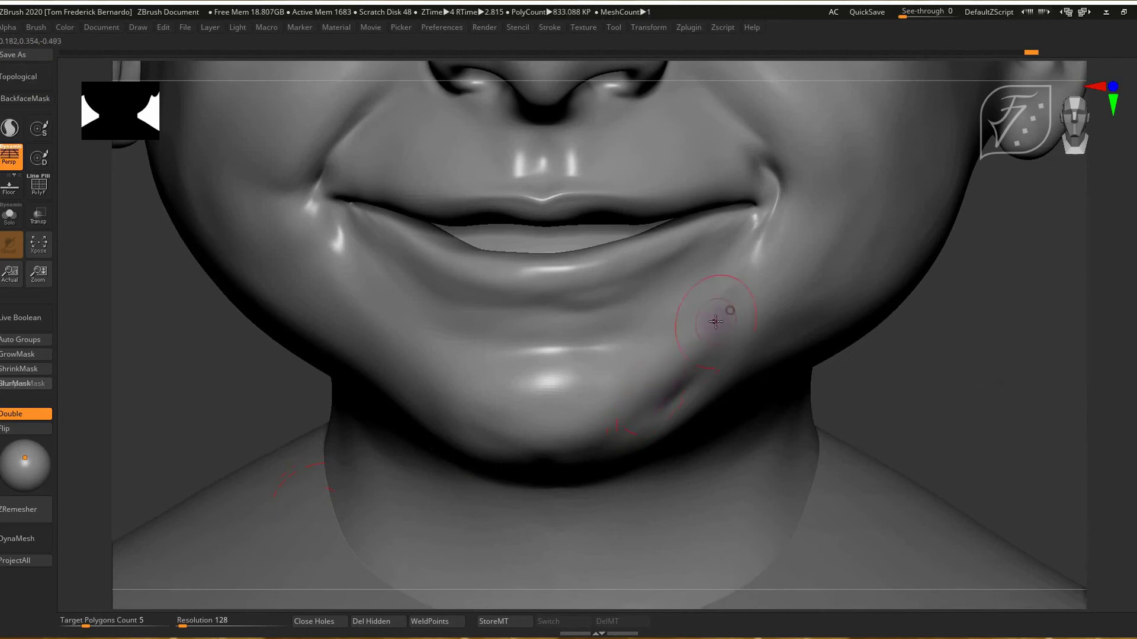
left_click_drag(891, 339, 794, 425, "alt")
key("ctrl+z")
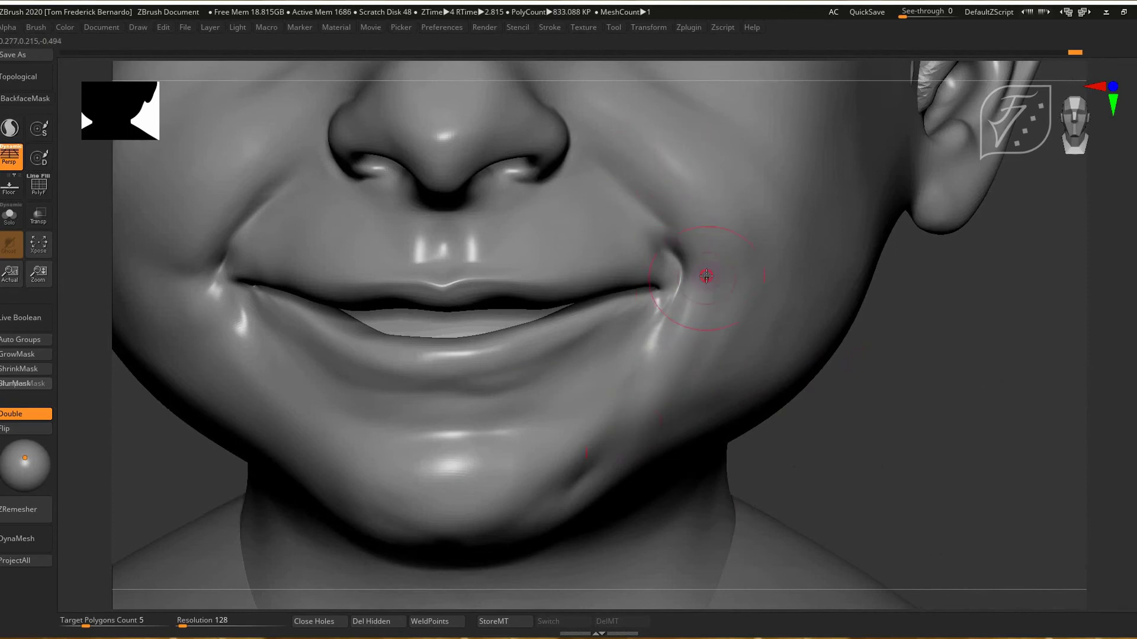
Fill the hollow at the right corner of the mouth with the Standard brush at a Z Intensity of 8
right_click_drag(728, 239, 668, 346)
key("ctrl+shift+z")
key("space")
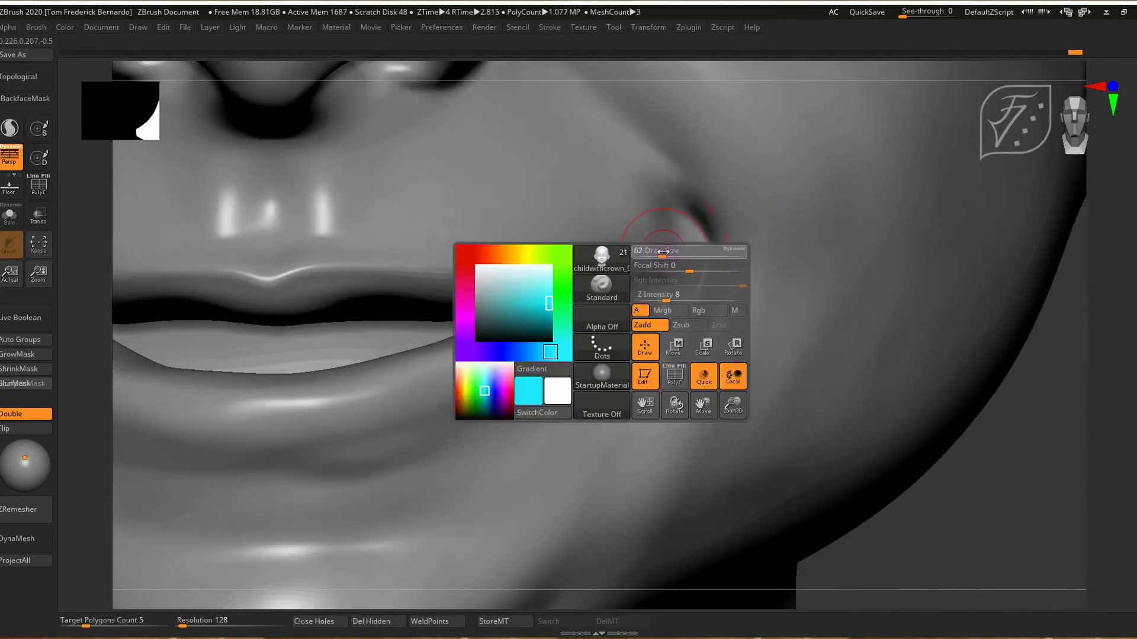
key("ctrl+z")
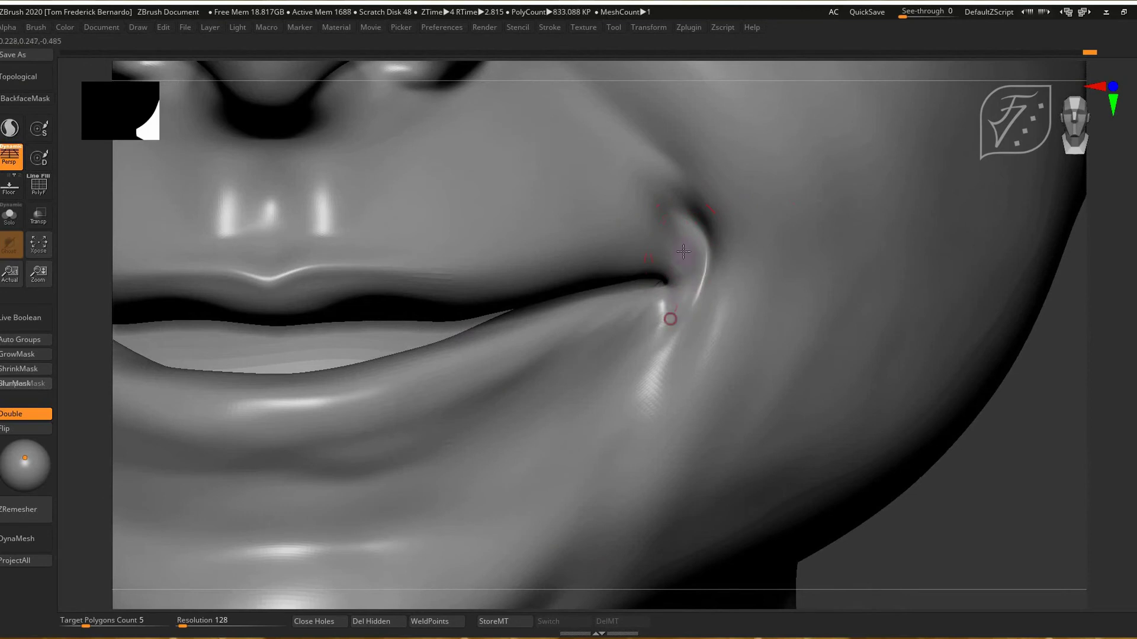
right_click_drag(688, 249, 658, 255)
mouse_move(667, 296)
right_mouse_down()
mouse_move(687, 325)
mouse_move(752, 296)
right_mouse_up()
left_click_drag(665, 245, 655, 223)
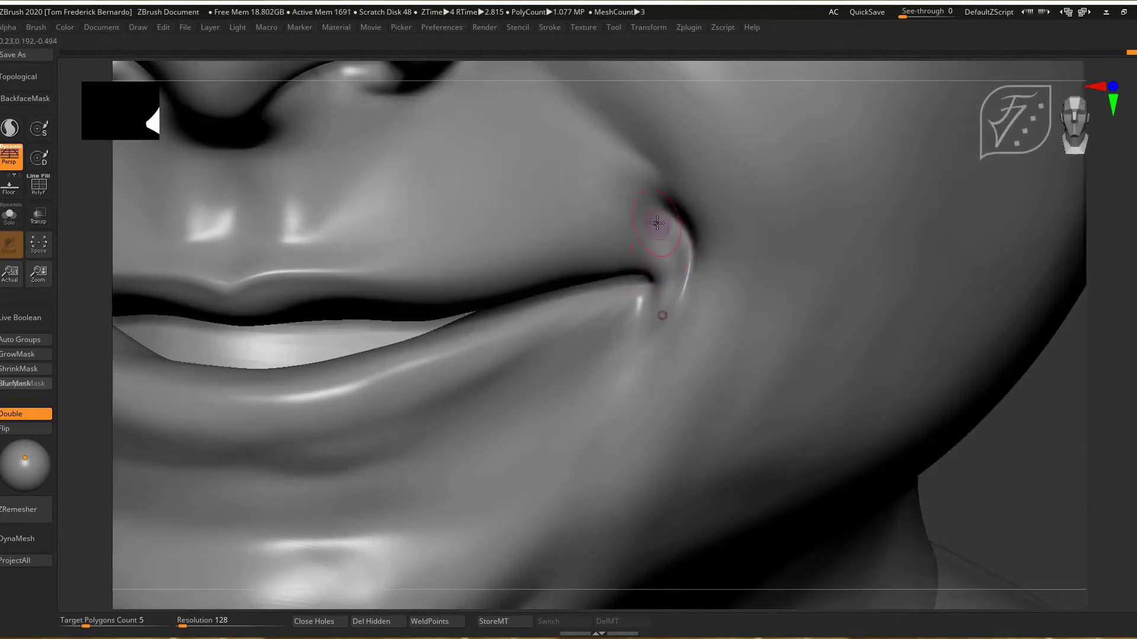
Soften the curved crease around the right mouth corner to blend it into the cheek
mouse_move(713, 276)
right_mouse_down()
mouse_move(746, 307)
mouse_move(703, 252)
right_mouse_up()
left_click_drag(691, 241, 660, 319)
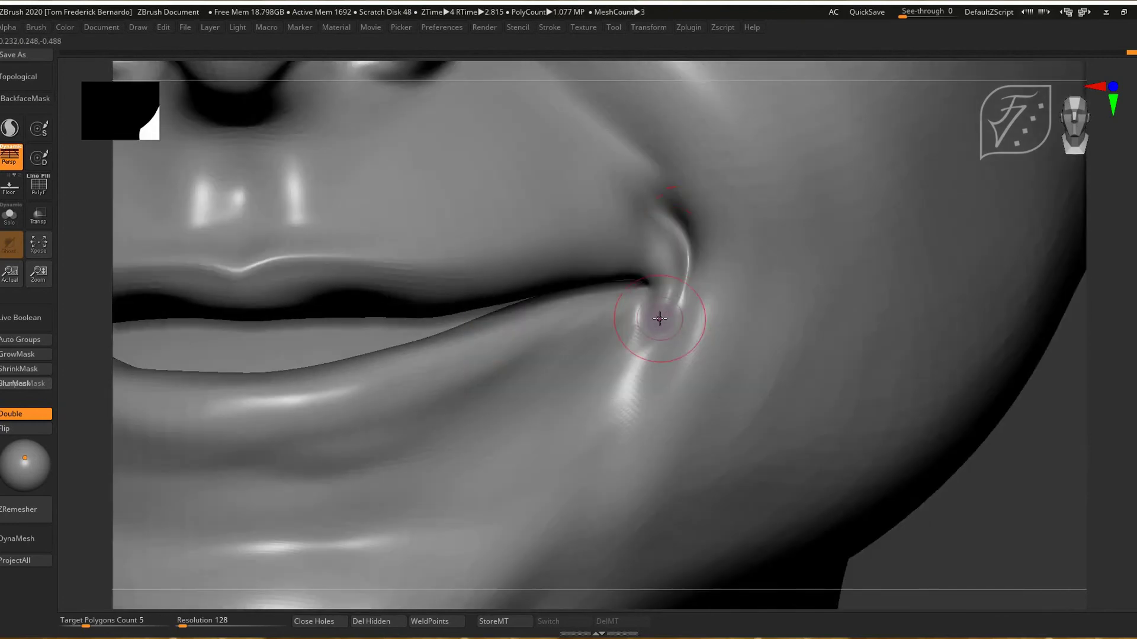
left_click_drag(662, 203, 689, 268)
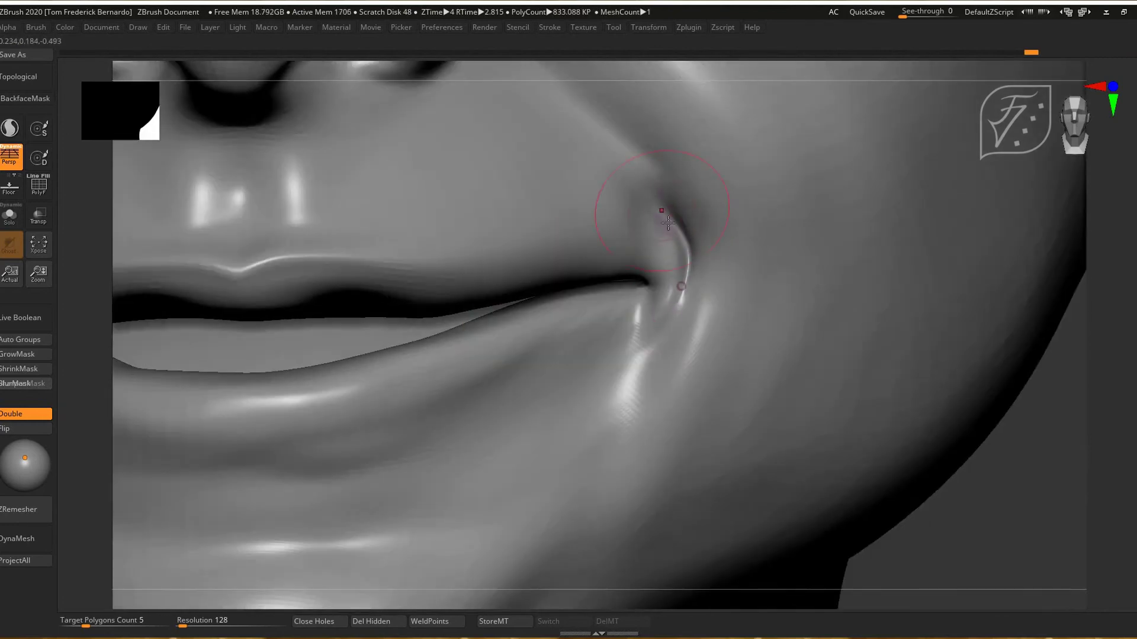
right_click_drag(643, 362, 234, 398, "ctrl")
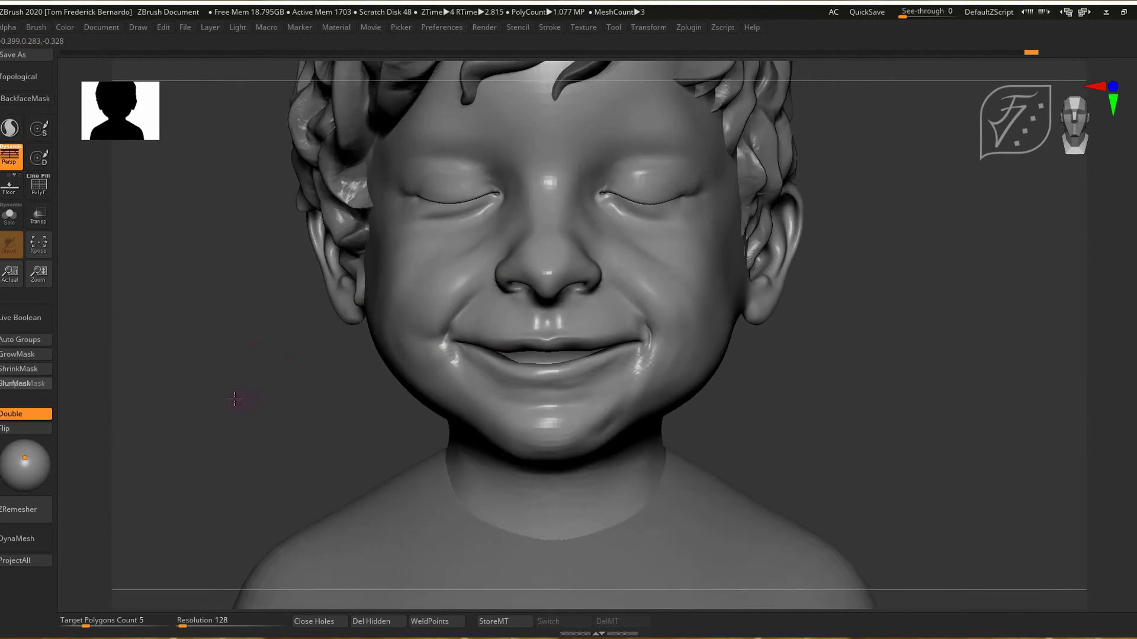
Redirect the light over the face and refine the curved crease at the right corner of the mouth
left_click(25, 446)
left_click_drag(25, 448, 24, 447)
mouse_move(296, 468)
right_mouse_down("ctrl")
mouse_move(495, 465)
mouse_move(732, 358)
mouse_move(702, 319)
right_mouse_up("ctrl")
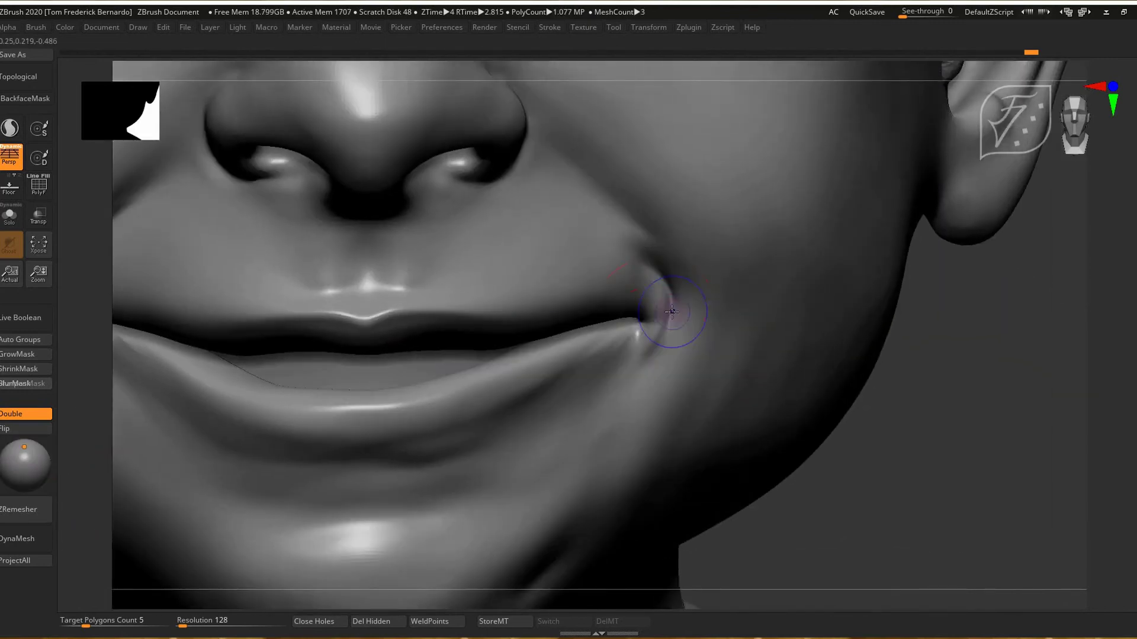
left_click_drag(663, 309, 668, 303)
right_click_drag(617, 352, 664, 300, "ctrl")
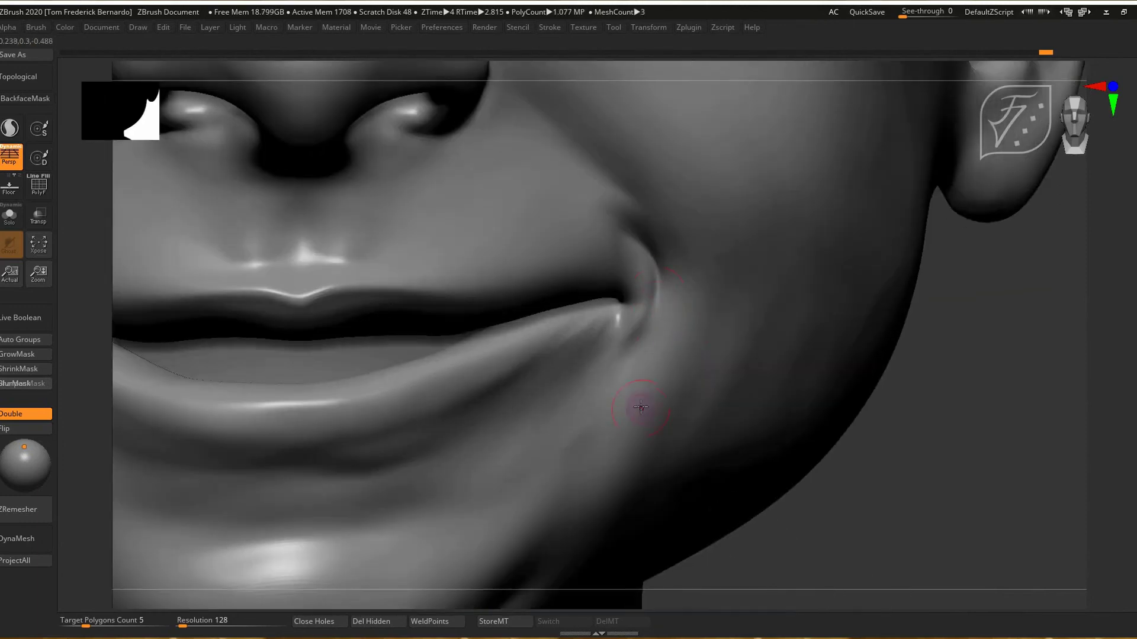
key("ctrl+shift+z")
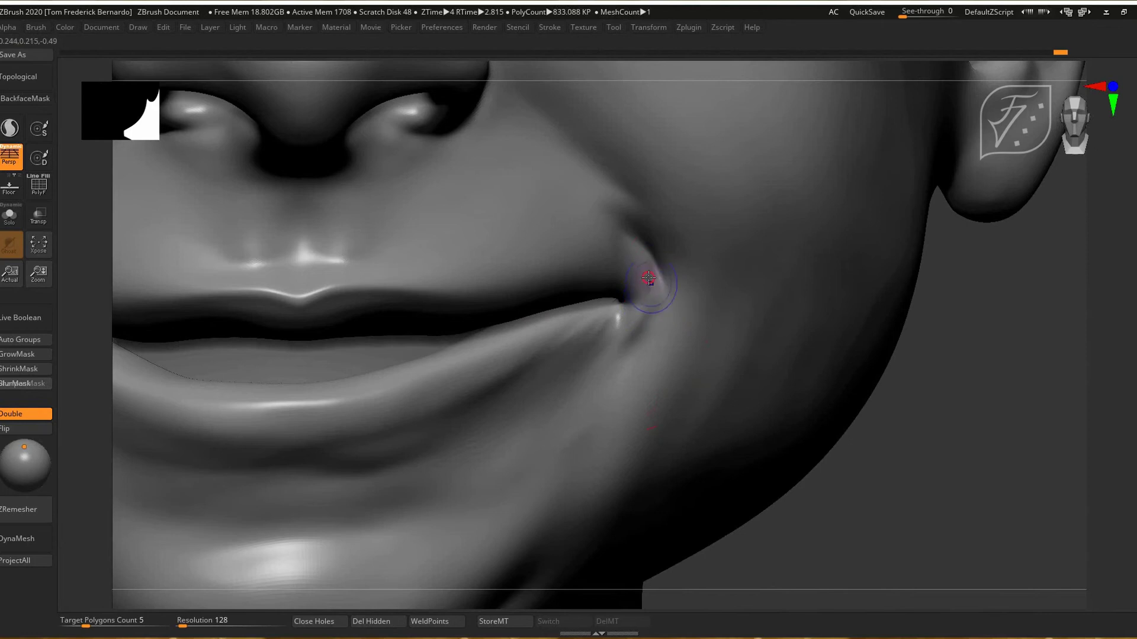
key("ctrl+z")
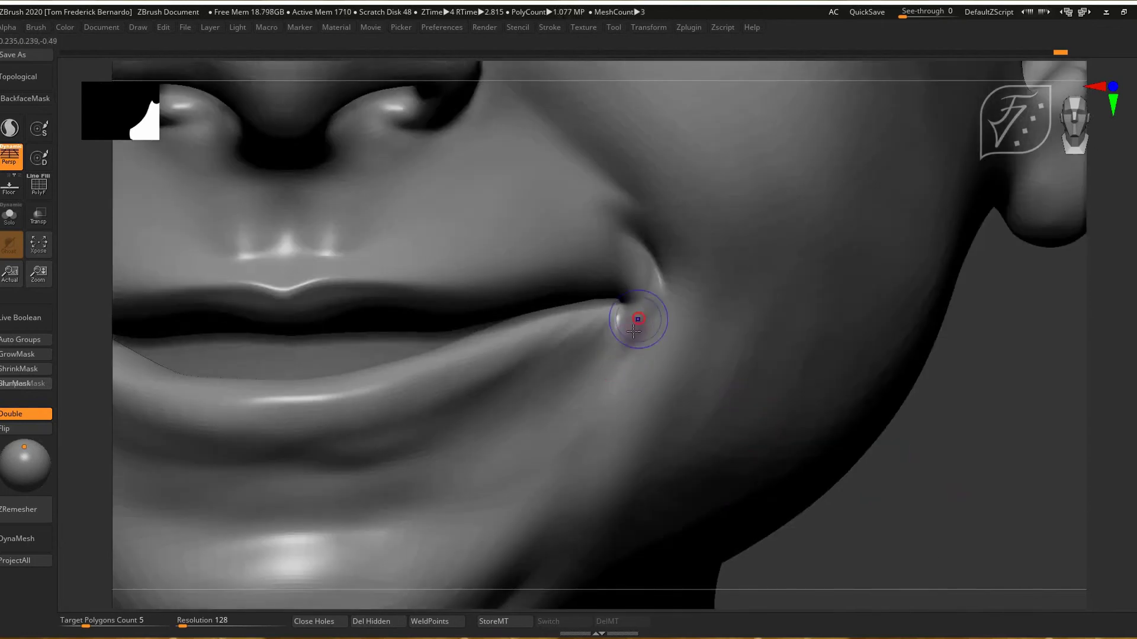
key("ctrl+shift+z")
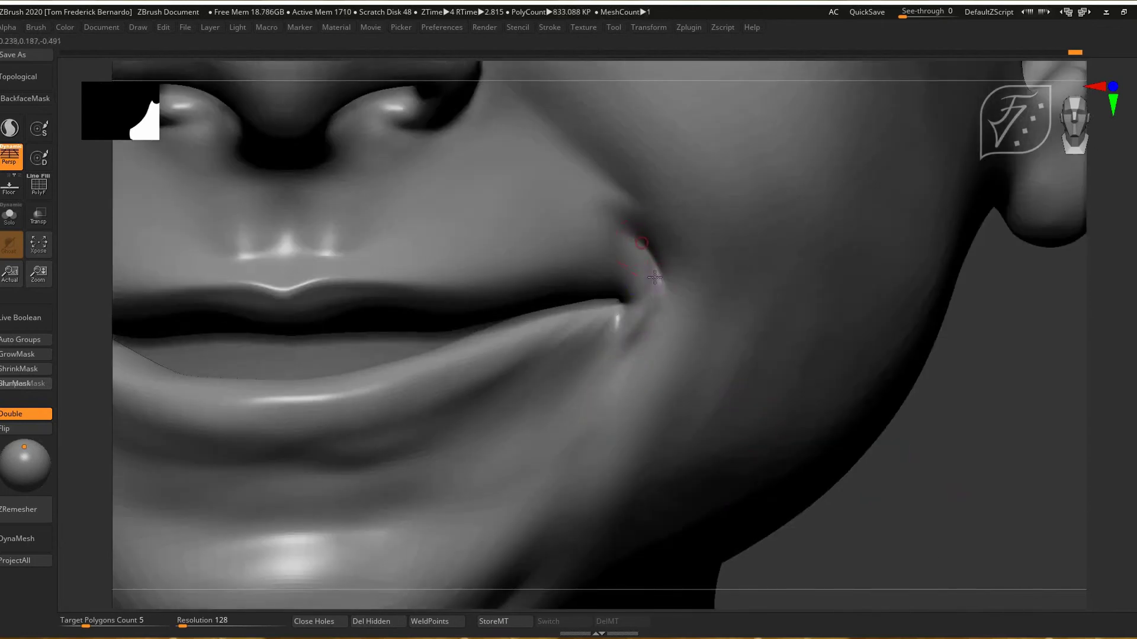
key("f")
key("ctrl+z")
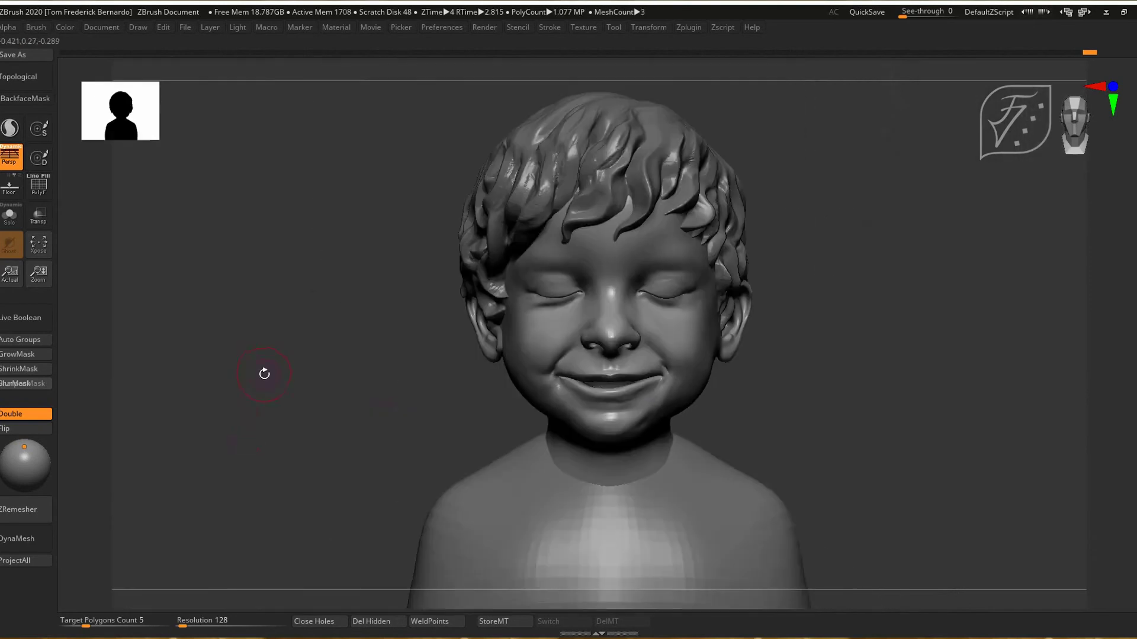
Adjust the light direction and refine the smile fold running into the left corner of the mouth
left_click_drag(430, 363, 432, 408, "alt")
left_click_drag(230, 389, 527, 379, "alt")
left_click(23, 458)
mouse_move(360, 353)
left_mouse_down("alt")
mouse_move(493, 328)
mouse_move(396, 420)
left_mouse_up("alt")
left_click_drag(571, 248, 559, 287)
mouse_move(551, 395)
left_mouse_down()
mouse_move(533, 338)
mouse_move(562, 301)
mouse_move(524, 291)
mouse_move(540, 307)
mouse_move(543, 272)
mouse_move(516, 273)
left_mouse_up()
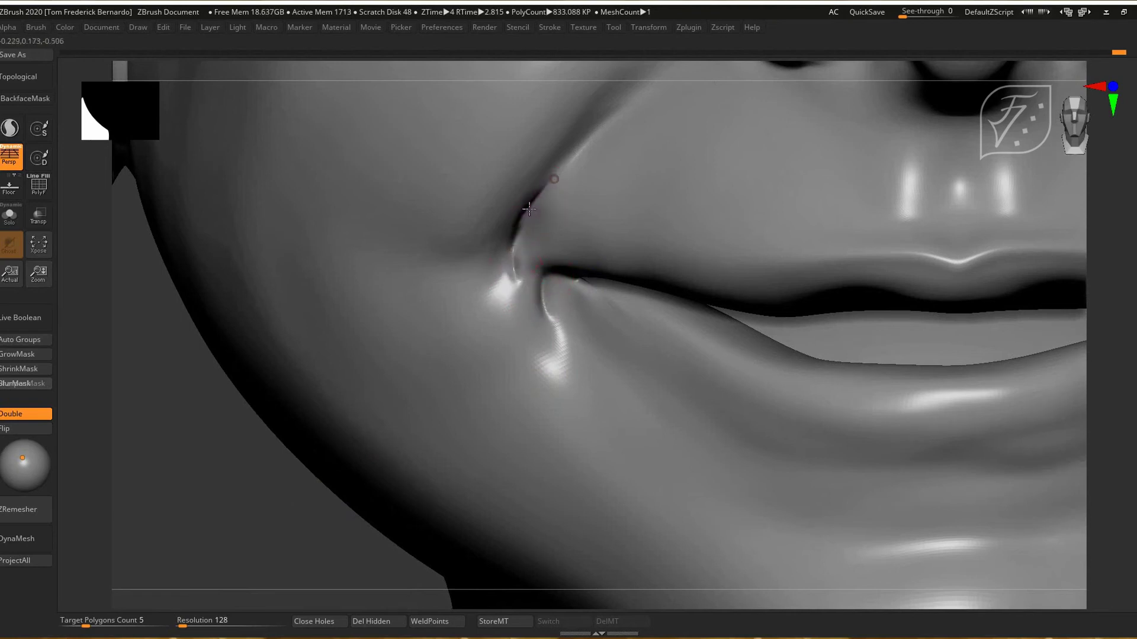
right_click_drag(473, 359, 375, 451, "ctrl")
left_click_drag(519, 313, 510, 352)
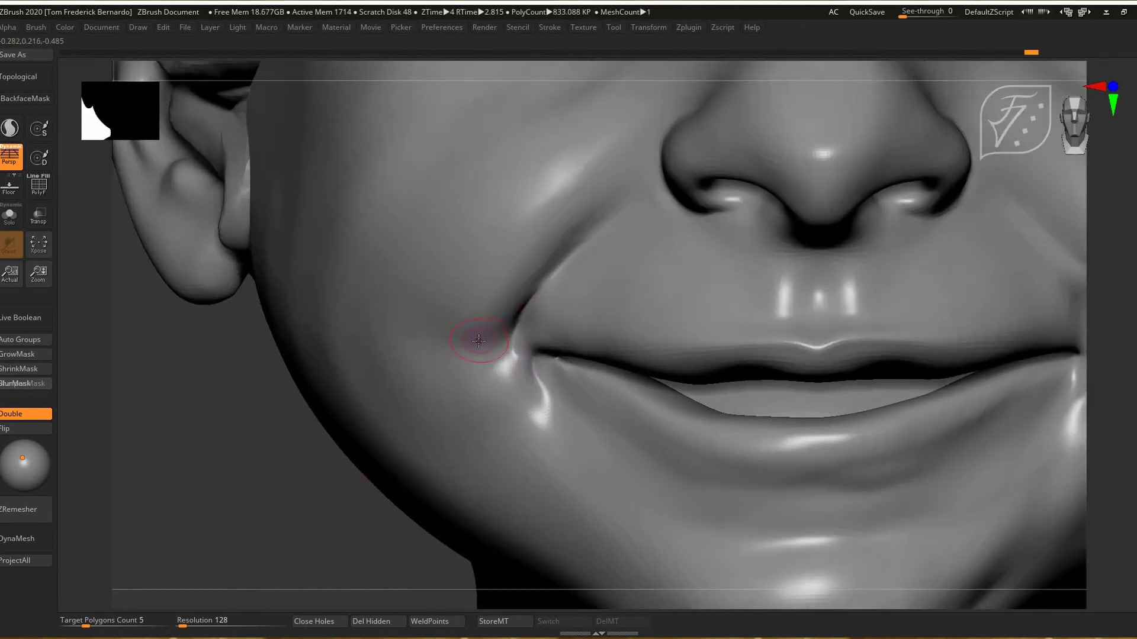
Reshape the left smile fold between nostril and mouth corner with the Move Topological brush at an adjusted Draw Size
key("b")
key("m")
key("t")
key("space")
left_click_drag(557, 269, 543, 287)
key("space")
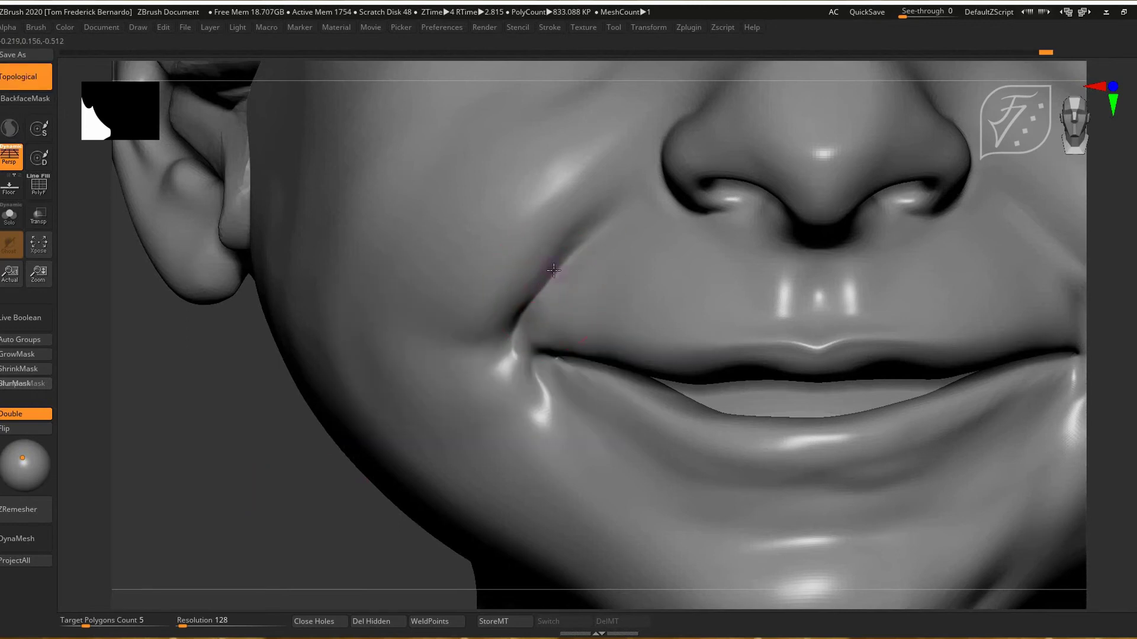
left_click_drag(567, 239, 557, 227)
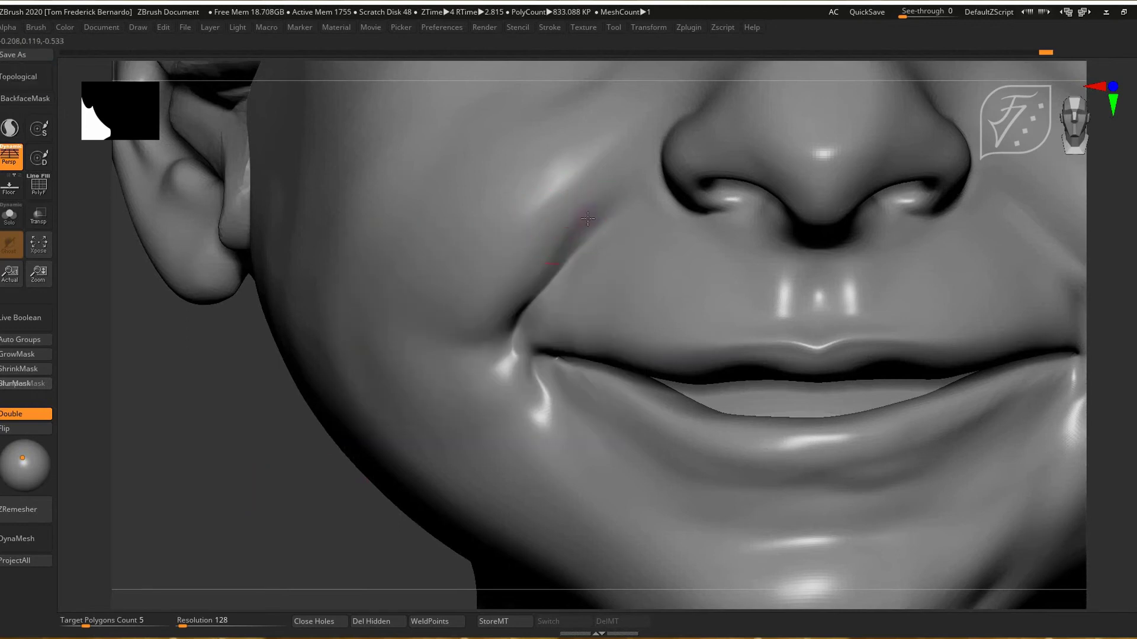
key("space")
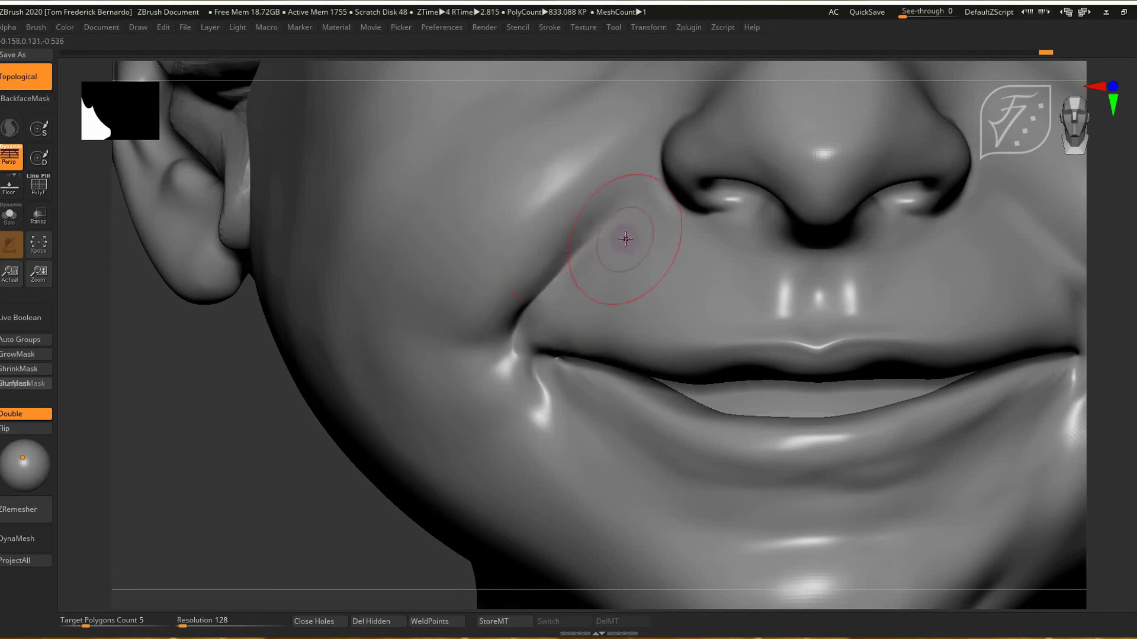
Relight the face and build up the skin below the lower lip near the right mouth corner with the ClayBuildup brush
left_click_drag(20, 449, 21, 466)
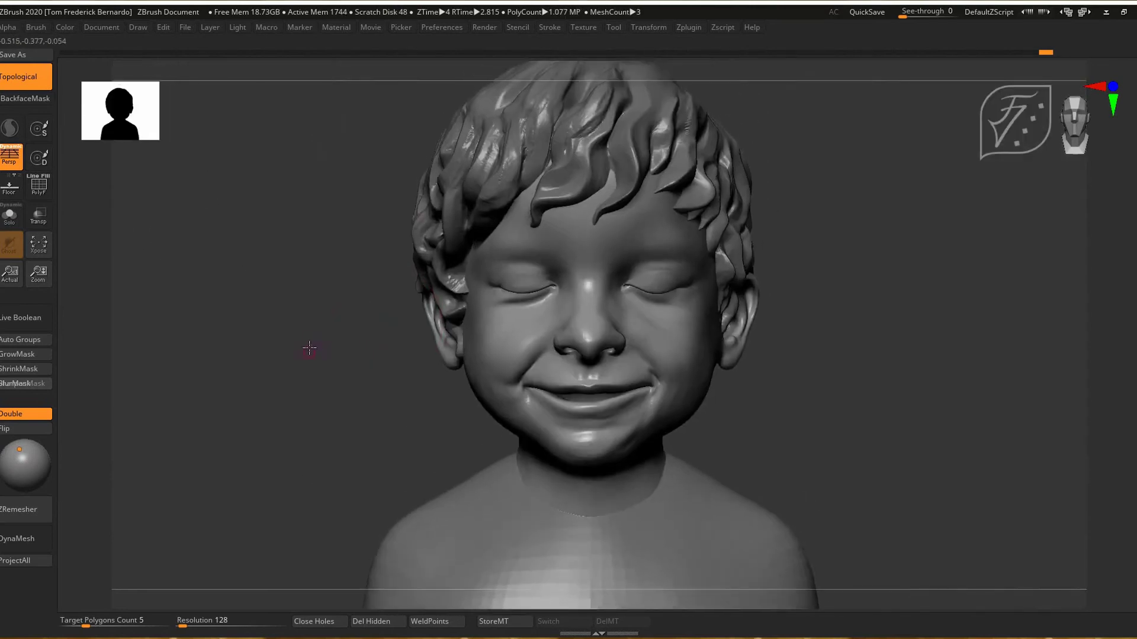
mouse_move(309, 348)
left_mouse_down()
mouse_move(307, 320)
mouse_move(318, 331)
left_mouse_up()
right_click_drag(559, 383, 580, 569, "ctrl")
mouse_move(521, 367)
right_mouse_down()
mouse_move(551, 317)
mouse_move(521, 364)
right_mouse_up()
mouse_move(598, 360)
right_mouse_down("alt")
mouse_move(559, 338)
mouse_move(549, 455)
right_mouse_up("alt")
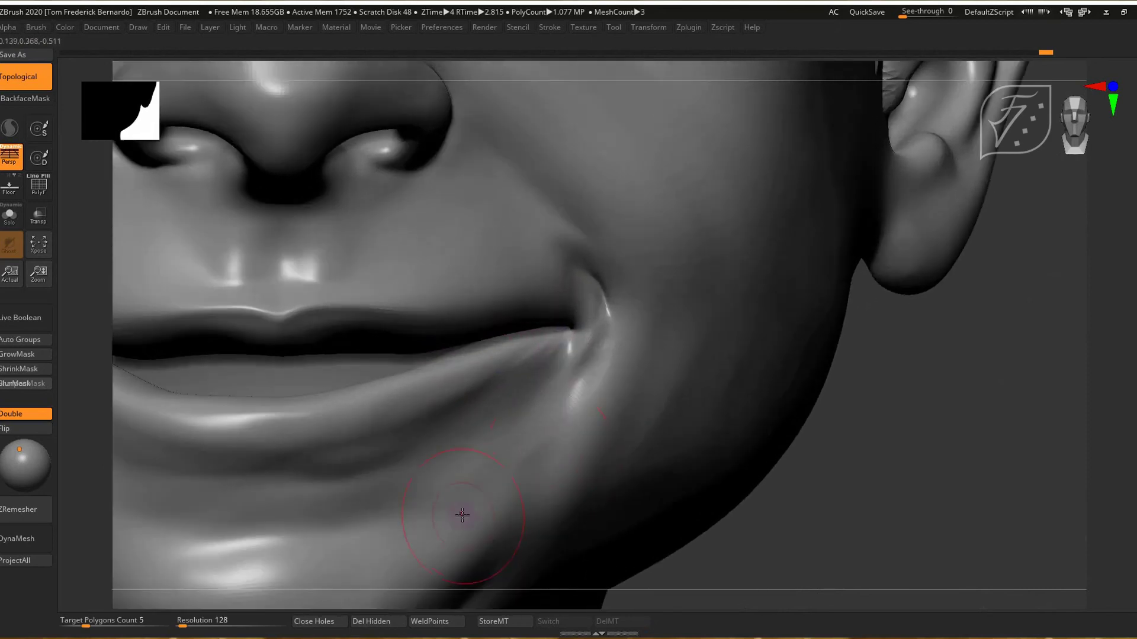
key("1")
key("space")
left_click(495, 376)
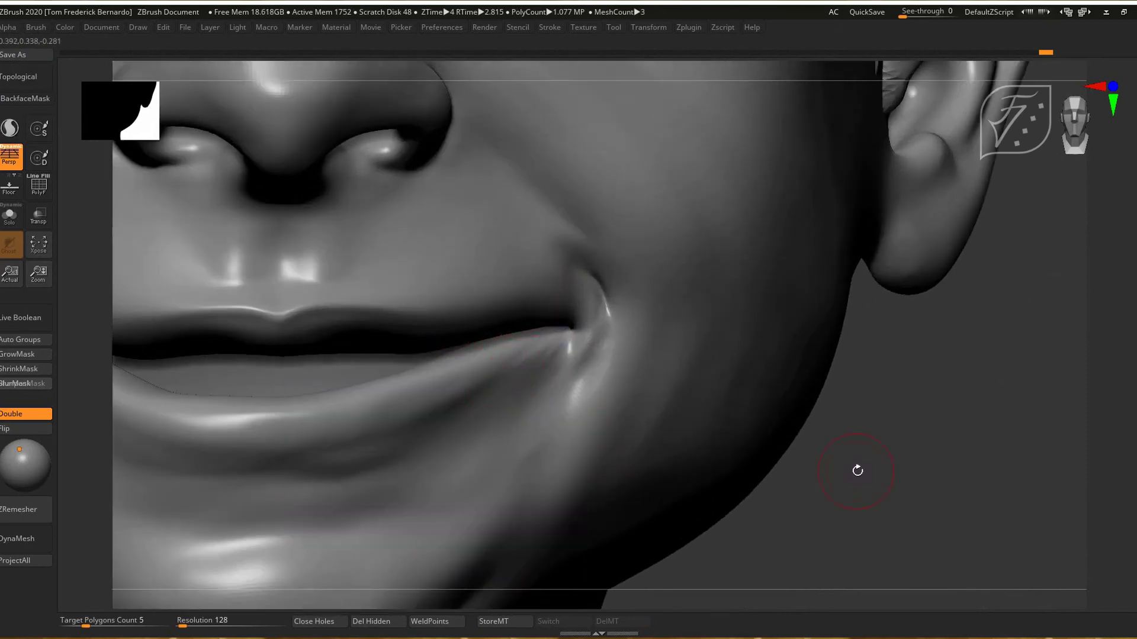
left_click_drag(882, 512, 922, 521)
left_click_drag(521, 338, 546, 343)
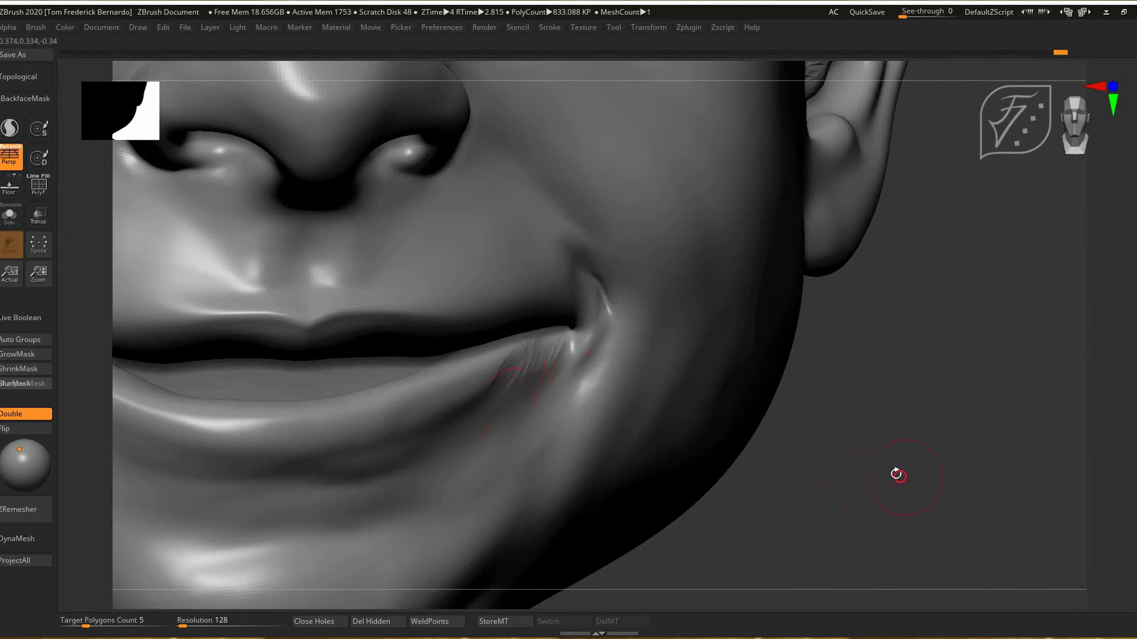
left_click_drag(895, 475, 852, 477)
left_click_drag(487, 371, 452, 396)
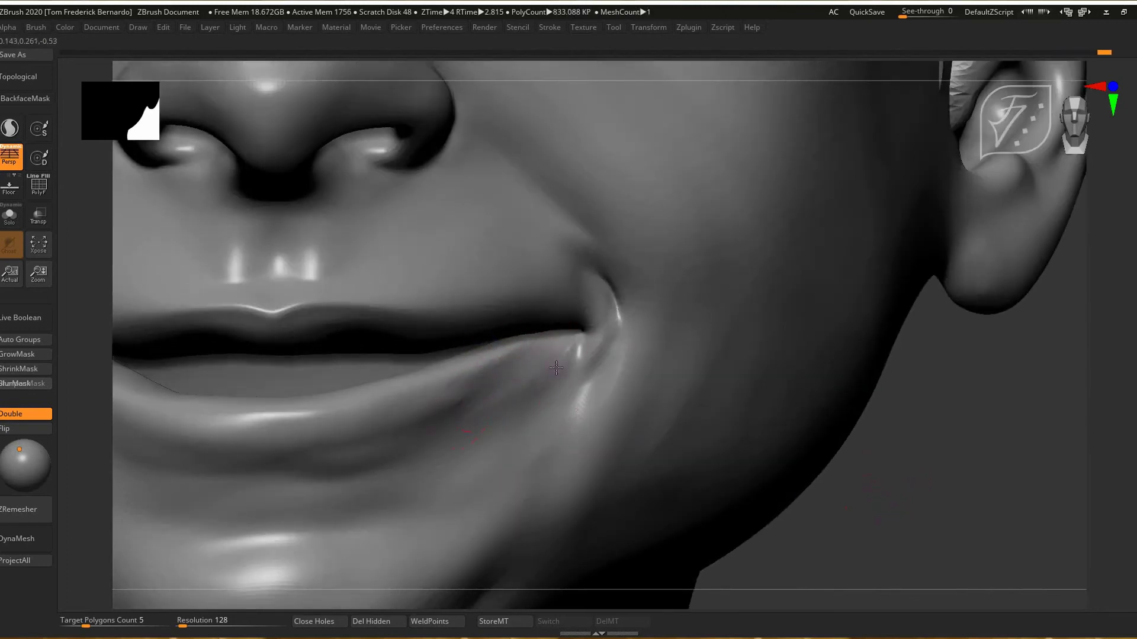
Fill the hollow between the right mouth corner and the chin with diagonal ClayBuildup strokes, adjusting the brush settings
key("f")
left_click_drag(224, 485, 250, 461)
mouse_move(250, 461)
right_mouse_down()
mouse_move(215, 426)
mouse_move(551, 335)
right_mouse_up()
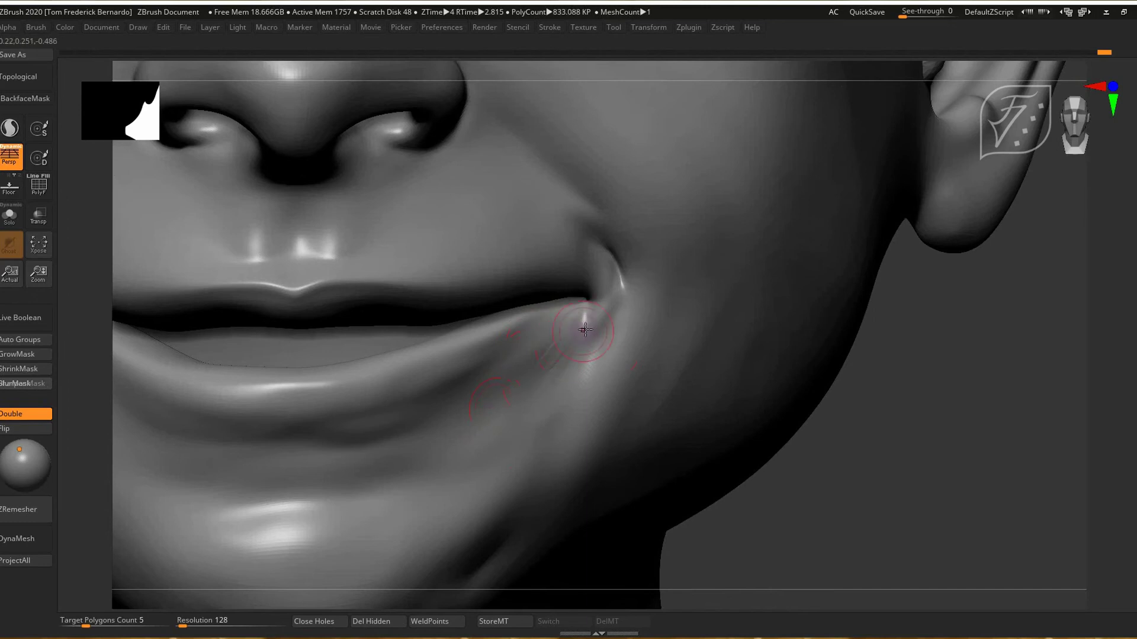
left_click_drag(953, 527, 900, 521)
left_click_drag(569, 323, 514, 413)
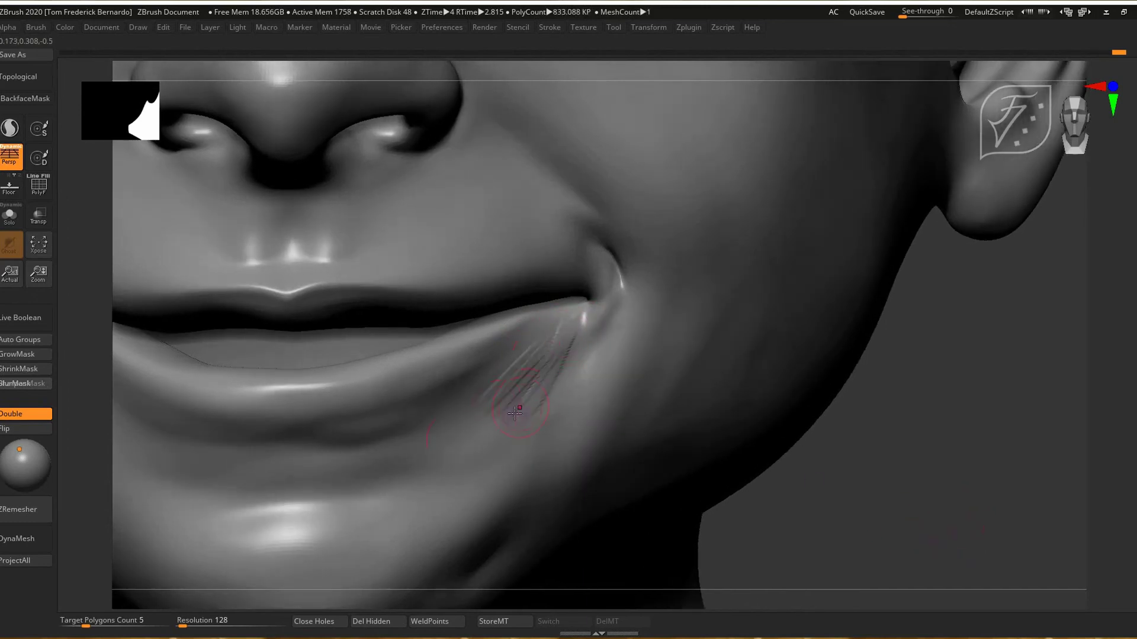
key("space")
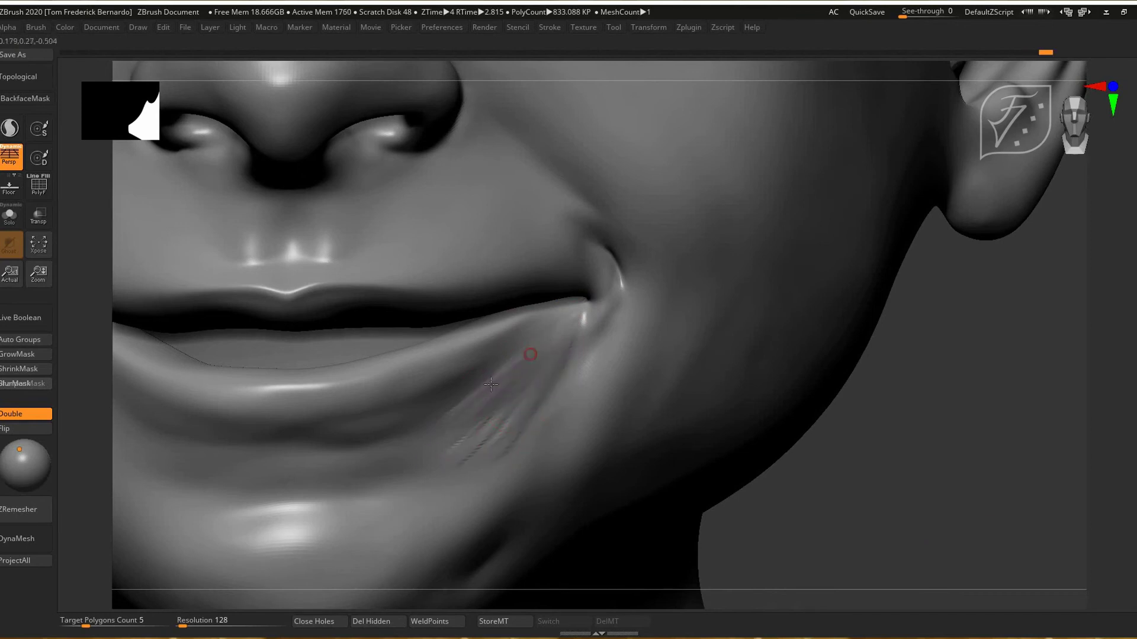
key("space")
left_click(536, 399)
key("f")
mouse_move(232, 354)
left_mouse_down("alt")
mouse_move(238, 436)
mouse_move(204, 315)
mouse_move(224, 341)
left_mouse_up("alt")
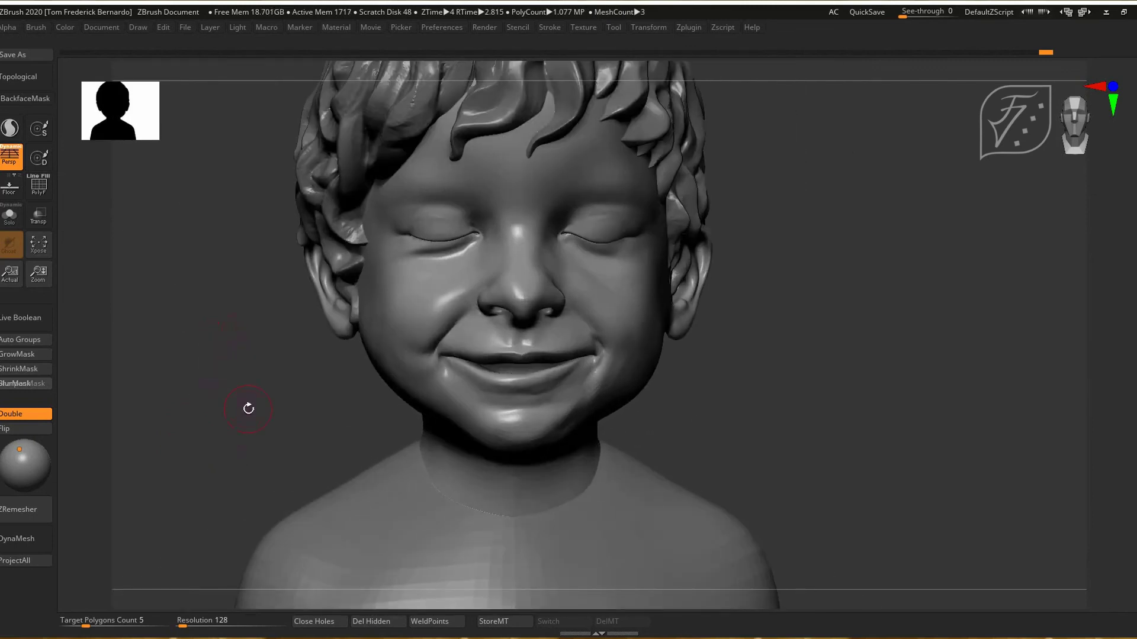
Build up the closed right upper eyelid with ClayBuildup and carve its inner lid line at a Draw Size of about 23
mouse_move(432, 311)
right_mouse_down("ctrl")
mouse_move(393, 319)
mouse_move(520, 454)
mouse_move(414, 304)
right_mouse_up("ctrl")
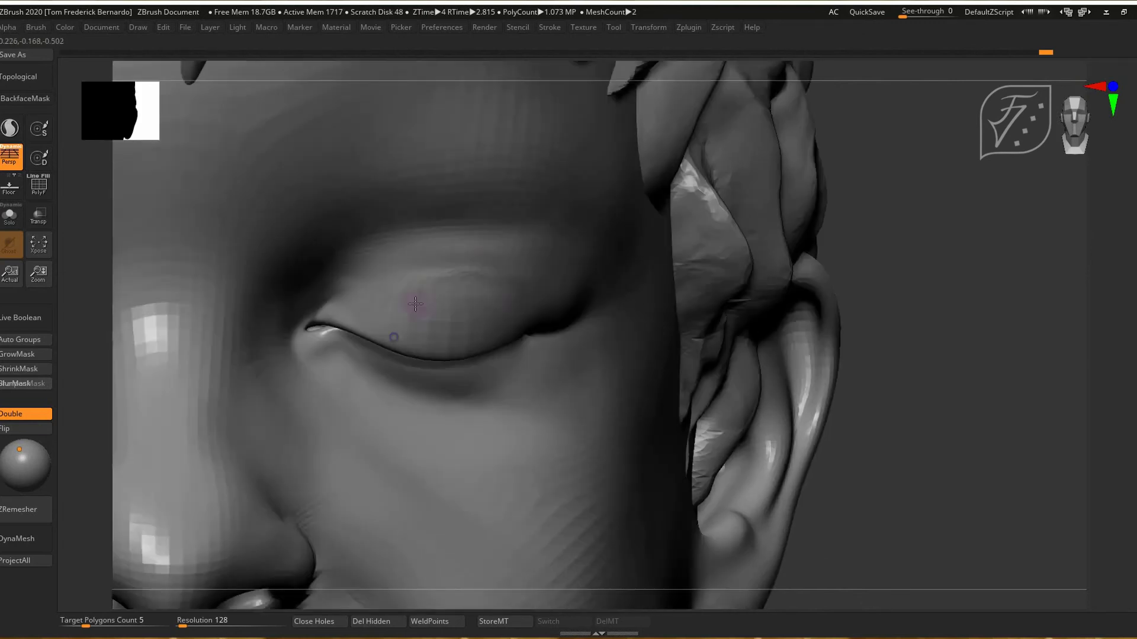
left_click_drag(444, 266, 491, 265)
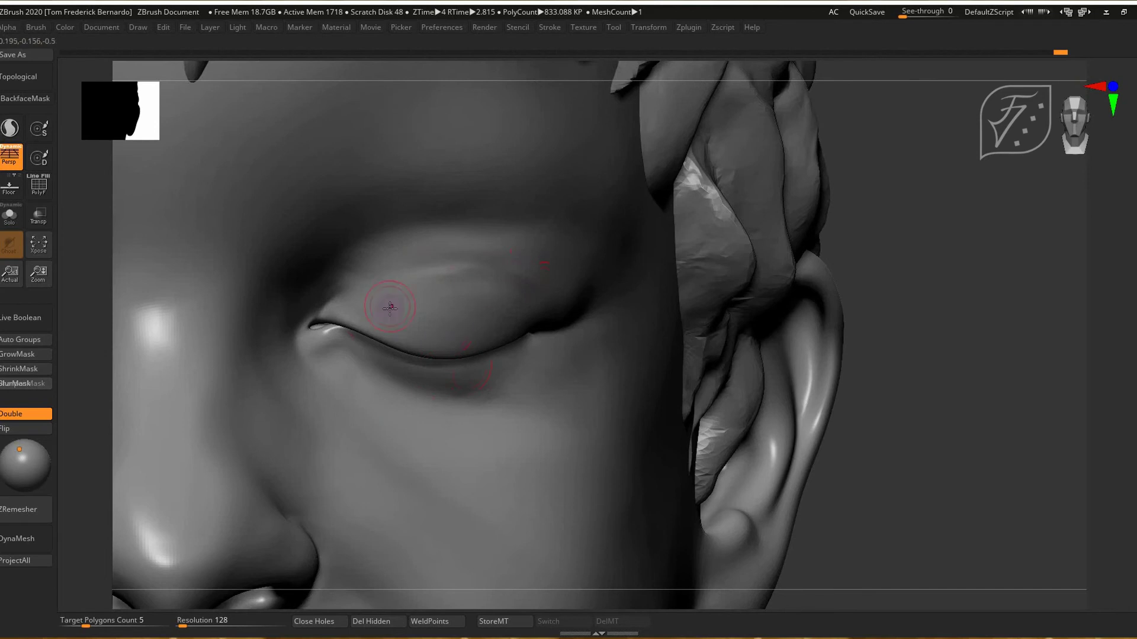
right_click_drag(436, 357, 461, 334, "alt")
key("space")
left_click_drag(406, 282, 399, 276)
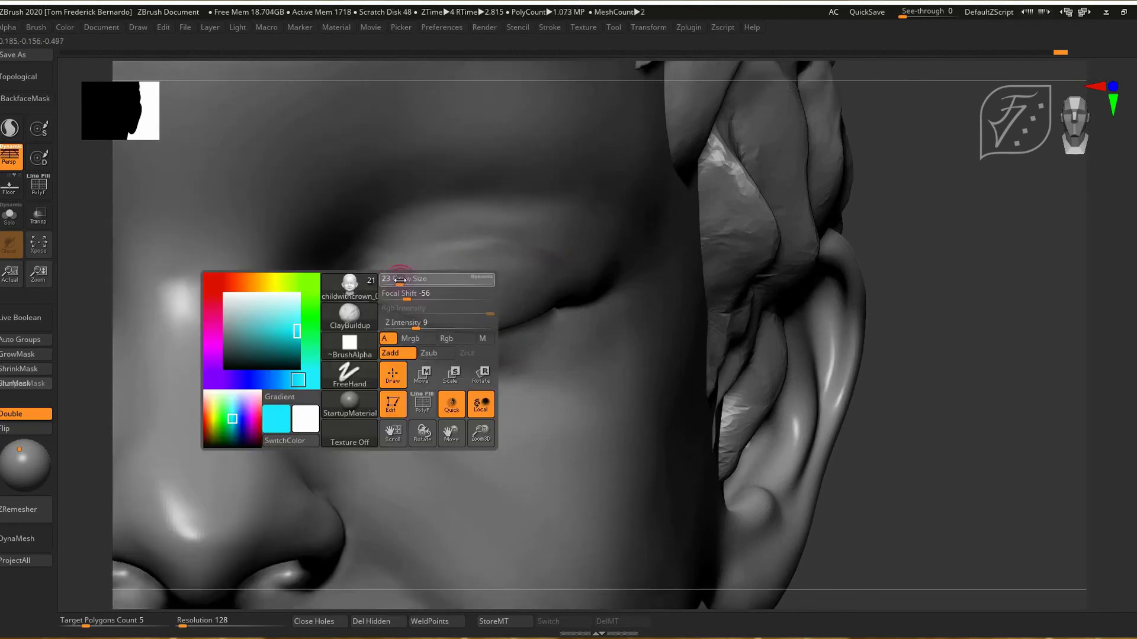
left_click(402, 300, "alt")
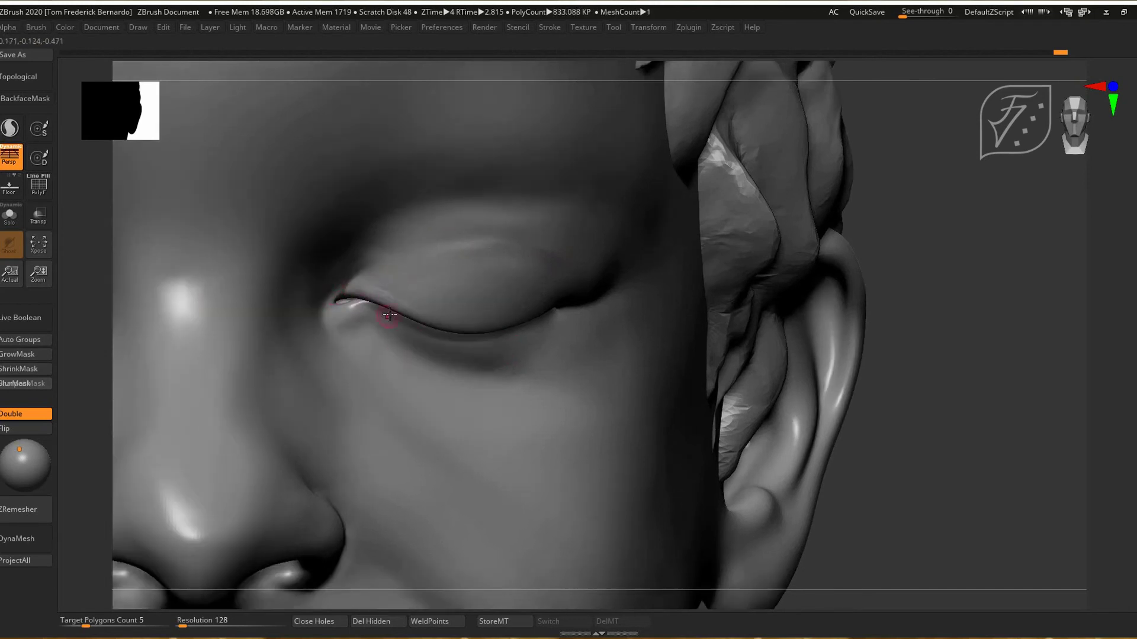
Carve the inner corner of the right eye to define the tear duct
mouse_move(506, 211)
right_mouse_down()
mouse_move(455, 232)
mouse_move(483, 220)
right_mouse_up()
right_click_drag(350, 324, 351, 282)
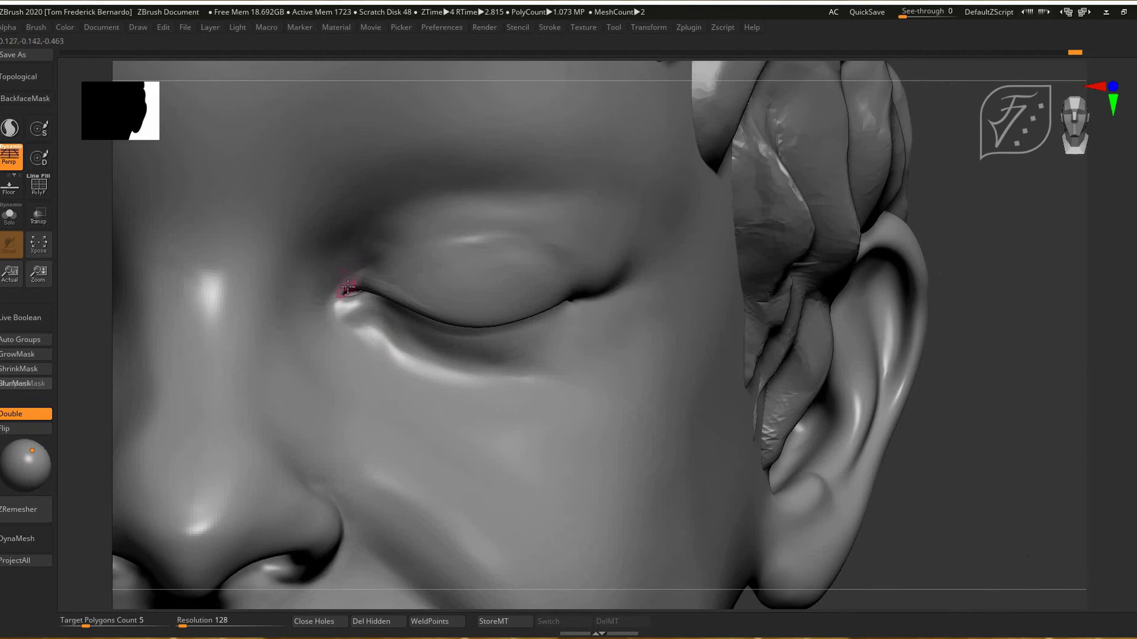
left_click(359, 296, "alt")
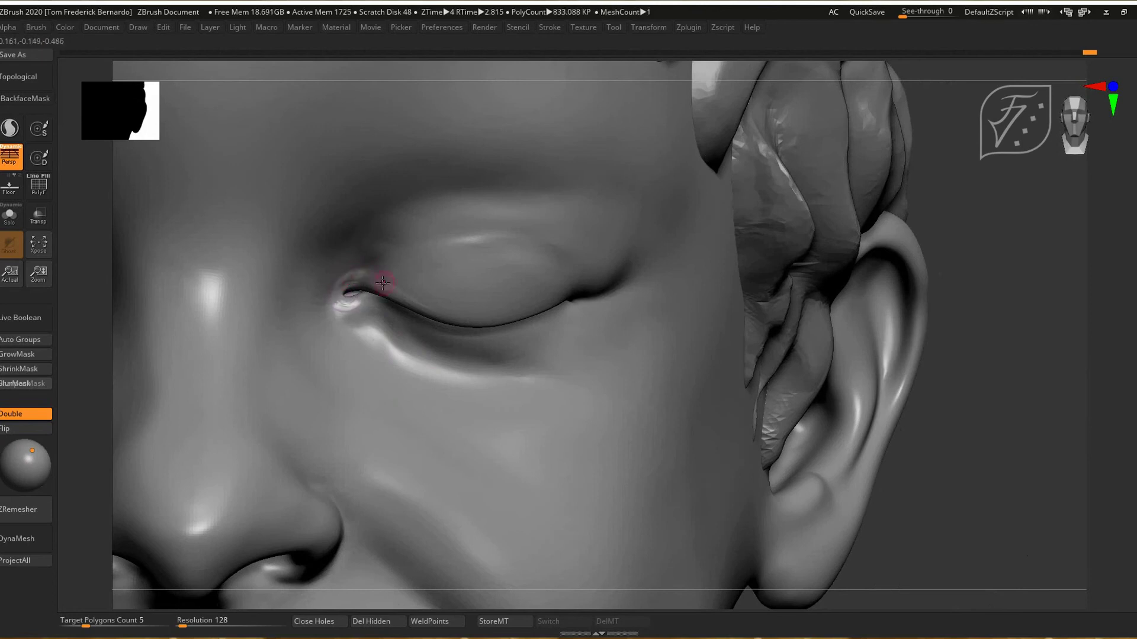
Sculpt fine folds at the outer corner of the right eye with ClayBuildup at an adjusted brush setting
mouse_move(625, 320)
right_mouse_down()
mouse_move(649, 343)
mouse_move(586, 381)
mouse_move(629, 346)
mouse_move(584, 366)
right_mouse_up()
left_click(647, 343, "alt")
key("space")
left_click_drag(576, 318, 594, 315)
left_click(618, 318, "alt")
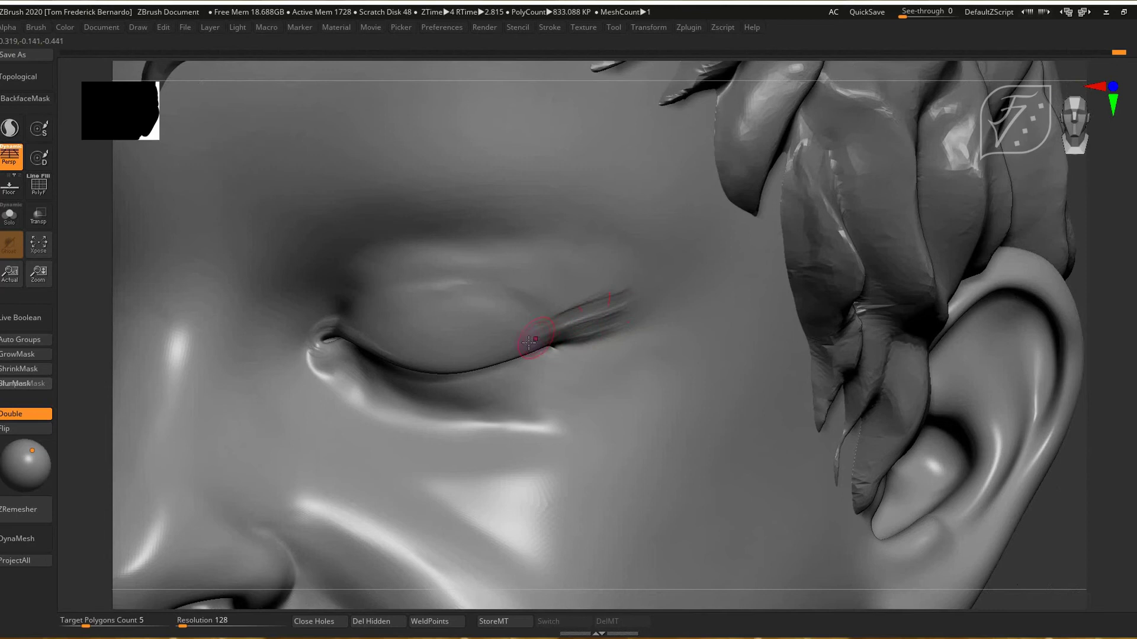
right_click_drag(548, 363, 489, 355)
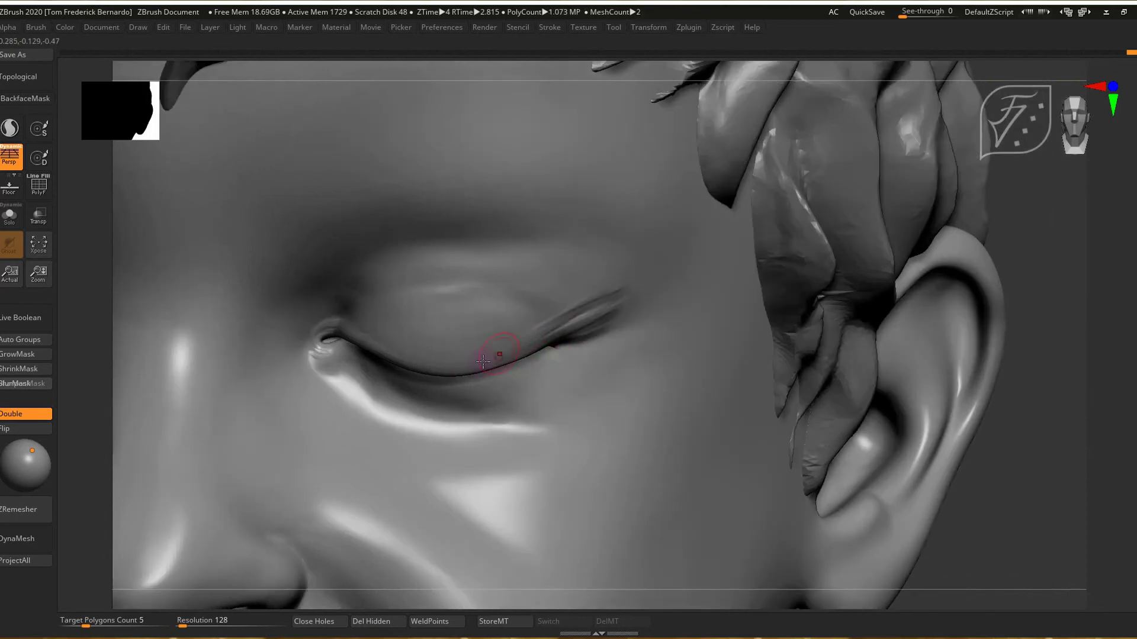
right_click_drag(540, 314, 545, 317)
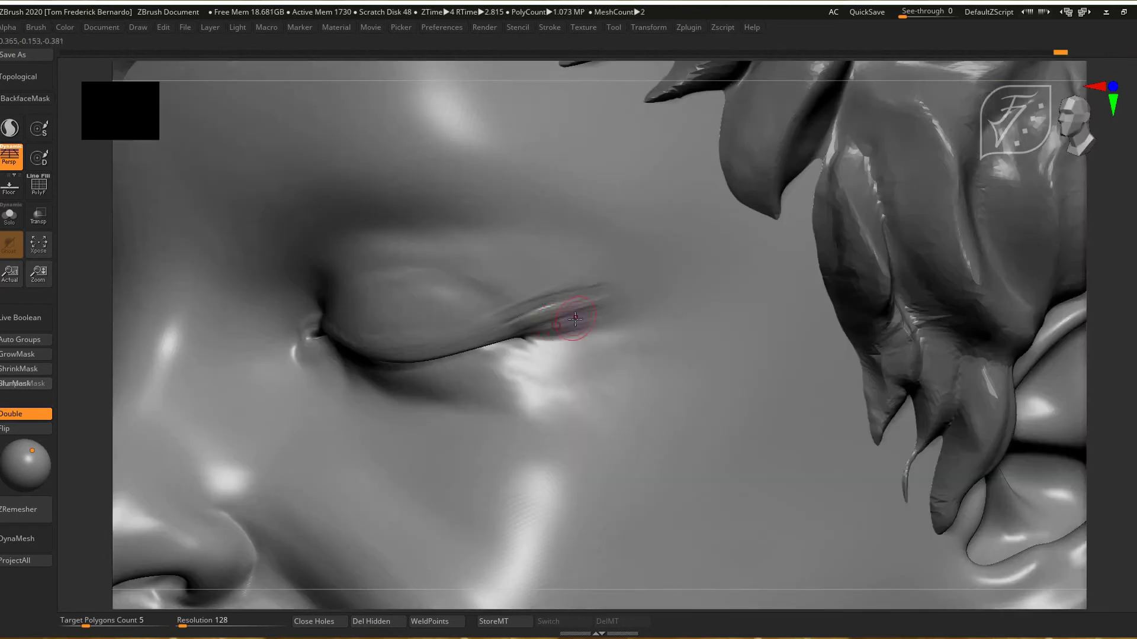
right_click_drag(609, 338, 545, 358)
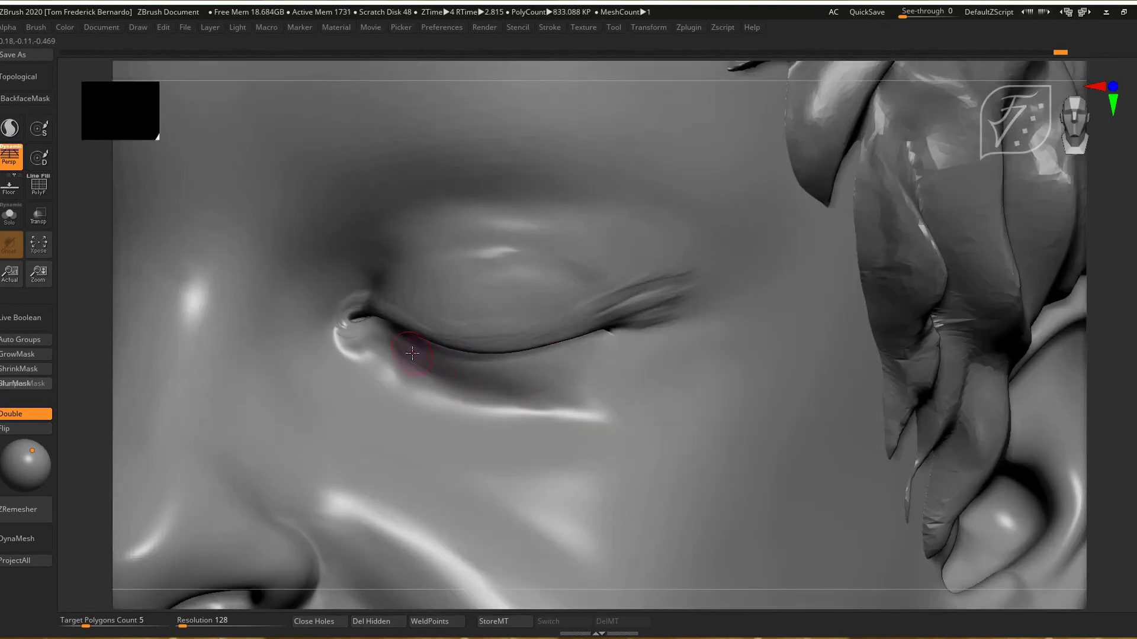
Add fine ClayBuildup strokes beneath the right lower lash line and across the upper eyelid
mouse_move(443, 373)
left_mouse_down()
mouse_move(453, 358)
mouse_move(450, 385)
mouse_move(524, 398)
mouse_move(510, 413)
mouse_move(477, 363)
mouse_move(540, 375)
left_mouse_up()
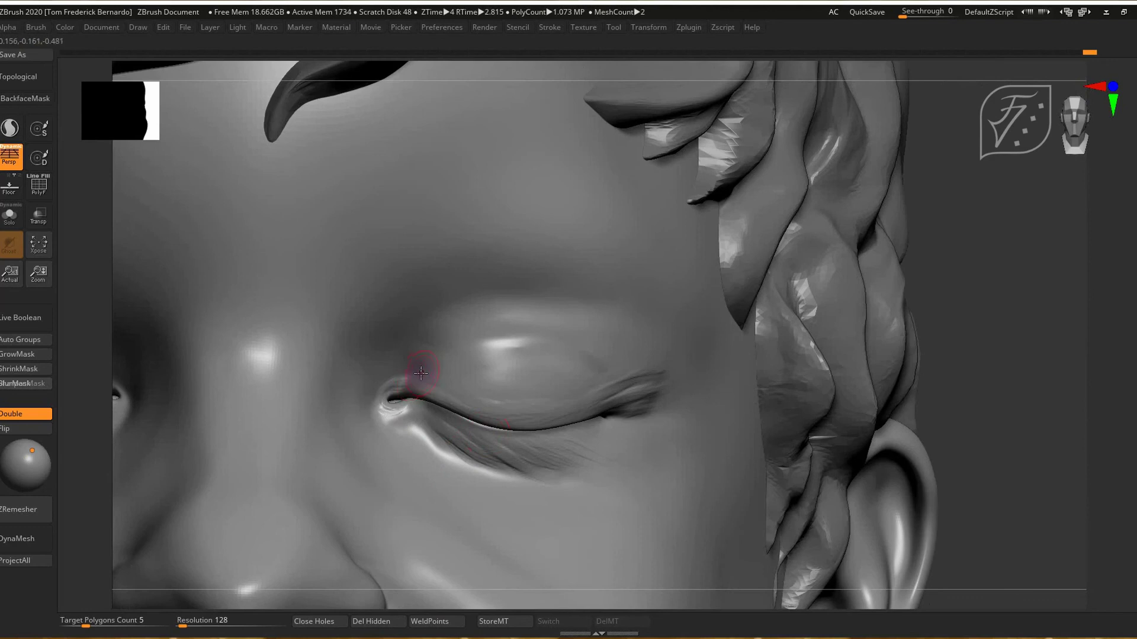
mouse_move(429, 376)
left_mouse_down()
mouse_move(467, 363)
mouse_move(550, 379)
mouse_move(493, 391)
mouse_move(592, 379)
left_mouse_up()
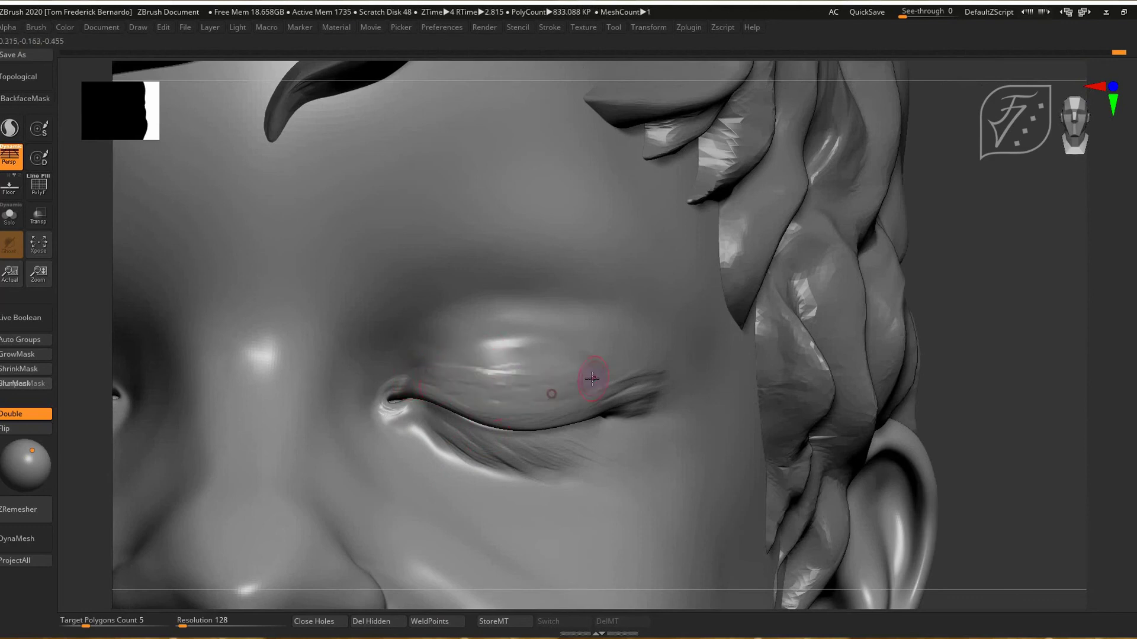
Build up the fold above the inner corner of the right eye with curved strokes, replacing the last unwanted one
right_click_drag(457, 403, 523, 426, "alt")
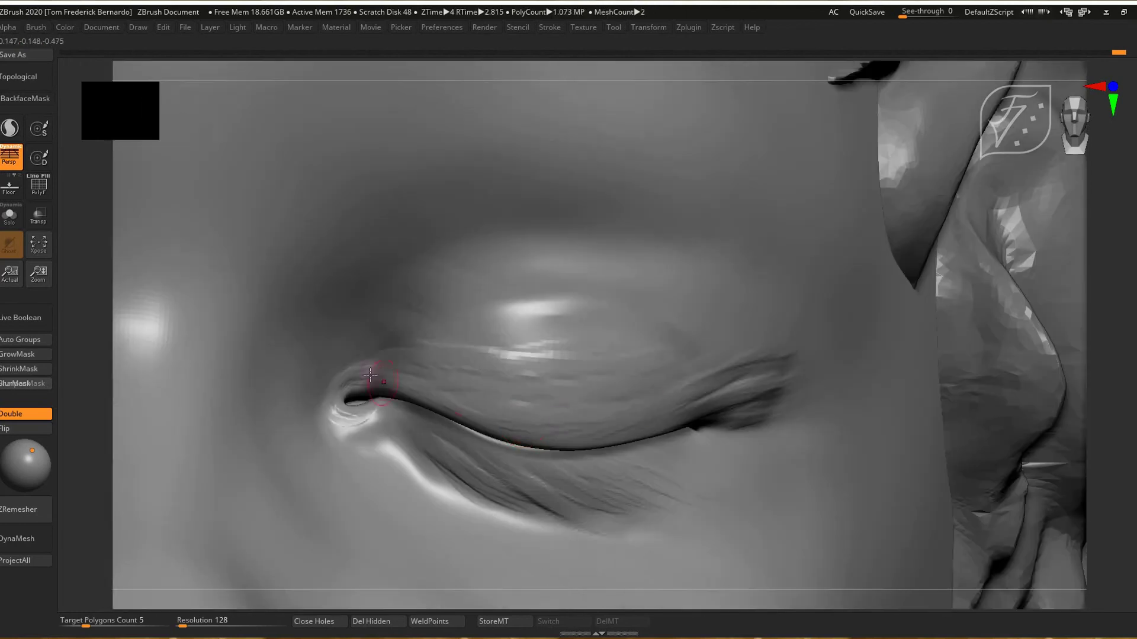
left_click_drag(367, 348, 437, 321)
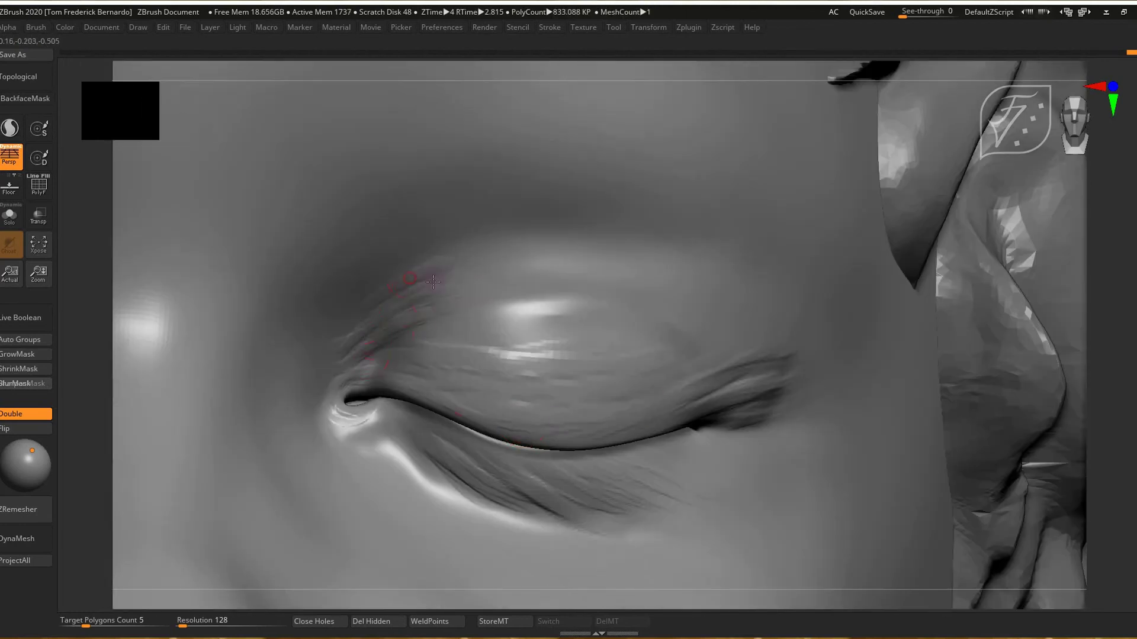
key("ctrl+z")
left_click_drag(364, 297, 329, 347)
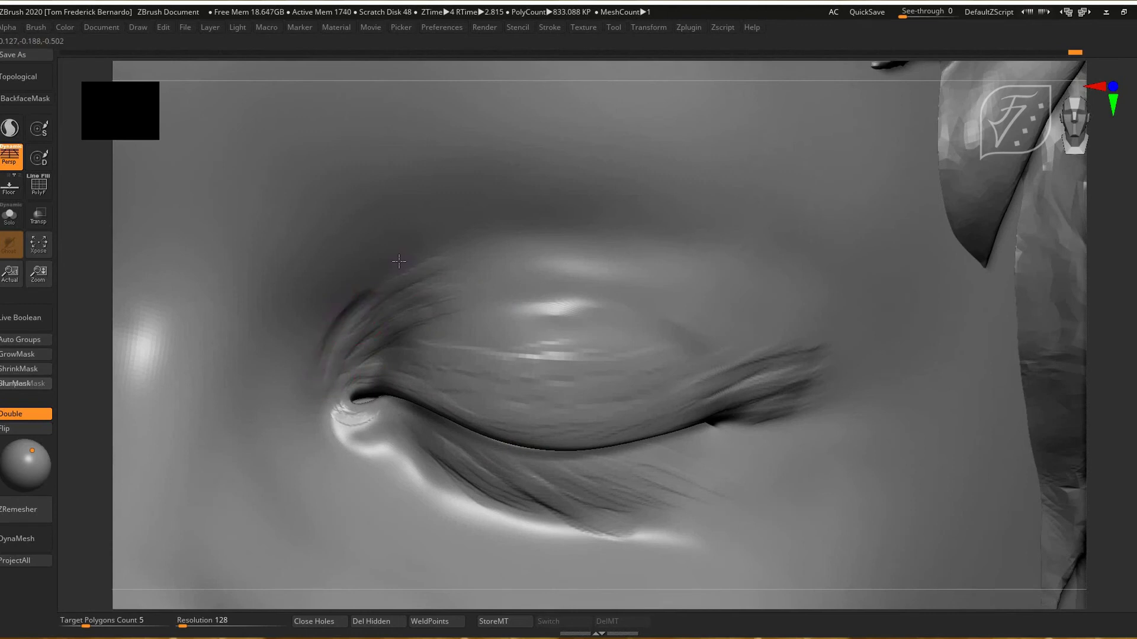
Add a stroke across the right upper eyelid and smooth the lid and the folds at its outer corner
left_click_drag(446, 340, 650, 332)
right_click_drag(777, 362, 705, 345)
left_click_drag(708, 354, 849, 386, "shift")
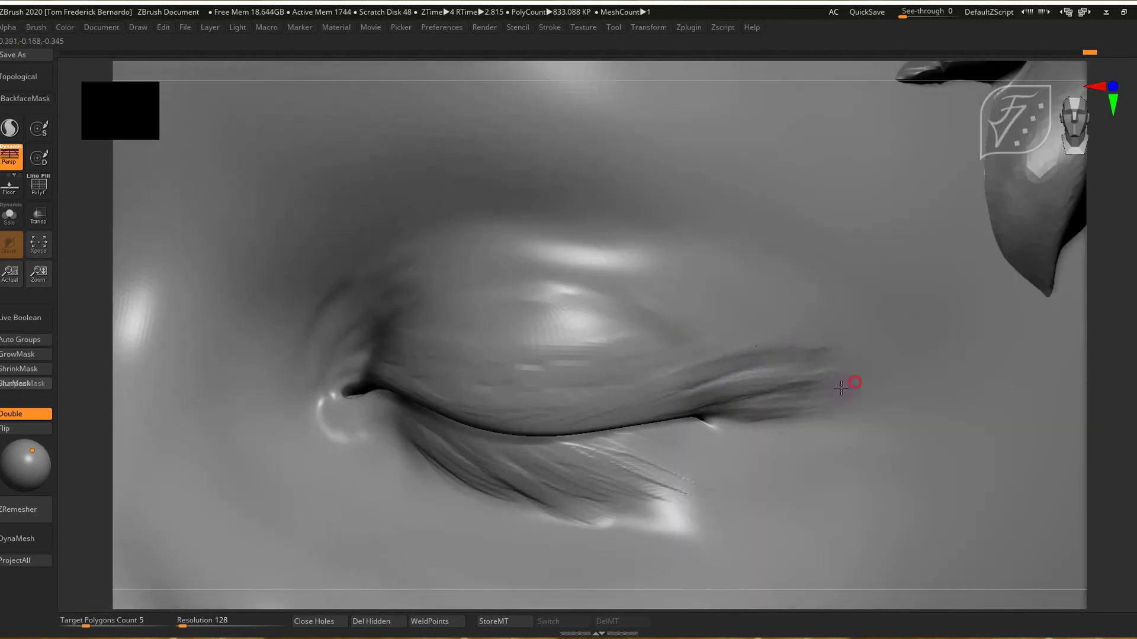
left_click_drag(752, 413, 823, 402, "shift")
left_click_drag(588, 391, 621, 389, "shift")
Smooth the fine folds beneath the lower lash line of the right eye
right_click_drag(622, 389, 510, 409)
left_click_drag(380, 452, 437, 483, "shift")
left_click_drag(508, 459, 618, 477, "shift")
left_click_drag(400, 432, 433, 473, "shift")
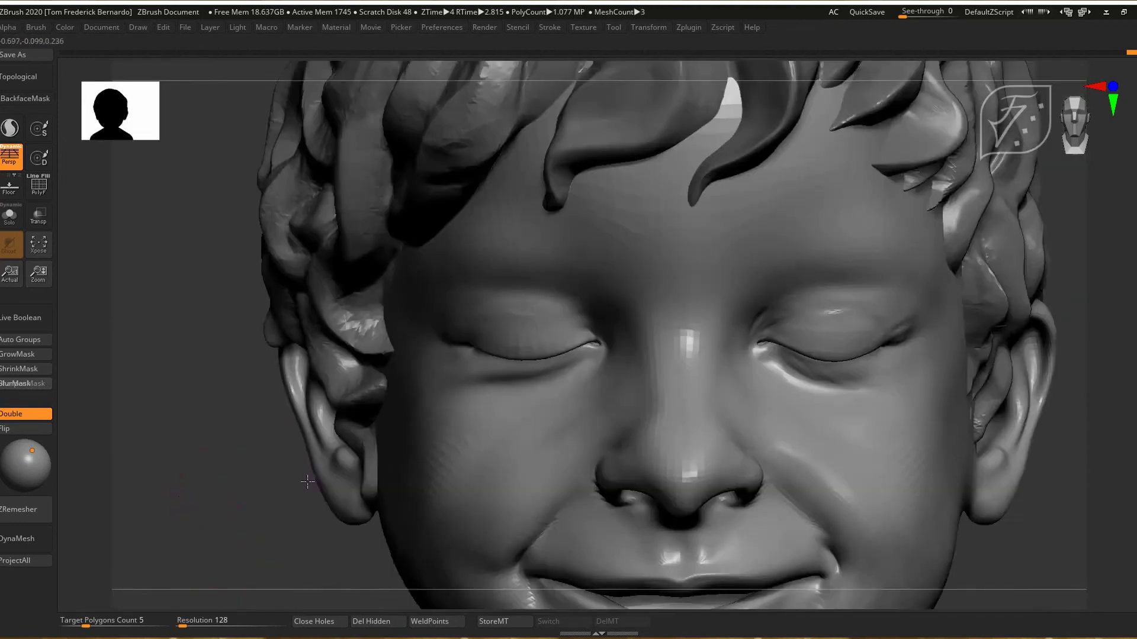
Adjust the brush settings and sculpt more strokes around the right eye, following the crease under its lower lid
mouse_move(307, 482)
right_mouse_down("alt")
mouse_move(485, 318)
mouse_move(740, 323)
right_mouse_up("alt")
key("space")
key("space")
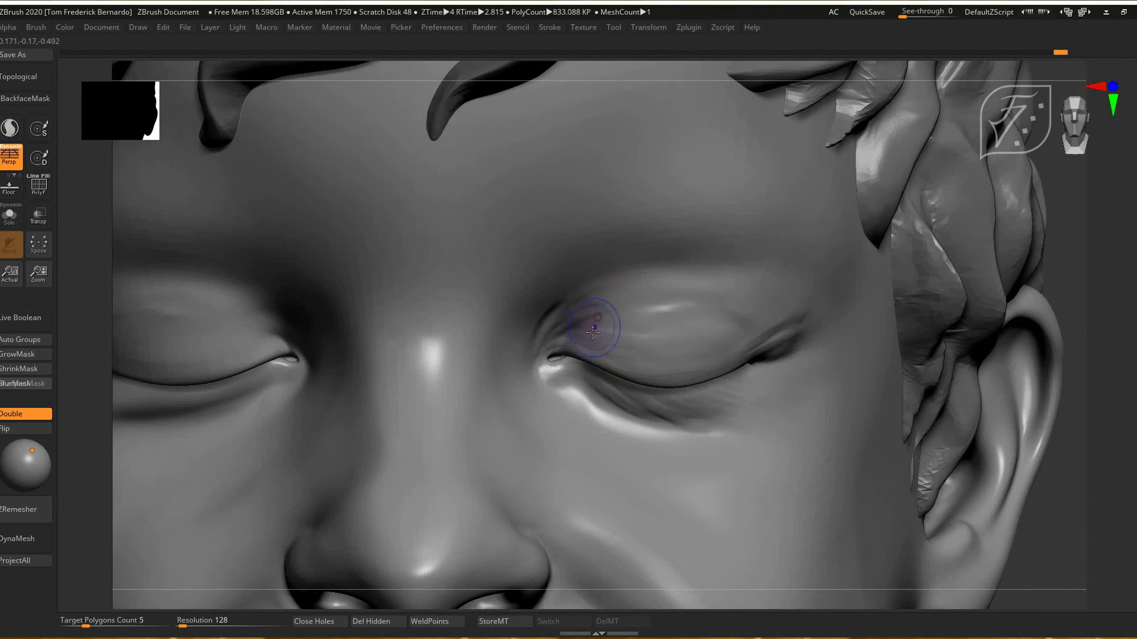
left_click_drag(609, 406, 792, 343)
right_click_drag(783, 368, 667, 363)
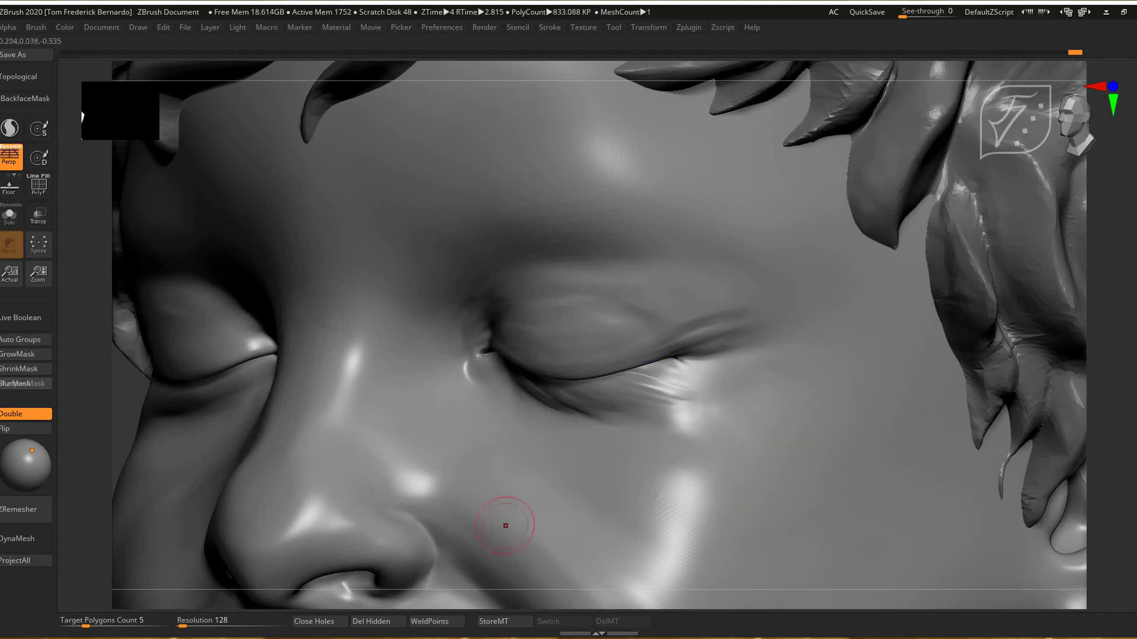
key("space")
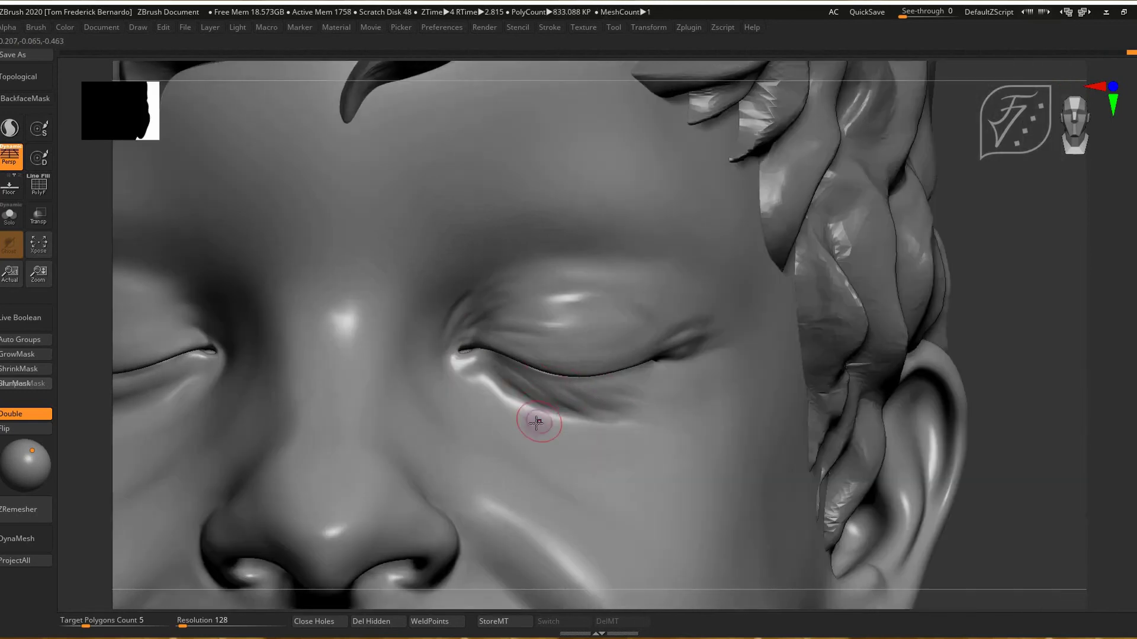
left_click_drag(504, 385, 558, 418)
mouse_move(501, 388)
left_mouse_down()
mouse_move(569, 422)
mouse_move(604, 422)
left_mouse_up()
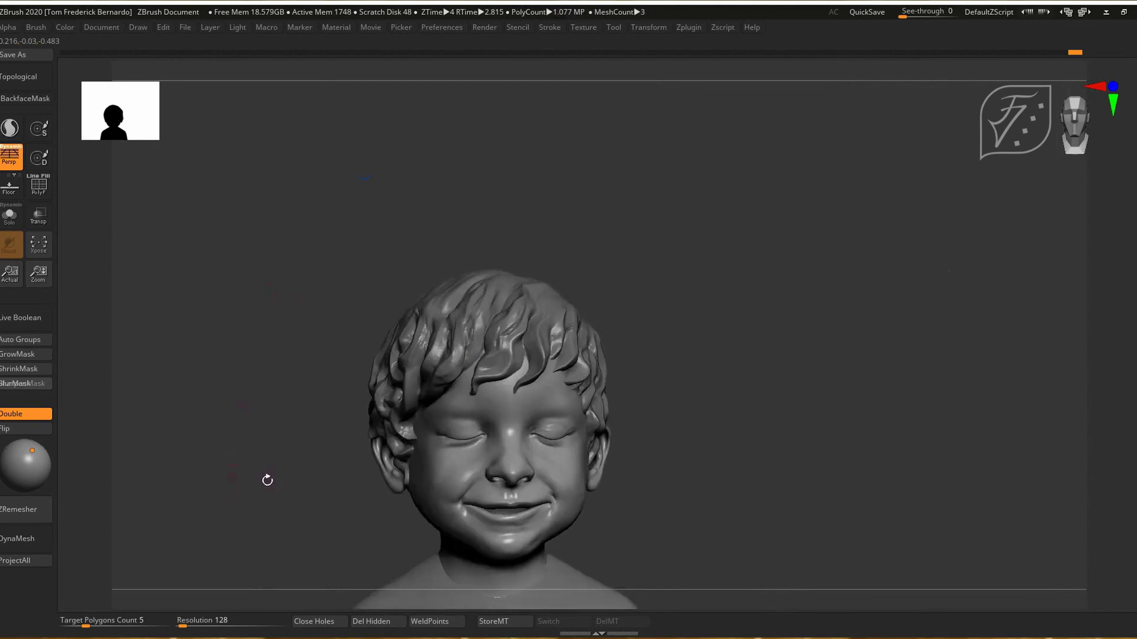
Save the current state of the bust sculpt to disk
left_click_drag(267, 477, 331, 450, "alt")
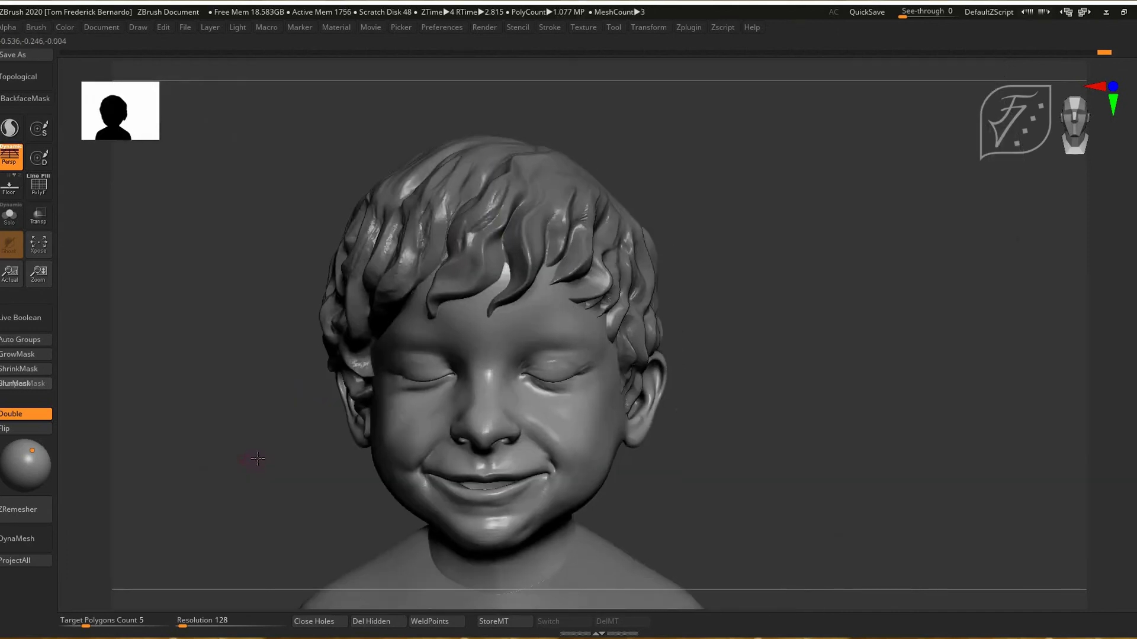
mouse_move(254, 462)
left_mouse_down("alt")
mouse_move(334, 429)
mouse_move(341, 457)
left_mouse_up("alt")
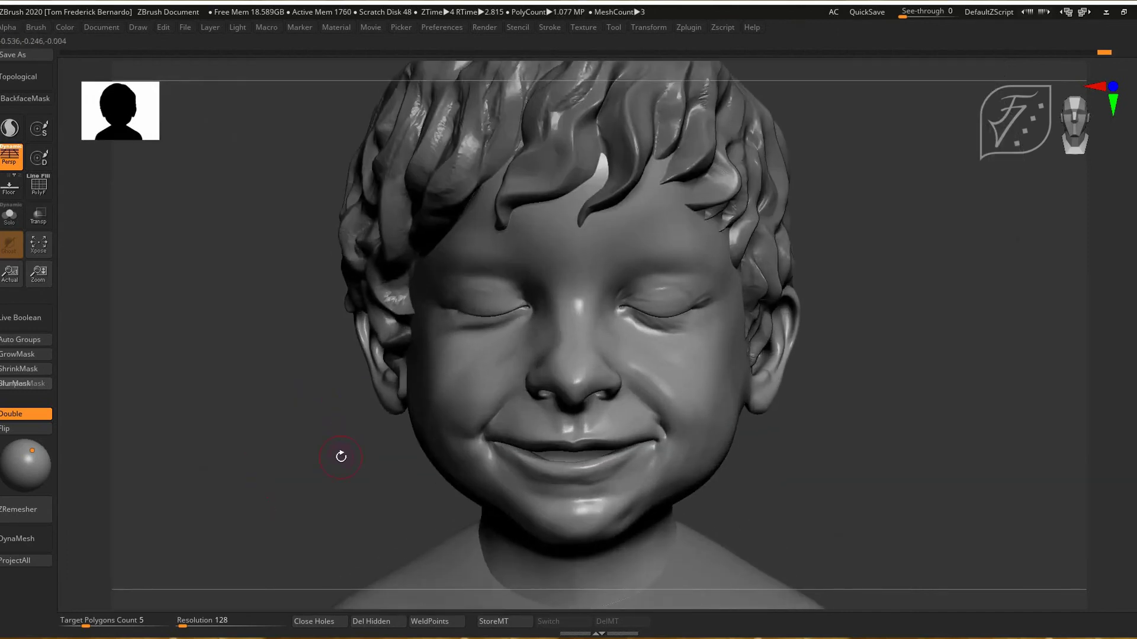
left_click(13, 55)
left_click(737, 545)
left_click(600, 325)
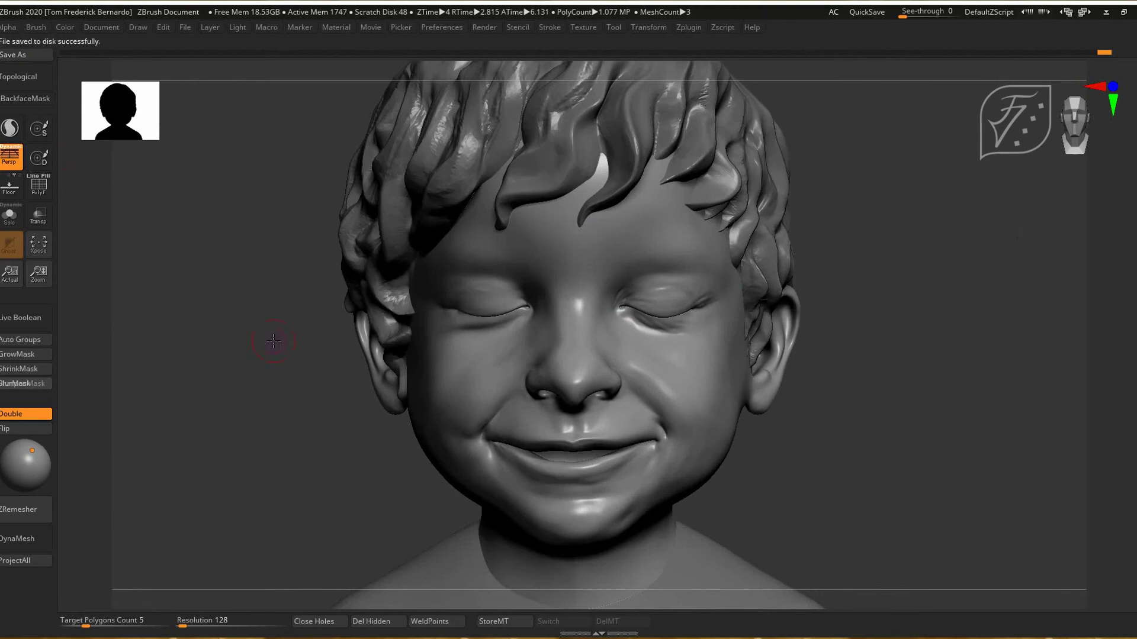
Touch up the folds at the inner and outer corners of the right eye and along its lower-lid crease
mouse_move(575, 326)
right_mouse_down("alt")
mouse_move(533, 335)
mouse_move(736, 330)
mouse_move(703, 349)
right_mouse_up("alt")
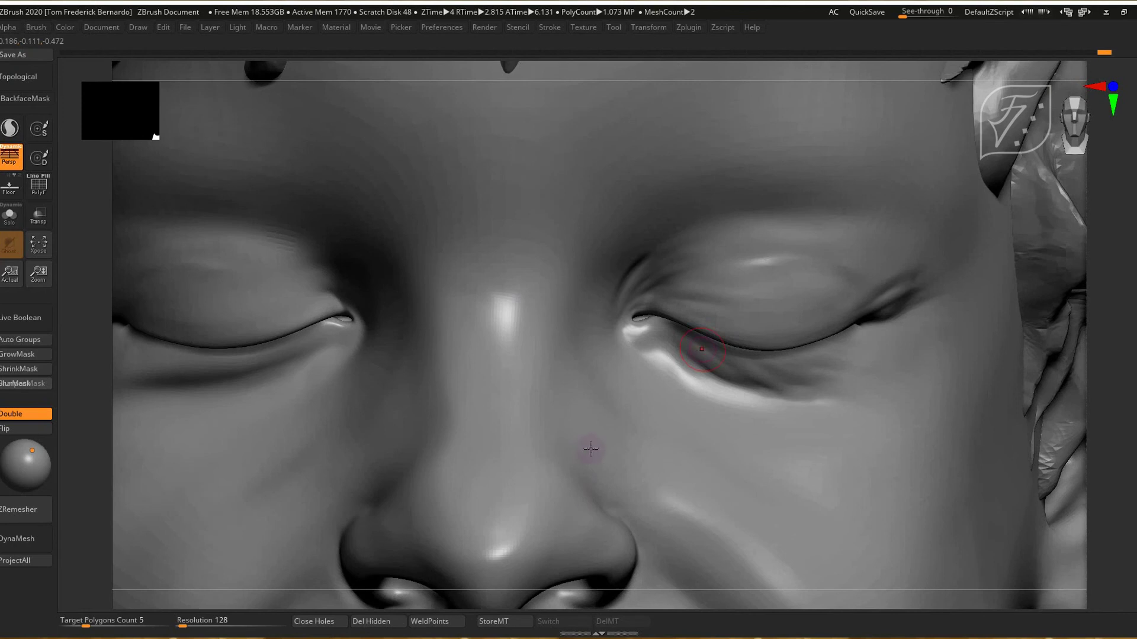
key("space")
left_click_drag(660, 305, 665, 281)
right_click_drag(661, 401, 398, 424, "ctrl")
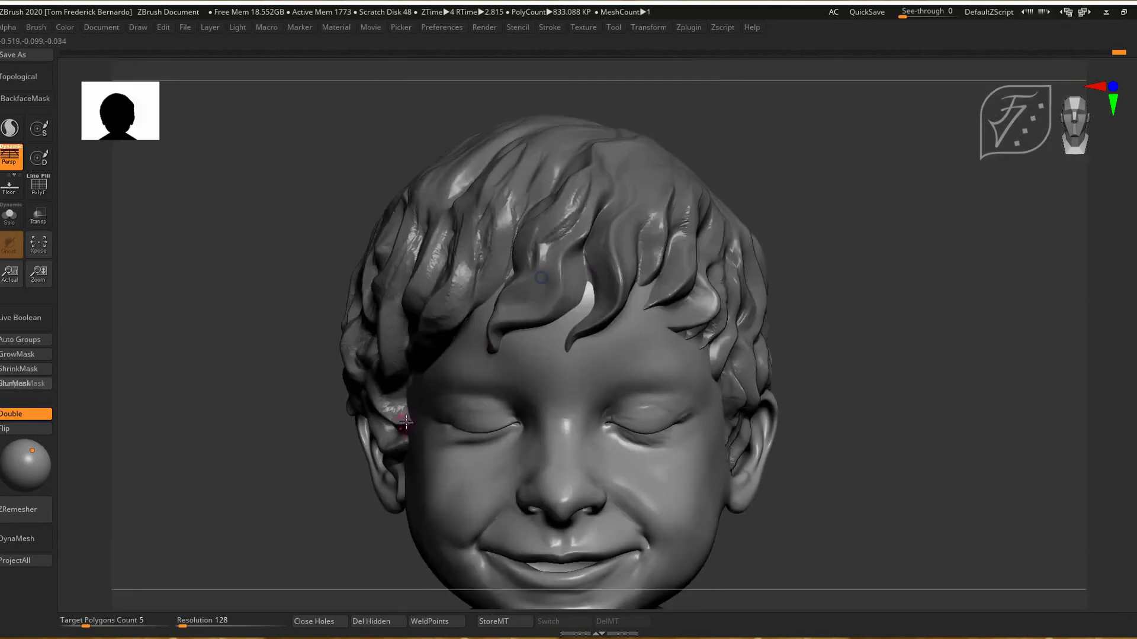
right_click_drag(329, 509, 360, 336, "alt")
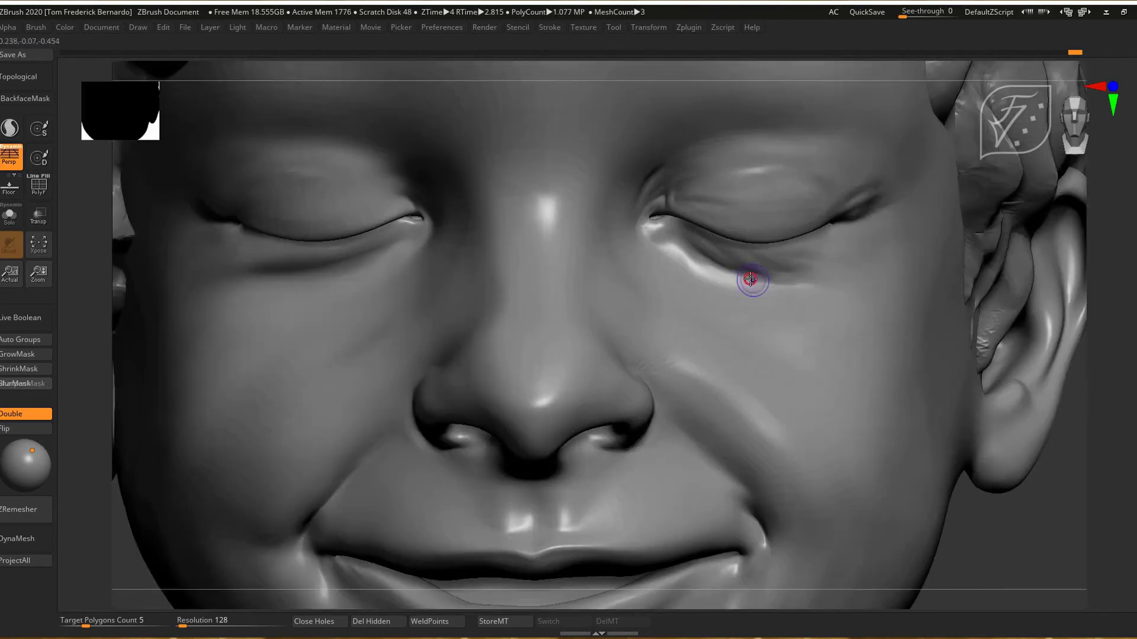
left_click_drag(750, 279, 797, 284)
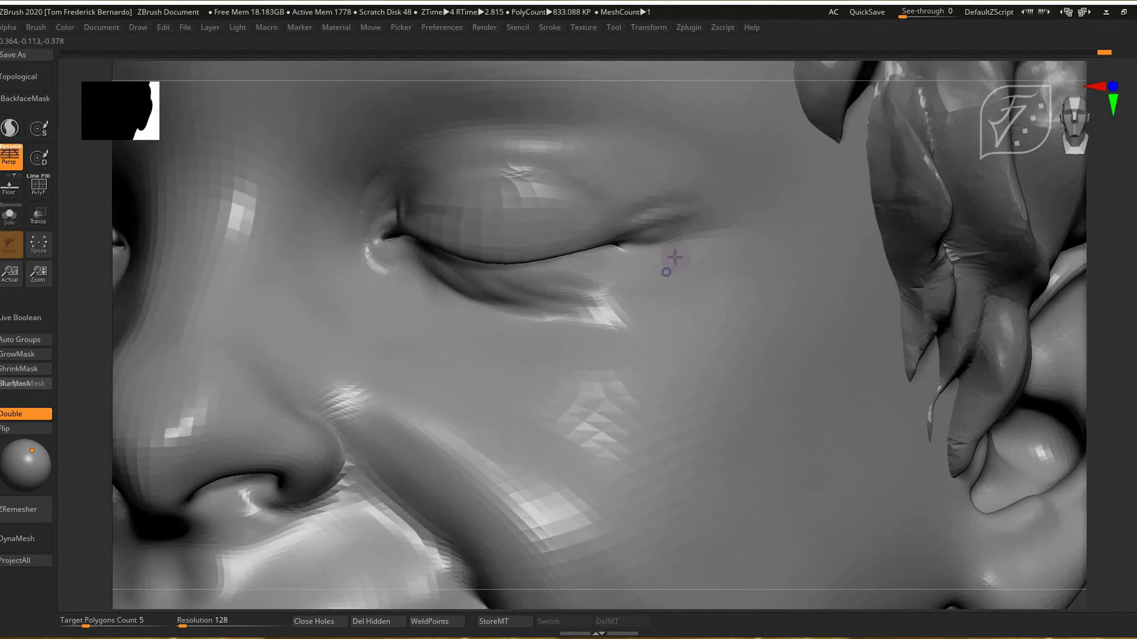
right_click_drag(674, 257, 665, 275)
left_click_drag(630, 223, 675, 203)
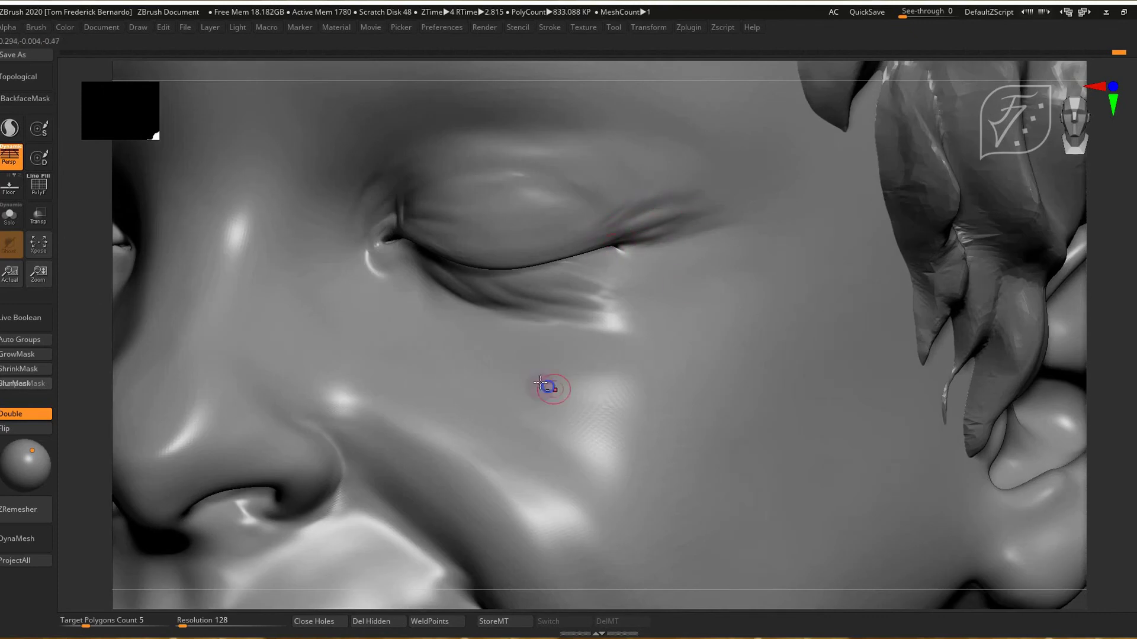
Sculpt a small fold above the inner corner of the left eye and fine wrinkles across its upper eyelid
key("f")
left_click_drag(223, 418, 185, 428)
right_click_drag(361, 367, 467, 427, "alt")
right_click_drag(571, 273, 464, 411, "alt")
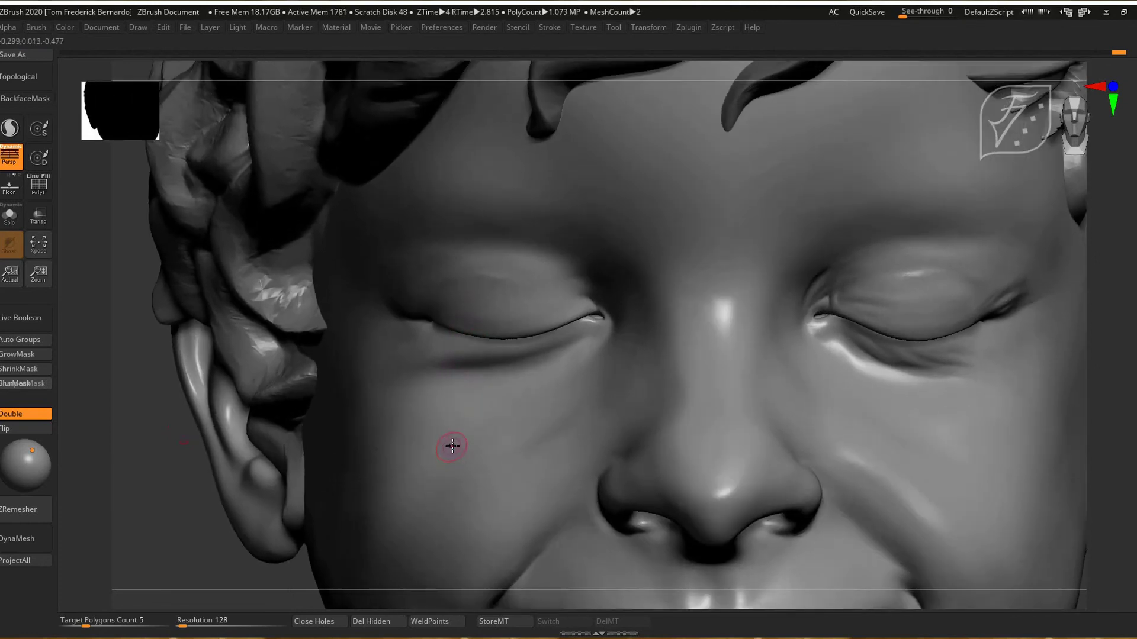
mouse_move(475, 349)
right_mouse_down()
mouse_move(482, 474)
mouse_move(513, 434)
mouse_move(506, 409)
right_mouse_up()
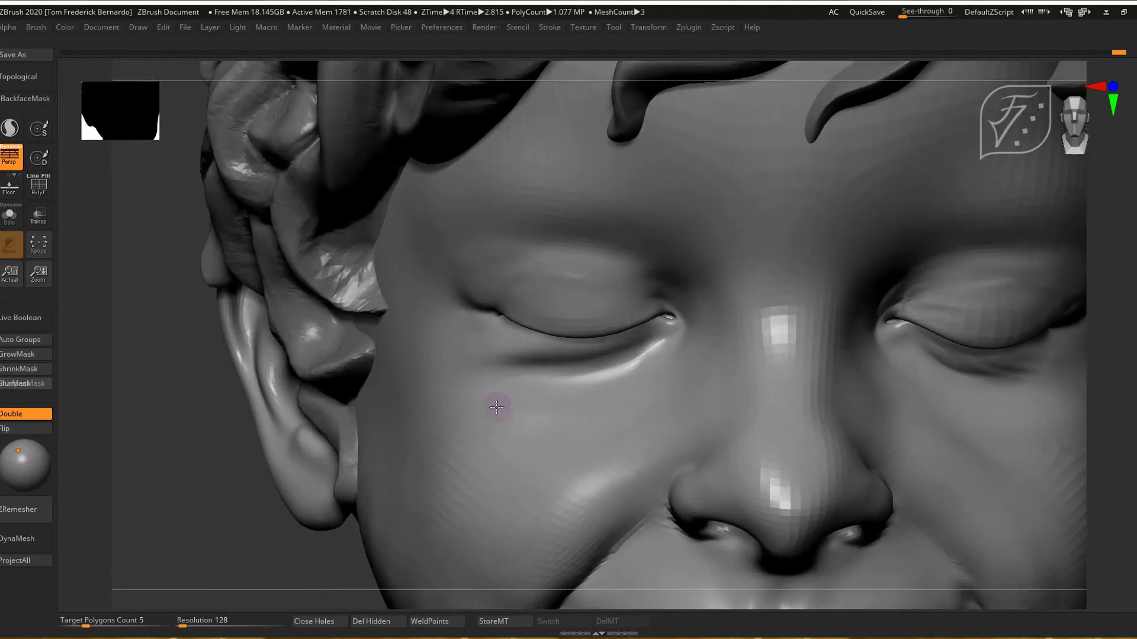
left_click_drag(495, 407, 474, 369, "alt")
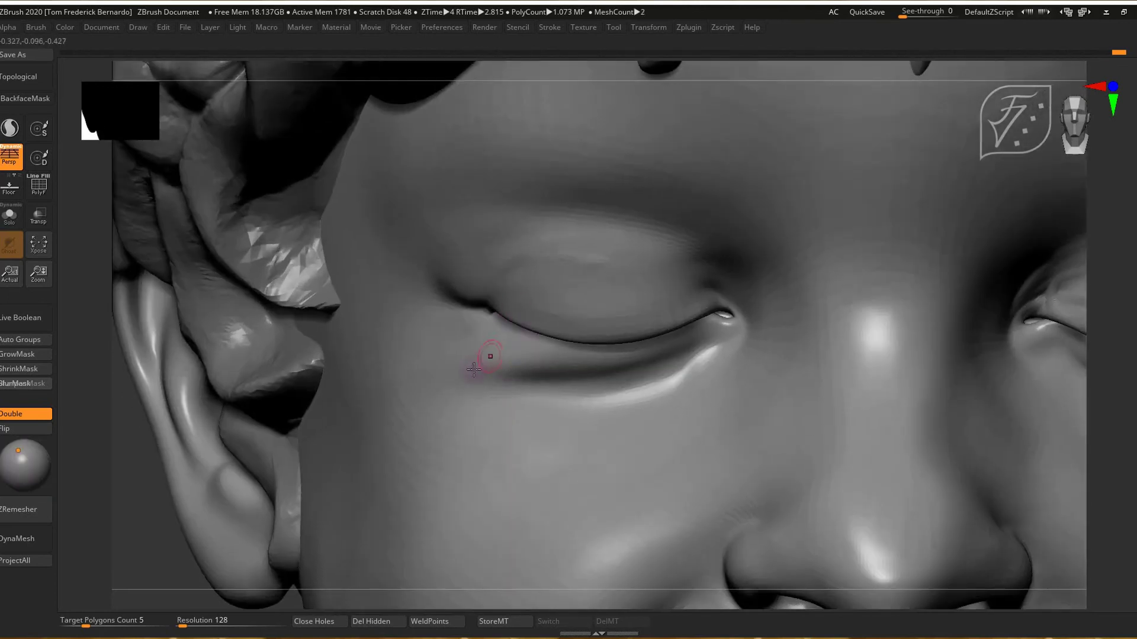
key("space")
left_click(710, 283)
left_click(729, 323)
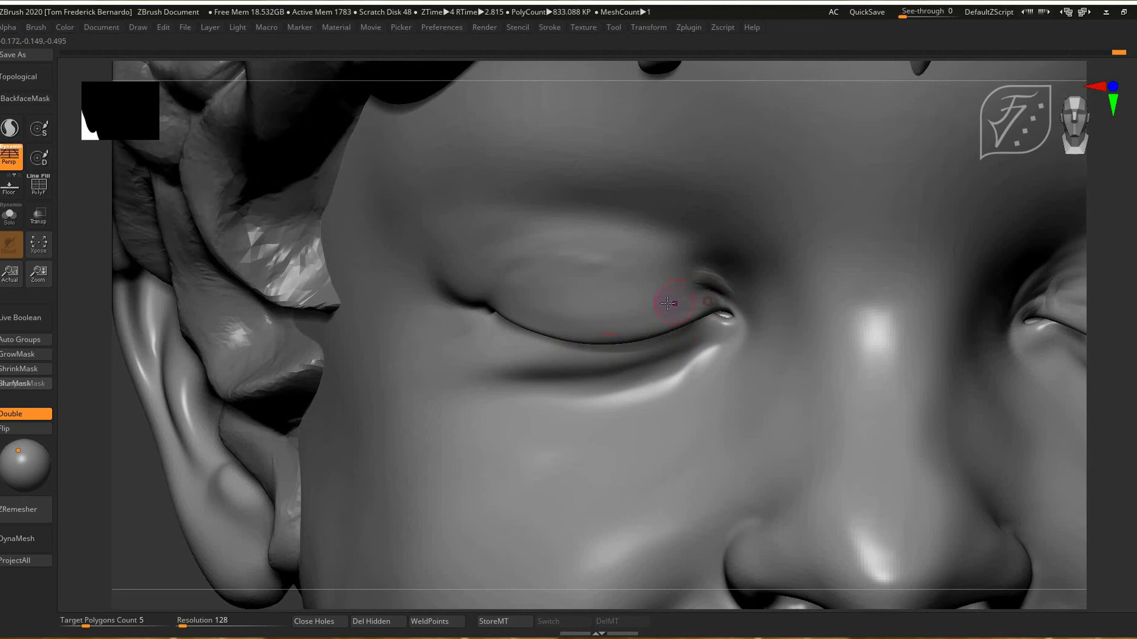
left_click_drag(595, 314, 585, 315)
left_click_drag(700, 292, 669, 293)
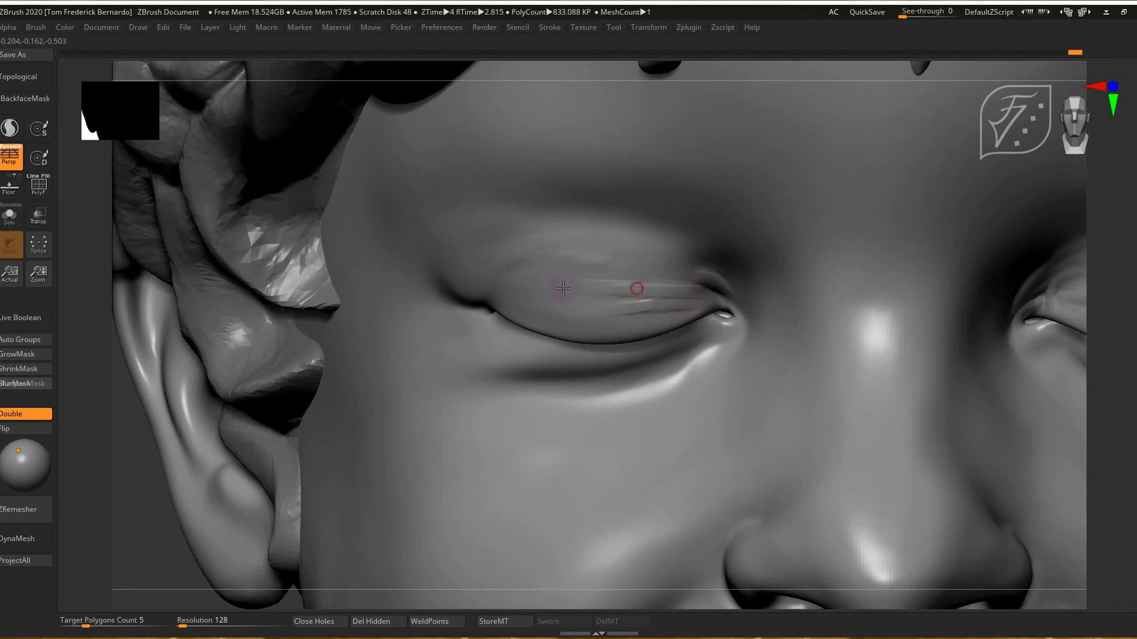
Sculpt fine folds fanning out from the outer corner of the left eye and beneath its lower lash line
right_click_drag(456, 306, 498, 318)
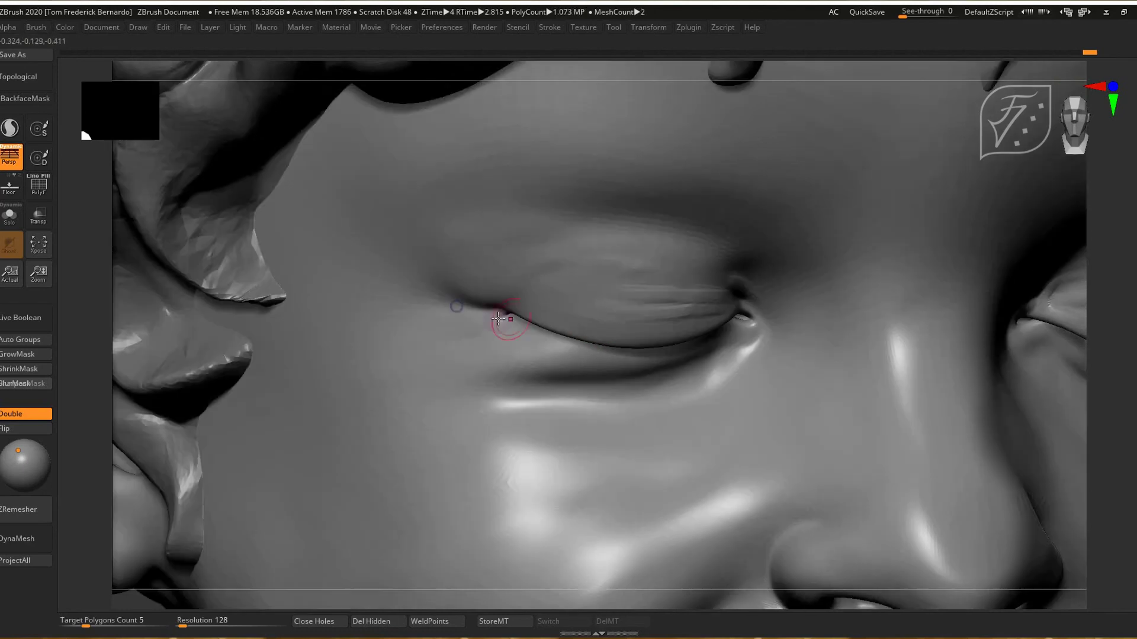
mouse_move(464, 261)
right_mouse_down()
mouse_move(464, 337)
mouse_move(536, 393)
mouse_move(663, 396)
right_mouse_up()
mouse_move(560, 338)
left_mouse_down()
mouse_move(482, 353)
mouse_move(462, 343)
mouse_move(522, 354)
mouse_move(513, 360)
mouse_move(453, 345)
left_mouse_up()
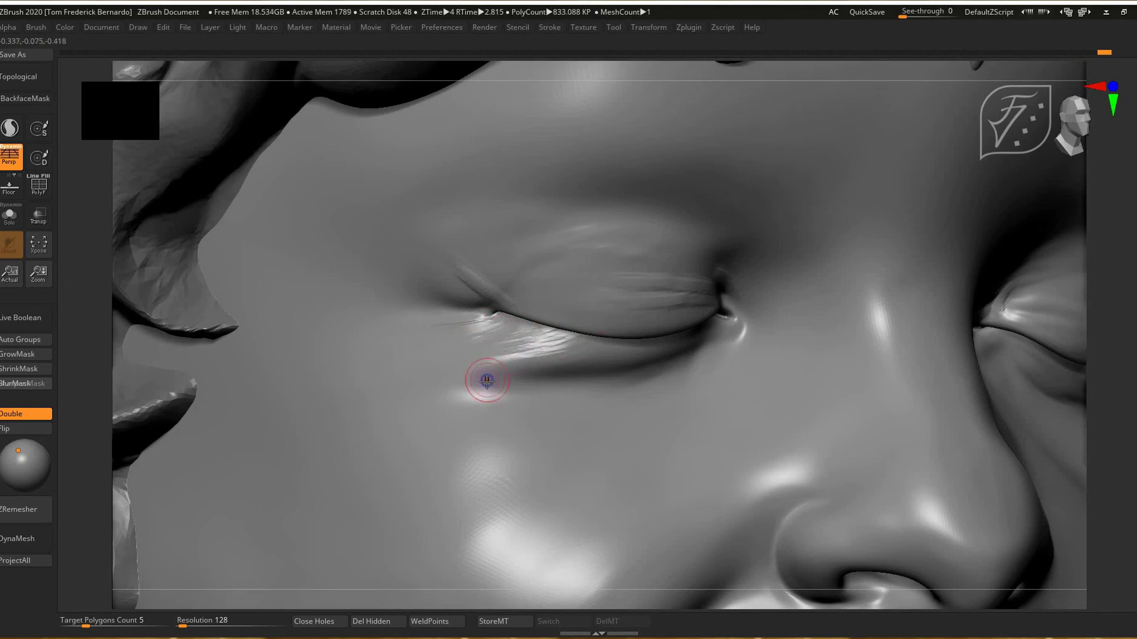
right_click_drag(484, 381, 473, 378)
left_click_drag(472, 299, 396, 288)
left_click_drag(464, 290, 420, 278)
Soften the wrinkles on the left upper eyelid and touch up the area beneath its lash line
mouse_move(537, 385)
right_mouse_down("alt")
mouse_move(532, 403)
mouse_move(182, 535)
right_mouse_up("alt")
right_click_drag(315, 407, 305, 521, "alt")
left_click_drag(584, 263, 631, 268)
key("space")
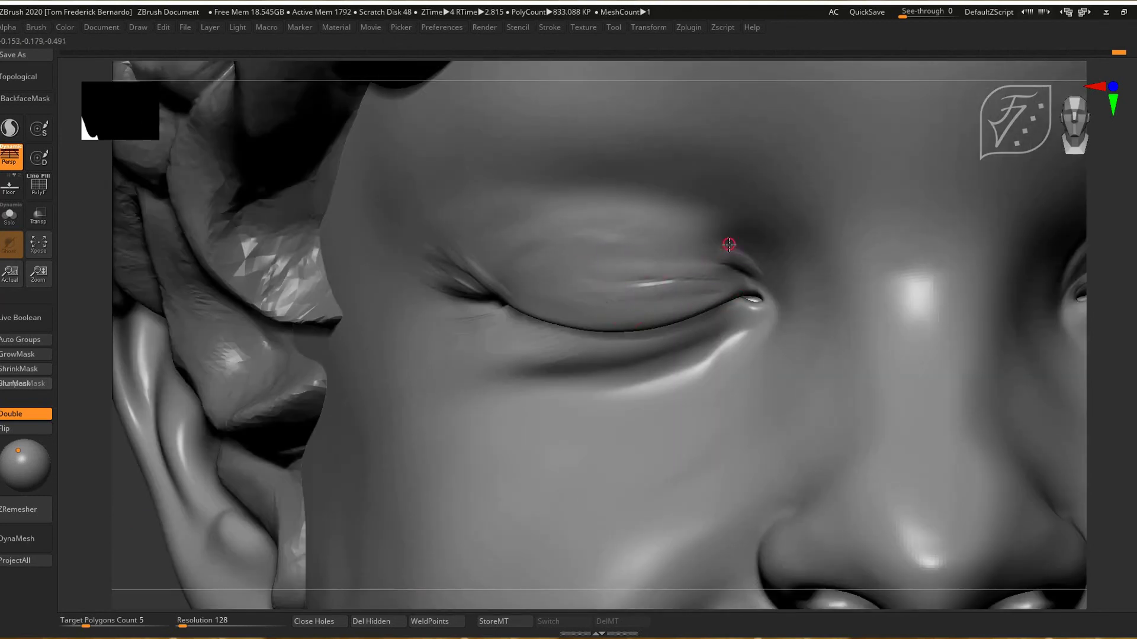
left_click_drag(556, 343, 502, 342)
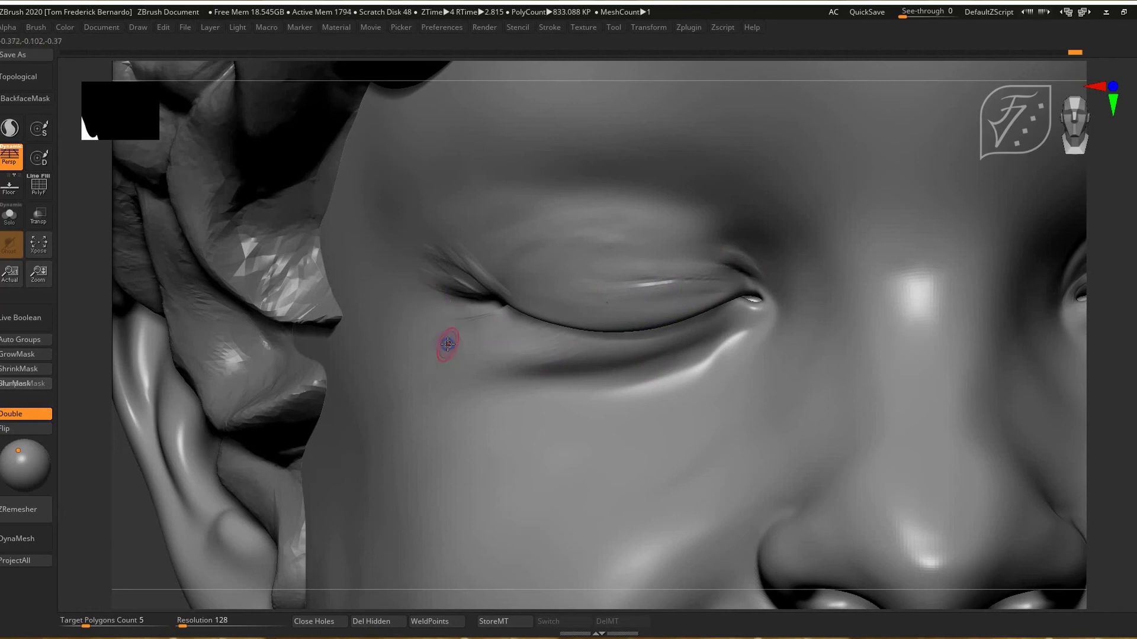
Refine the folds at the outer corner, lower lid and inner corner of the left eye
right_click_drag(447, 344, 465, 331)
left_click_drag(434, 269, 486, 298)
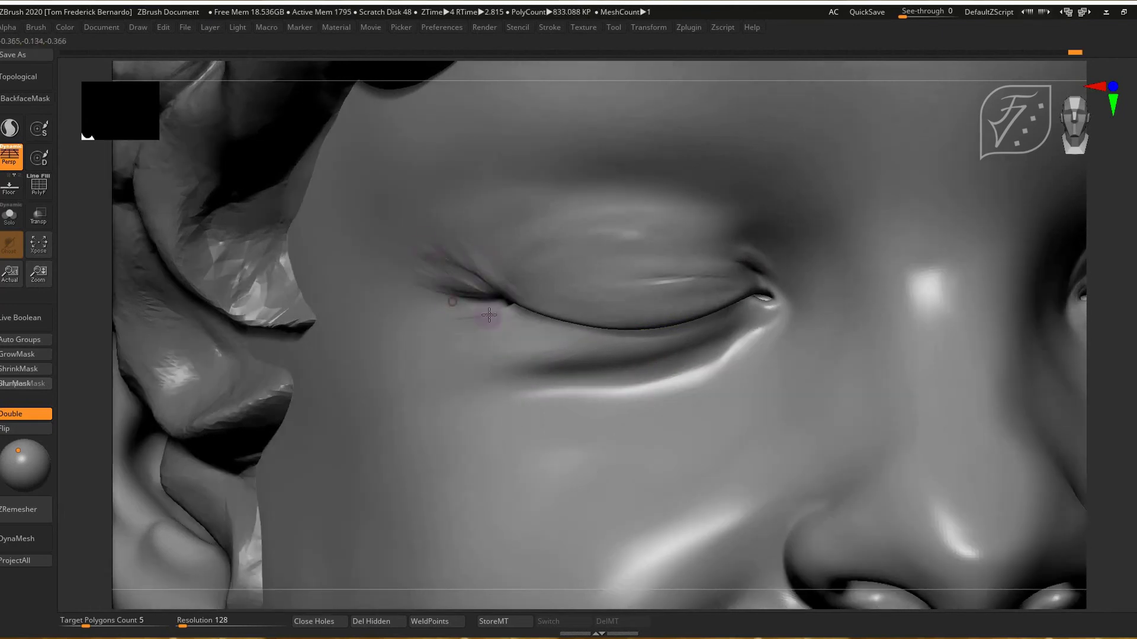
left_click_drag(518, 377, 513, 390)
mouse_move(515, 374)
right_mouse_down()
mouse_move(564, 388)
mouse_move(650, 325)
right_mouse_up()
left_click_drag(728, 261, 747, 282)
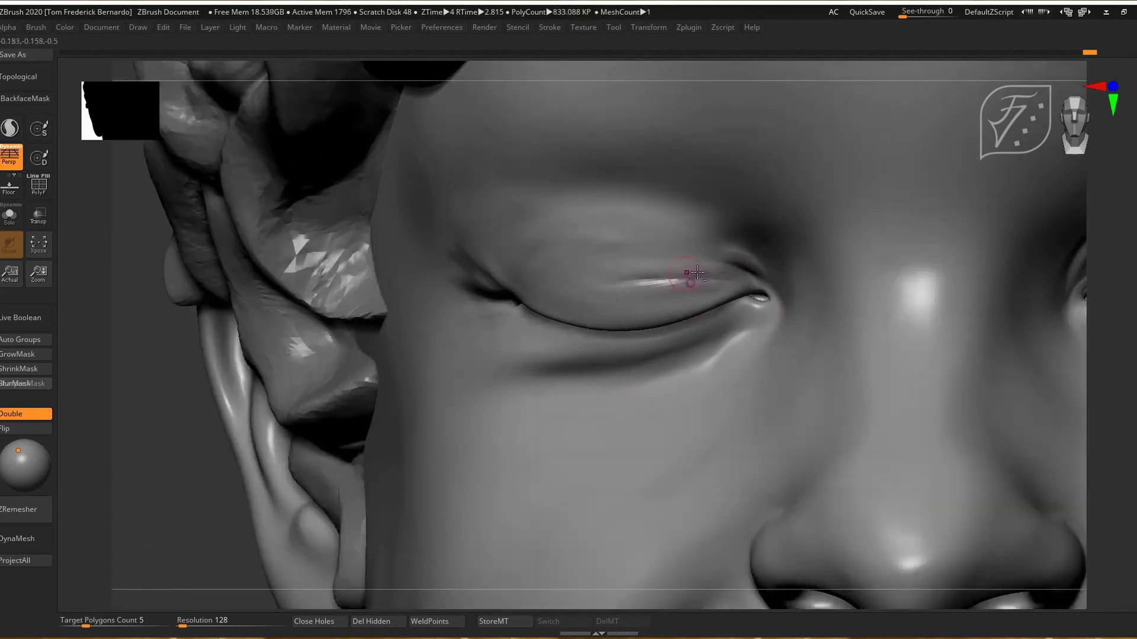
Extend fine folds from beneath the outer corner of the left eye toward the temple
right_click_drag(547, 448, 536, 349, "ctrl")
right_click_drag(237, 505, 290, 453, "ctrl")
right_click_drag(460, 460, 477, 453)
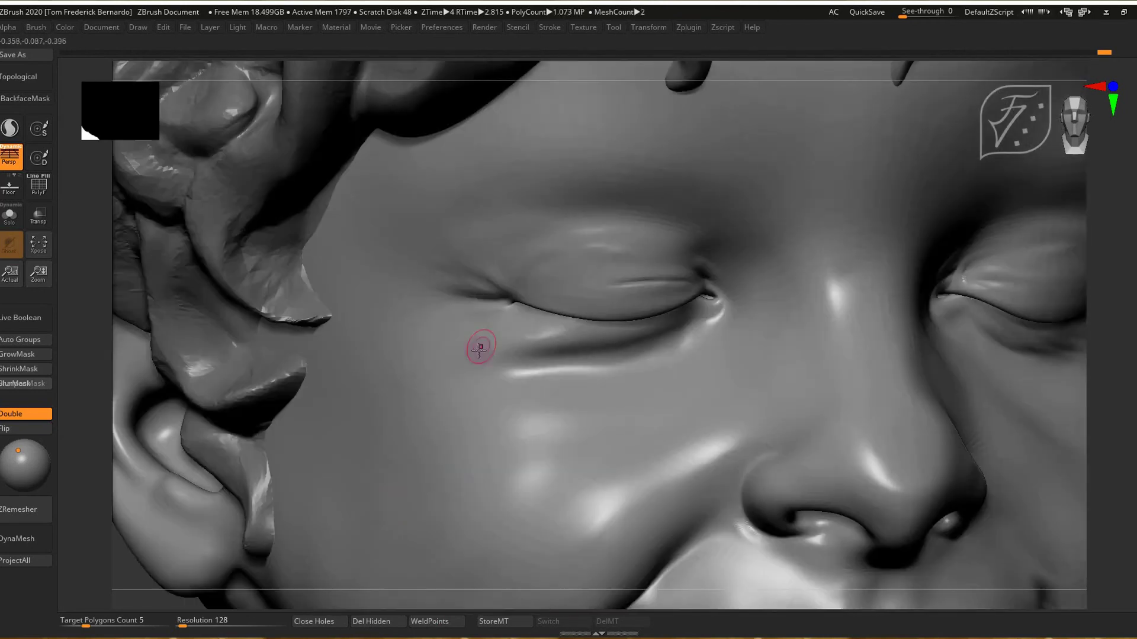
right_click_drag(458, 382, 495, 298)
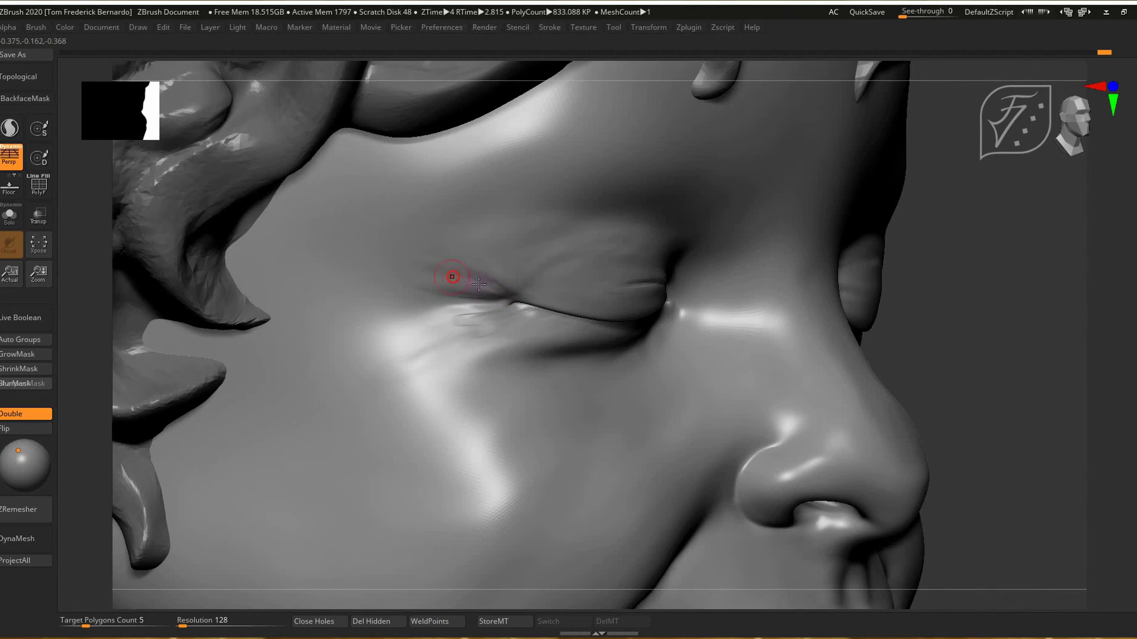
right_click_drag(469, 299, 470, 387, "ctrl")
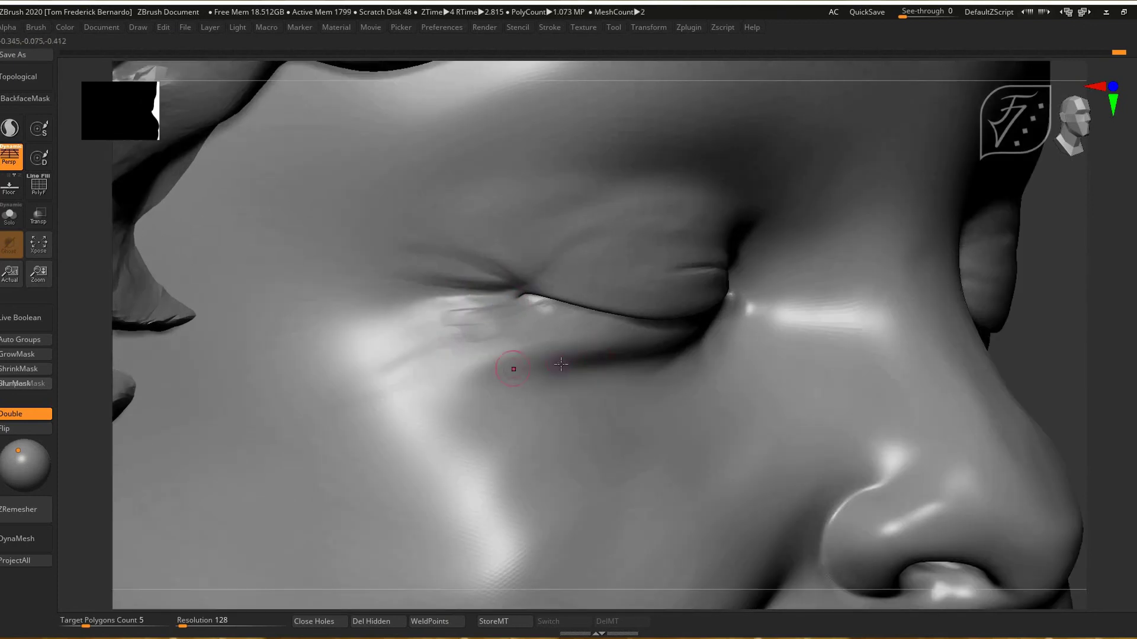
left_click_drag(530, 318, 431, 335)
right_click_drag(553, 400, 496, 411)
right_click(428, 238)
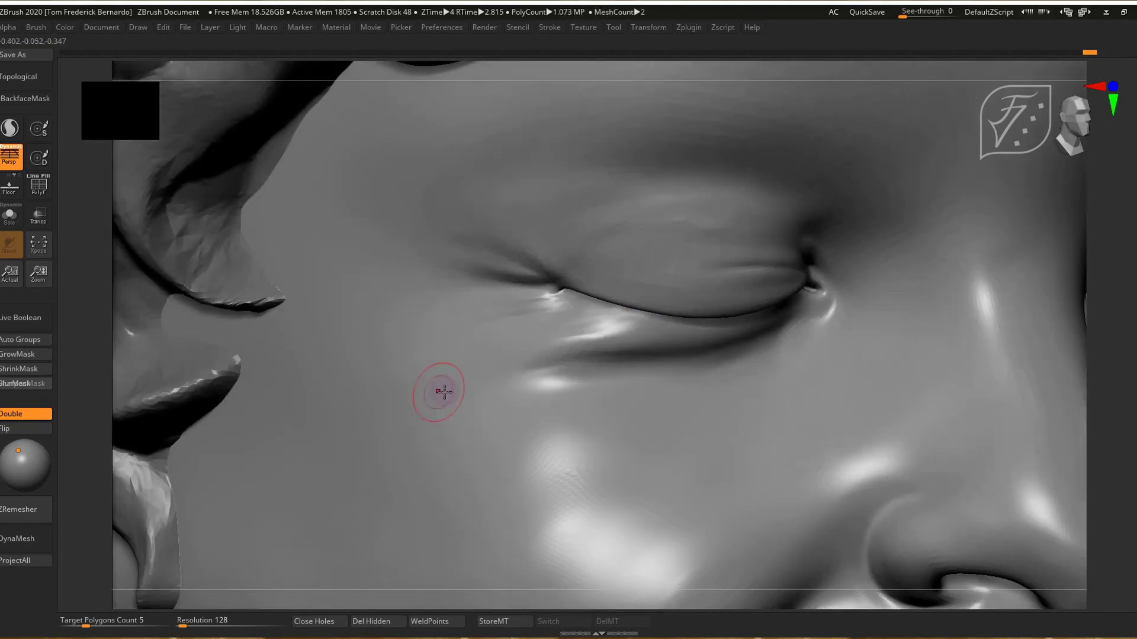
Reshape the outer-corner folds and the upper eyelid of the left eye with a topological Move brush
key("t")
left_click_drag(500, 242, 534, 257)
key("space")
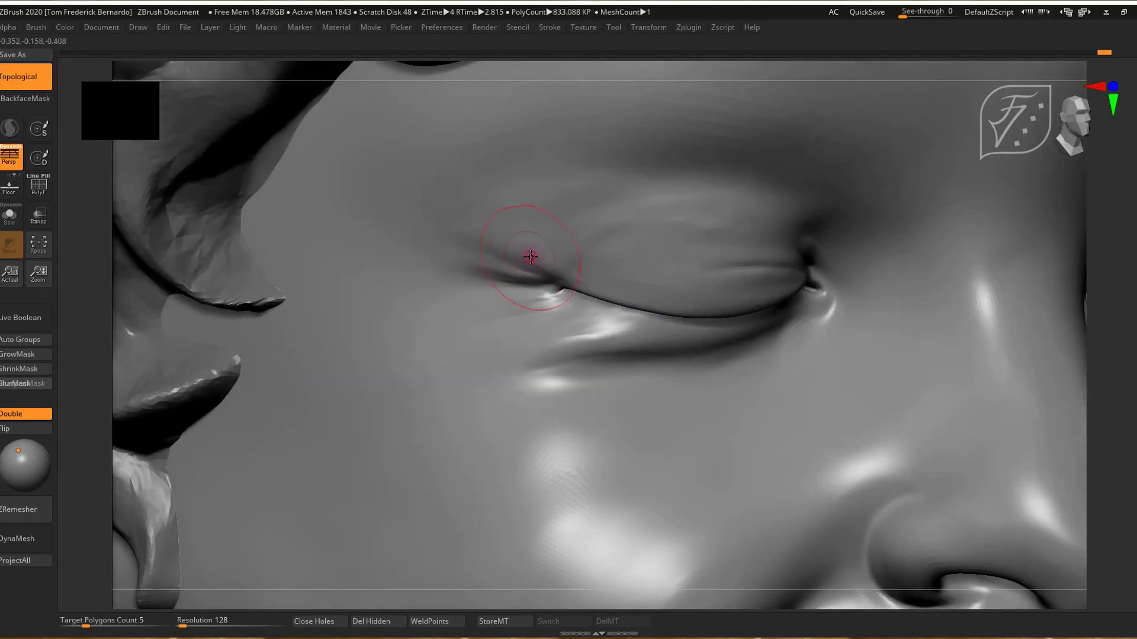
right_click_drag(710, 334, 666, 333)
left_click_drag(738, 266, 703, 270)
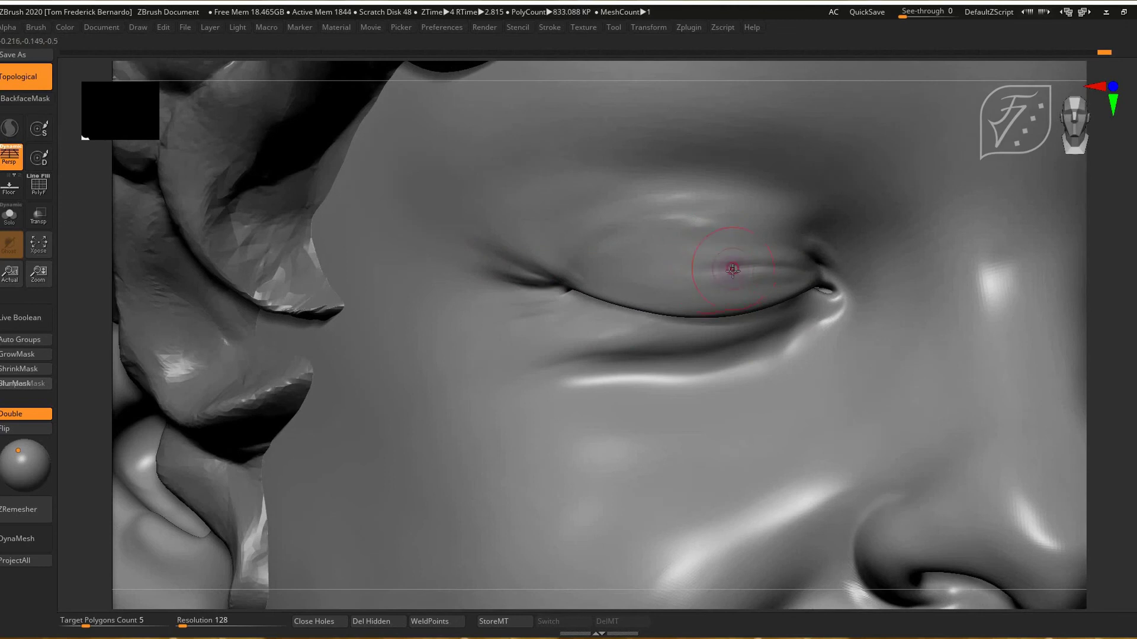
Rework the folds at the outer corner of the left eye with fine strokes at an adjusted brush setting
right_click_drag(427, 444, 518, 441)
key("1")
right_click_drag(479, 329, 498, 314)
key("space")
mouse_move(462, 271)
left_mouse_down()
mouse_move(525, 274)
mouse_move(512, 271)
left_mouse_up()
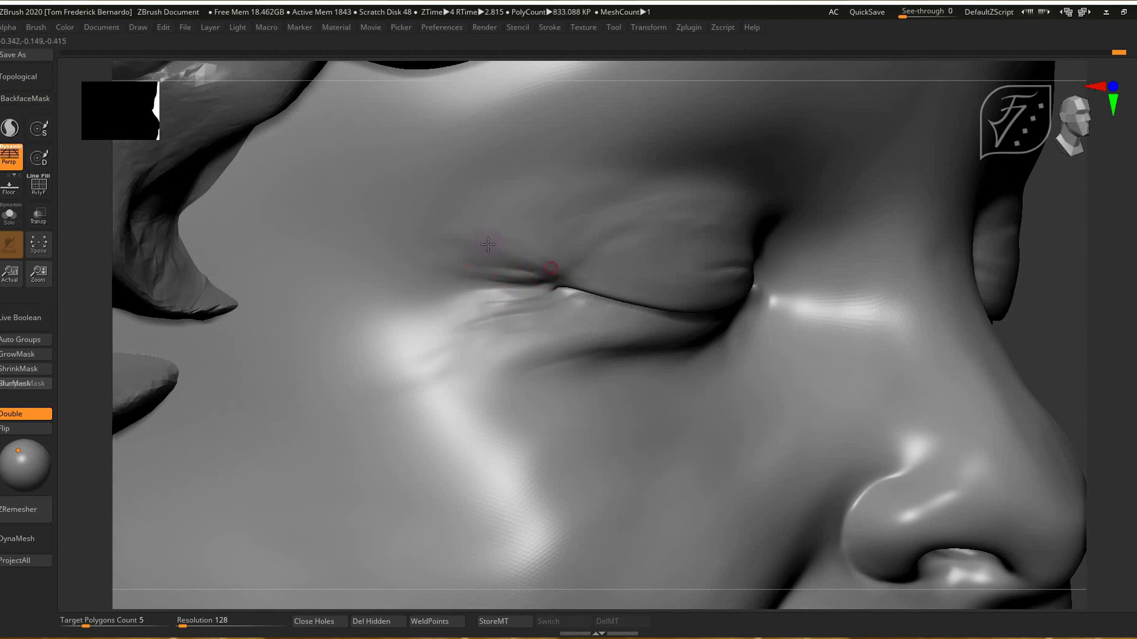
left_click_drag(557, 259, 557, 270)
left_click_drag(460, 238, 515, 255)
right_click_drag(489, 381, 320, 145, "ctrl")
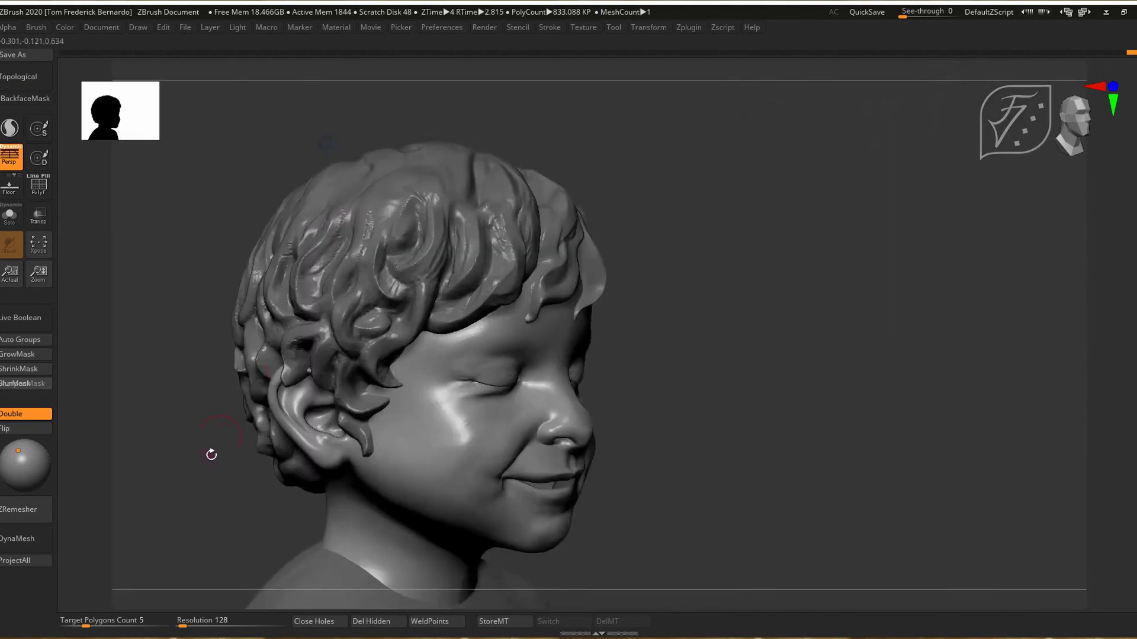
left_click_drag(210, 454, 319, 491, "shift")
key("ctrl+z")
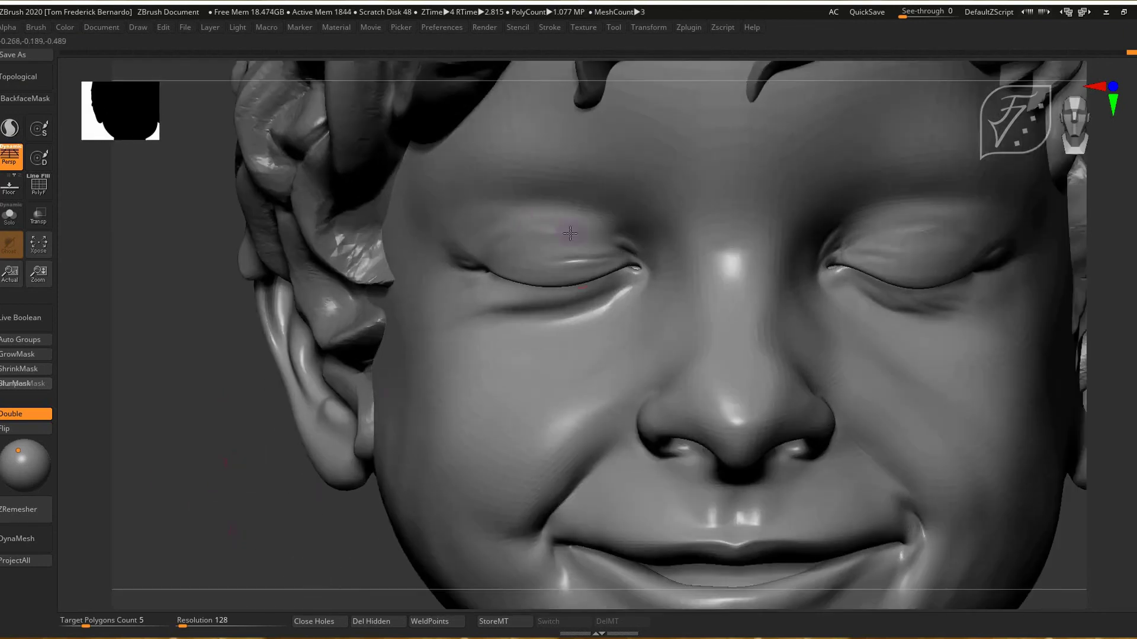
right_click_drag(642, 286, 614, 303)
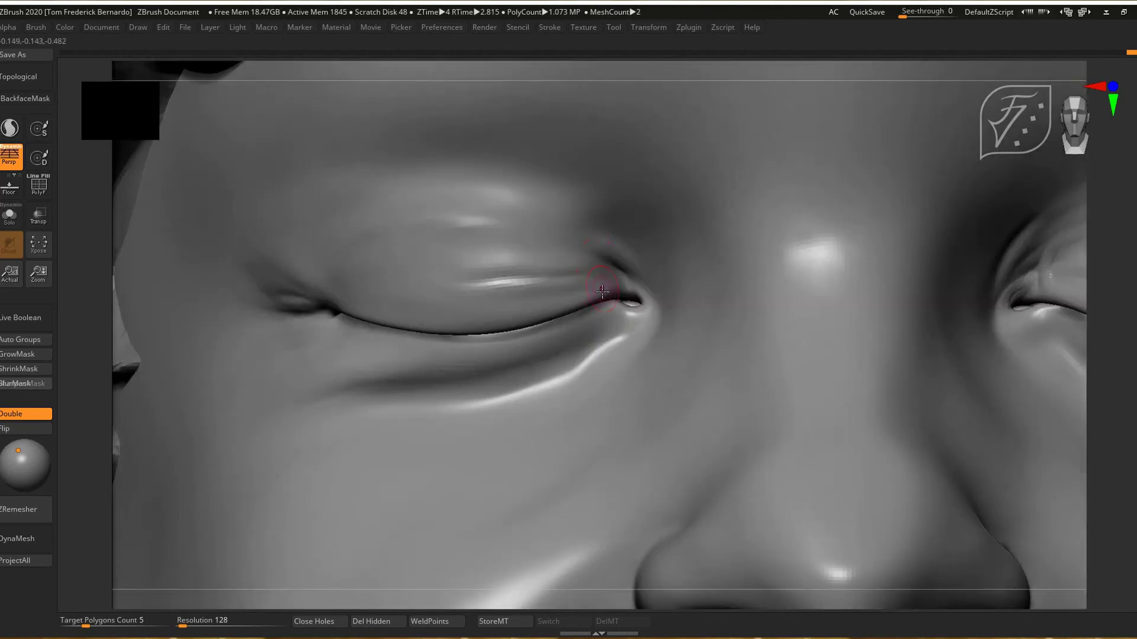
Compare the left eye with and without the last stroke, and soften its outer upper lid at a lower subdivision level
key("ctrl+z")
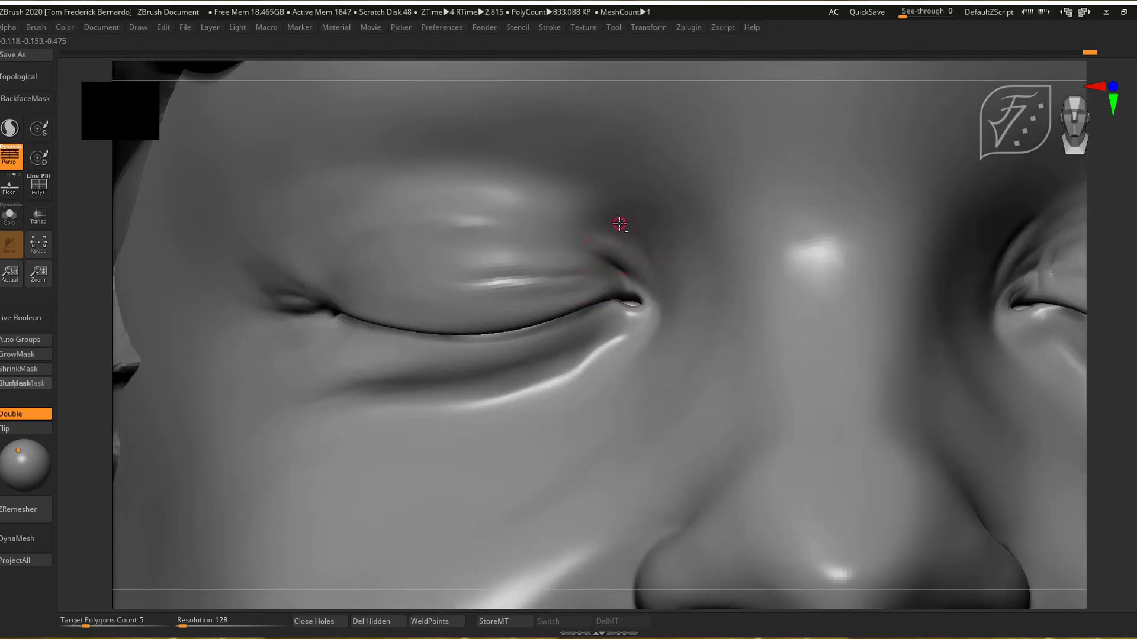
key("ctrl+shift+z")
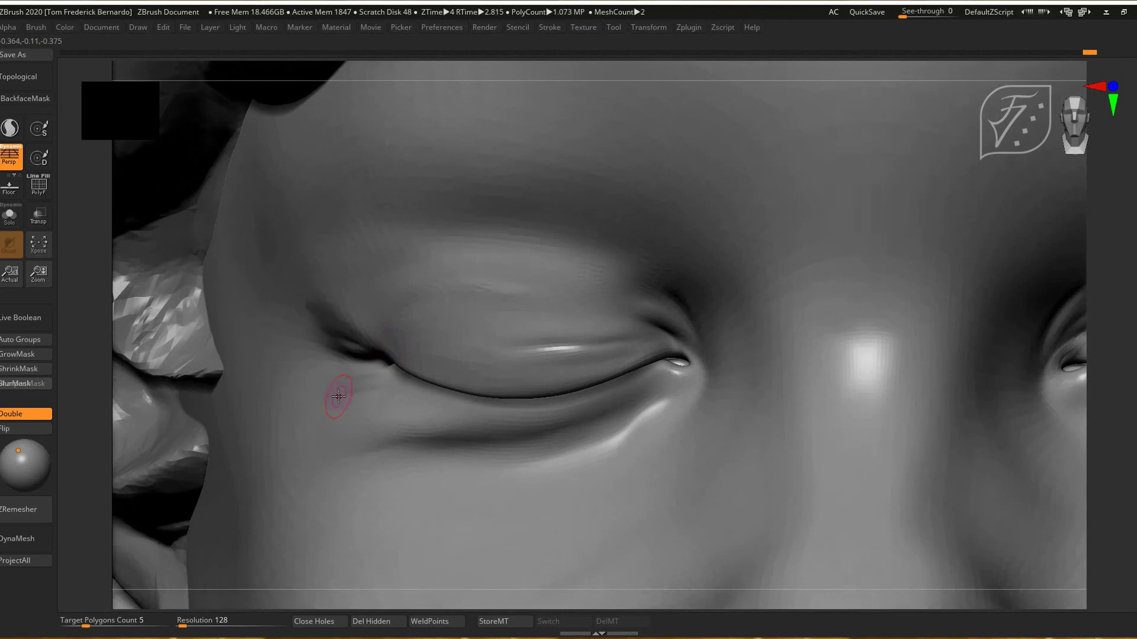
key("shift+d")
key("shift+d")
key("space")
key("space")
mouse_move(418, 224)
left_mouse_down()
mouse_move(451, 222)
mouse_move(509, 248)
mouse_move(383, 281)
left_mouse_up()
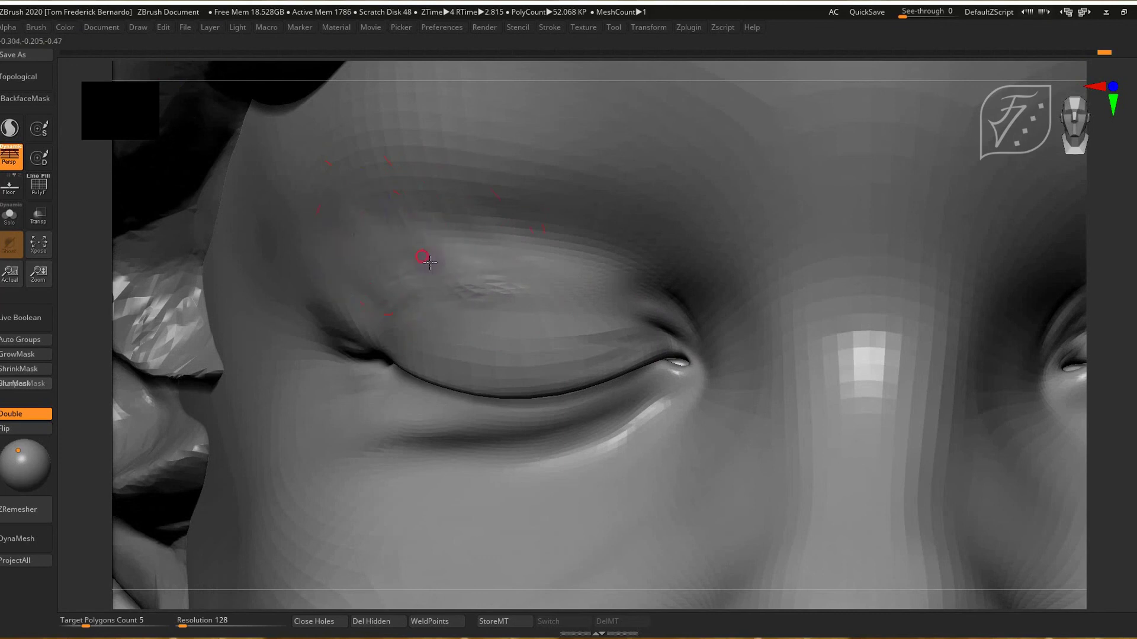
left_click(353, 372, "alt")
Rework the area between the chin and the right lower cheek at a reduced subdivision level
right_click_drag(495, 440, 264, 450, "alt")
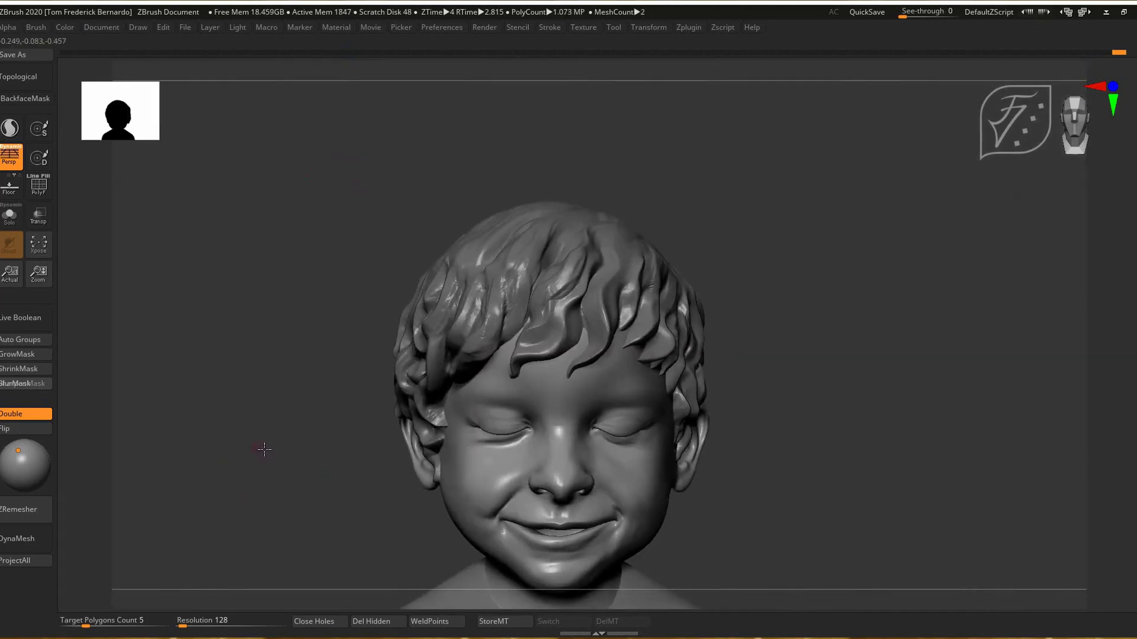
left_click_drag(264, 450, 277, 330, "alt")
left_click_drag(442, 452, 398, 426)
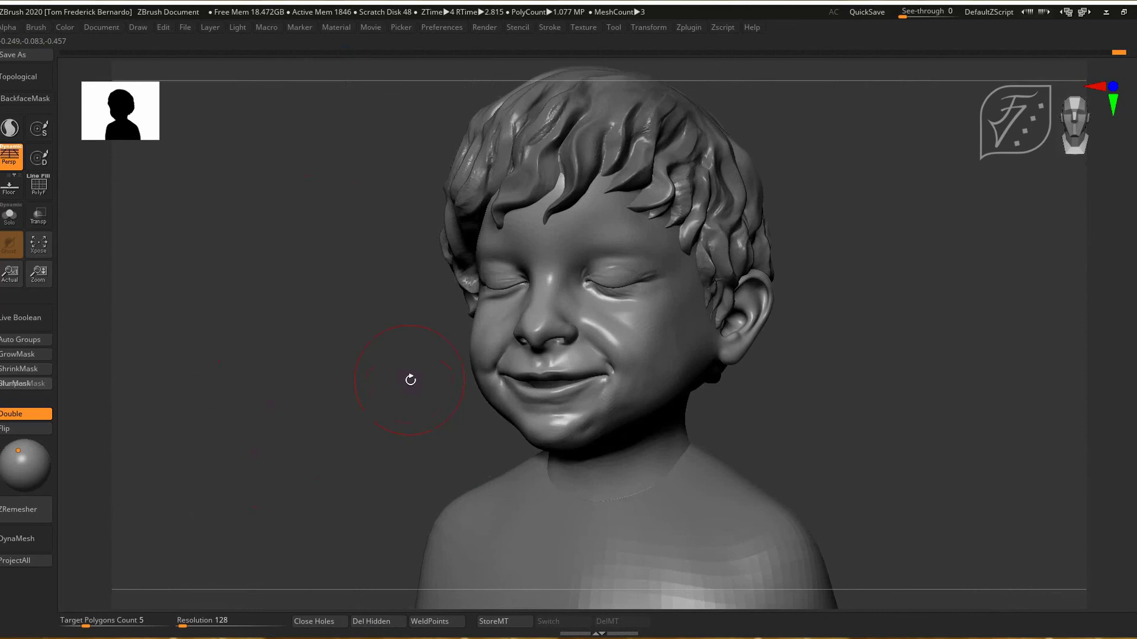
right_click_drag(520, 528, 577, 497, "alt")
mouse_move(250, 448)
right_mouse_down()
mouse_move(401, 398)
mouse_move(634, 403)
right_mouse_up()
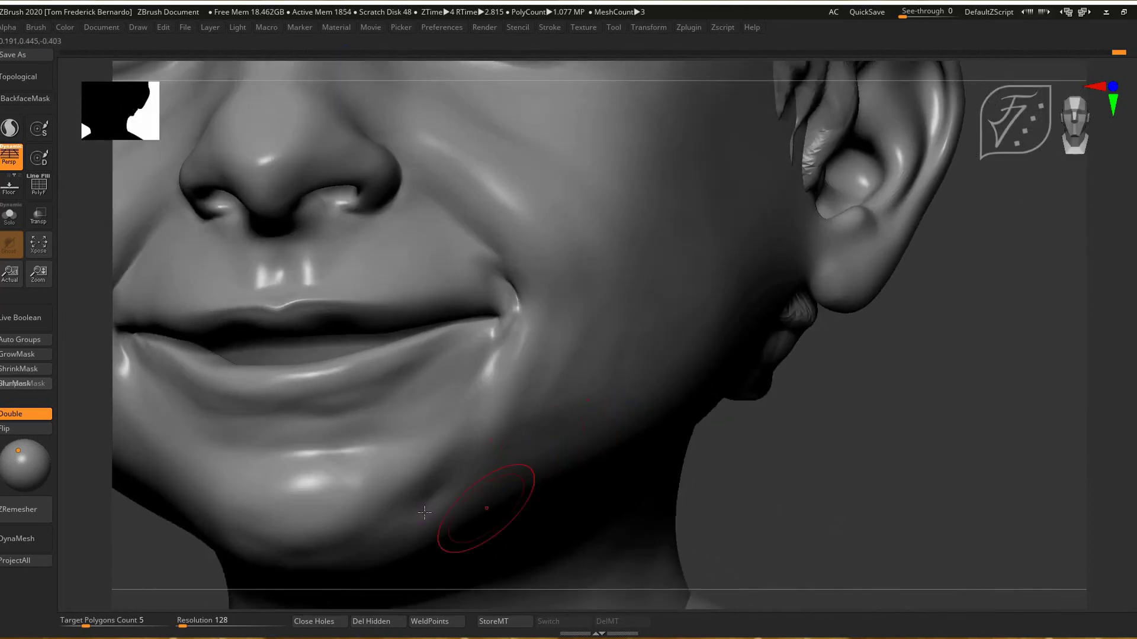
key("shift+d")
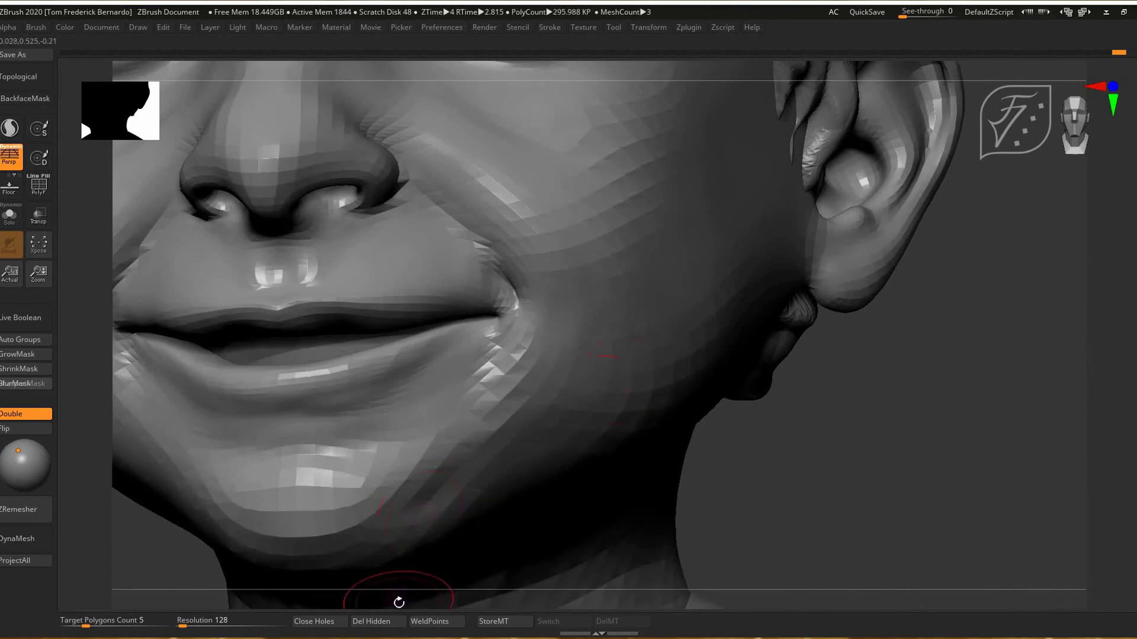
key("d")
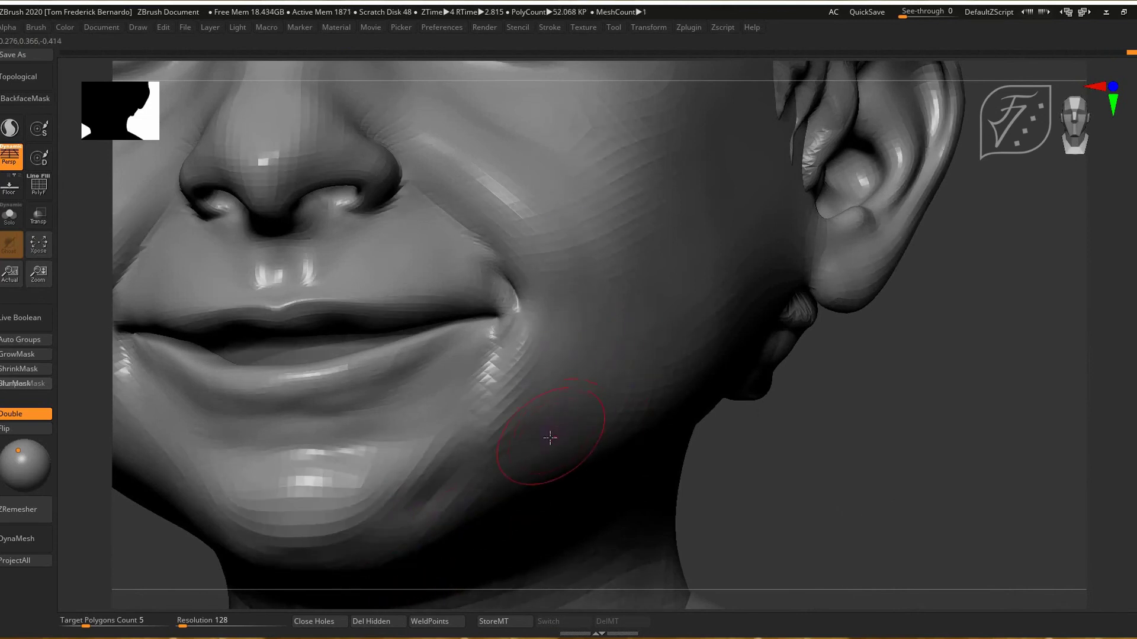
Undo the last few strokes around the right lower cheek and jaw
key("ctrl+z")
key("ctrl+z")
key("ctrl+z")
key("ctrl+z")
key("ctrl+z")
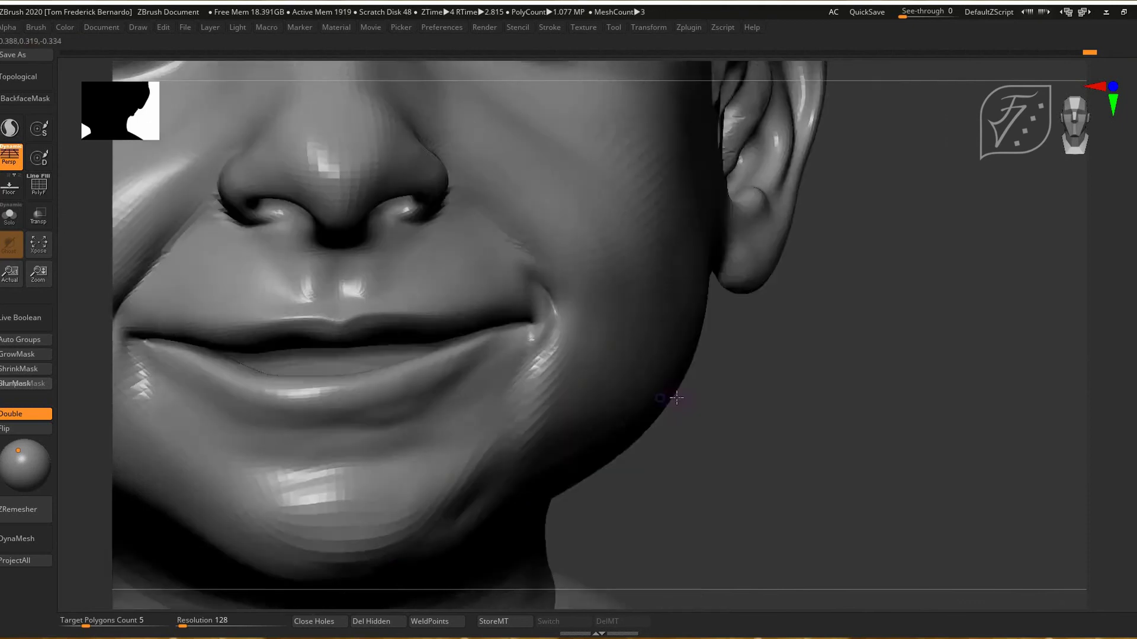
left_click_drag(807, 495, 740, 495)
left_click_drag(754, 451, 837, 436, "alt")
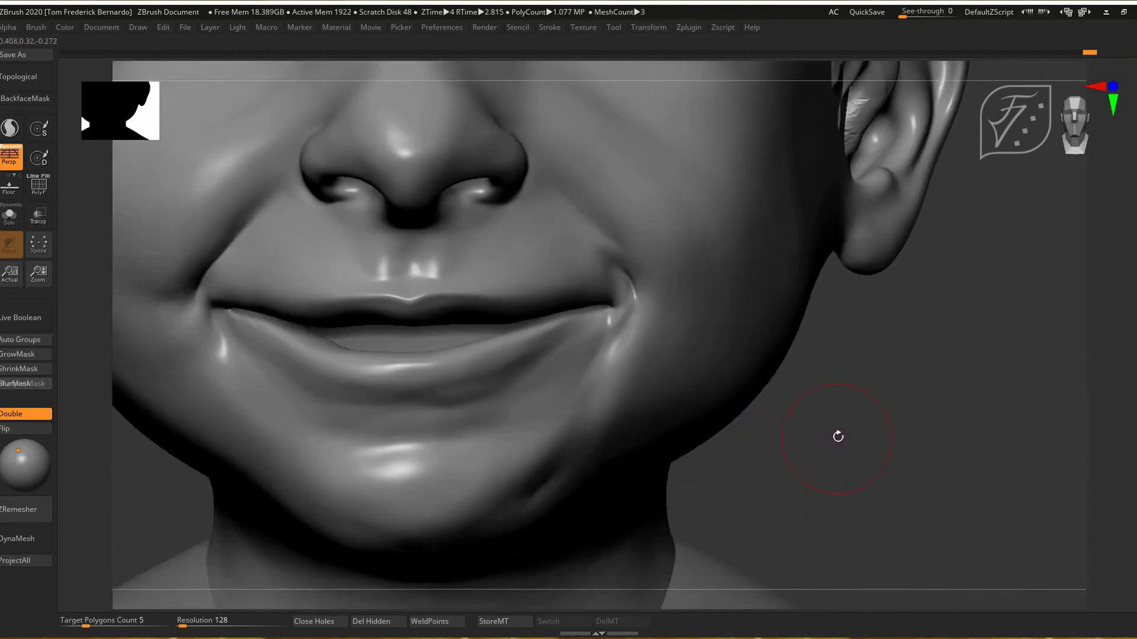
Soften the cheek beside the right mouth corner at a lower subdivision level with adjusted brush settings
key("shift+d")
key("shift+d")
key("shift+d")
key("d")
key("space")
left_click(664, 314)
key("space")
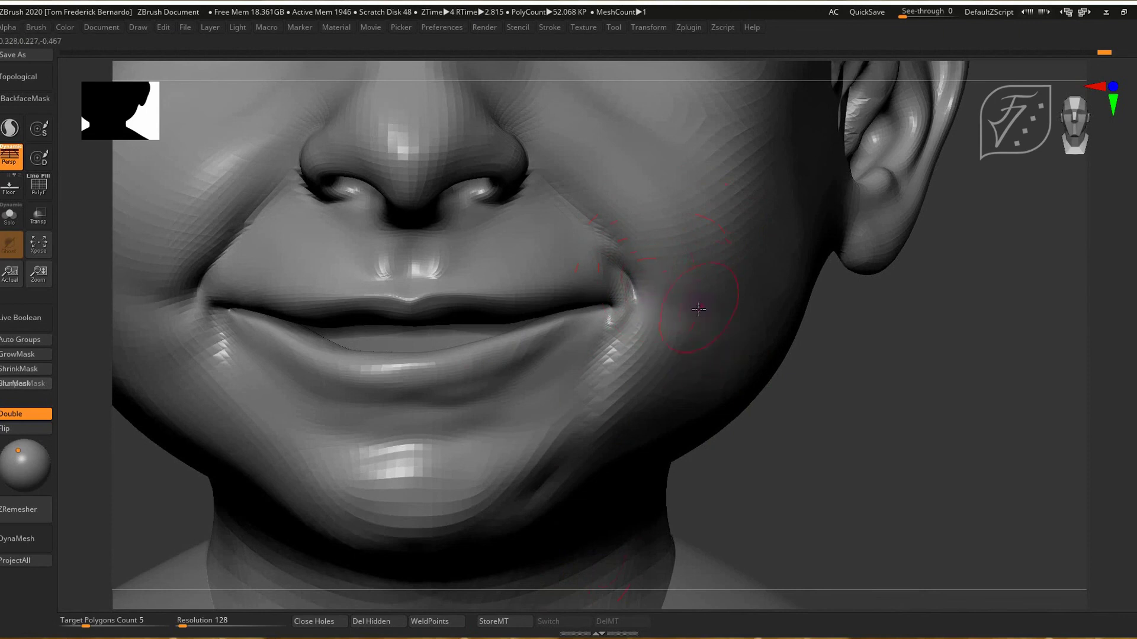
left_click_drag(794, 460, 561, 516)
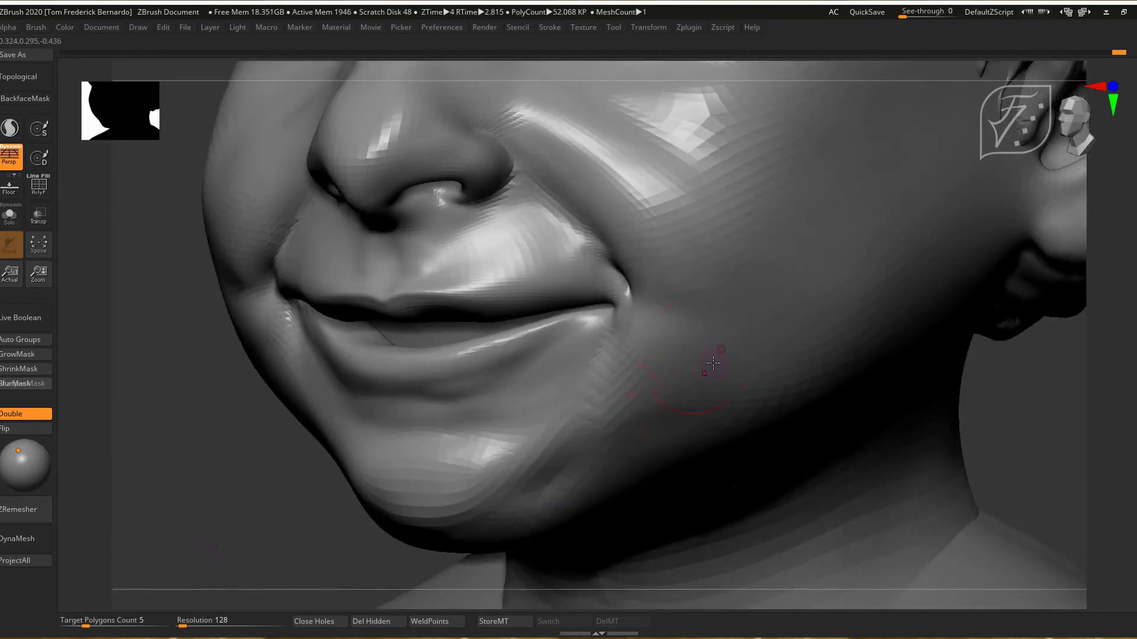
Refine the right cheek toward the temple and reposition the light to check the face from the front
right_click_drag(657, 256, 299, 407, "alt")
right_click_drag(462, 415, 374, 441)
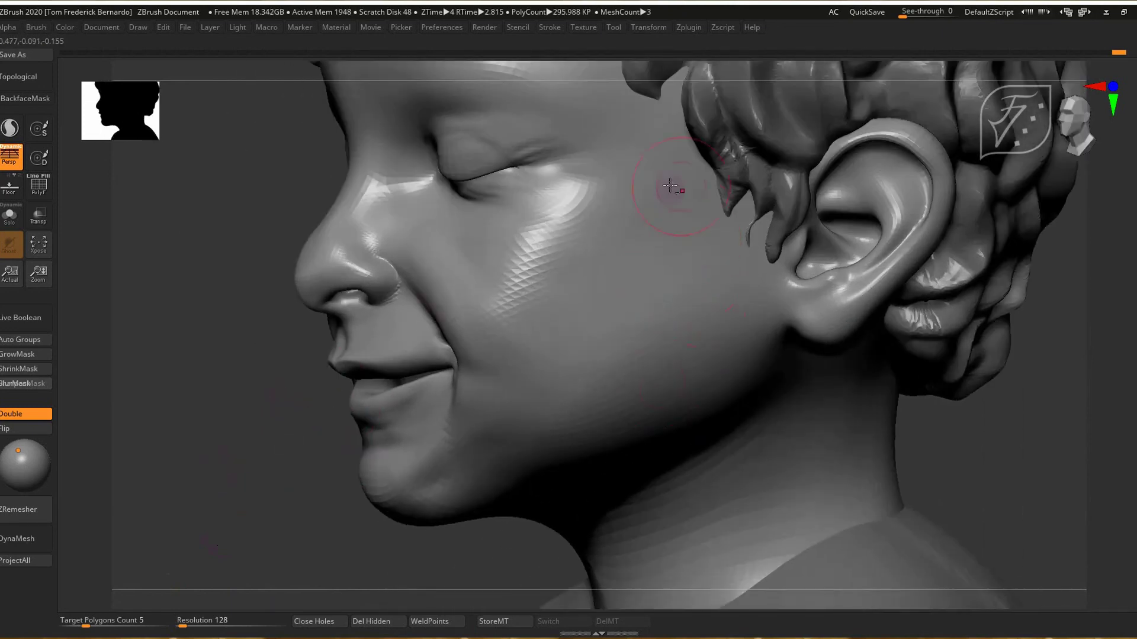
left_click_drag(654, 211, 654, 211, "alt")
right_click_drag(77, 474, 301, 435)
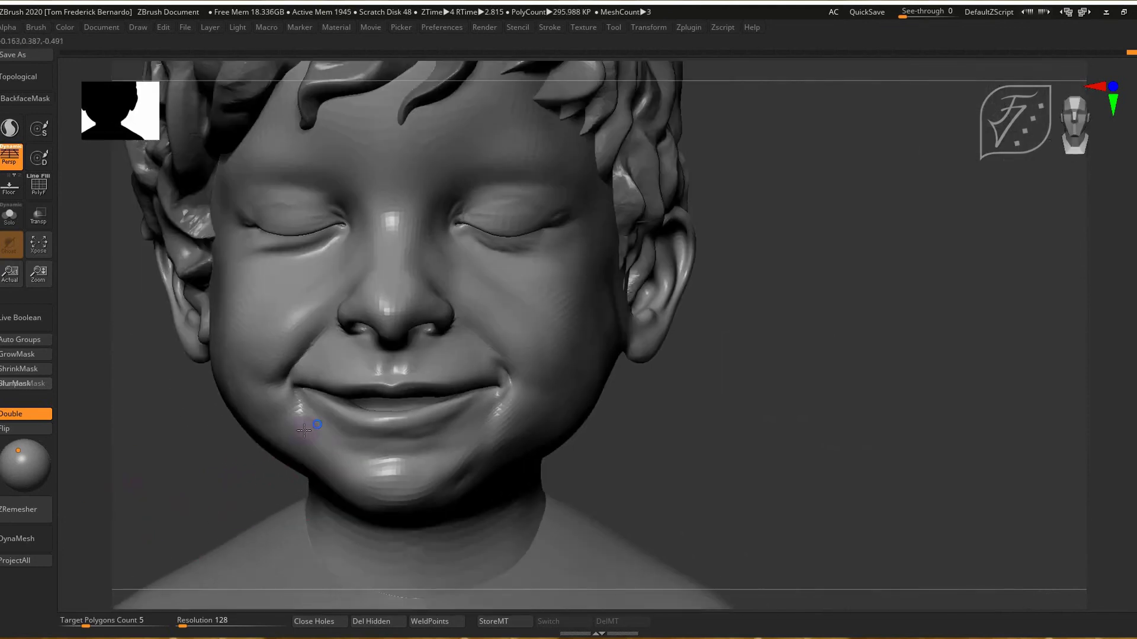
left_click_drag(231, 479, 130, 482)
mouse_move(624, 292)
left_mouse_down()
mouse_move(612, 305)
mouse_move(619, 319)
left_mouse_up()
left_click_drag(231, 494, 109, 489)
left_click_drag(232, 501, 288, 506)
left_click(27, 451)
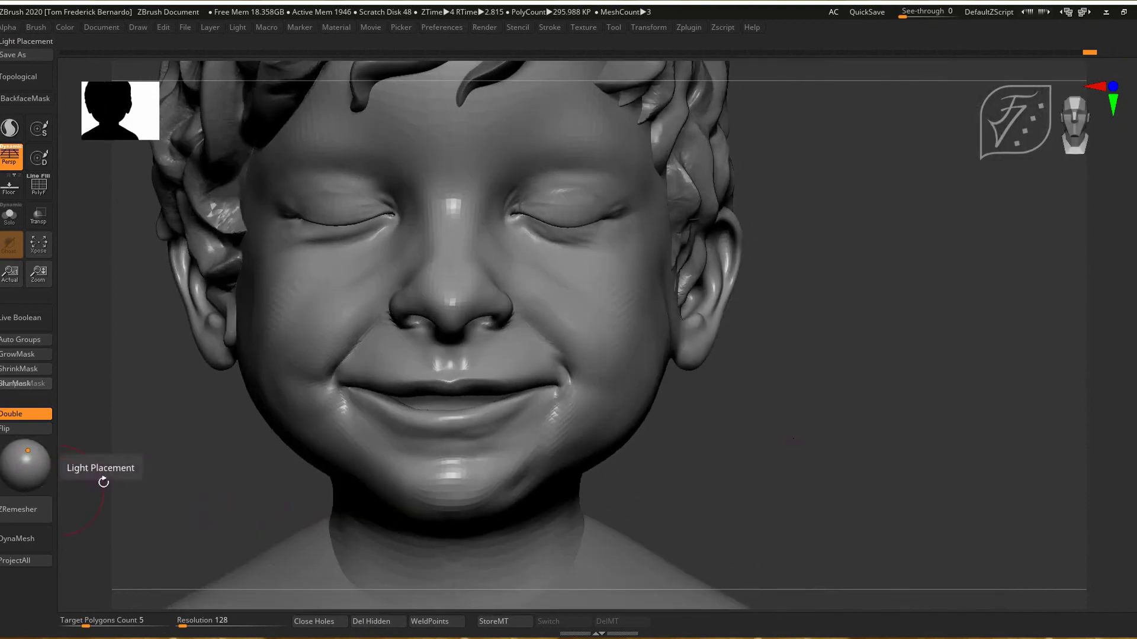
Adjust the outer contours of the cheeks with the Move Topological brush at an adjusted brush setting
mouse_move(283, 466)
left_mouse_down("alt")
mouse_move(350, 426)
mouse_move(365, 348)
mouse_move(229, 444)
left_mouse_up("alt")
key("b")
key("m")
key("t")
key("space")
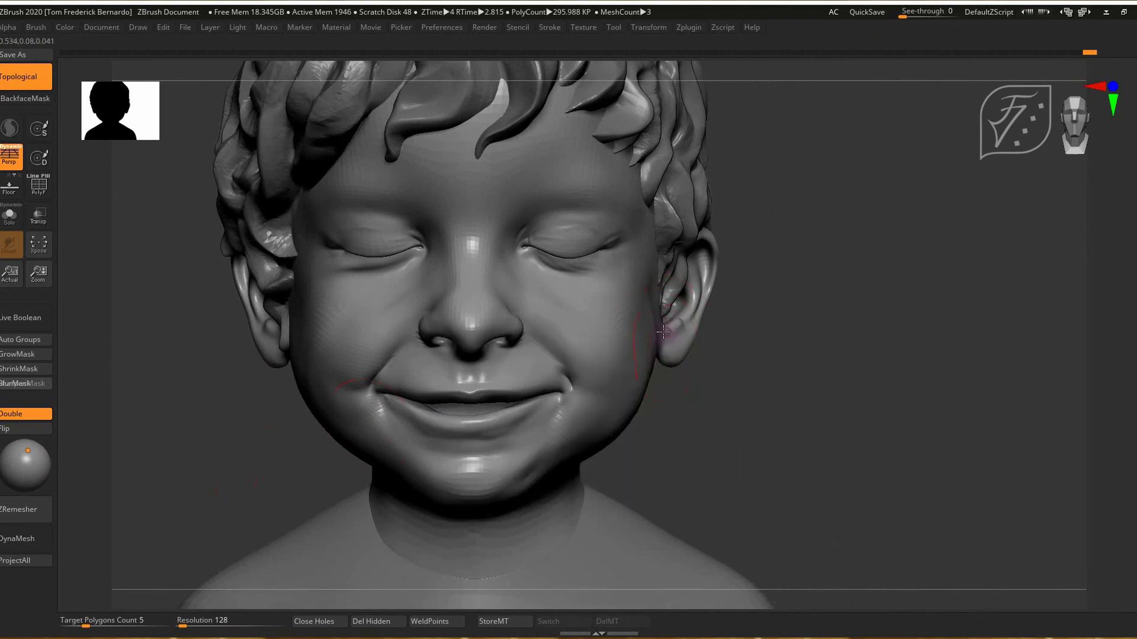
left_click_drag(690, 408, 398, 456)
mouse_move(734, 427)
left_mouse_down("alt")
mouse_move(746, 495)
mouse_move(626, 497)
left_mouse_up("alt")
Build up the cheeks and the cheekbone in front of the left ear with ClayBuildup, isolating the head from the hair
key("b")
key("c")
key("b")
left_click_drag(573, 312, 627, 377)
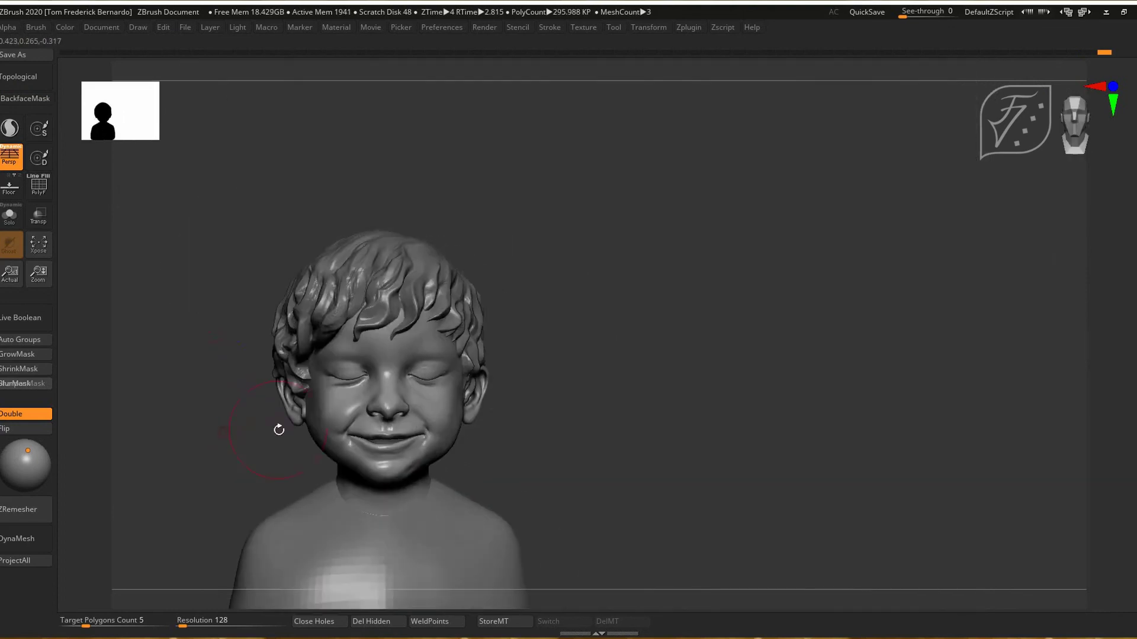
left_click_drag(278, 426, 223, 482, "alt")
left_click_drag(343, 434, 385, 417)
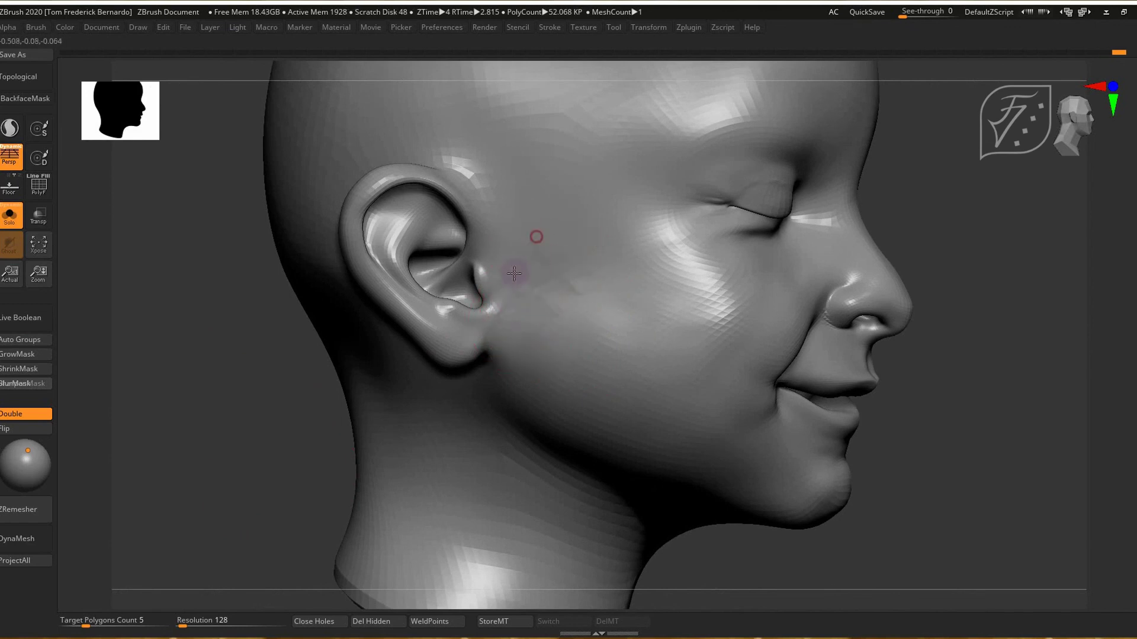
mouse_move(275, 441)
left_mouse_down()
mouse_move(197, 459)
mouse_move(276, 456)
left_mouse_up()
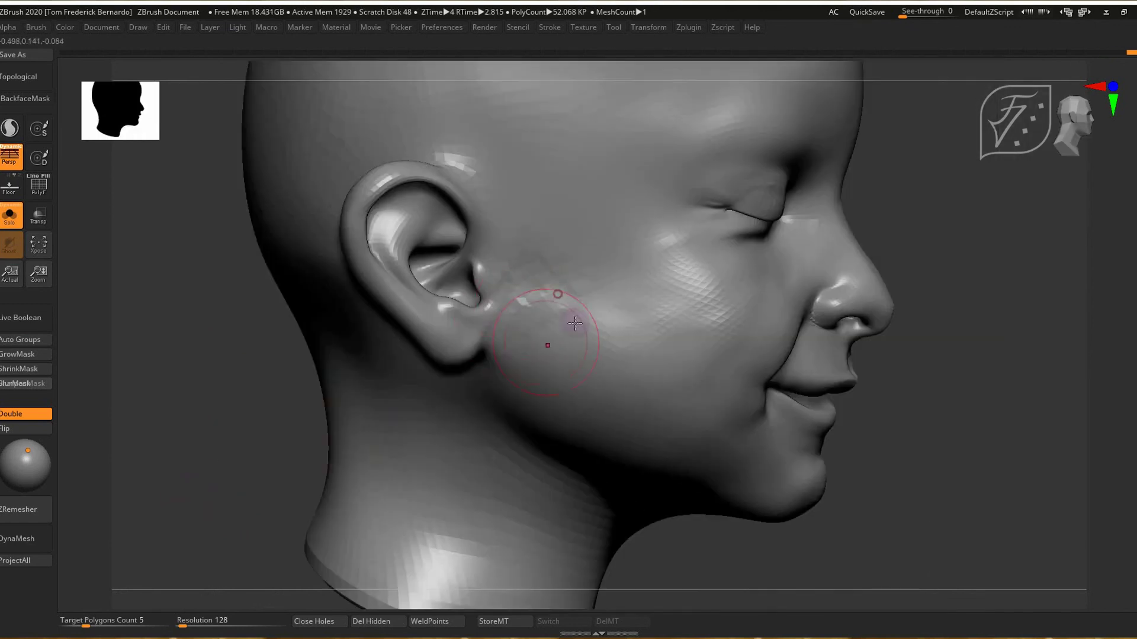
left_click_drag(450, 429, 379, 474)
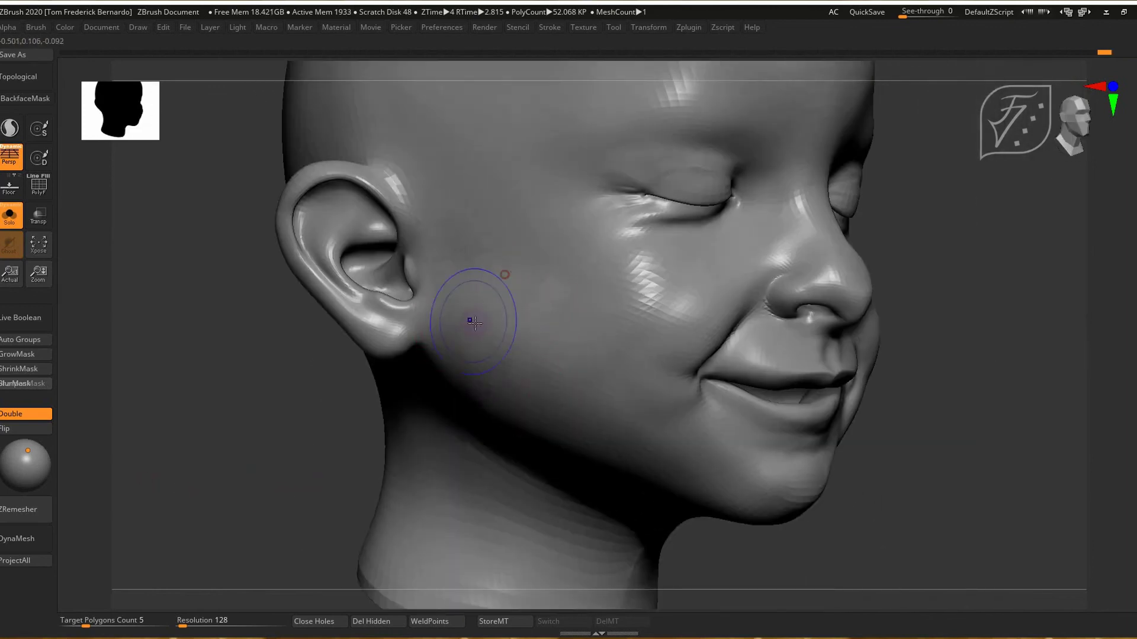
left_click_drag(474, 321, 528, 271)
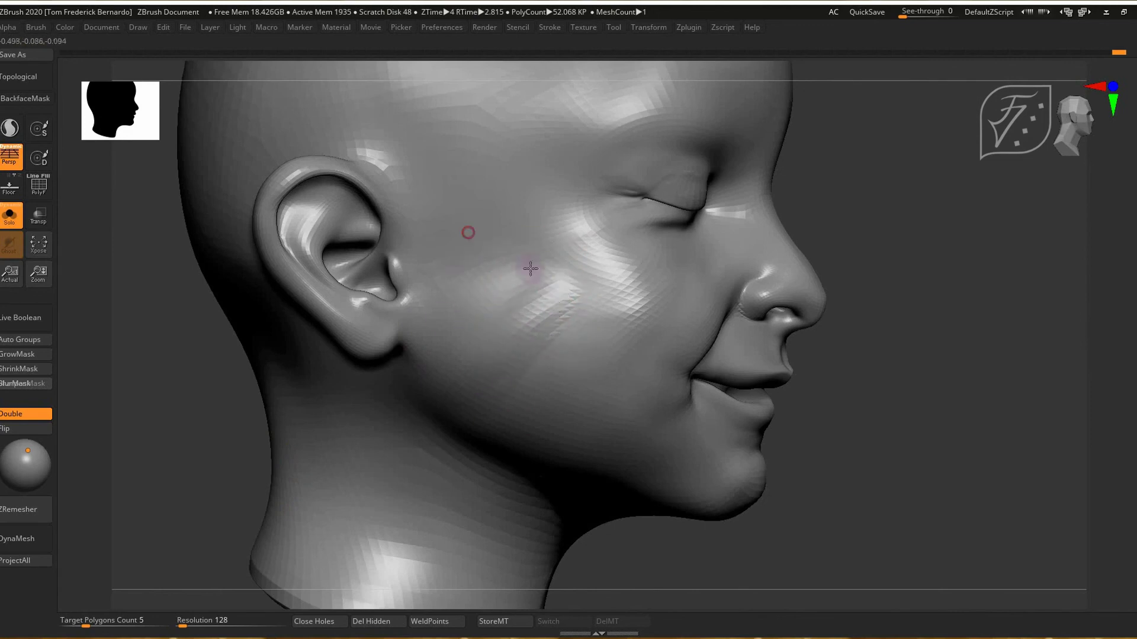
Check the face from the front and adjust the left cheek and jaw contour with the Move Topological brush
left_click_drag(248, 426, 112, 411)
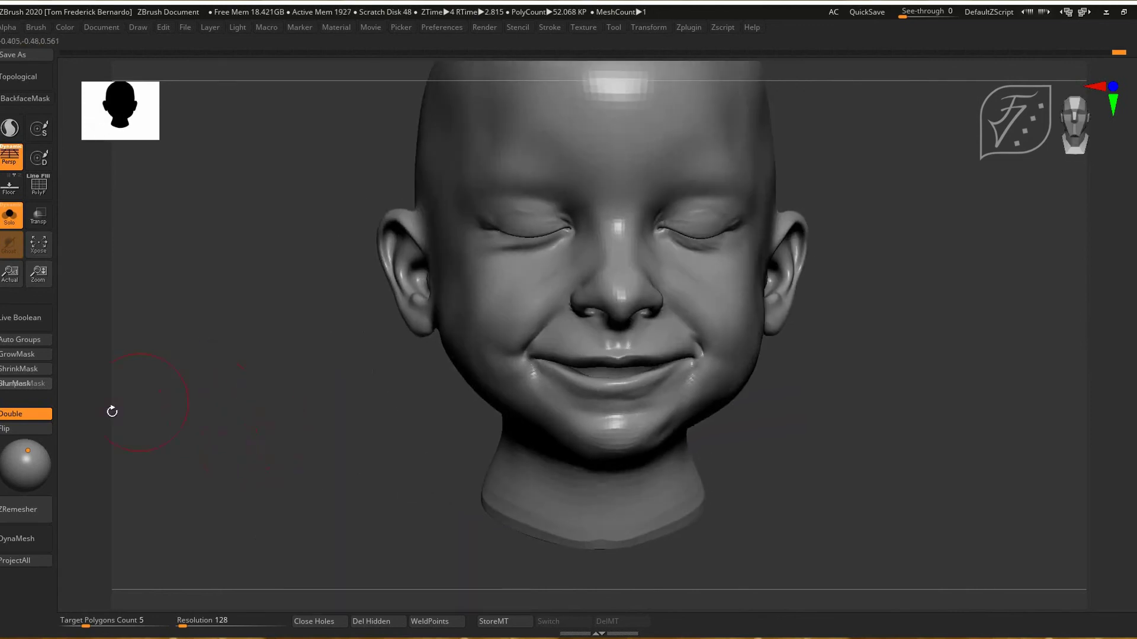
left_click(10, 216)
mouse_move(264, 339)
left_mouse_down()
mouse_move(223, 381)
mouse_move(275, 456)
mouse_move(374, 359)
left_mouse_up()
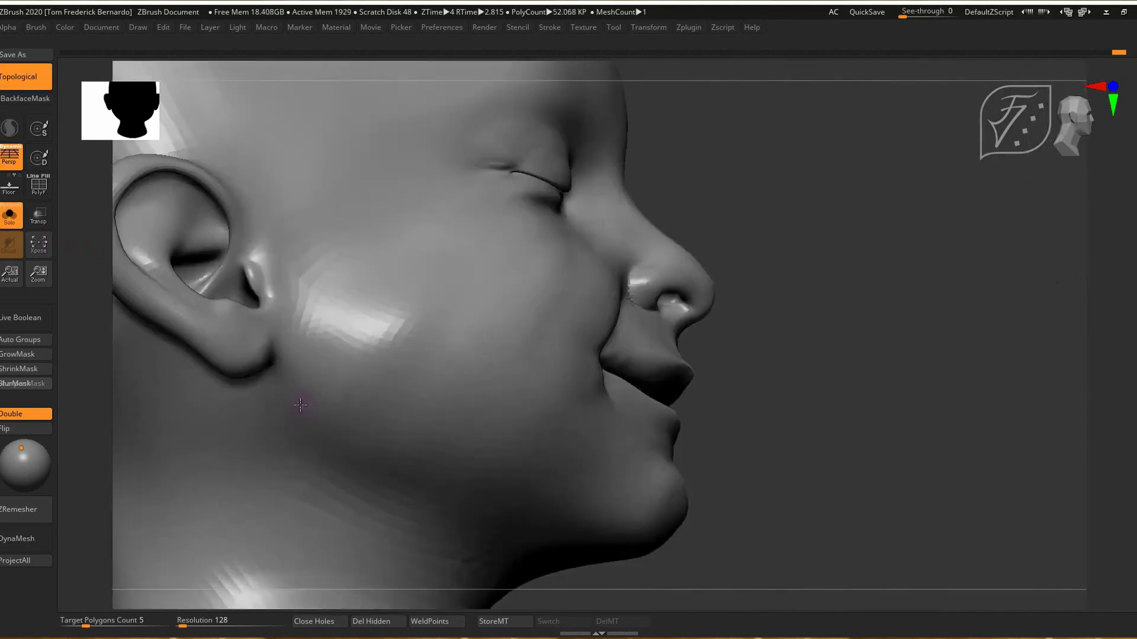
key("space")
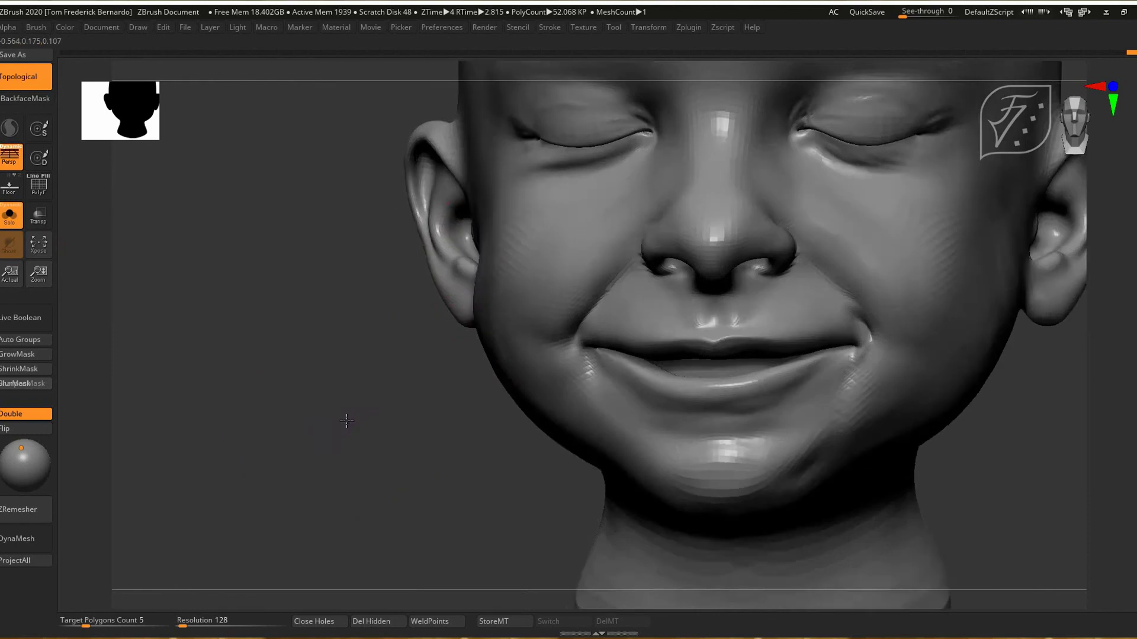
mouse_move(342, 418)
left_mouse_down()
mouse_move(359, 291)
mouse_move(322, 375)
mouse_move(331, 419)
left_mouse_up()
key("f")
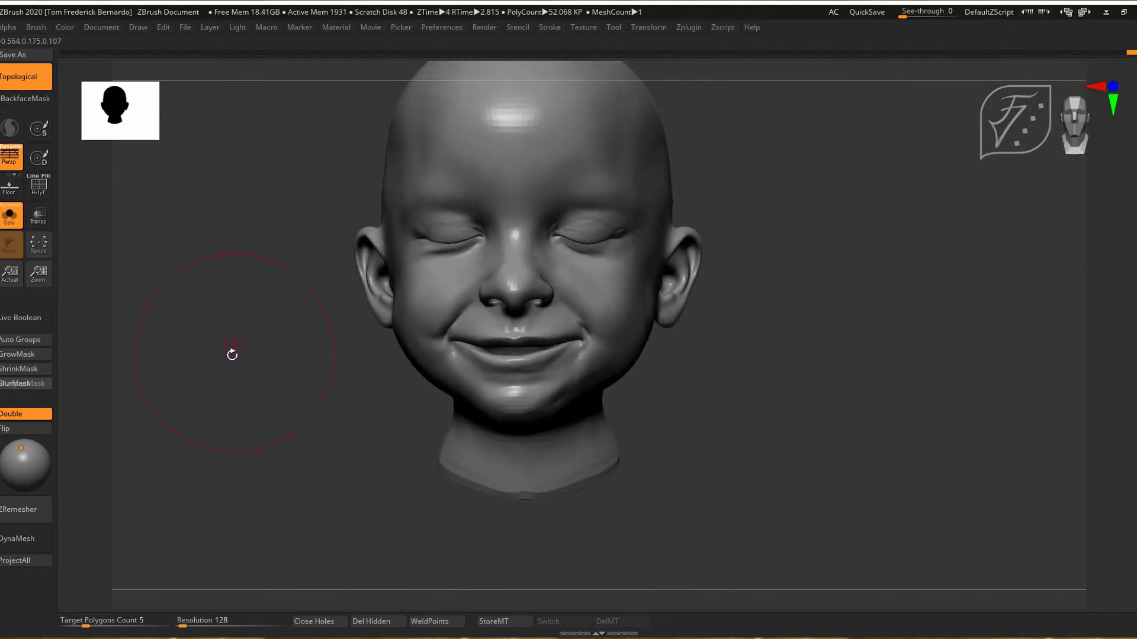
Build up and blend the surface between the left ear and the cheekbone, continuing up to the temple
left_click_drag(325, 317, 439, 307, "alt")
mouse_move(328, 381)
left_mouse_down()
mouse_move(317, 417)
mouse_move(521, 292)
left_mouse_up()
mouse_move(419, 254)
left_mouse_down()
mouse_move(498, 279)
mouse_move(456, 297)
left_mouse_up()
left_click_drag(394, 272, 424, 283)
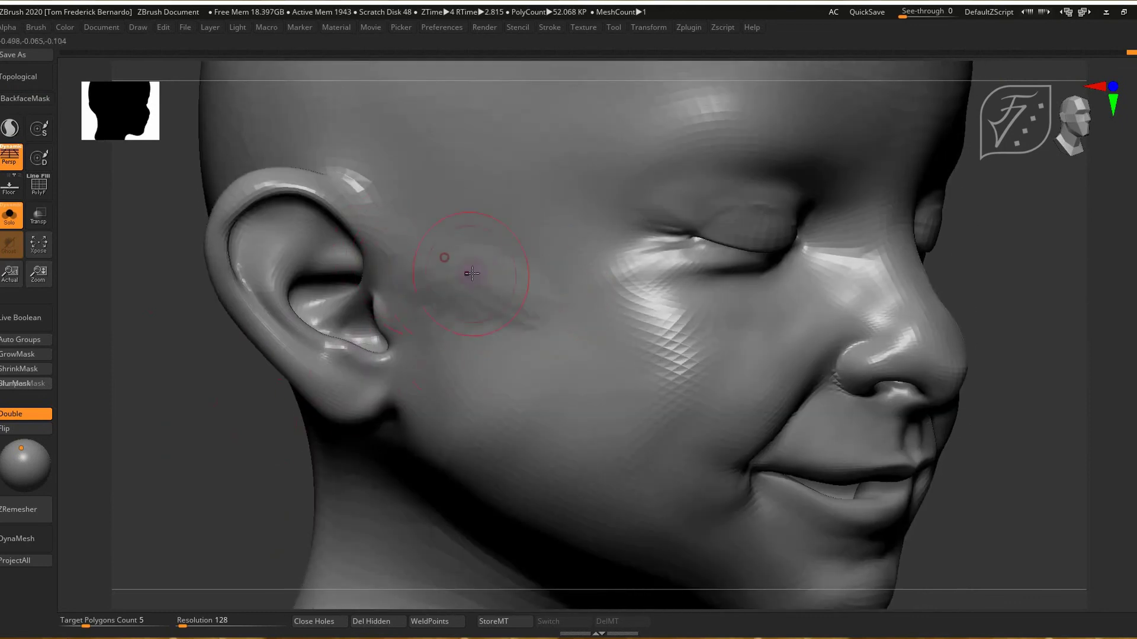
mouse_move(269, 442)
left_mouse_down("alt")
mouse_move(226, 393)
mouse_move(155, 497)
mouse_move(191, 489)
mouse_move(217, 521)
mouse_move(518, 309)
left_mouse_up("alt")
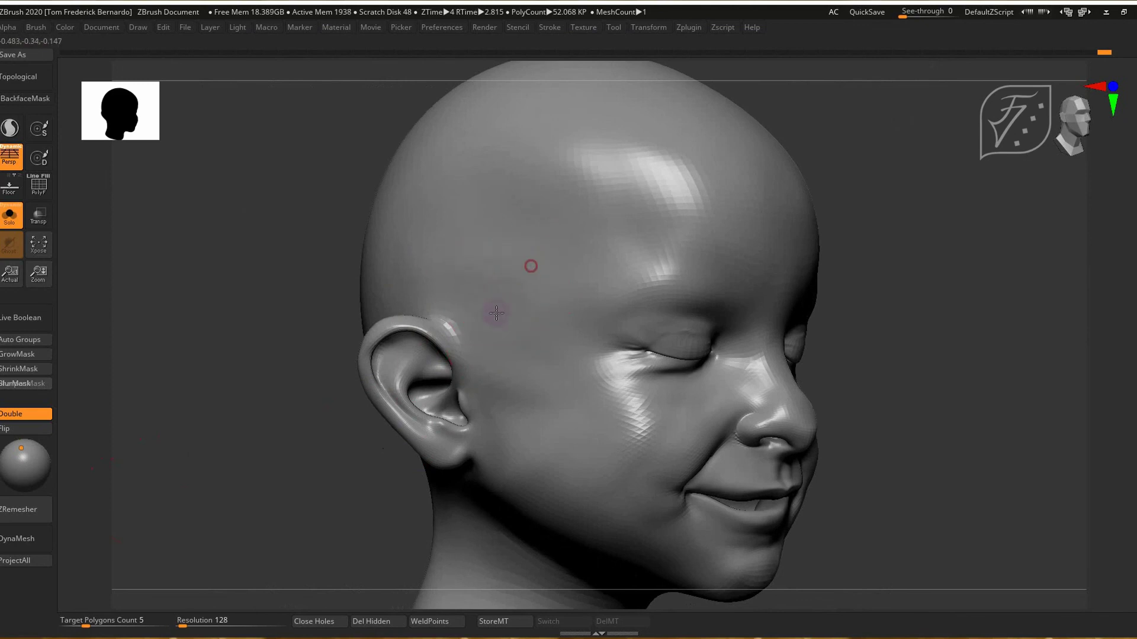
Refine the side of the face in front of the right ear and check the head in profile and from the front
left_click_drag(318, 446, 229, 530)
left_click_drag(713, 427, 863, 492)
left_click_drag(89, 474, 630, 355)
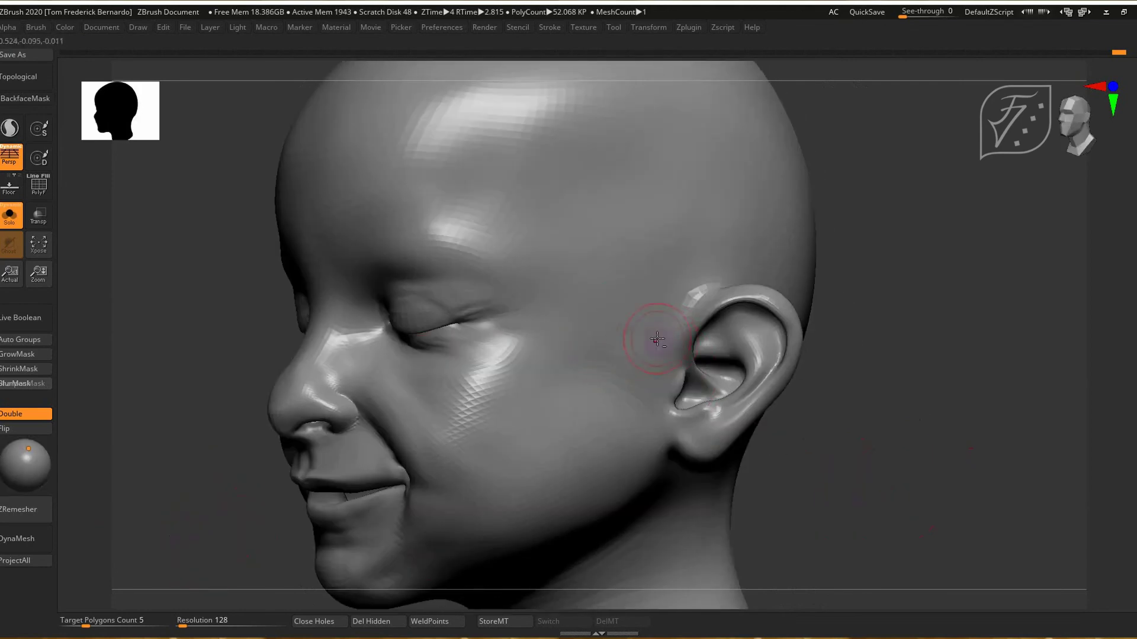
mouse_move(634, 337)
left_mouse_down()
mouse_move(620, 333)
mouse_move(618, 347)
left_mouse_up()
left_click_drag(290, 474, 259, 488)
left_click_drag(311, 435, 282, 373, "alt")
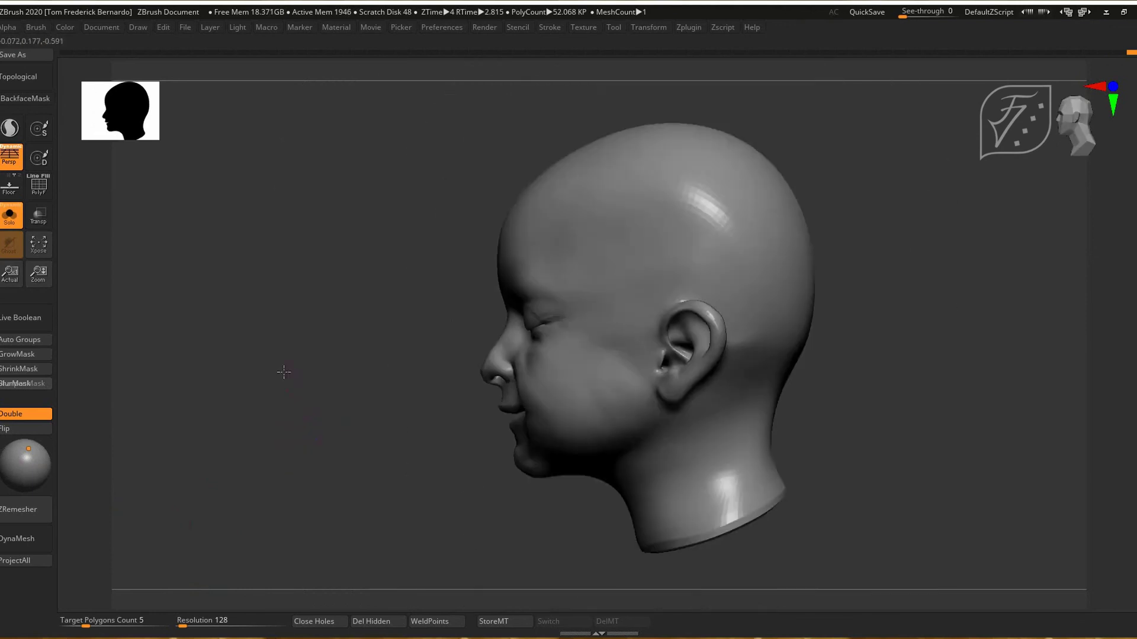
left_click_drag(225, 427, 319, 439)
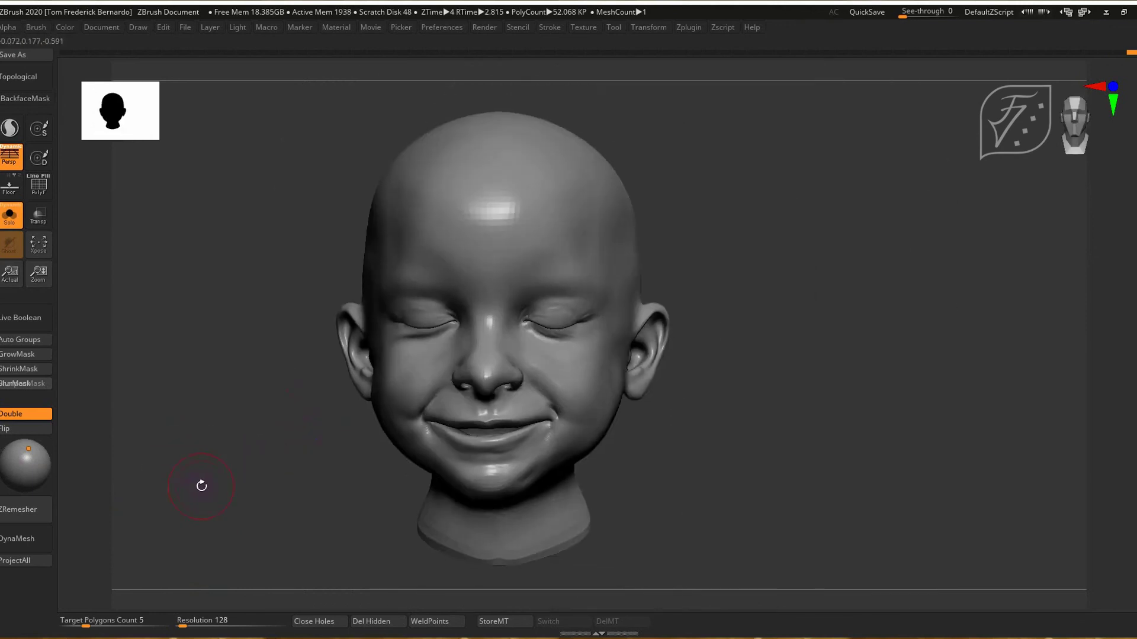
left_click_drag(237, 432, 251, 462)
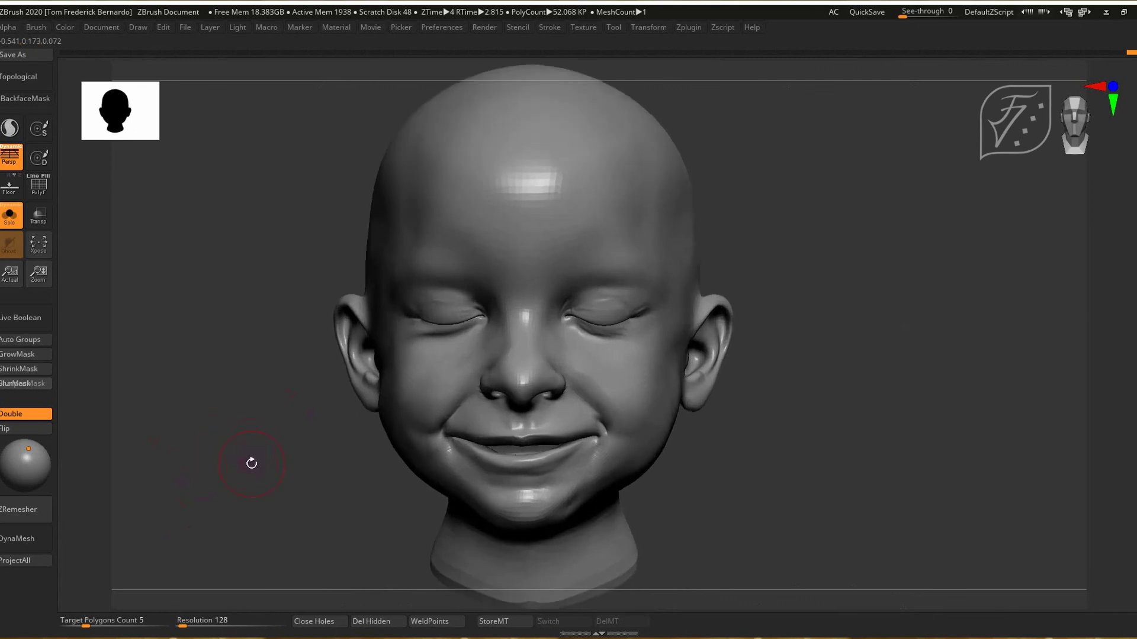
Reshape the outer rims of both ears symmetrically with the Move Topological brush, checking them in profile
key("b")
key("m")
key("t")
key("space")
left_click(345, 320)
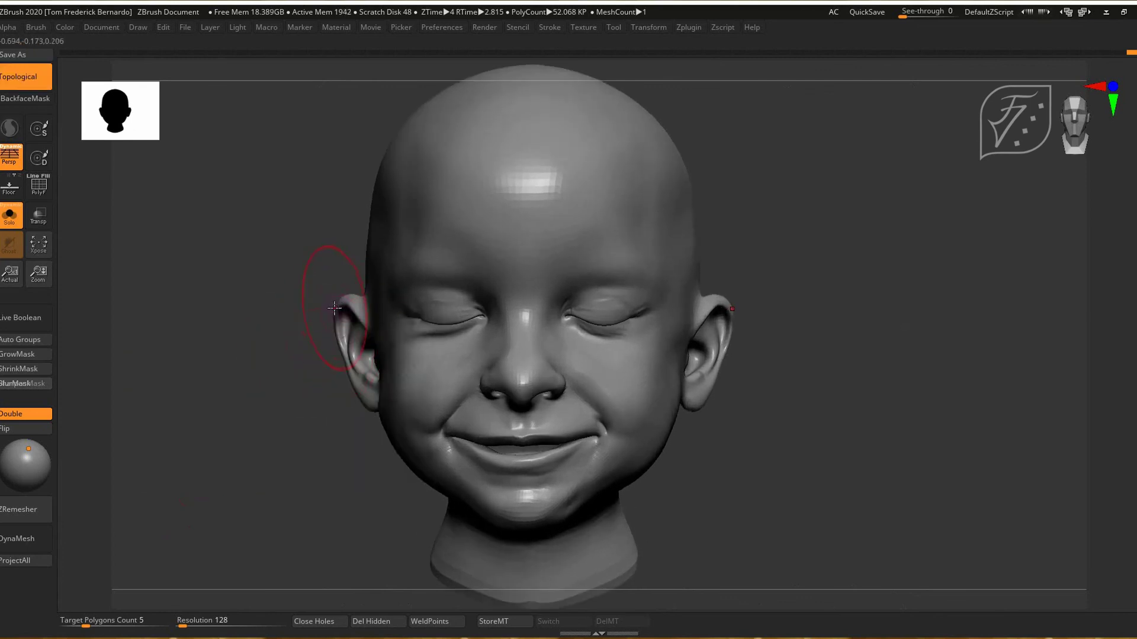
left_click_drag(258, 406, 299, 356, "shift")
left_click_drag(338, 313, 349, 312)
left_click_drag(254, 425, 332, 419)
mouse_move(248, 462)
left_mouse_down()
mouse_move(152, 489)
mouse_move(381, 481)
mouse_move(264, 459)
left_mouse_up()
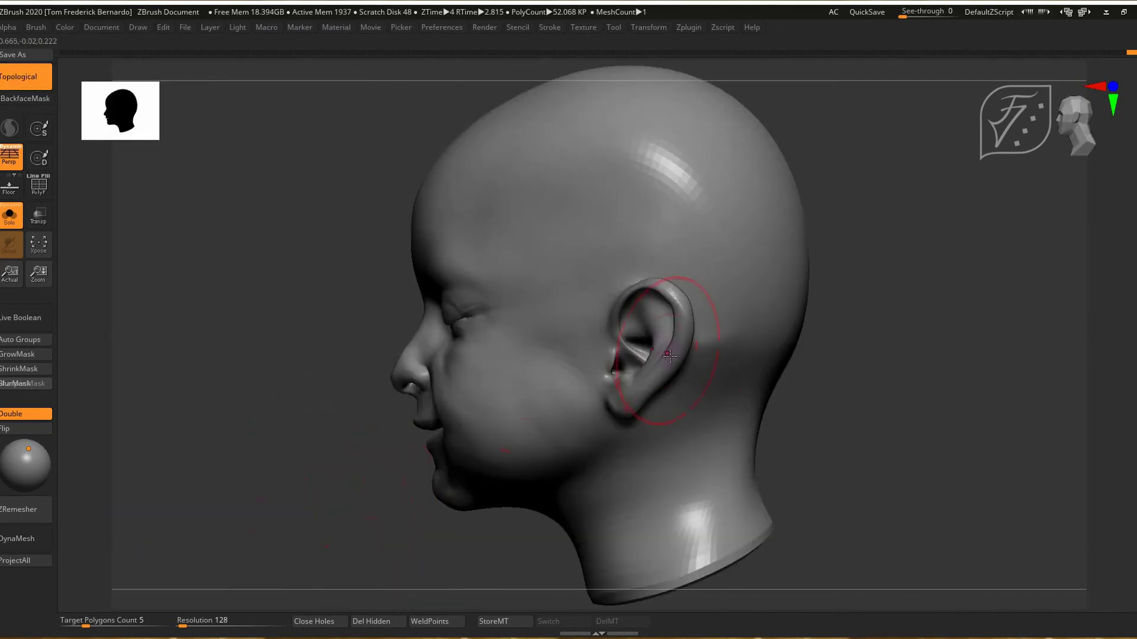
left_click_drag(284, 433, 215, 460)
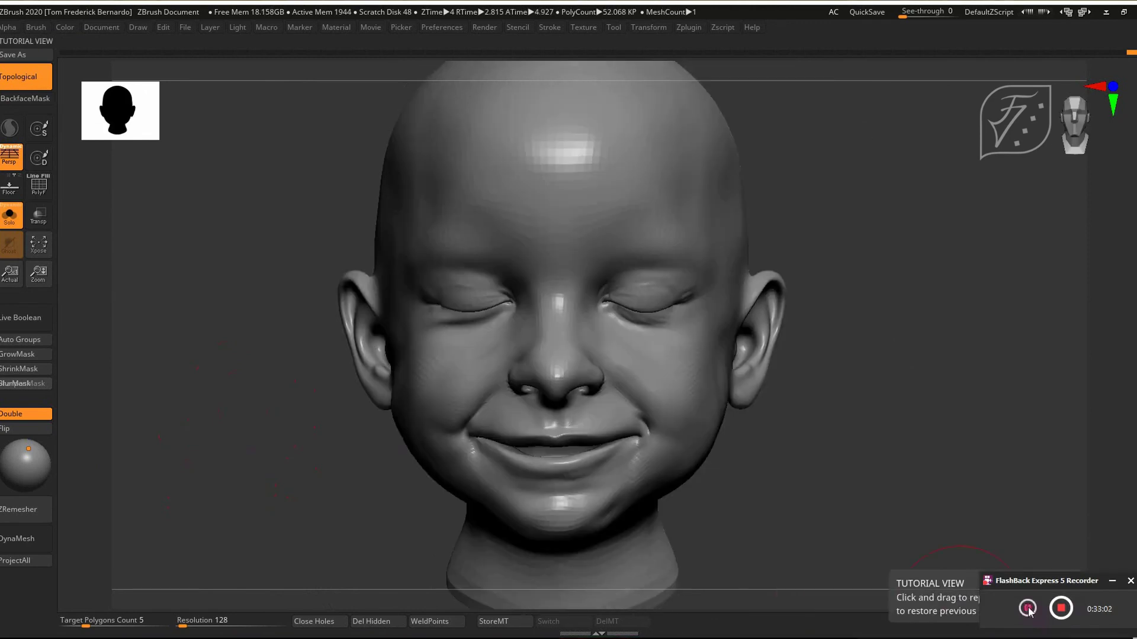
Show the hair and shoulders again and adjust the left earlobe with the Move Topological brush
left_click_drag(254, 400, 184, 453)
left_click(8, 219)
key("space")
key("space")
key("space")
left_click_drag(435, 343, 481, 378)
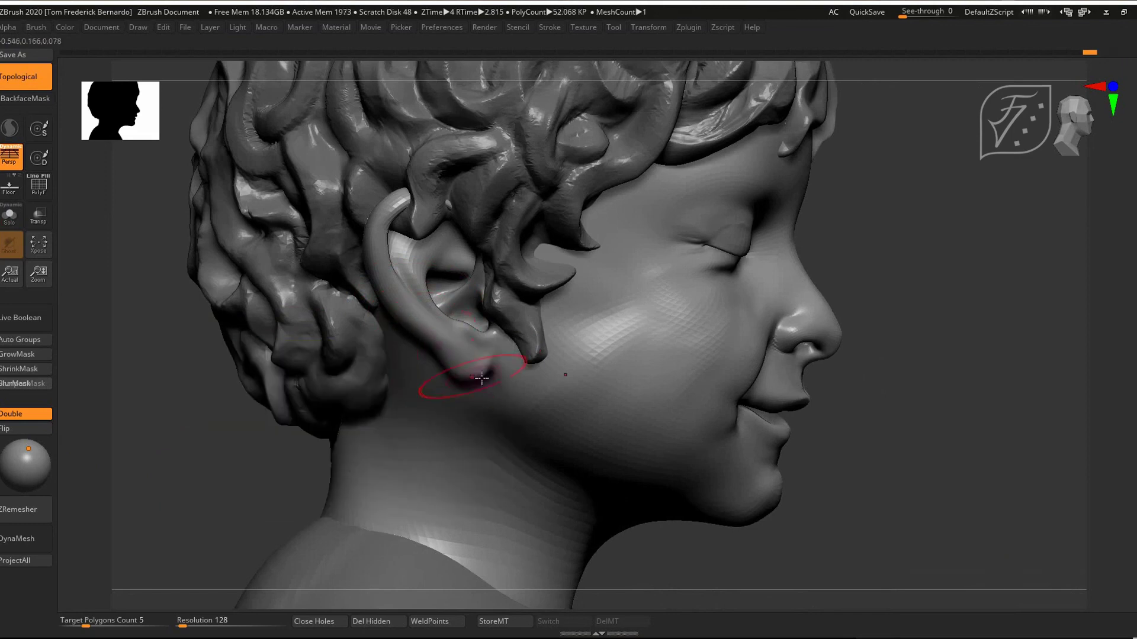
Adjust the light direction and reshape the upper lip and the mouth corner with the Move Topological brush
left_click_drag(203, 466, 267, 461)
left_click_drag(922, 443, 912, 487, "alt")
left_click_drag(240, 557, 263, 358)
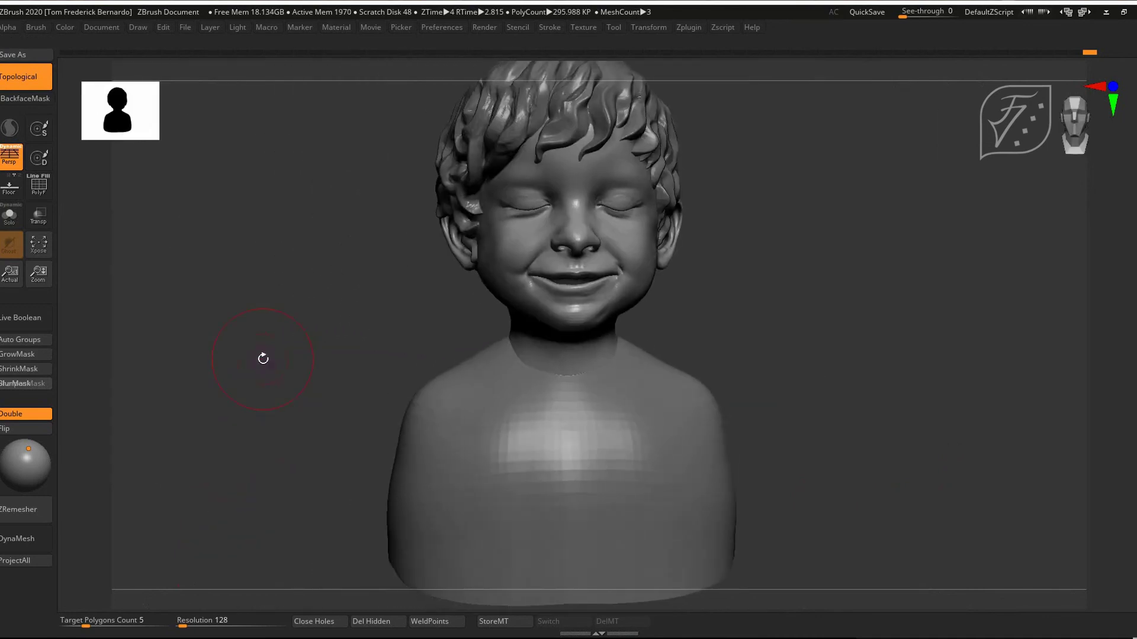
left_click_drag(304, 478, 362, 550)
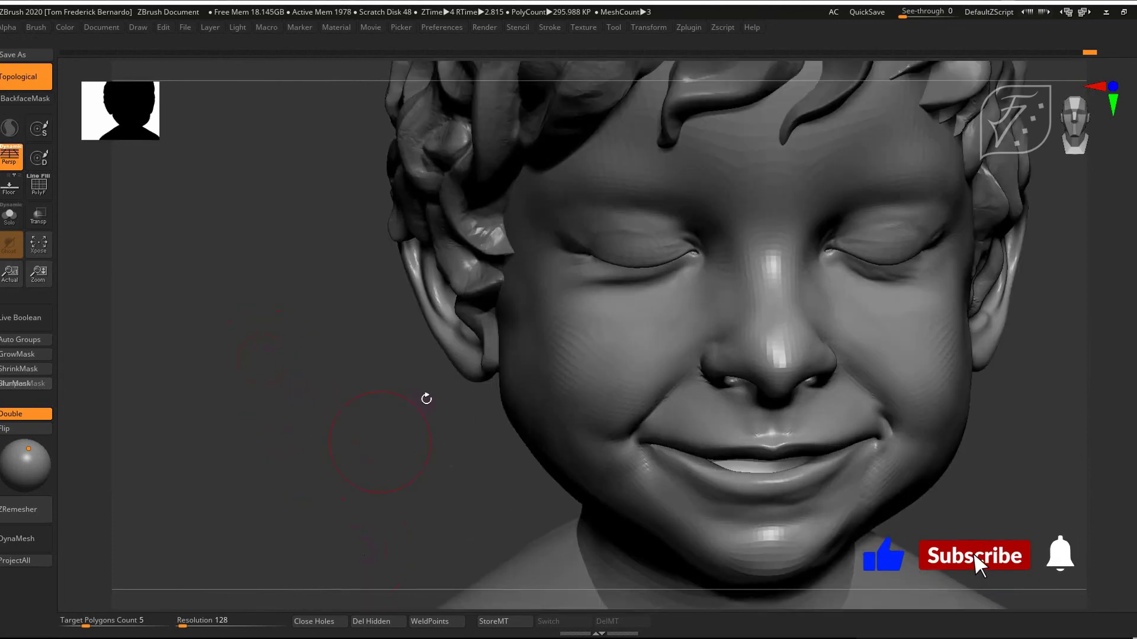
left_click_drag(406, 388, 260, 397, "alt")
left_click_drag(213, 492, 228, 446)
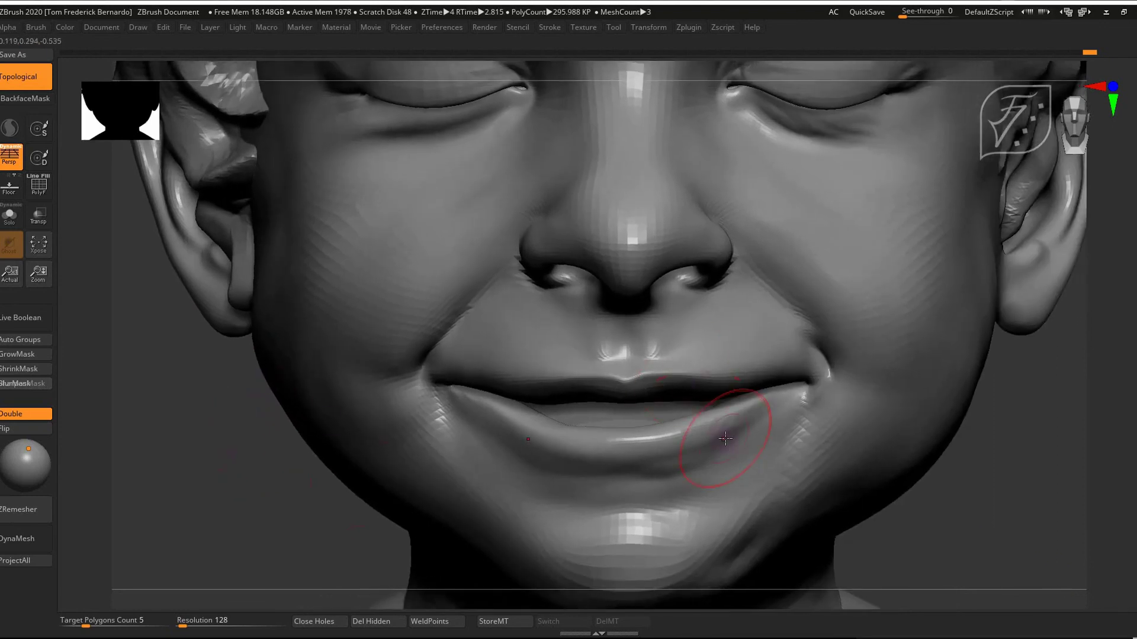
left_click_drag(650, 378, 695, 378)
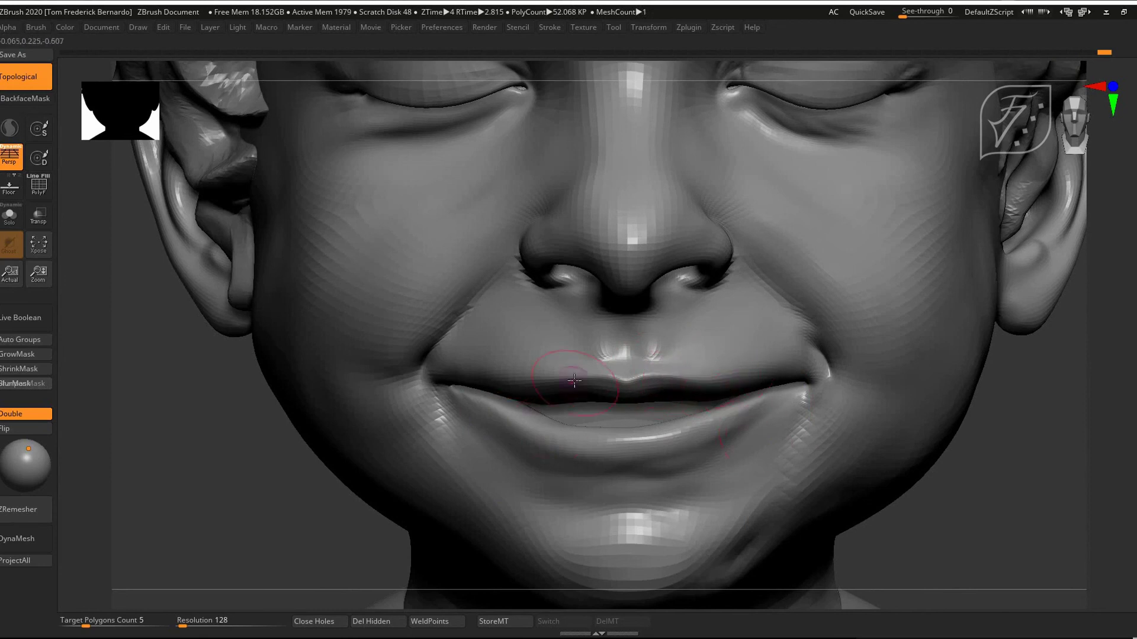
left_click(23, 462)
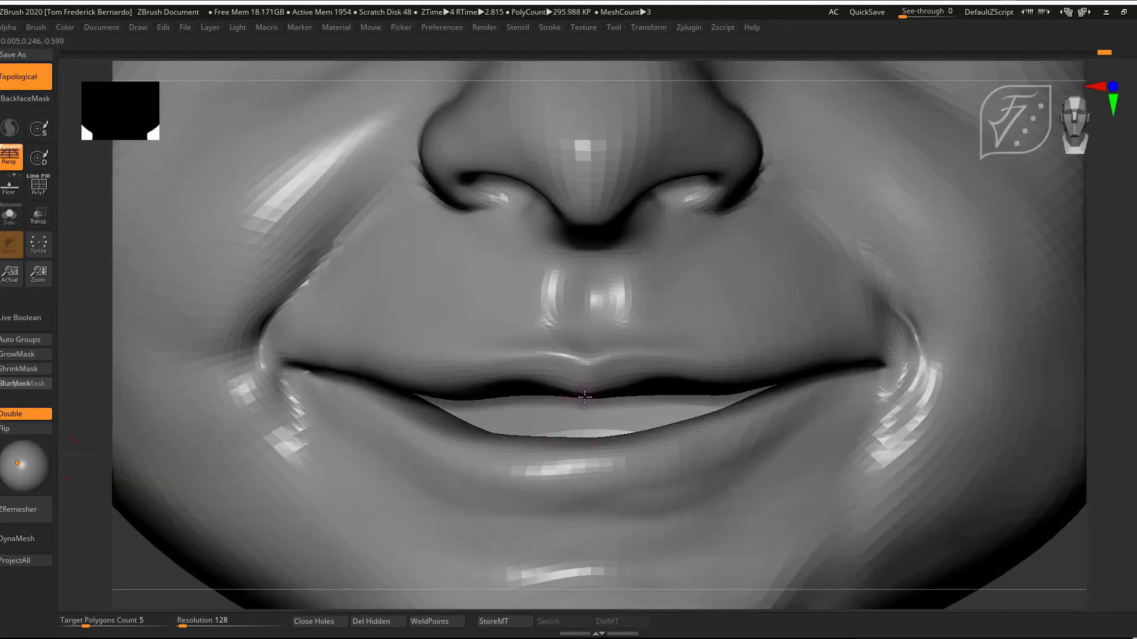
left_click_drag(320, 368, 287, 364)
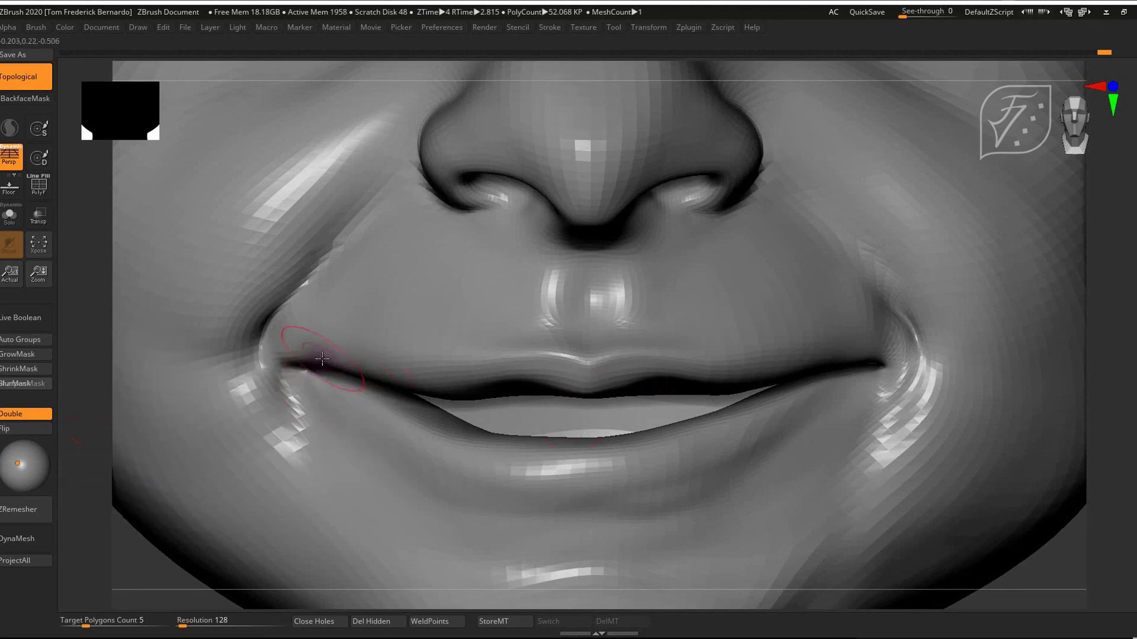
Refine the nostril rim and reshape the nostril wings with the Move Topological brush at a lower subdivision level
key("space")
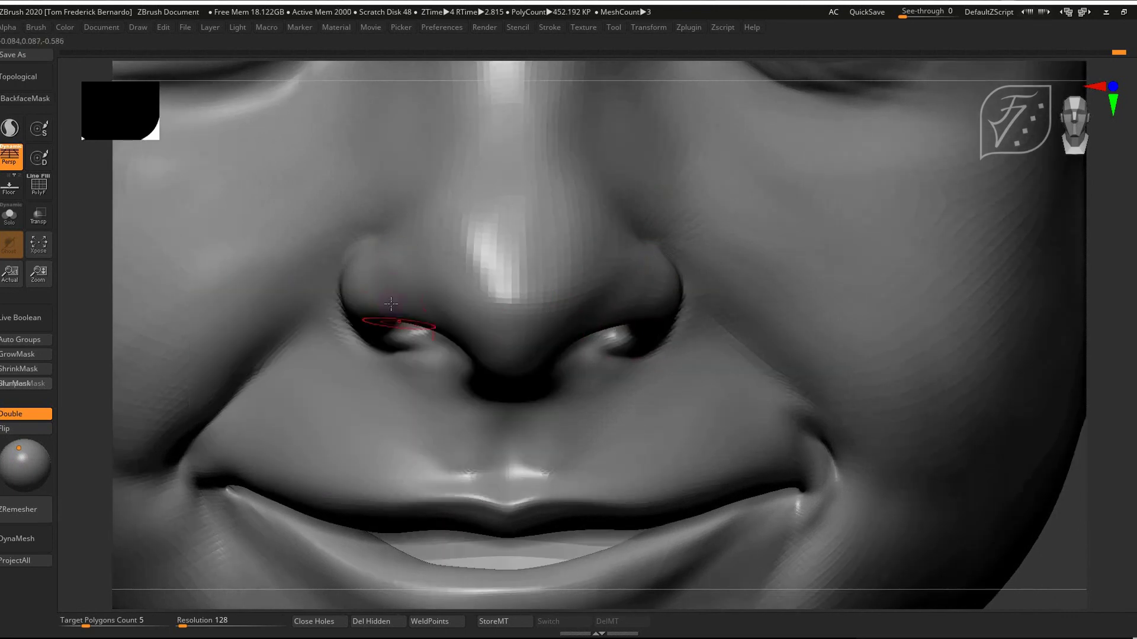
left_click_drag(407, 324, 443, 328)
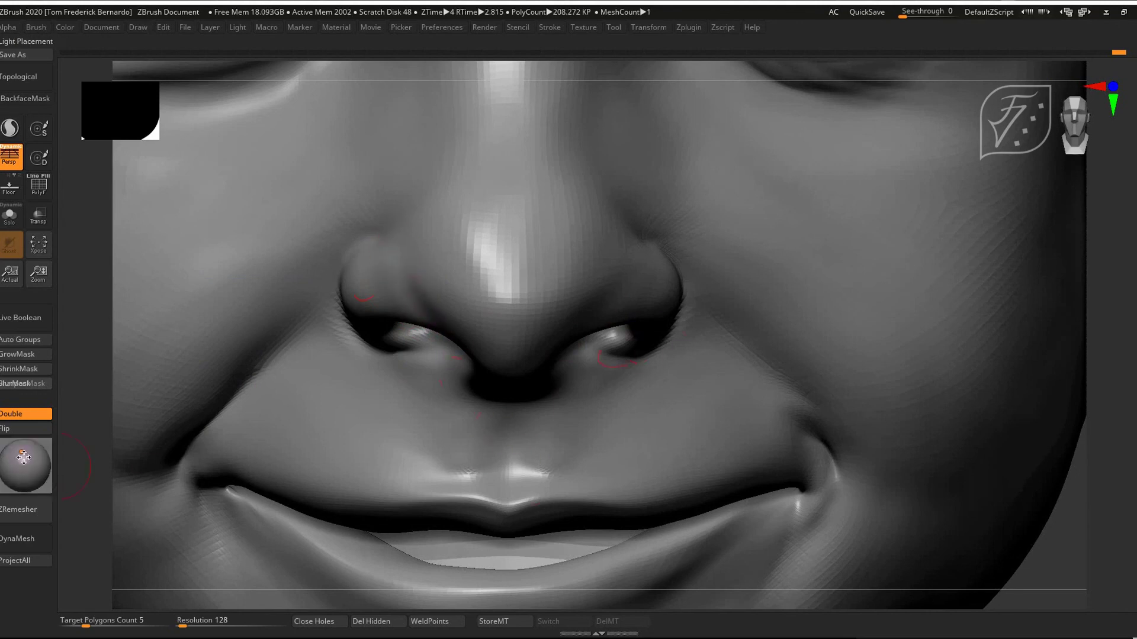
key("b")
key("m")
key("t")
key("space")
key("shift+d")
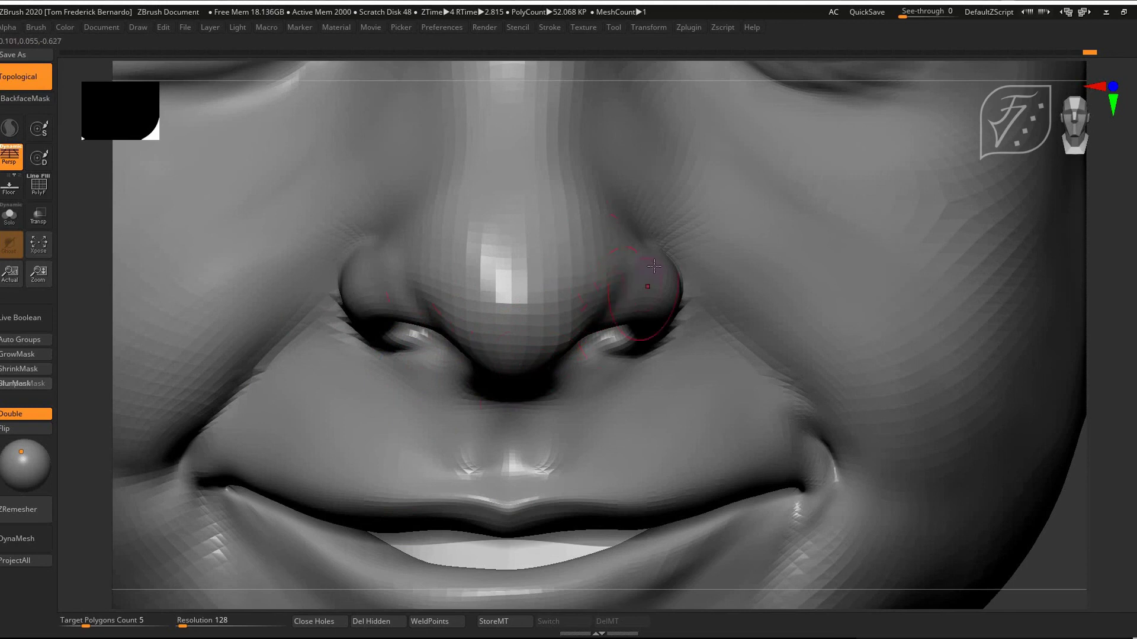
Return to a higher subdivision level and refine the outer edge of the left nostril wing where it meets the cheek
key("ctrl+d")
key("1")
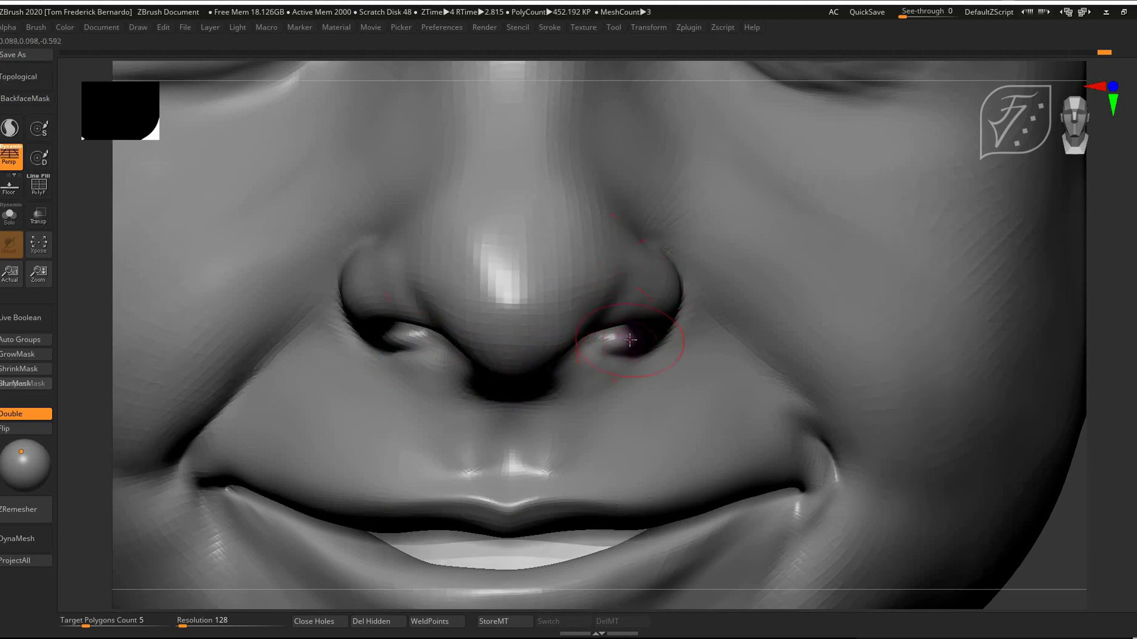
right_click_drag(629, 317, 659, 248)
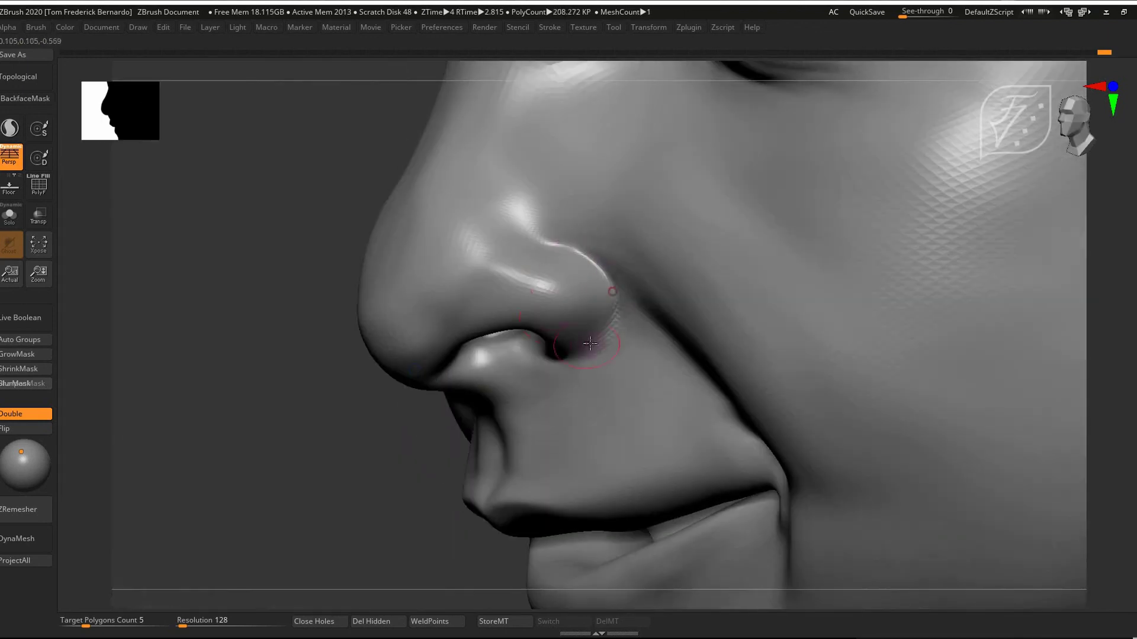
key("space")
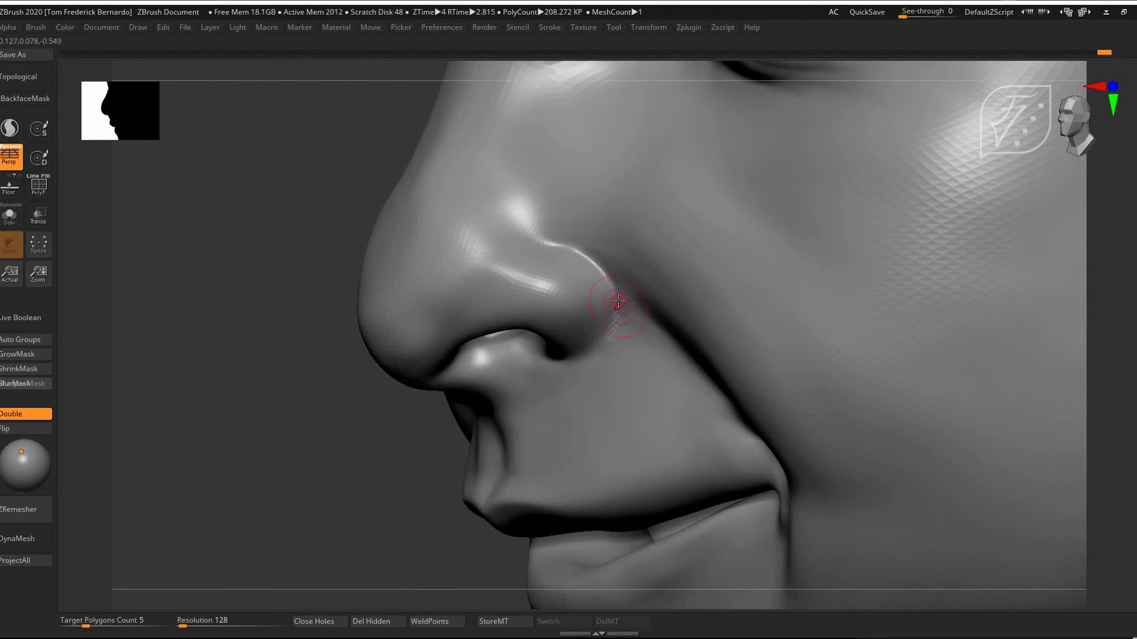
left_click_drag(611, 281, 604, 345)
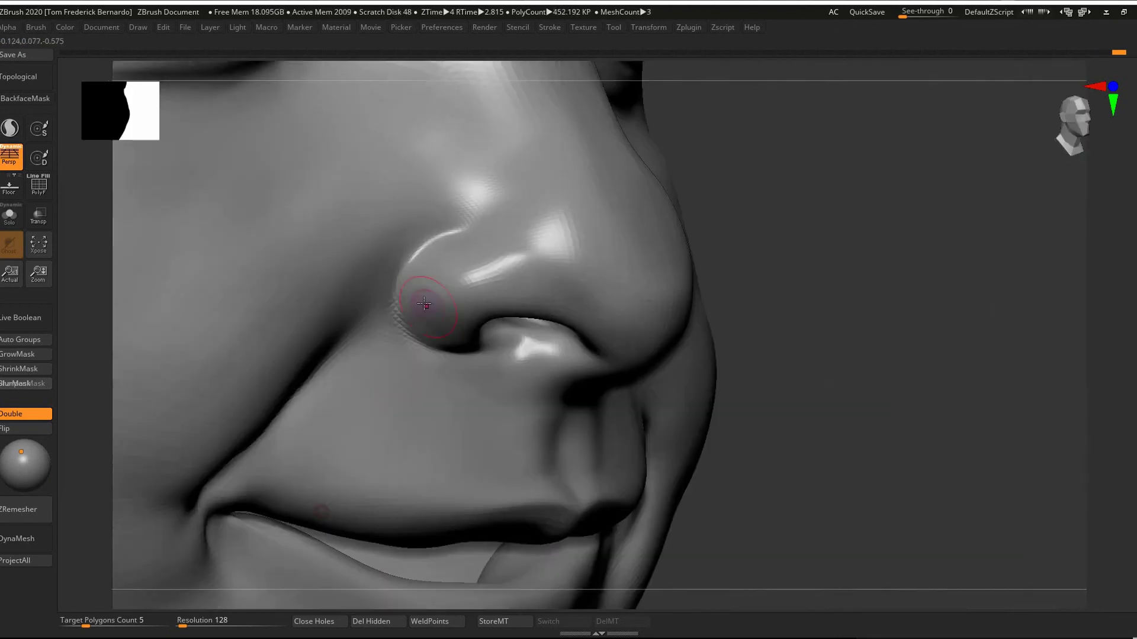